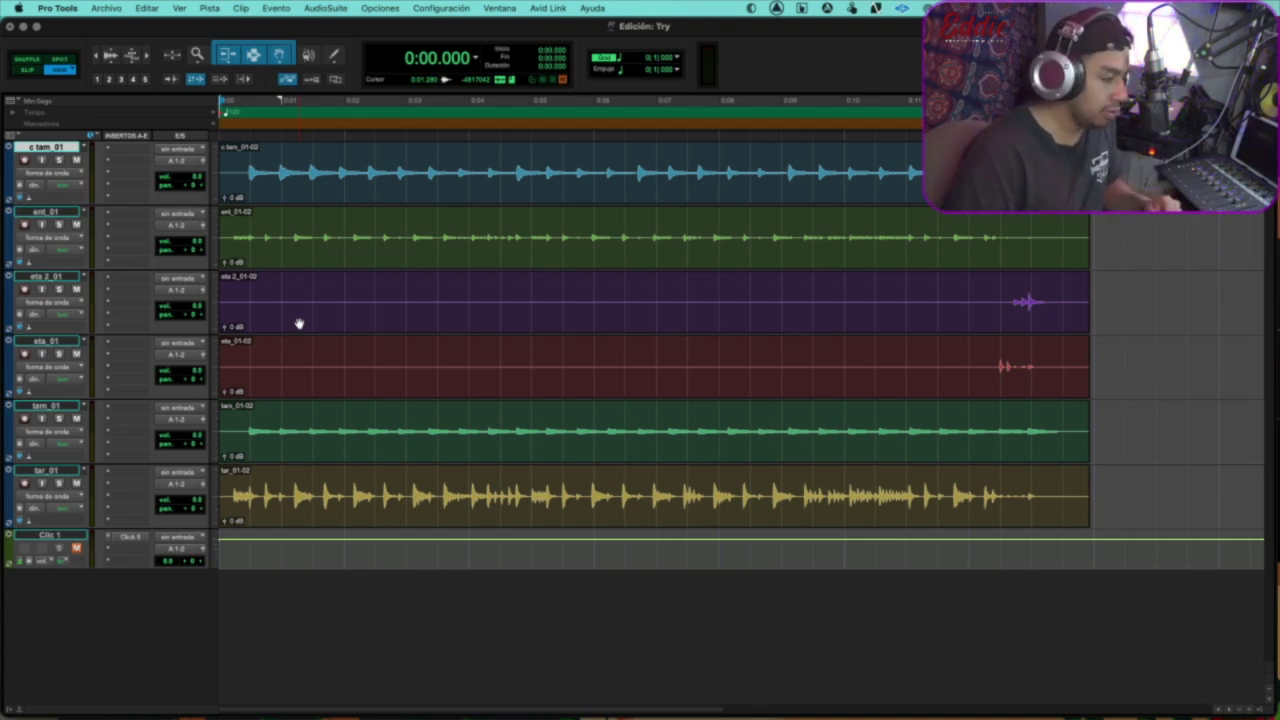
- Listen to all the drum tracks together, and audition the c tam_01 track soloed
{"action": "key", "text": "space"}
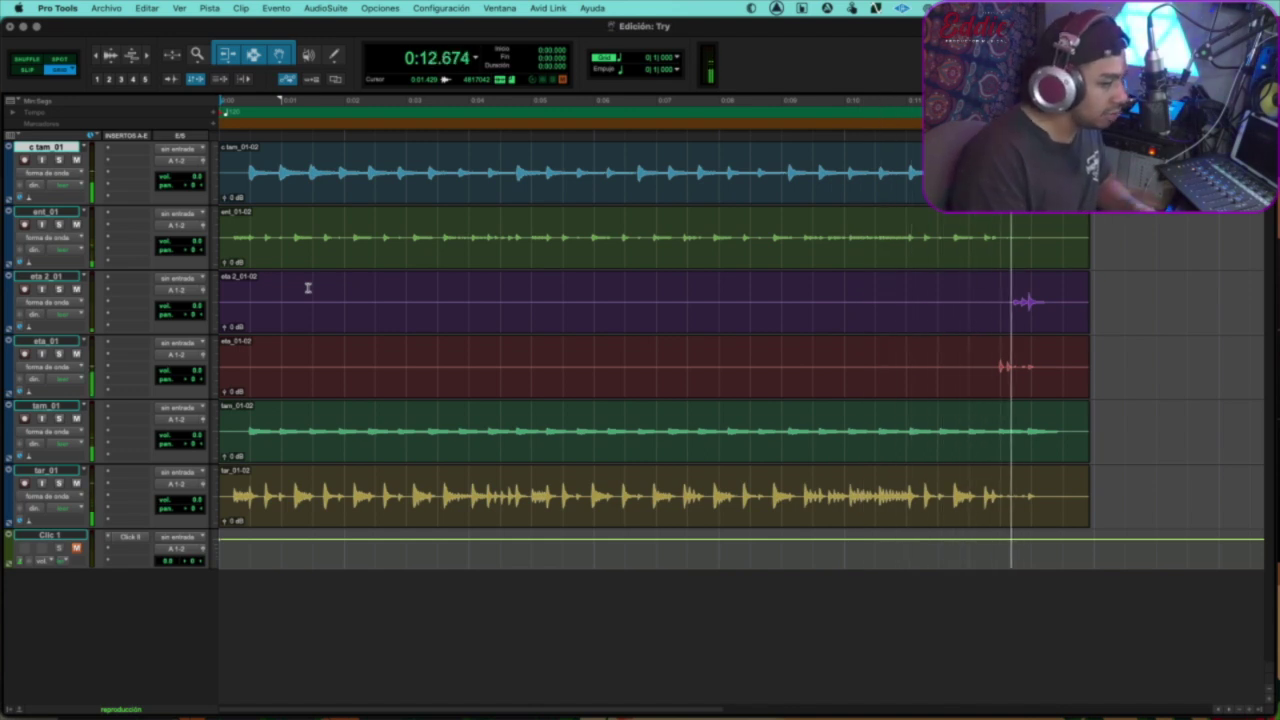
{"action": "key", "text": "space"}
{"action": "left_click", "coordinate": [59, 160]}
{"action": "key", "text": "space"}
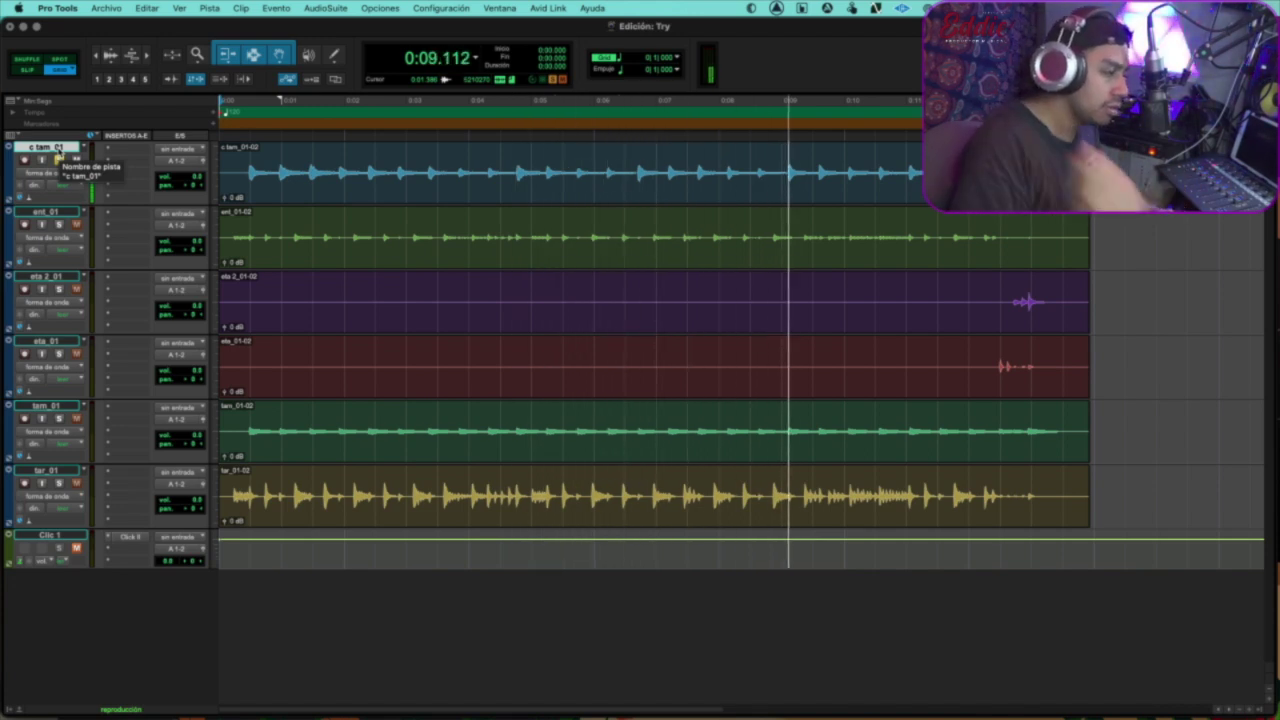
{"action": "key", "text": "space"}
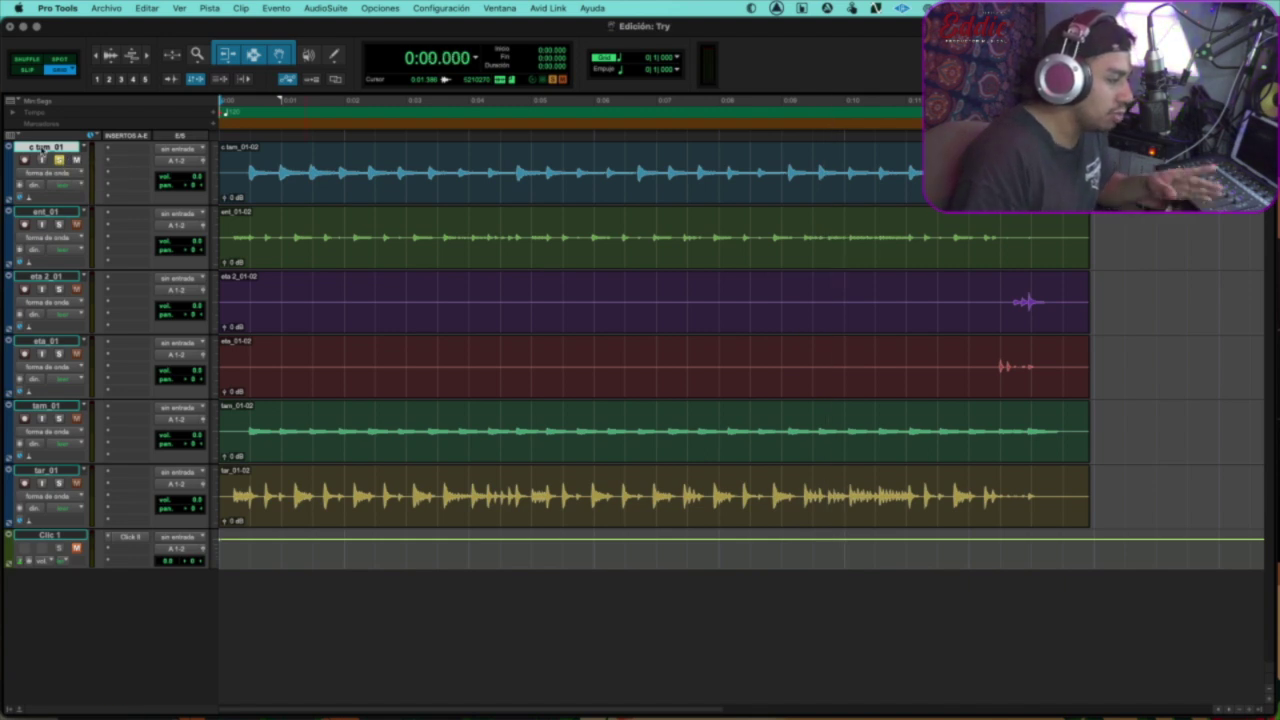
- Rename the c tam_01 track as HH
{"action": "double_click", "coordinate": [57, 148]}
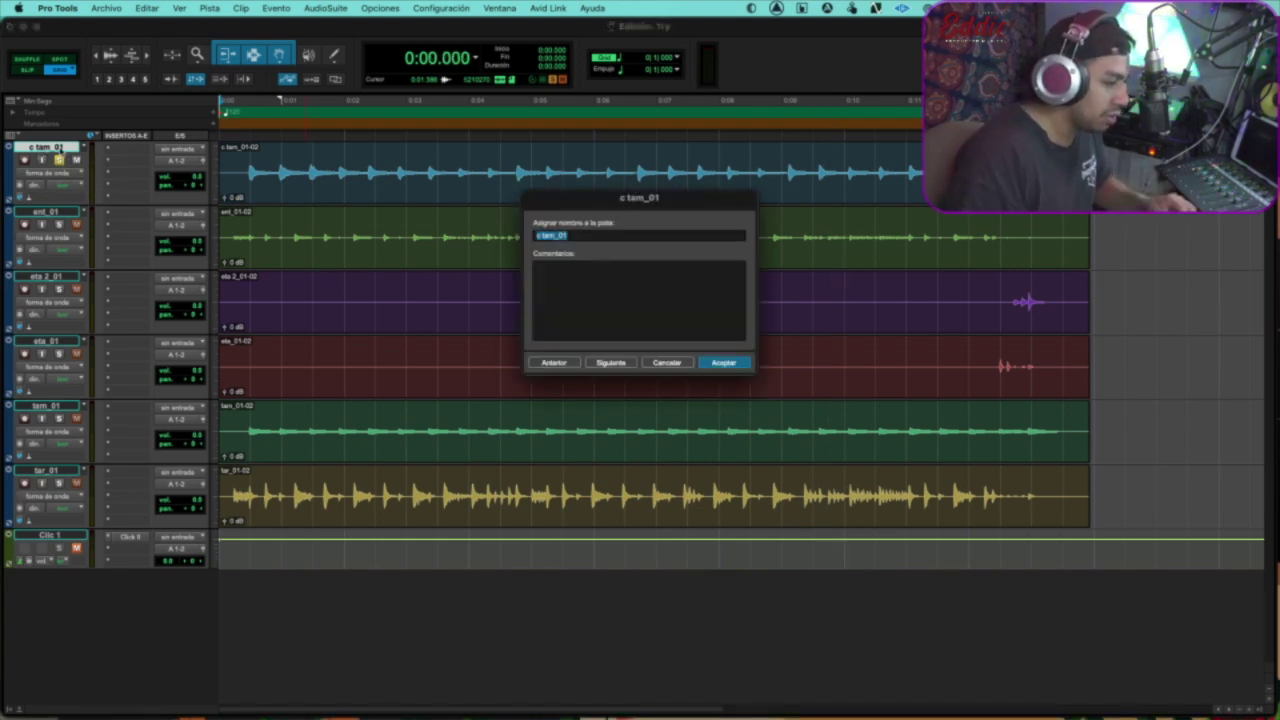
{"action": "type", "text": "c"}
{"action": "key", "text": "BackSpace"}
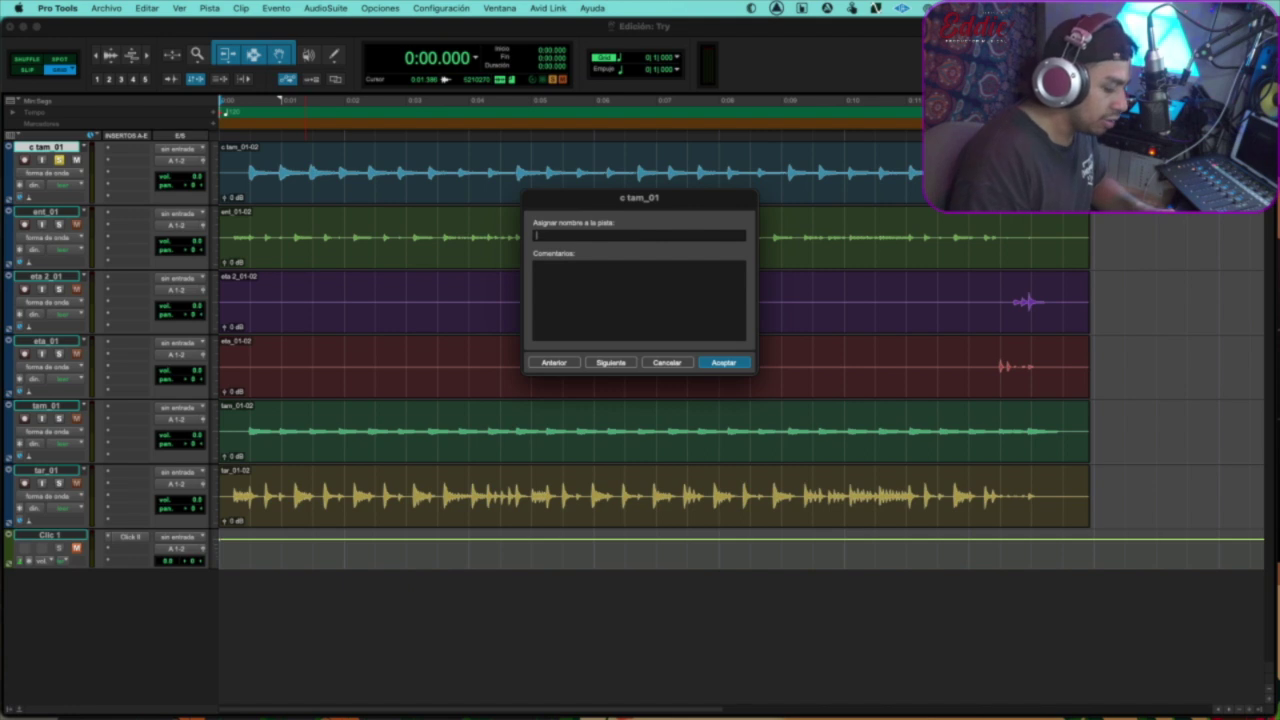
{"action": "type", "text": "HH"}
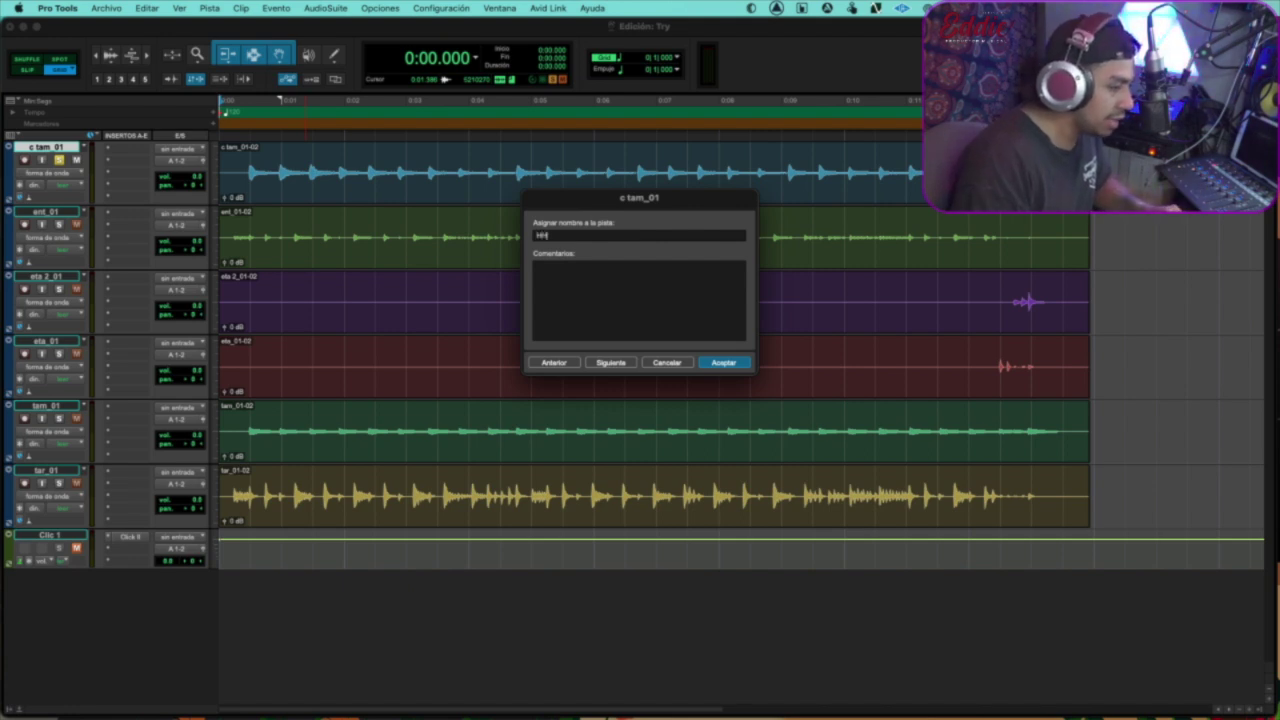
{"action": "key", "text": "Return"}
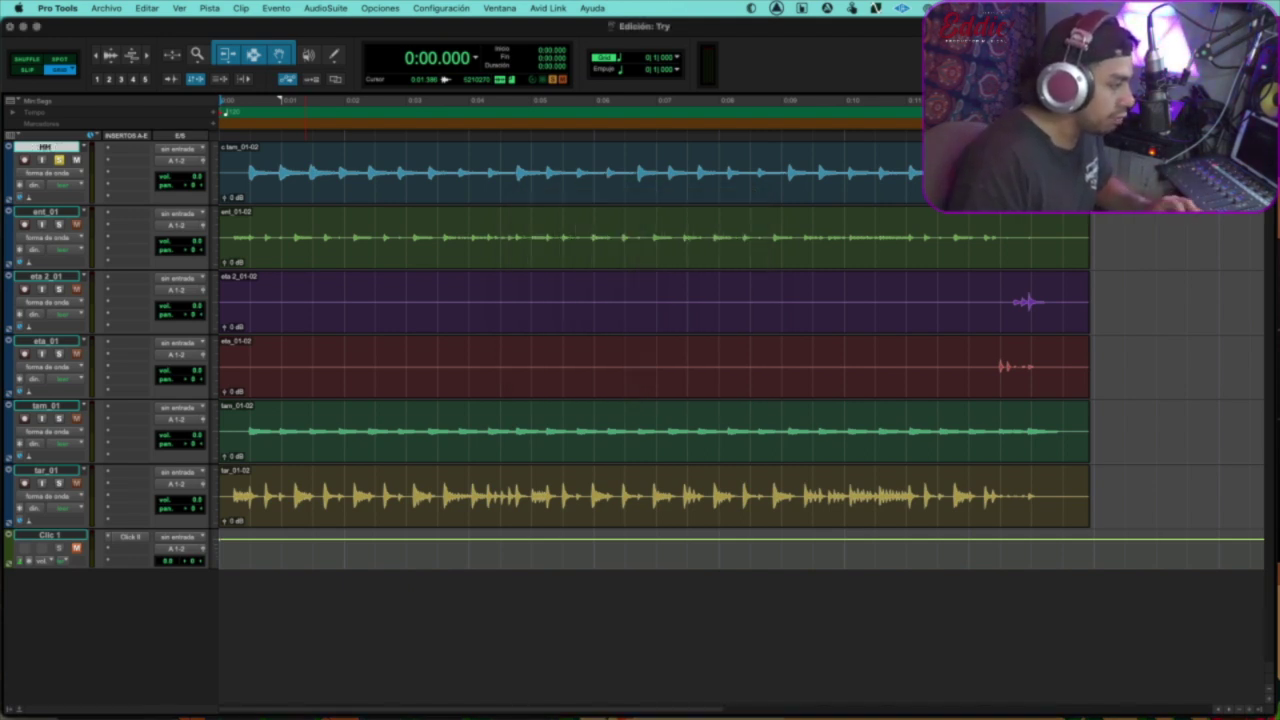
- Audition the ent_01 track soloed in place of HH and rename it as SNR BTM
{"action": "left_click", "coordinate": [59, 224]}
{"action": "left_click", "coordinate": [59, 159]}
{"action": "key", "text": "space"}
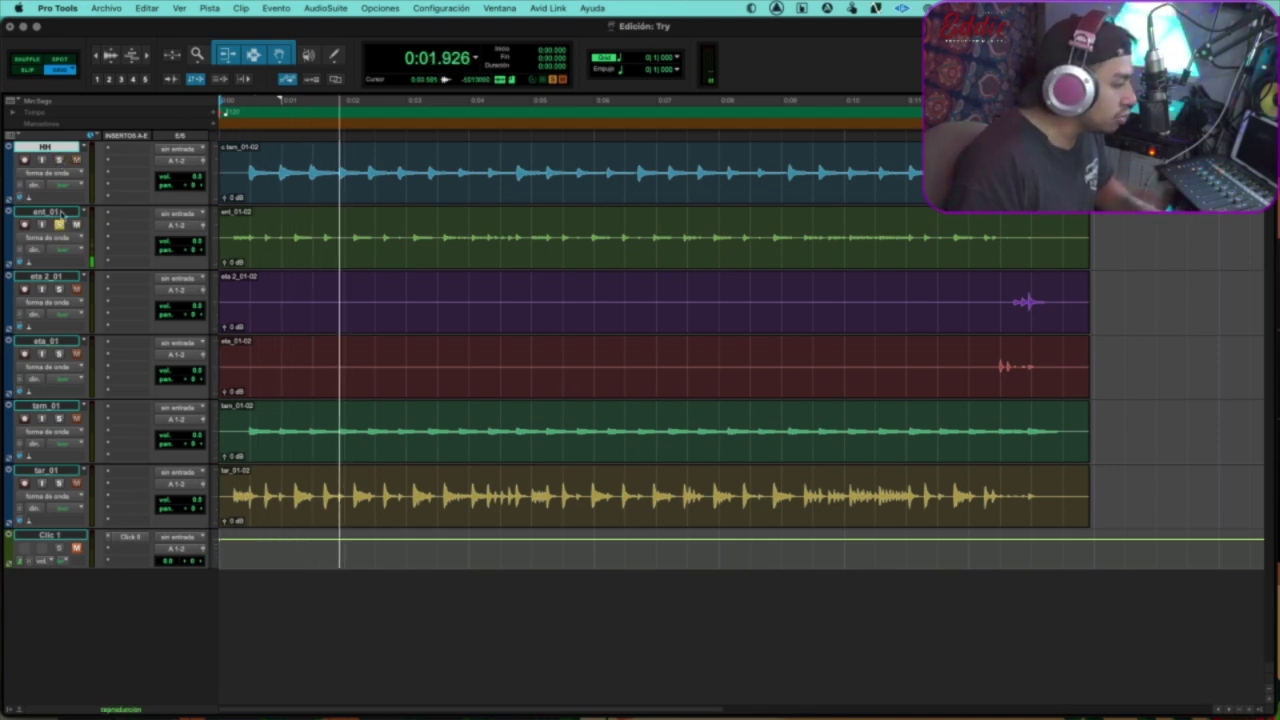
{"action": "key", "text": "space"}
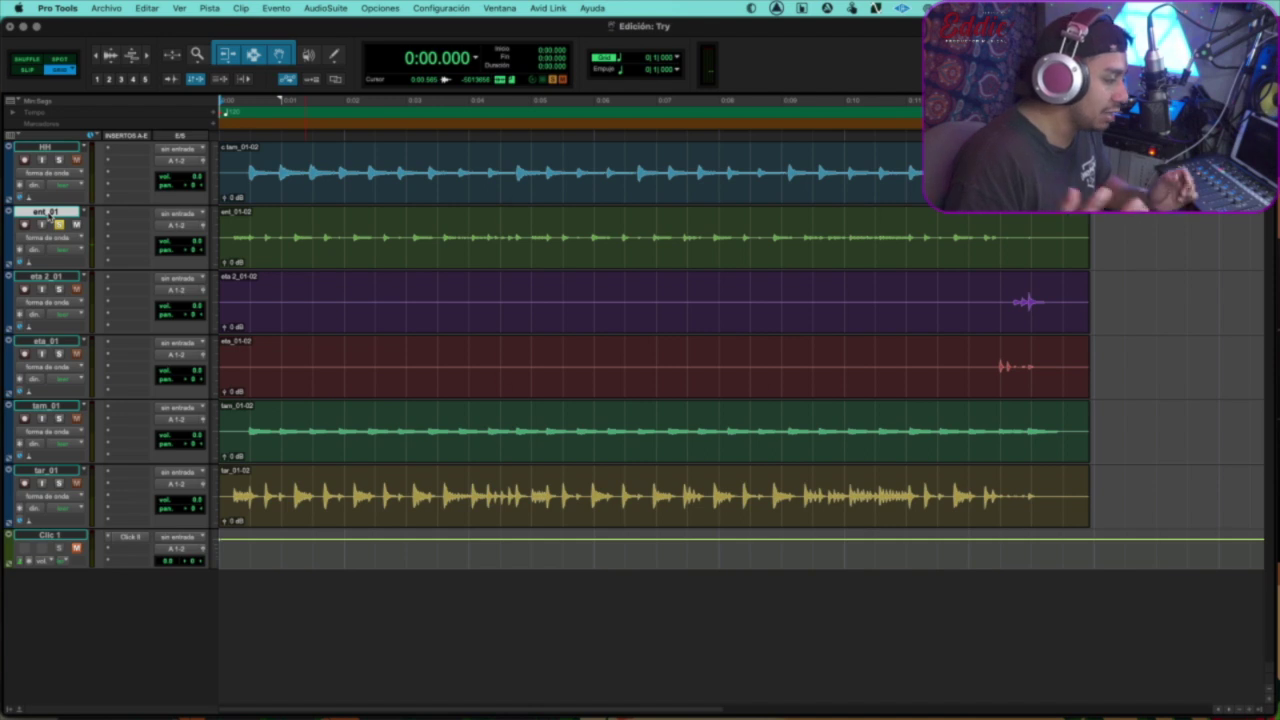
{"action": "double_click", "coordinate": [47, 213]}
{"action": "type", "text": "SNR BTM"}
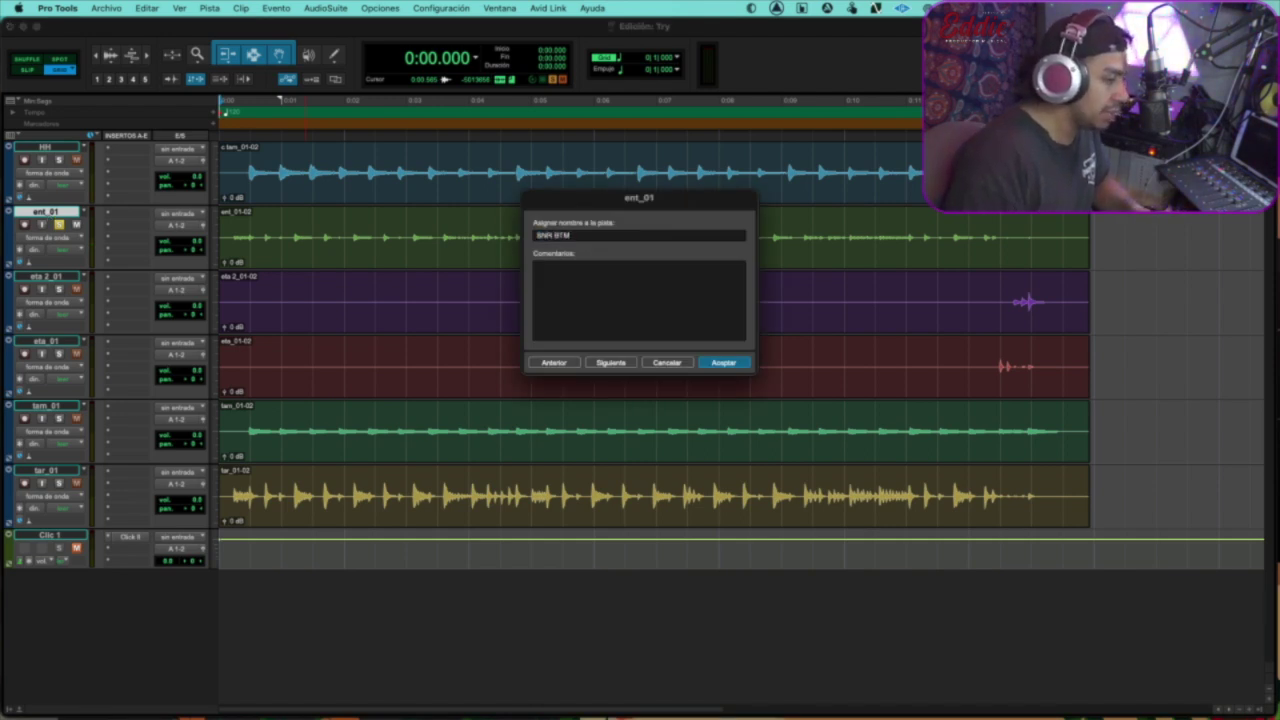
{"action": "key", "text": "Return"}
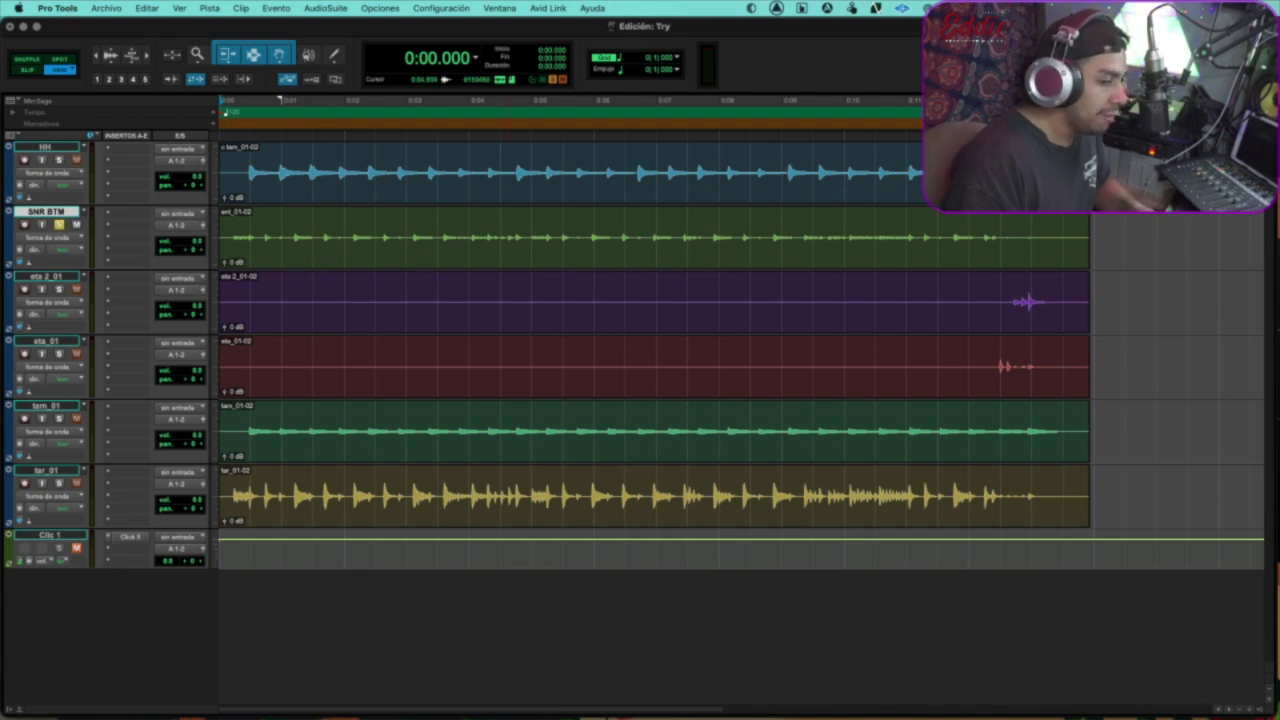
- Audition the soloed eta 2_01 and eta_01 tracks around their first hits, and move eta_01 above eta 2_01
{"action": "key", "text": "Tab"}
{"action": "key", "text": "space"}
{"action": "key", "text": "space"}
{"action": "key", "text": "space"}
{"action": "key", "text": "space"}
{"action": "left_click", "coordinate": [59, 353]}
{"action": "key", "text": "space"}
{"action": "key", "text": "space"}
{"action": "left_click_drag", "start_coordinate": [57, 342], "coordinate": [54, 275]}
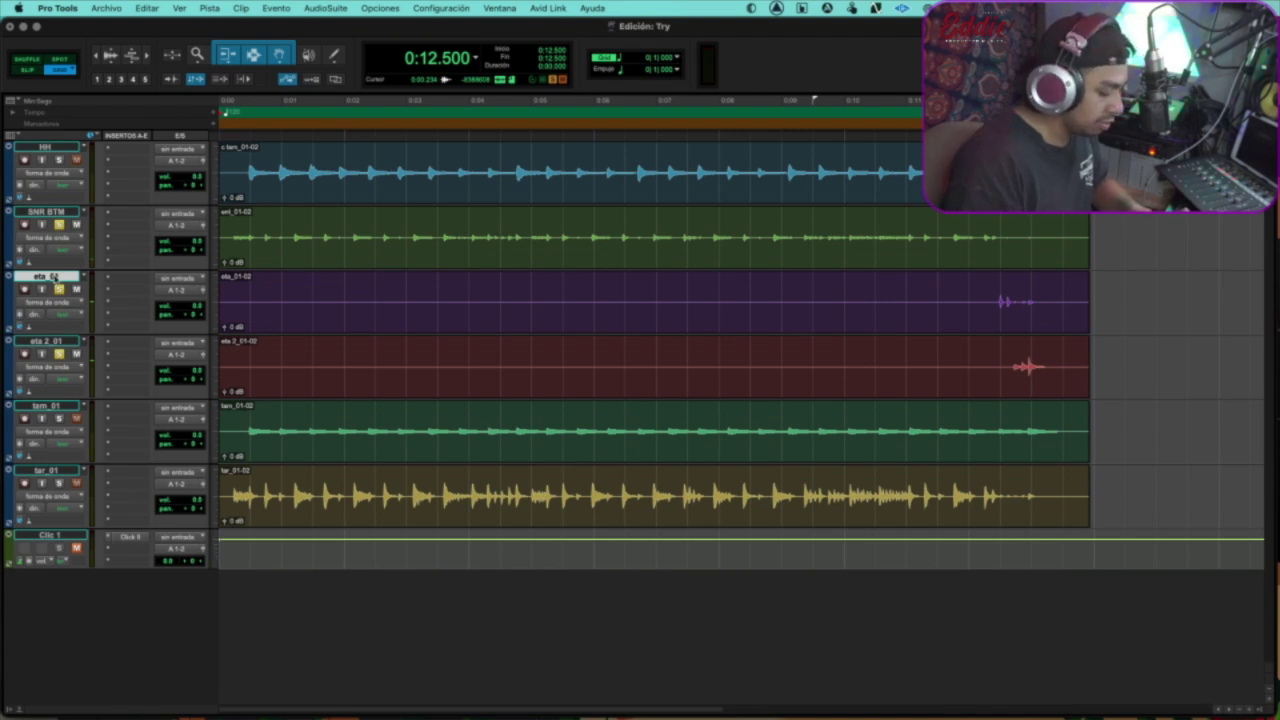
- Rename the eta_01 track as T1 and the eta 2_01 track as T2, and play back their hits
{"action": "double_click", "coordinate": [55, 277]}
{"action": "type", "text": "T1"}
{"action": "key", "text": "super+Right"}
{"action": "type", "text": "T2"}
{"action": "key", "text": "Return"}
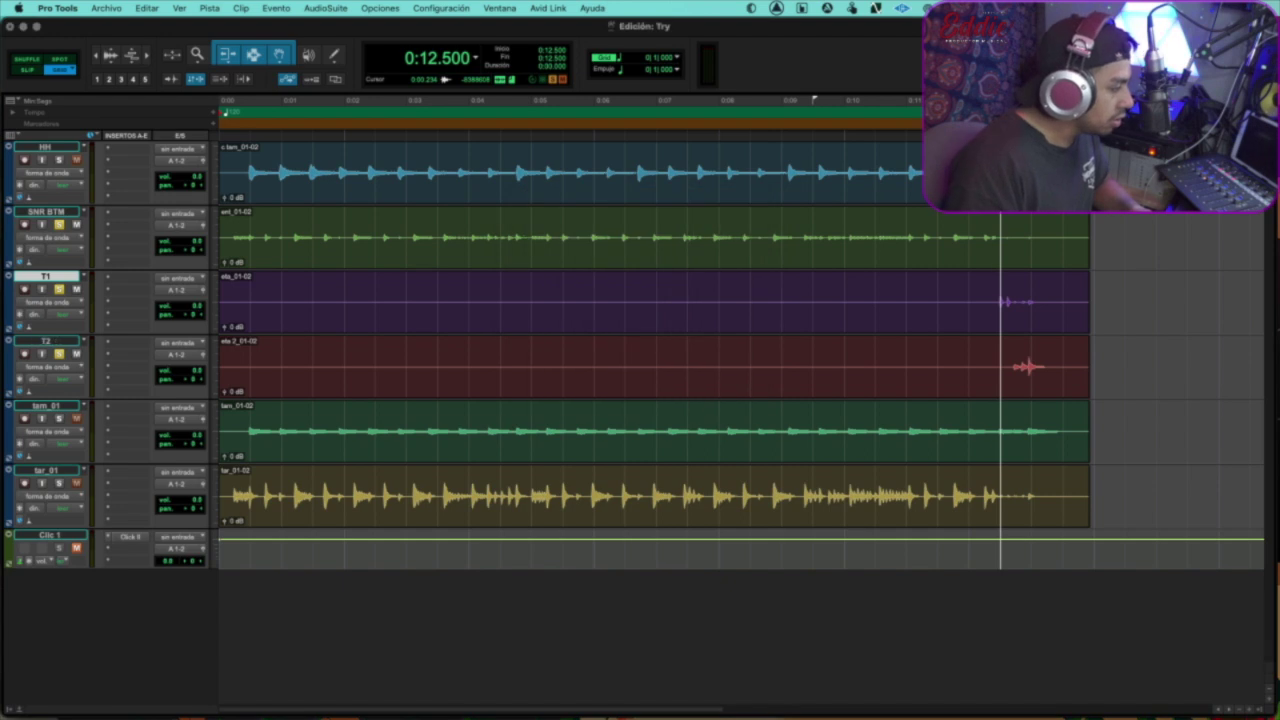
{"action": "key", "text": "space"}
{"action": "key", "text": "space"}
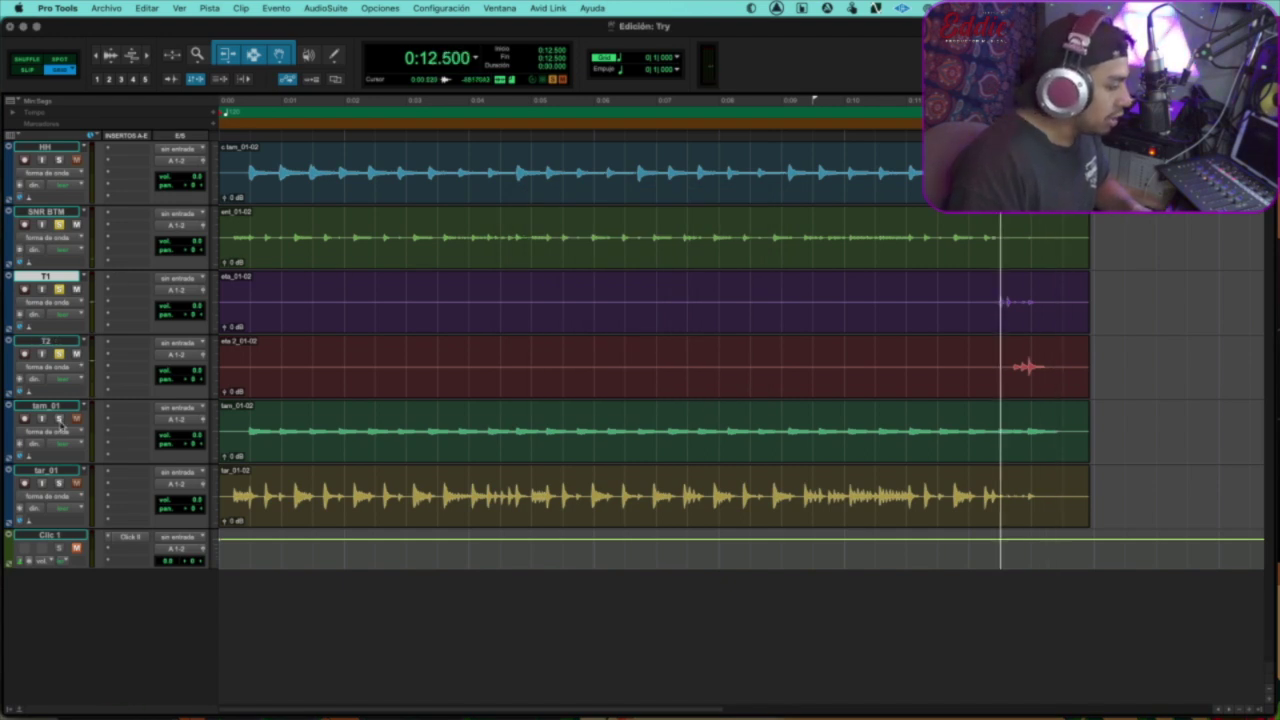
- Audition the tam_01 track soloed from the session start and rename it as TAM
{"action": "key", "text": "Return"}
{"action": "key", "text": "space"}
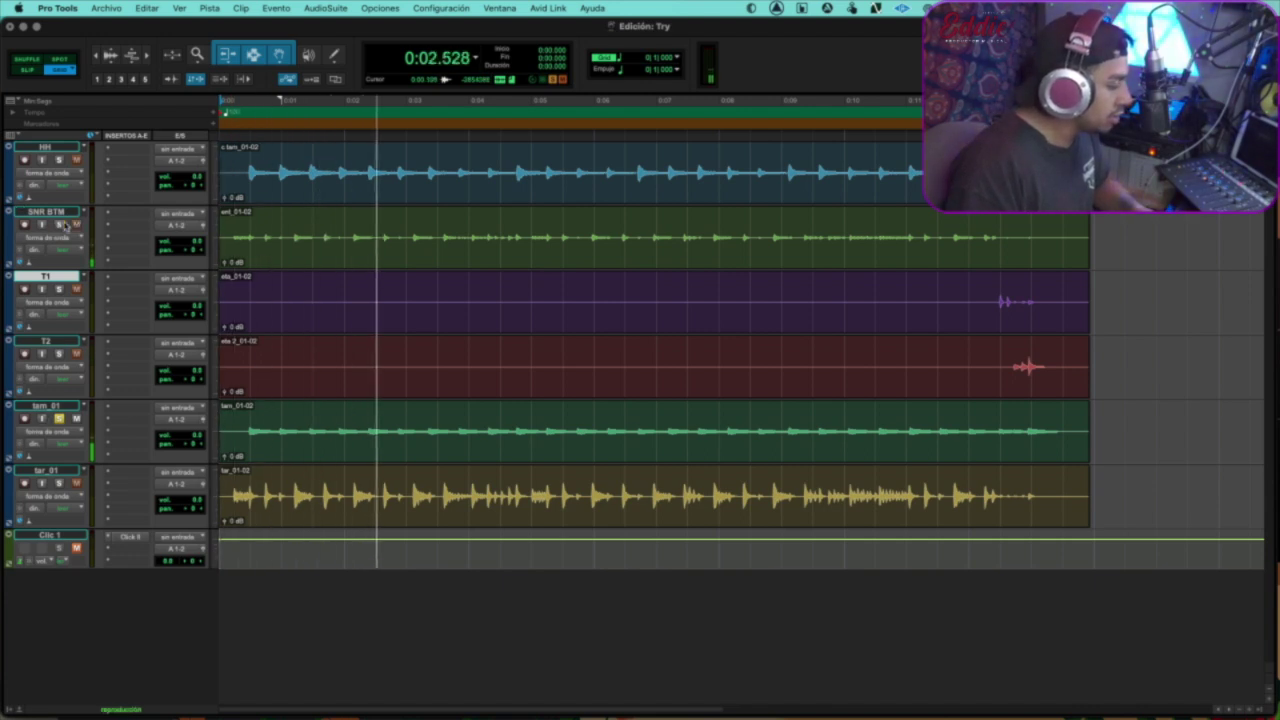
{"action": "key", "text": "space"}
{"action": "left_click", "coordinate": [42, 407]}
{"action": "double_click", "coordinate": [42, 407]}
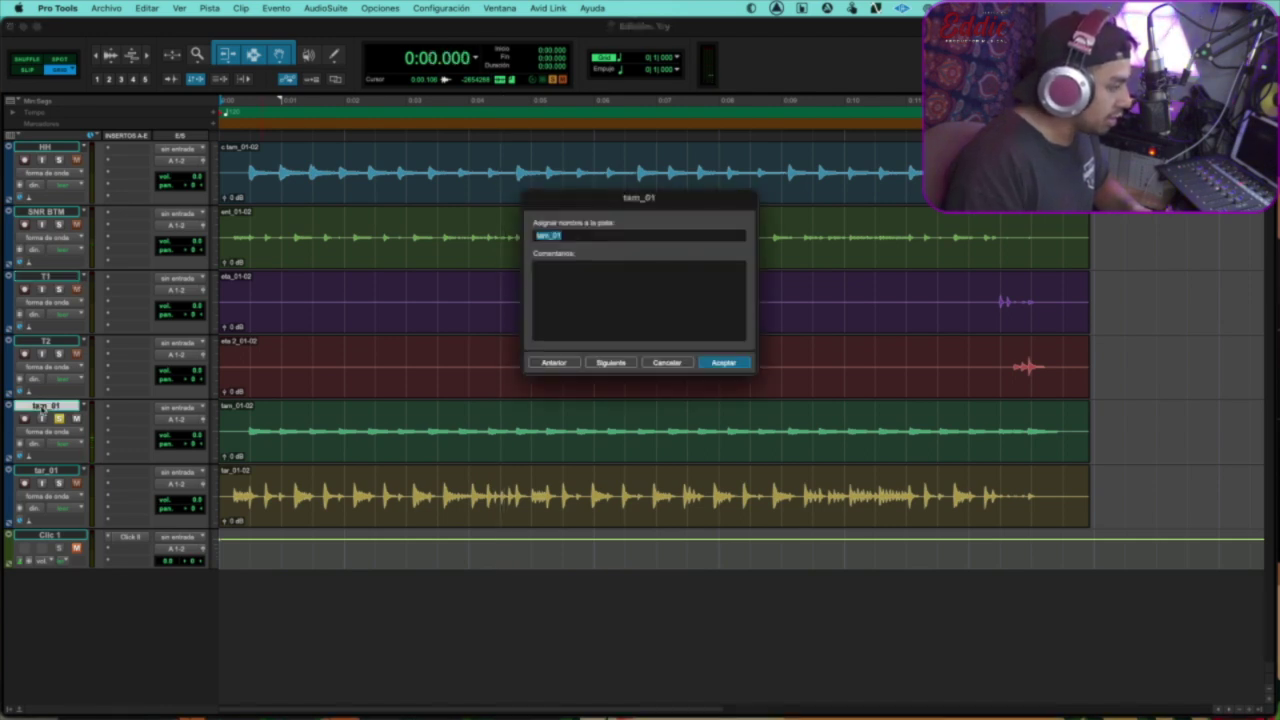
{"action": "type", "text": "TAM"}
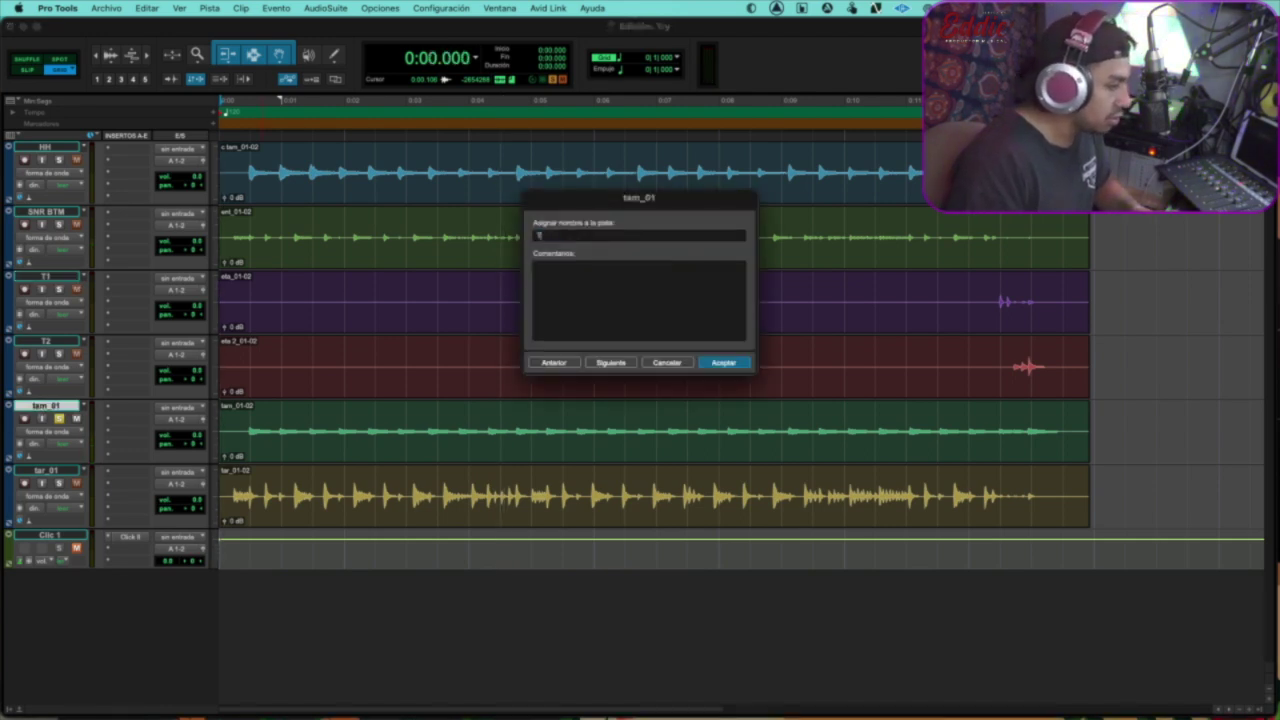
{"action": "key", "text": "Return"}
- Move the TAM track above HH so it is first in the track order
{"action": "left_click", "coordinate": [58, 143]}
{"action": "left_click_drag", "start_coordinate": [58, 143], "coordinate": [58, 143]}
{"action": "left_click", "coordinate": [58, 470]}
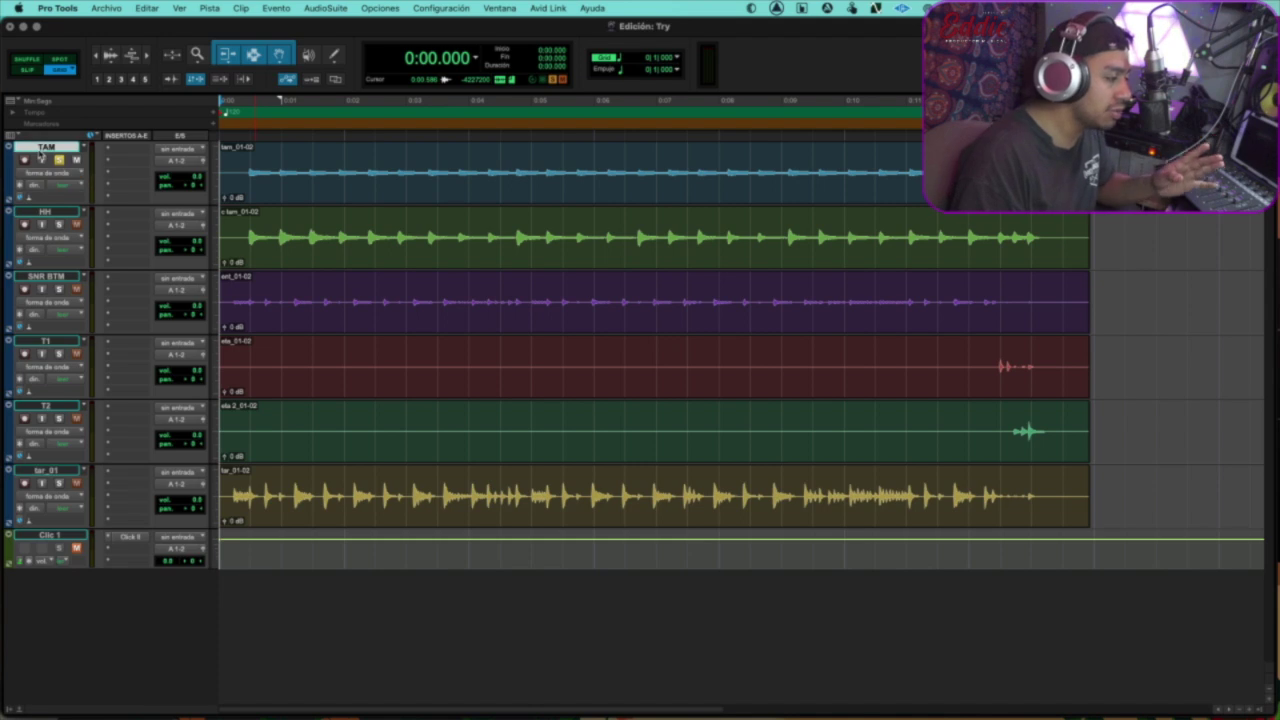
- Rename the TAM track as KD, and change its name back to TAM
{"action": "double_click", "coordinate": [46, 148]}
{"action": "type", "text": "KD"}
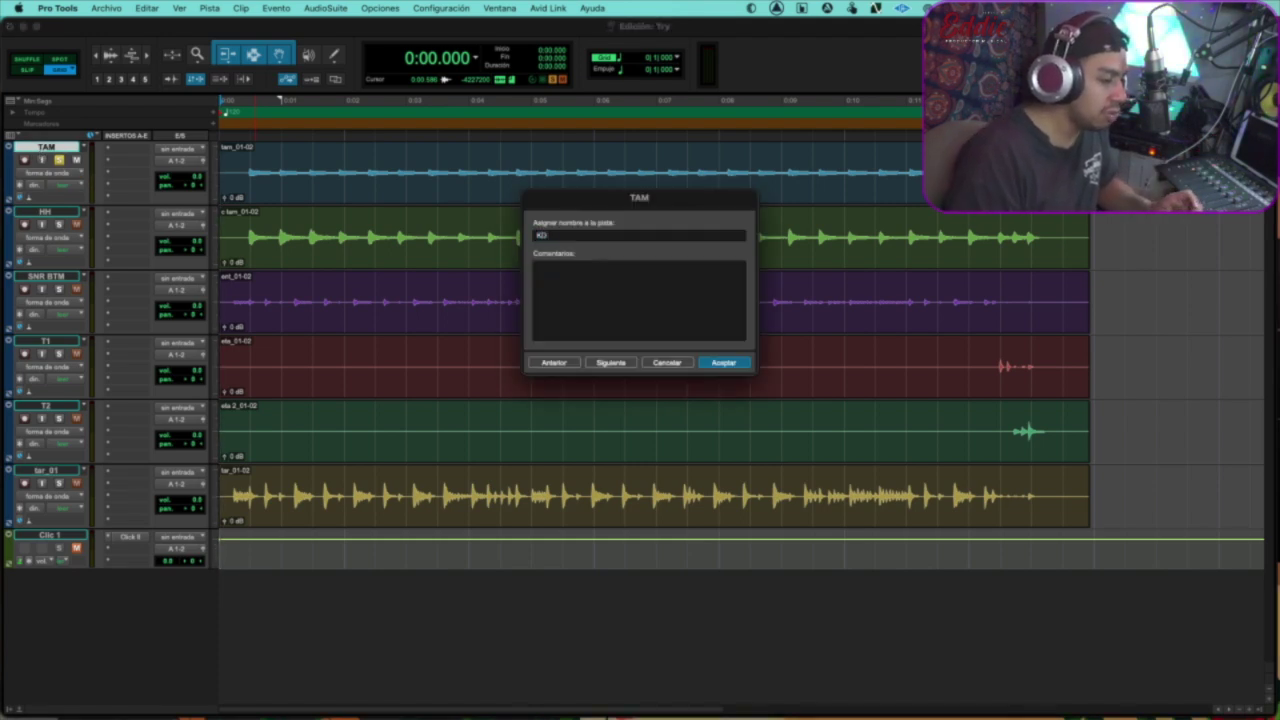
{"action": "key", "text": "Return"}
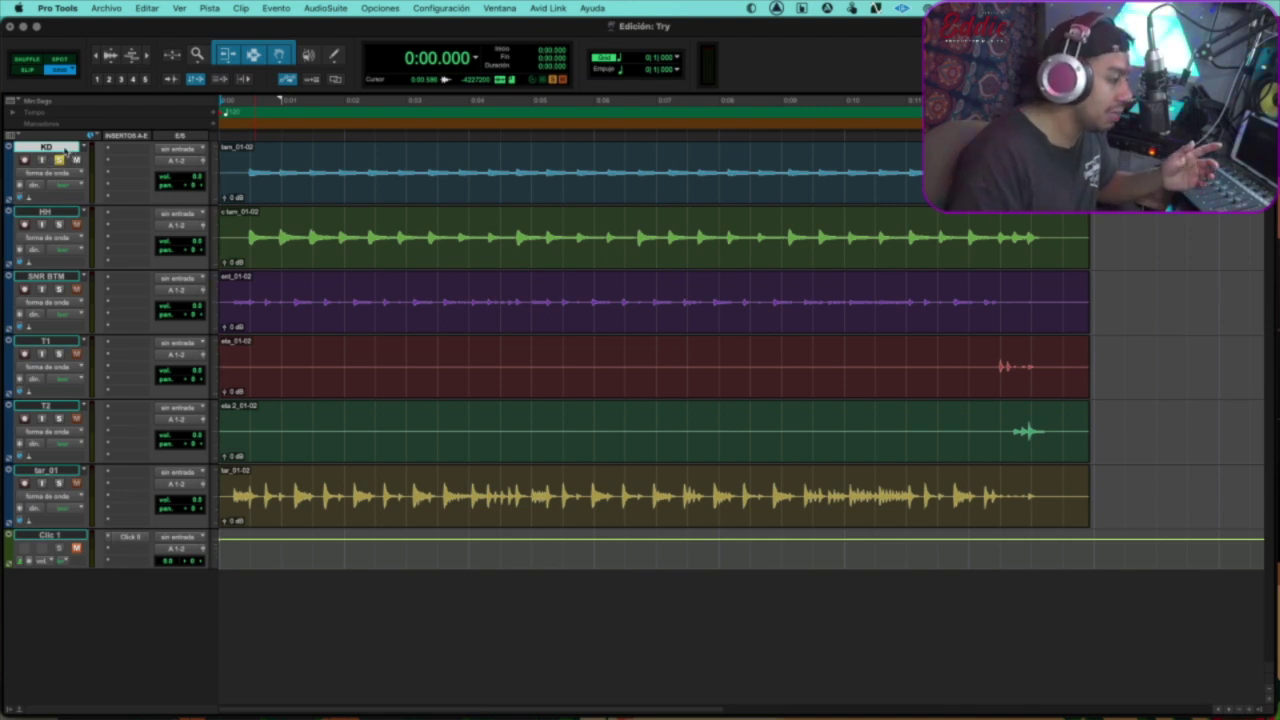
{"action": "double_click", "coordinate": [65, 148]}
{"action": "type", "text": "TAM"}
{"action": "key", "text": "Return"}
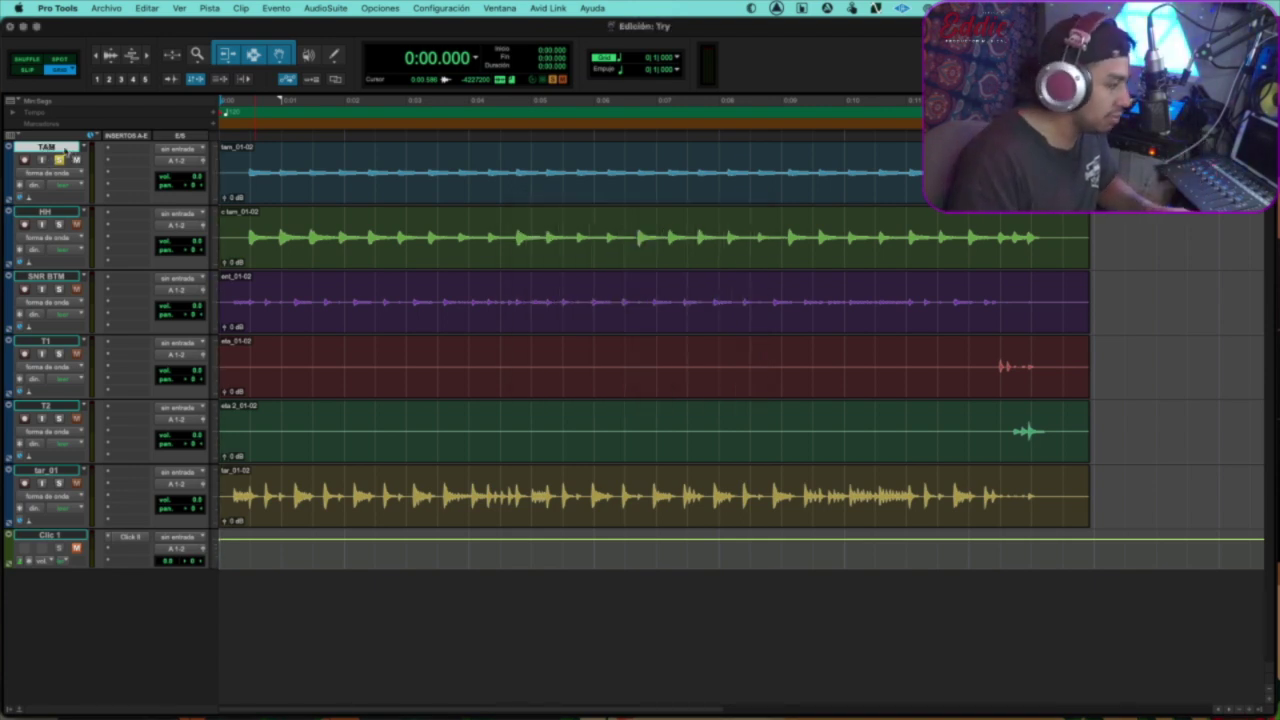
- Audition the tar_01 track soloed together with TAM, and move it between HH and SNR BTM
{"action": "left_click", "coordinate": [59, 483]}
{"action": "key", "text": "space"}
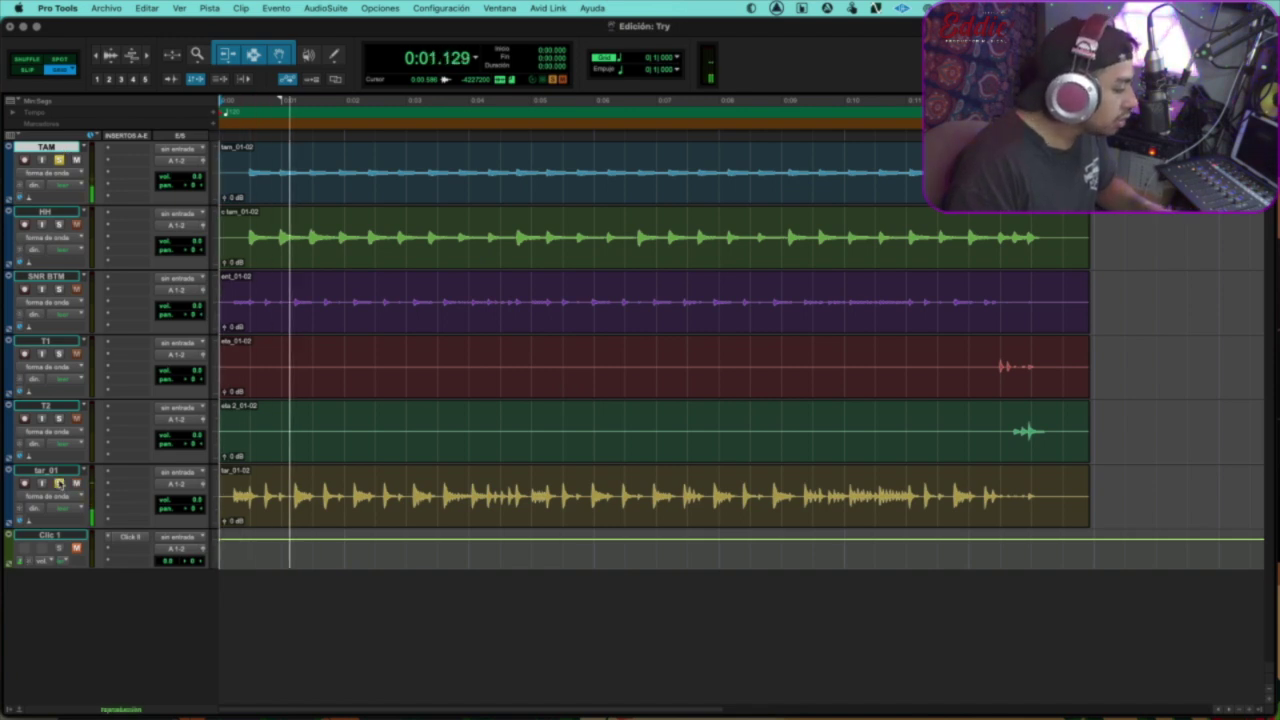
{"action": "key", "text": "space"}
{"action": "left_click_drag", "start_coordinate": [50, 470], "coordinate": [58, 288]}
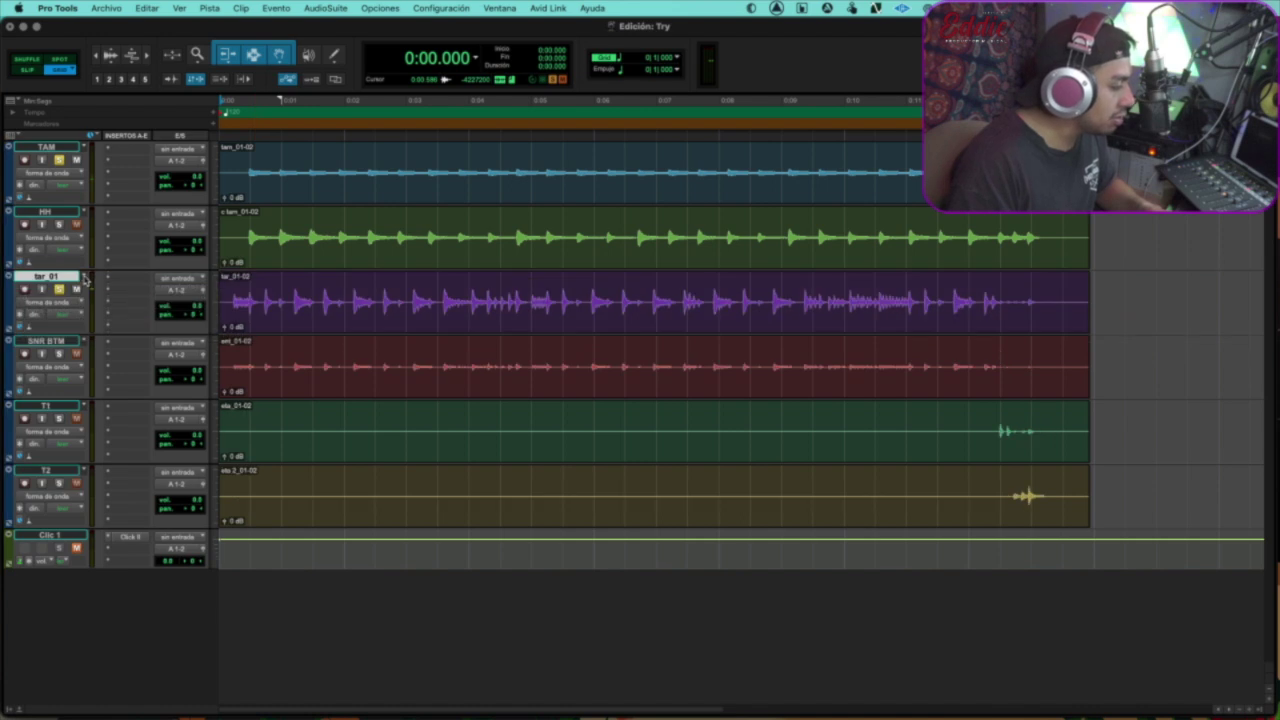
- Rename the tar_01 track as SNR TOP
{"action": "double_click", "coordinate": [55, 277]}
{"action": "type", "text": "SNR T"}
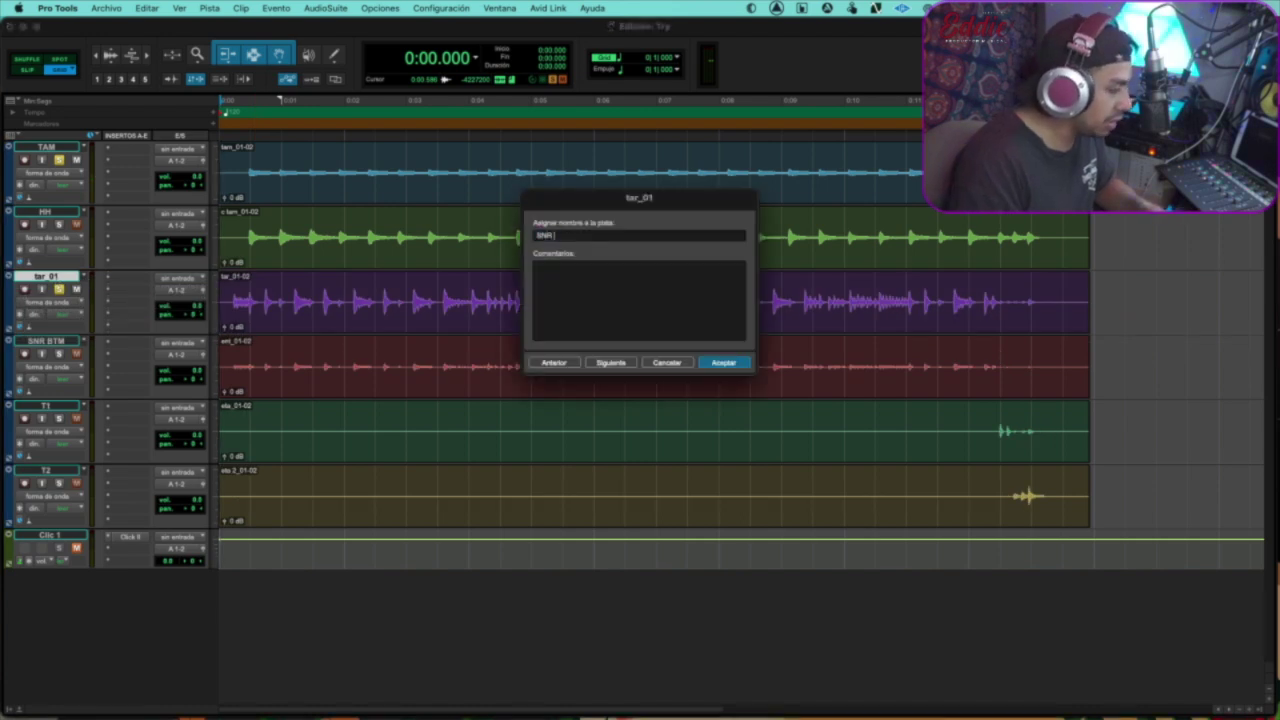
{"action": "type", "text": "OP"}
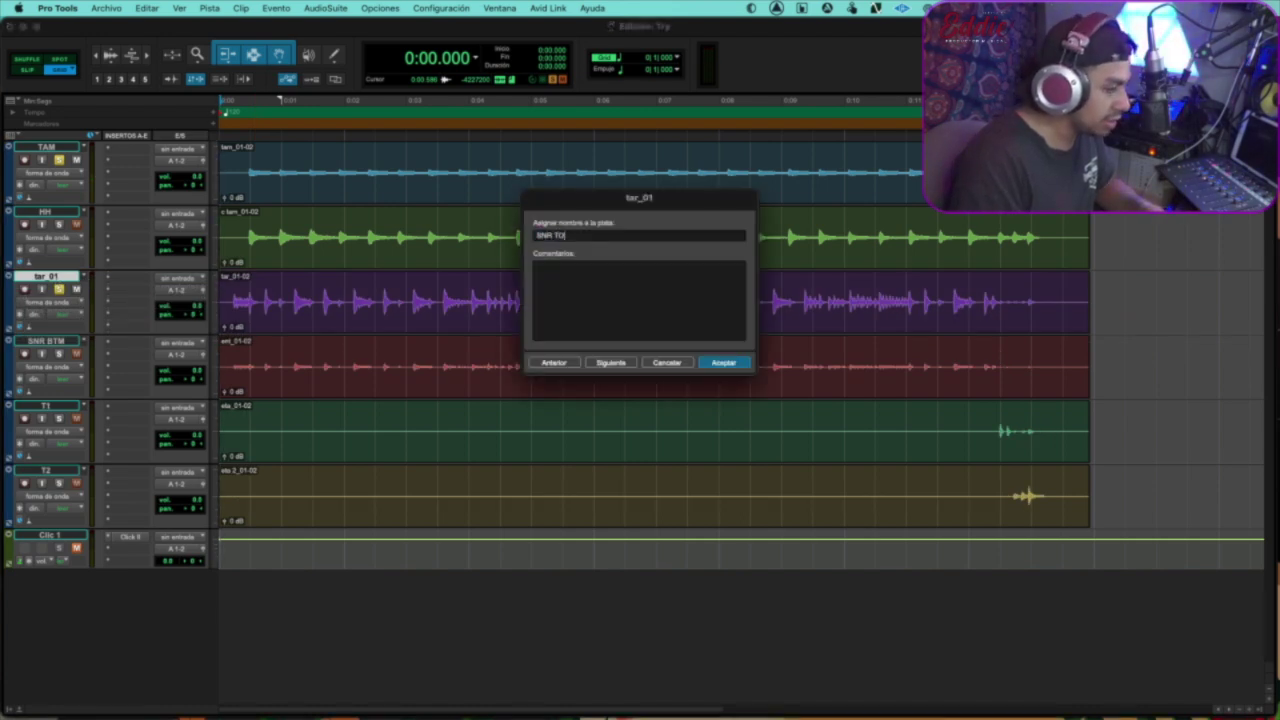
{"action": "key", "text": "Return"}
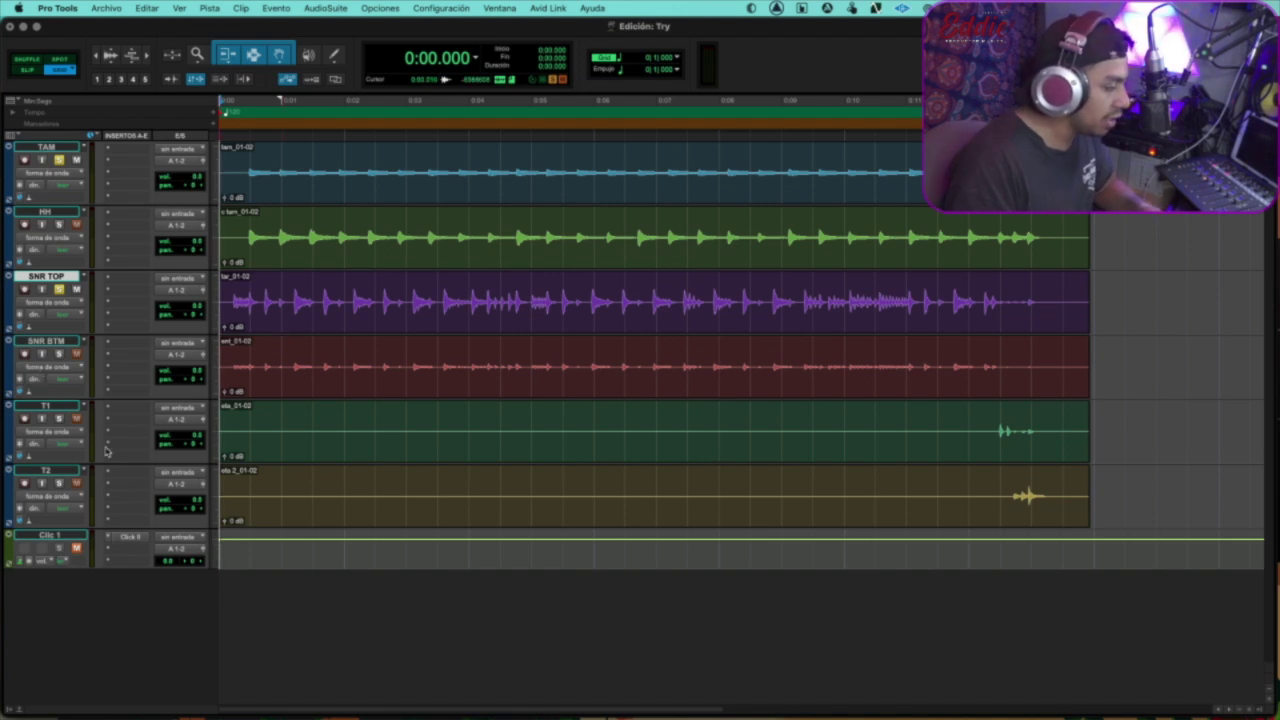
- Clear the solos across the six drum tracks from TAM to T2 and play them all back together
{"action": "left_click", "coordinate": [55, 470]}
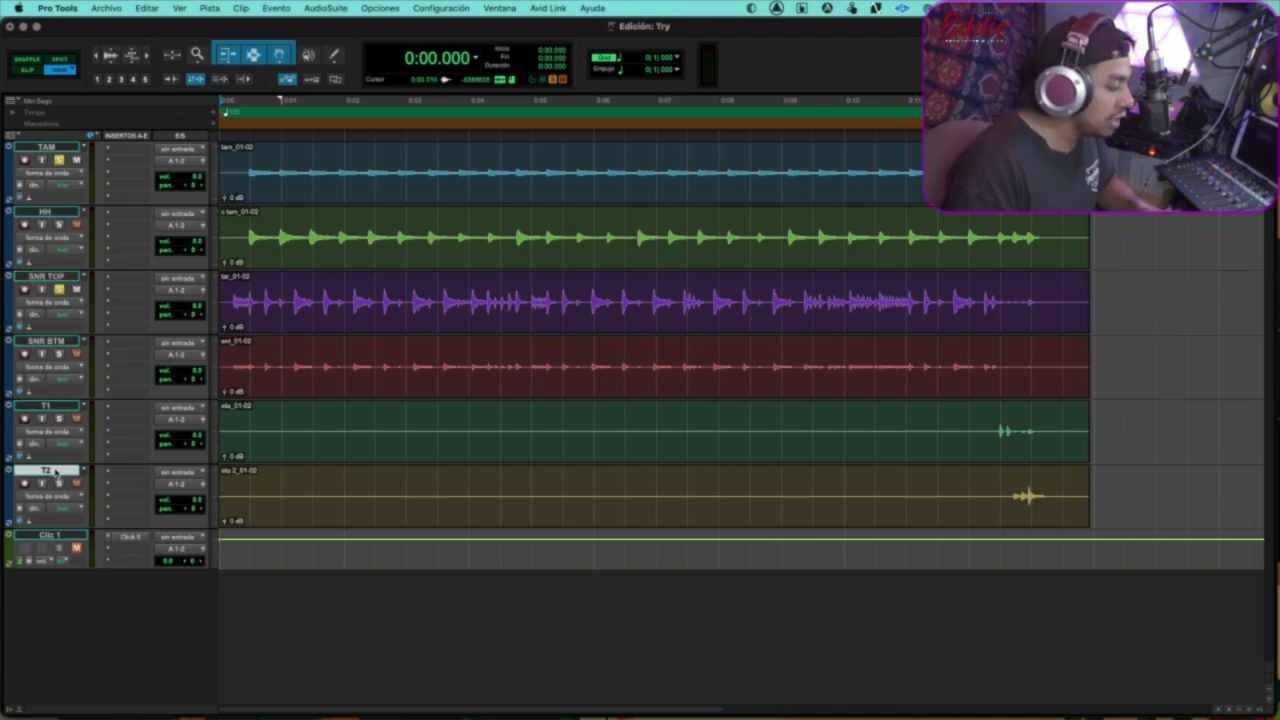
{"action": "left_click", "coordinate": [62, 147], "text": "shift"}
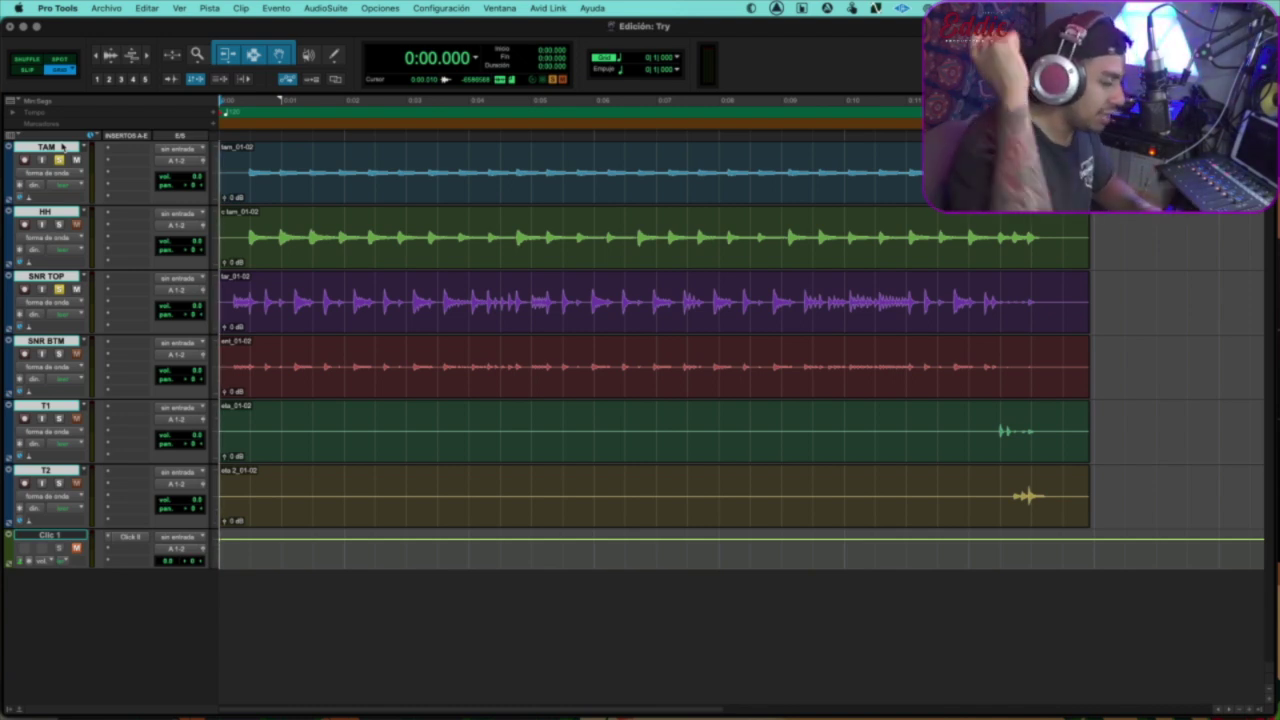
{"action": "left_click", "coordinate": [59, 161]}
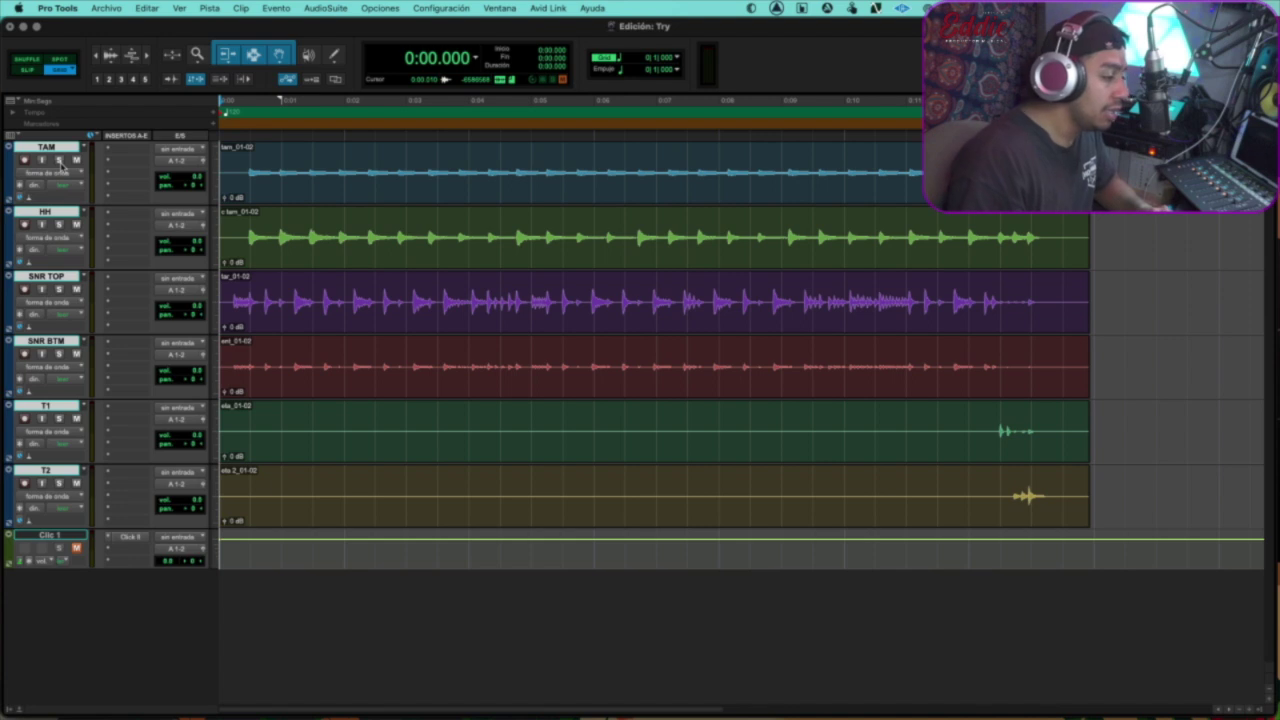
{"action": "key", "text": "space"}
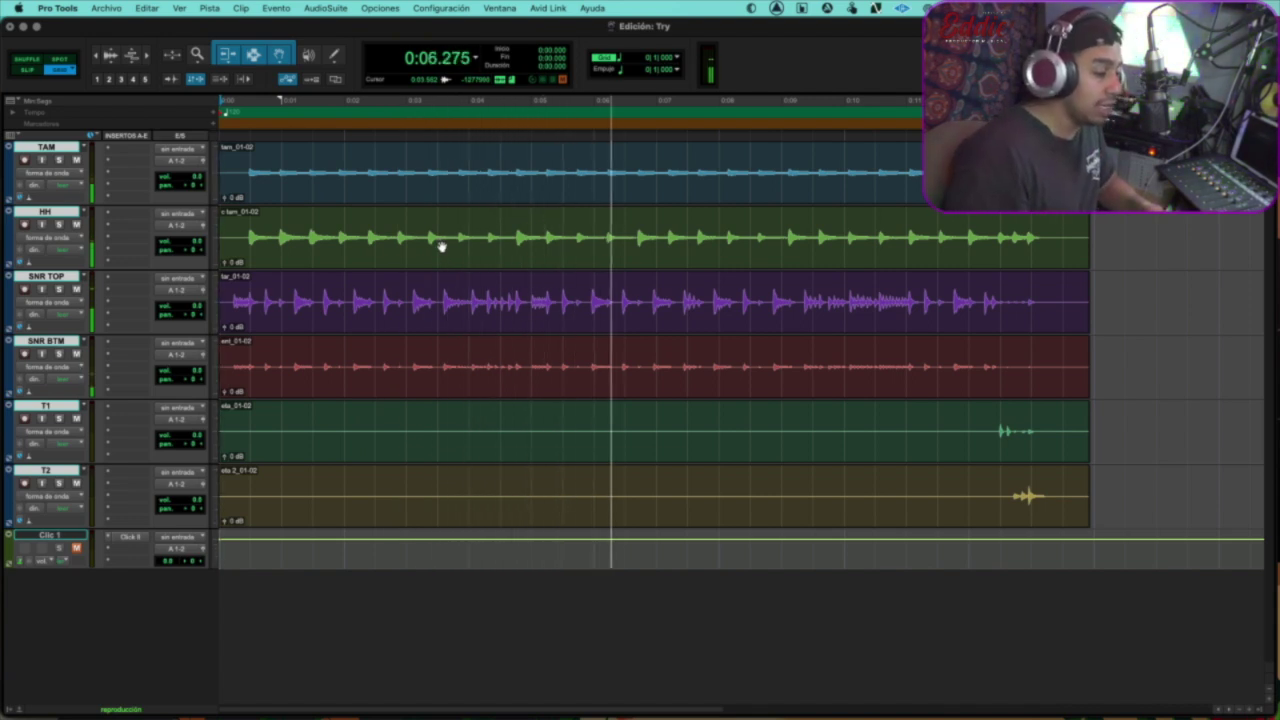
{"action": "key", "text": "space"}
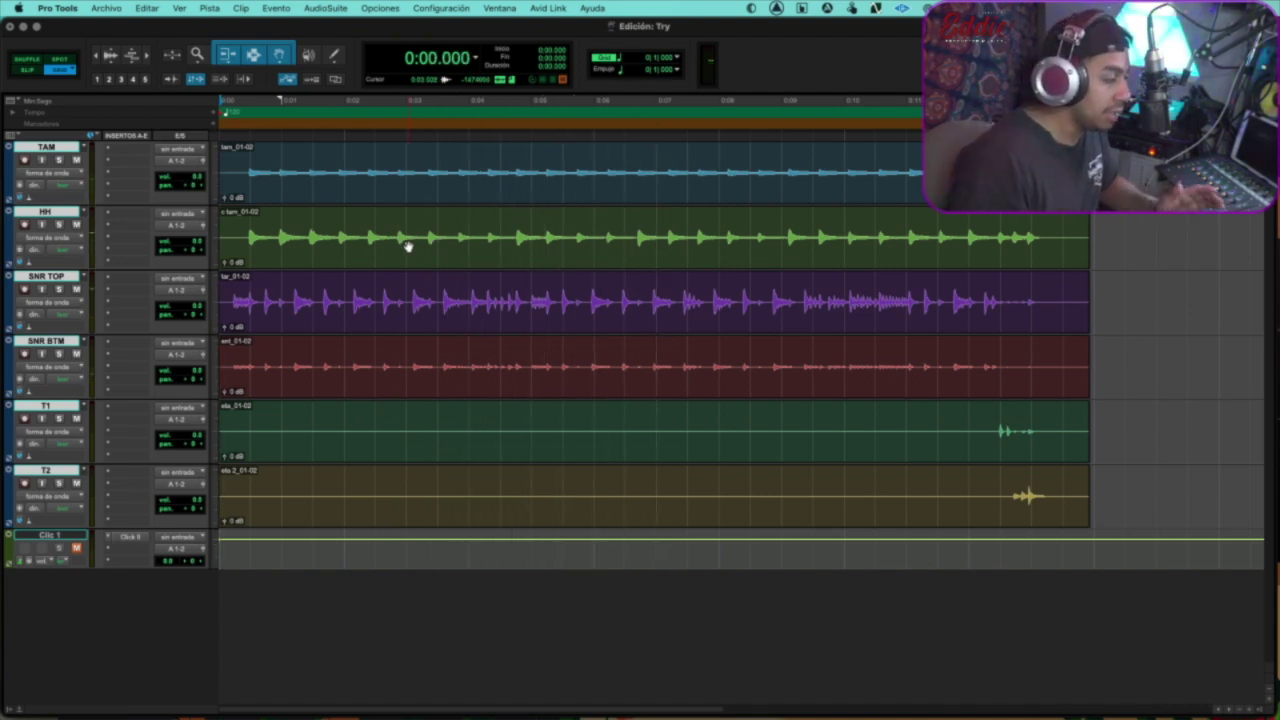
- Create a Mezcla/Edición group with ID b containing TAM, HH, SNR TOP, SNR BTM, T1 and T2
{"action": "left_click", "coordinate": [352, 199]}
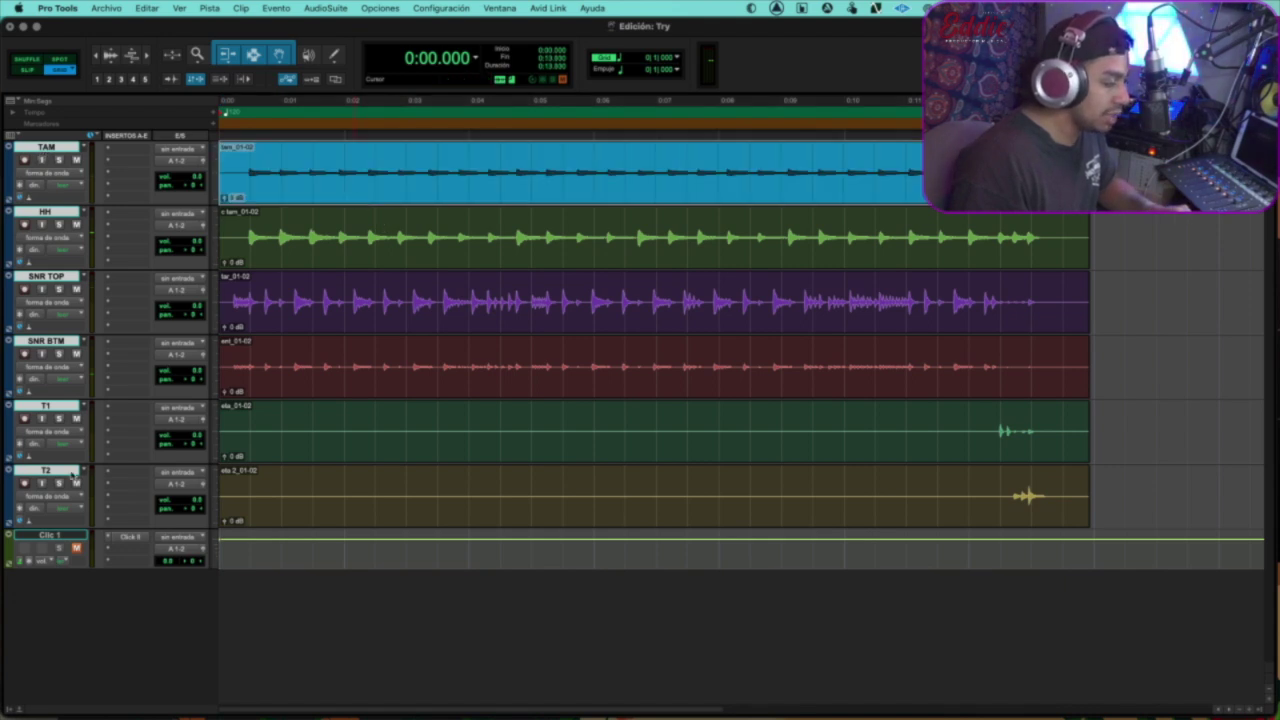
{"action": "left_click", "coordinate": [54, 535]}
{"action": "left_click", "coordinate": [48, 470]}
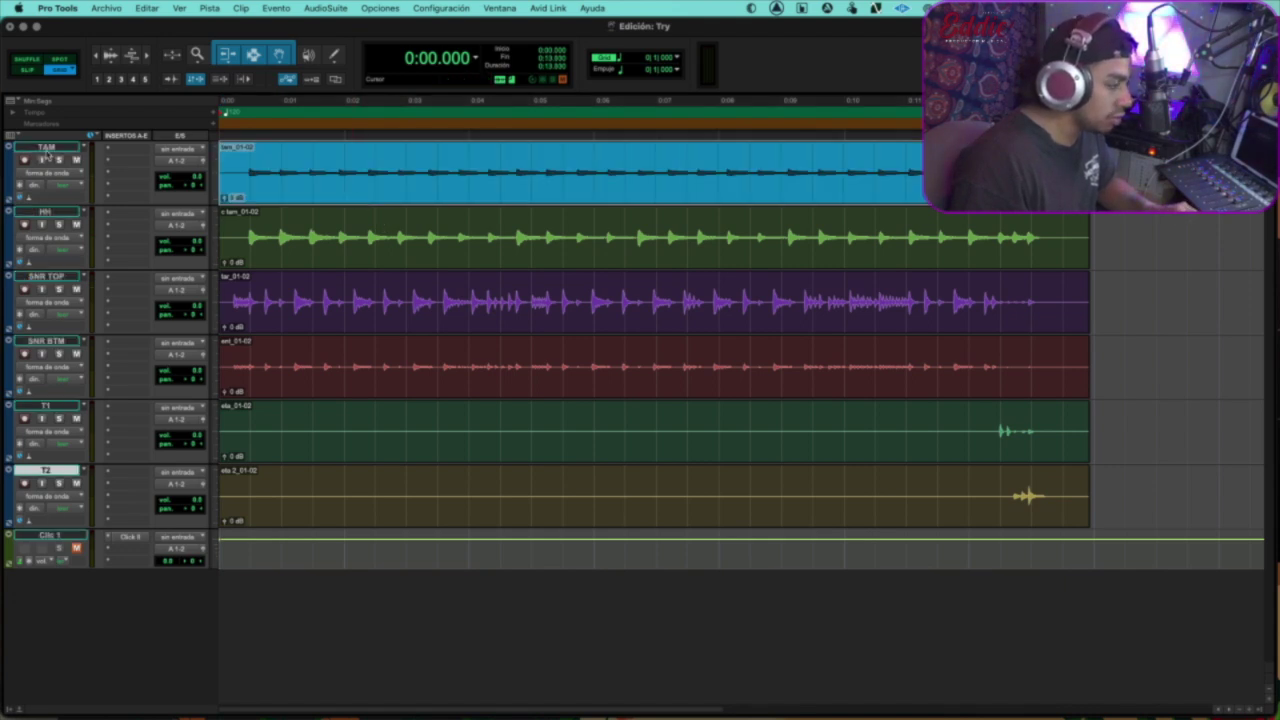
{"action": "left_click", "coordinate": [52, 147], "text": "shift"}
{"action": "right_click", "coordinate": [52, 147]}
{"action": "left_click", "coordinate": [24, 157]}
{"action": "key", "text": "super+g"}
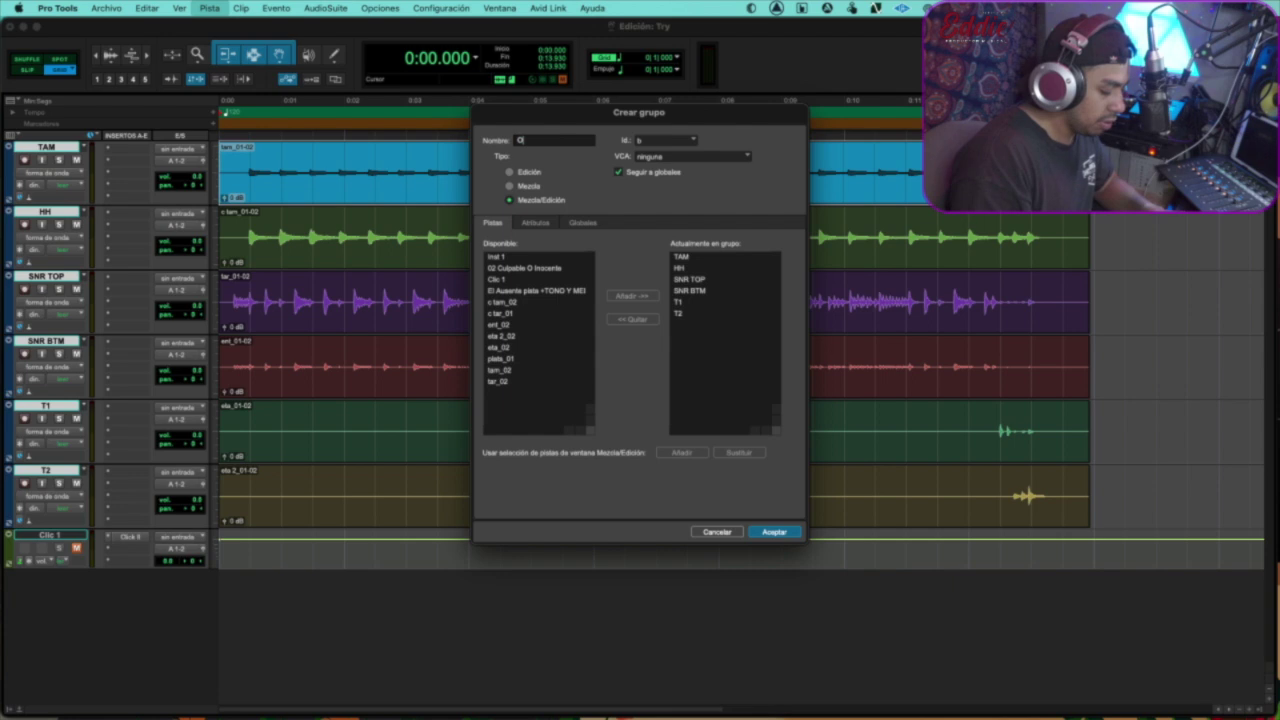
{"action": "key", "text": "Return"}
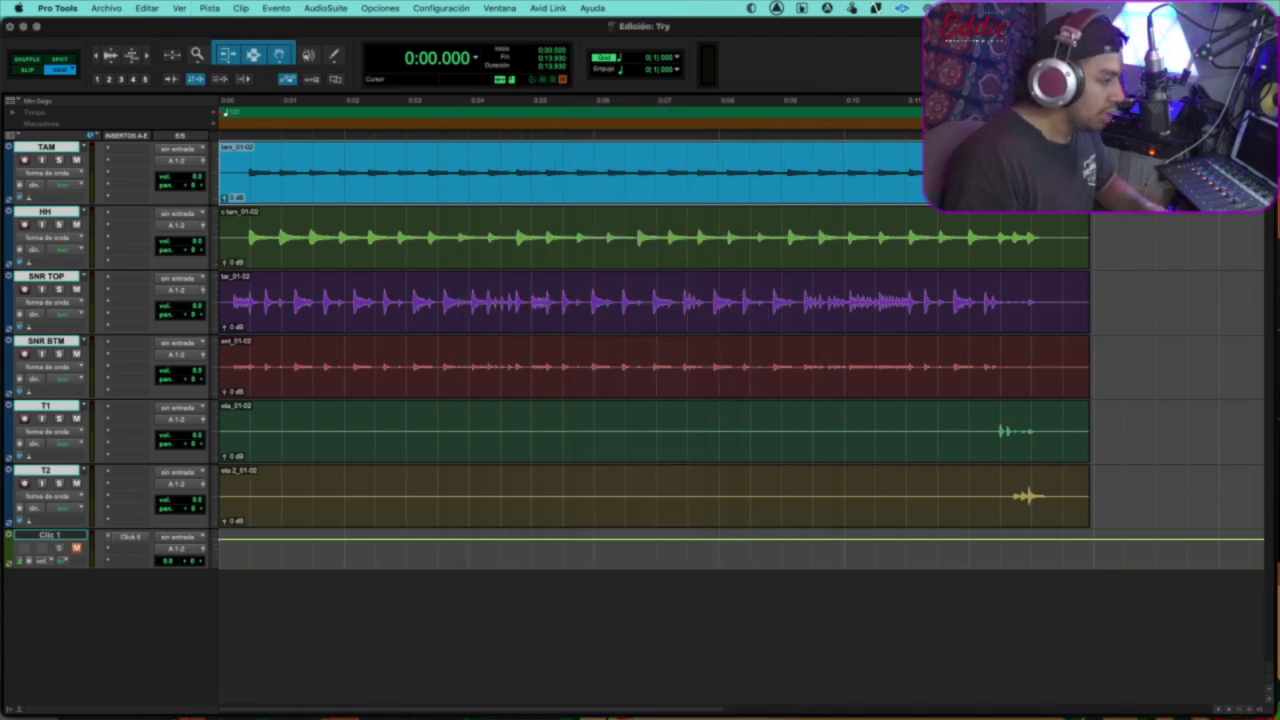
- Try to enable input monitoring and record arming across the grouped drum tracks
{"action": "left_click", "coordinate": [43, 226]}
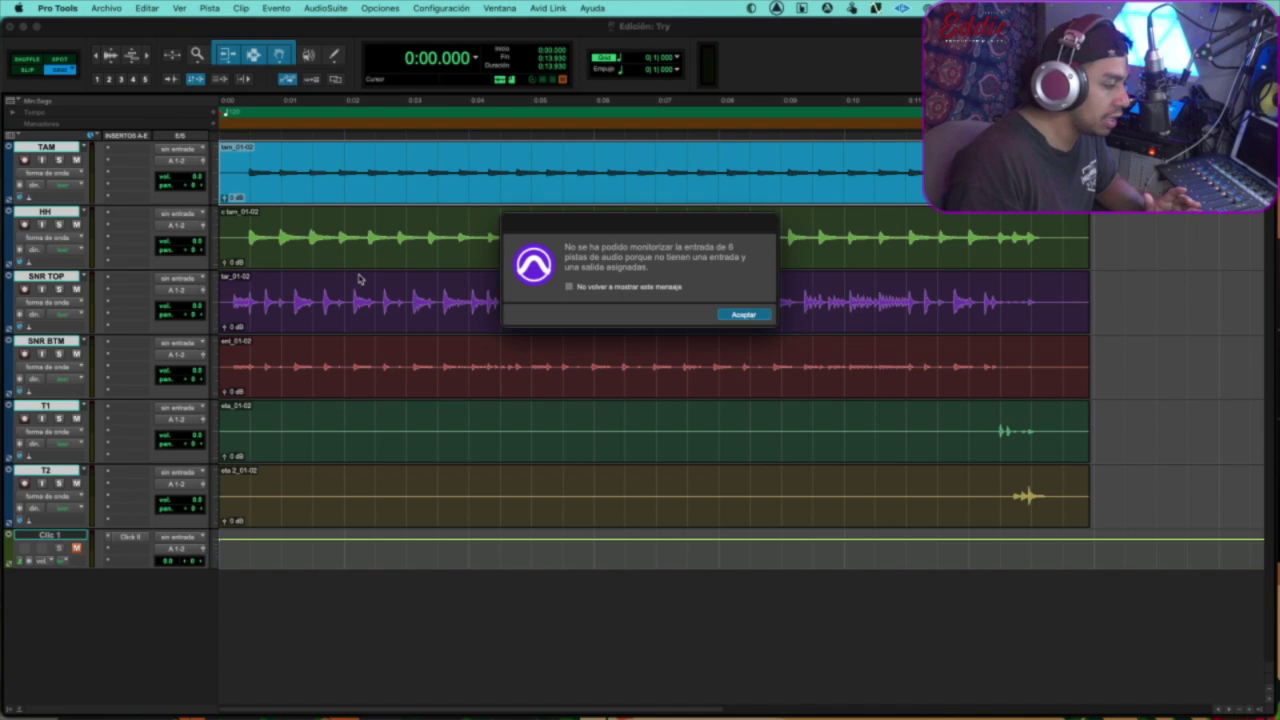
{"action": "key", "text": "Return"}
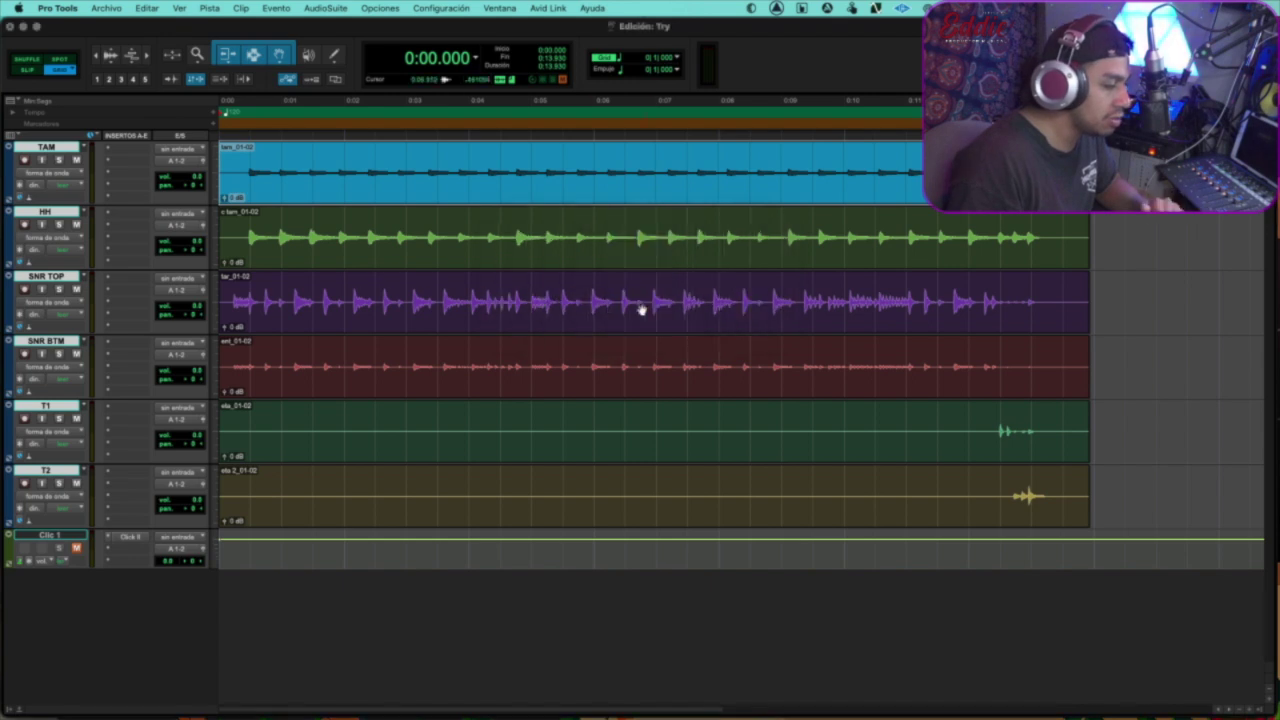
{"action": "left_click", "coordinate": [25, 289]}
{"action": "left_click", "coordinate": [737, 308]}
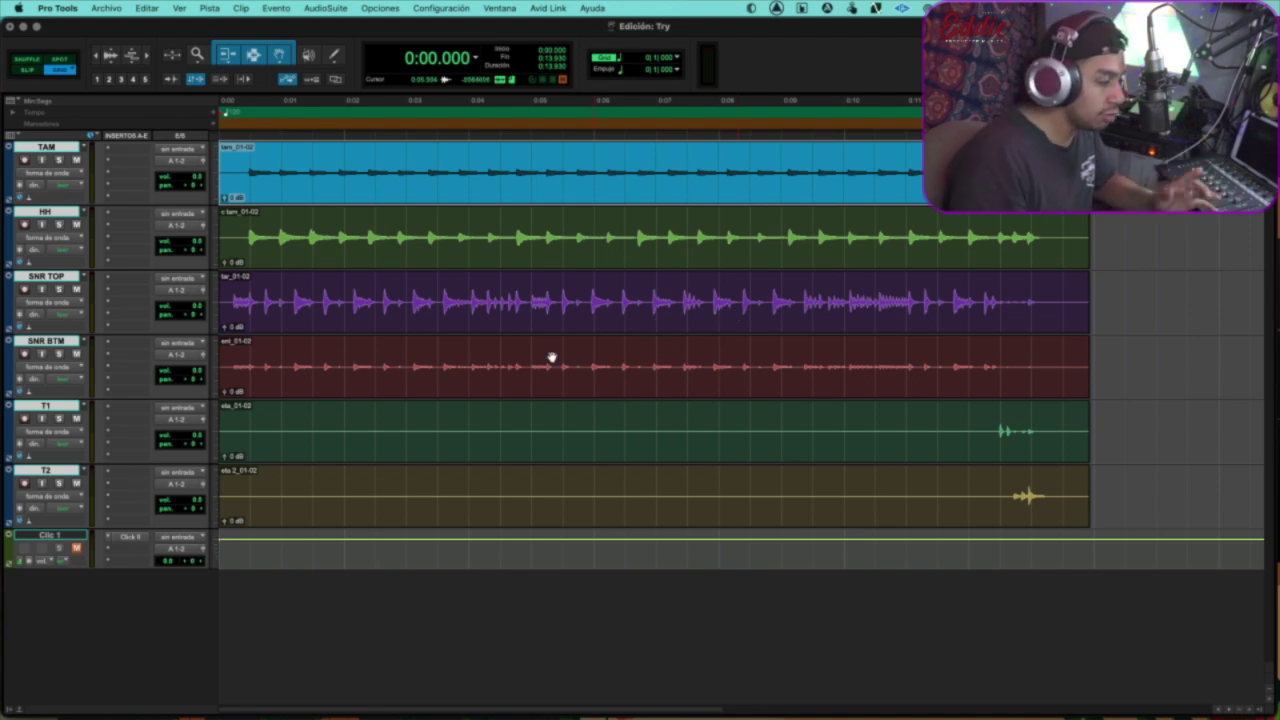
- Test the group's linked volume by adjusting the HH level, and reset the grouped tracks to 0.0
{"action": "left_click_drag", "start_coordinate": [197, 245], "coordinate": [194, 238]}
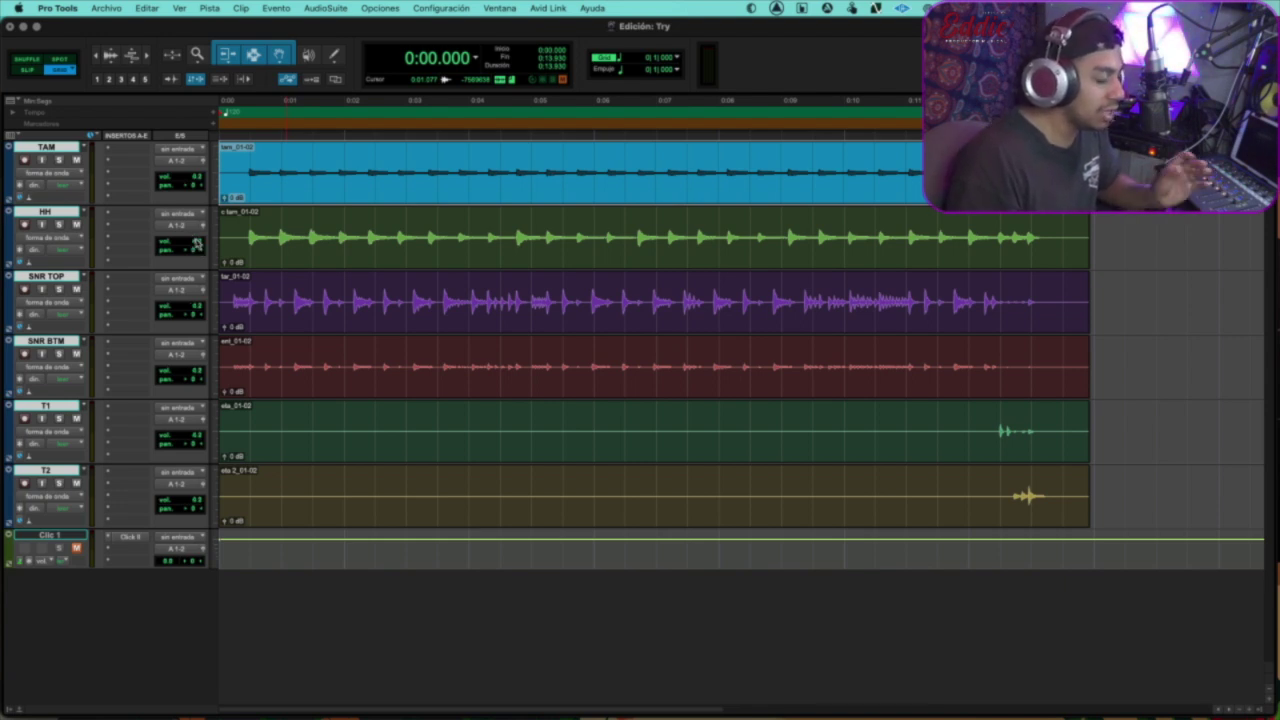
{"action": "mouse_move", "coordinate": [195, 186]}
{"action": "left_mouse_down"}
{"action": "mouse_move", "coordinate": [240, 189]}
{"action": "mouse_move", "coordinate": [217, 190]}
{"action": "left_mouse_up"}
{"action": "left_click", "coordinate": [198, 186], "text": "alt"}
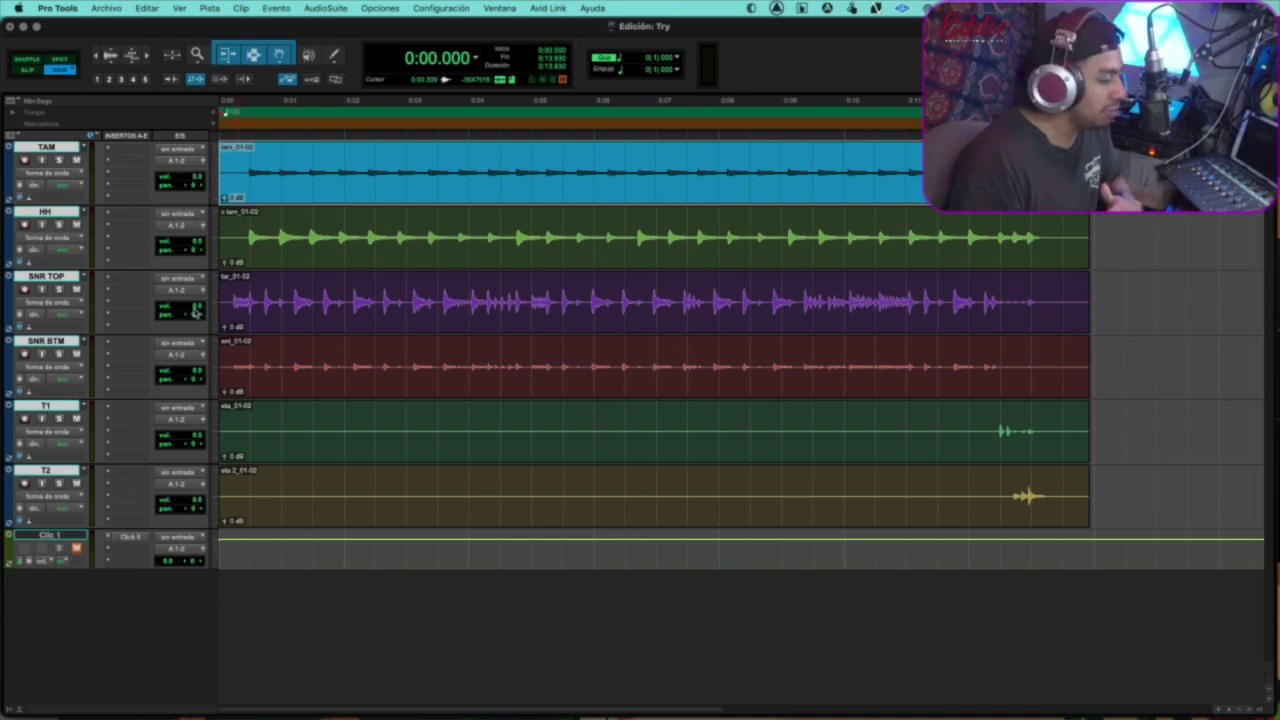
- Move the six grouped drum clips together to start at 0:01.000, and undo the move
{"action": "left_click_drag", "start_coordinate": [354, 326], "coordinate": [421, 315]}
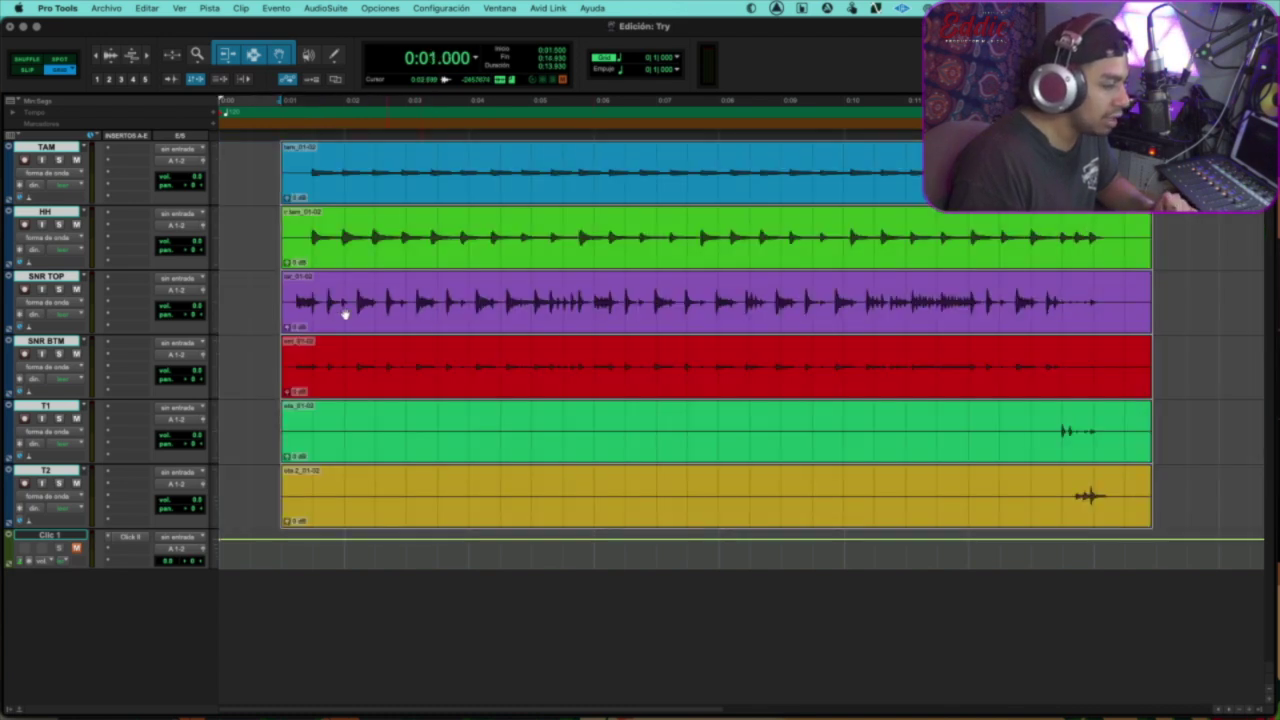
{"action": "left_click", "coordinate": [245, 332]}
{"action": "left_click", "coordinate": [302, 328]}
{"action": "left_click", "coordinate": [302, 328]}
{"action": "key", "text": "super+z"}
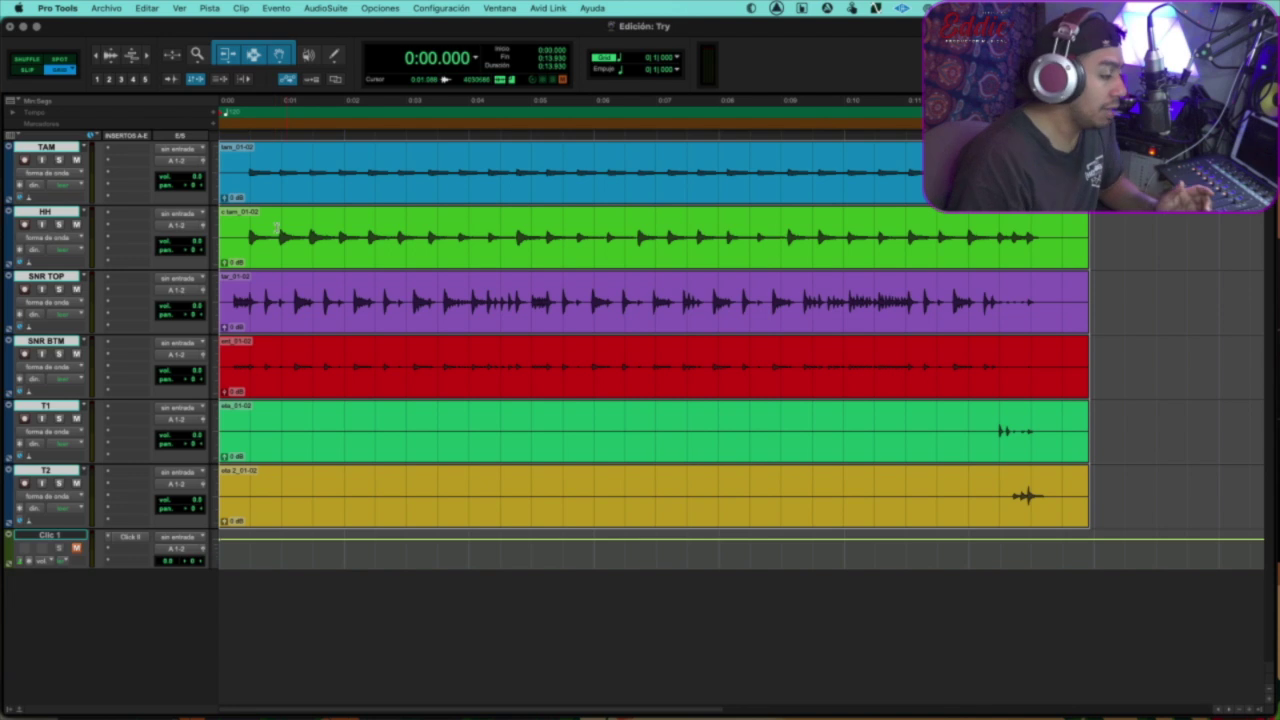
- Select and unmute the Clic 1 track, and increase its track height
{"action": "left_click", "coordinate": [61, 536]}
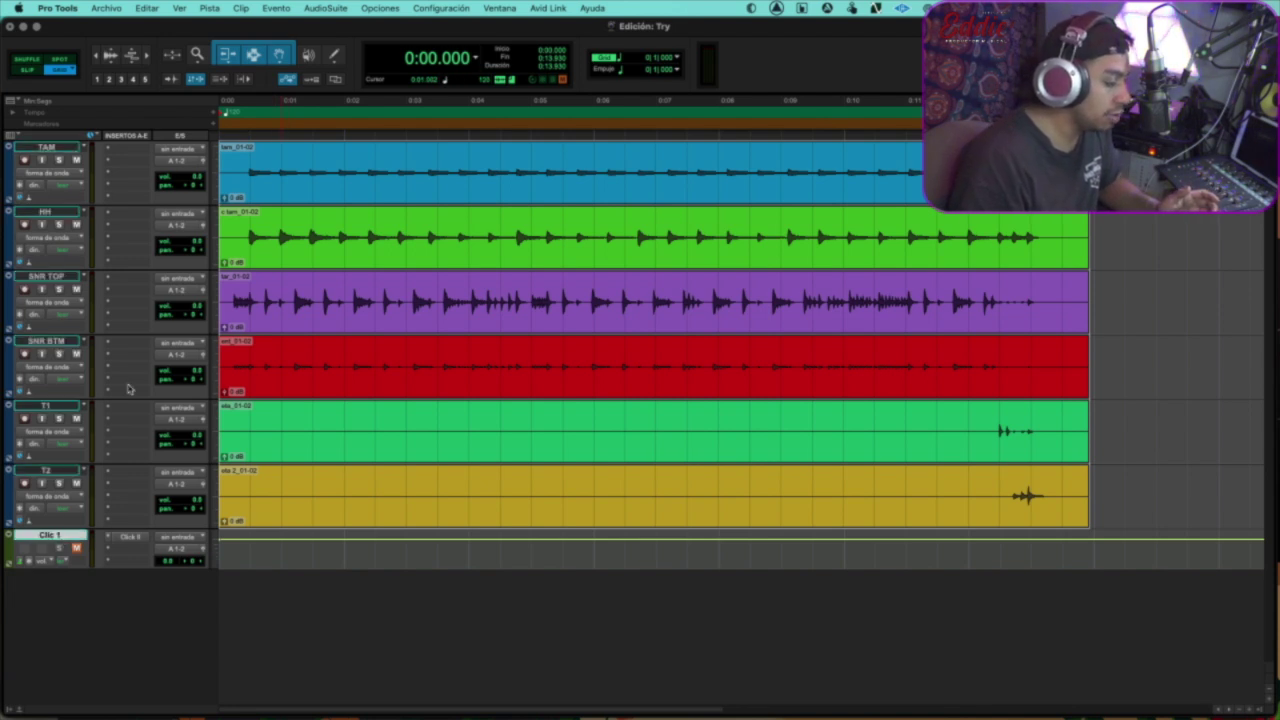
{"action": "left_click", "coordinate": [242, 9]}
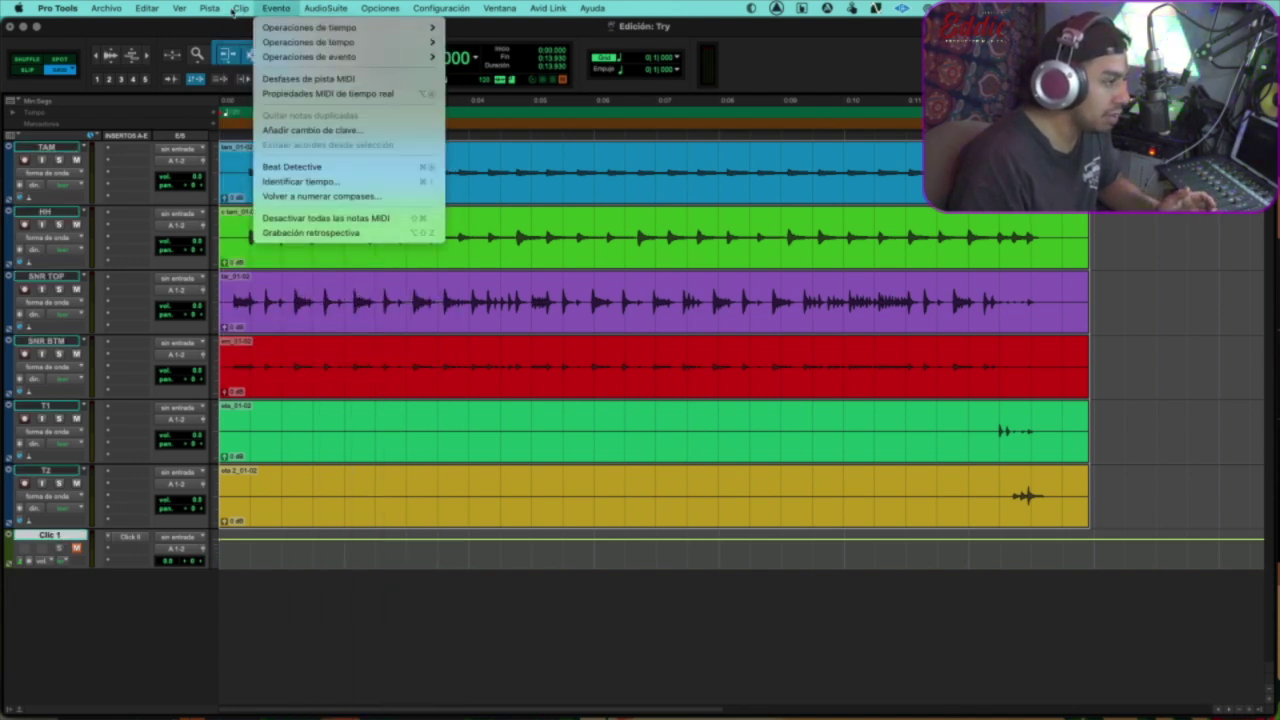
{"action": "mouse_move", "coordinate": [206, 10]}
{"action": "left_click", "coordinate": [254, 424]}
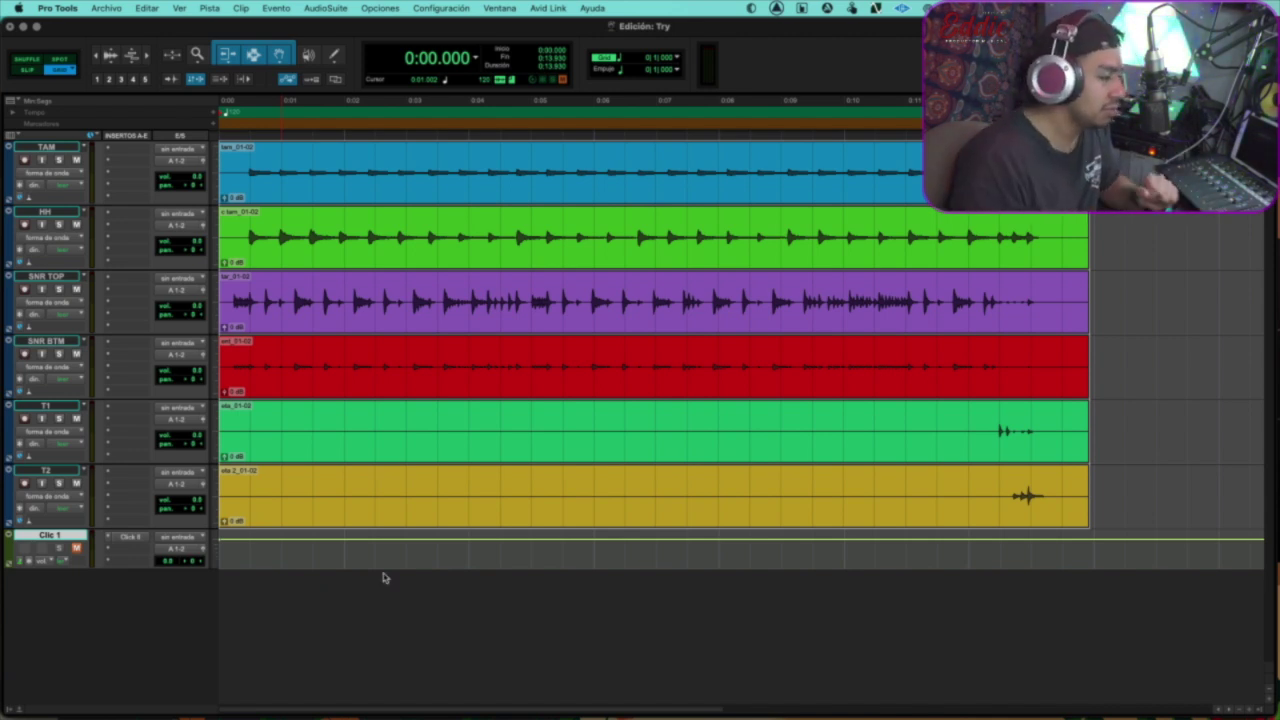
{"action": "key", "text": "KP_Enter"}
{"action": "key", "text": "Return"}
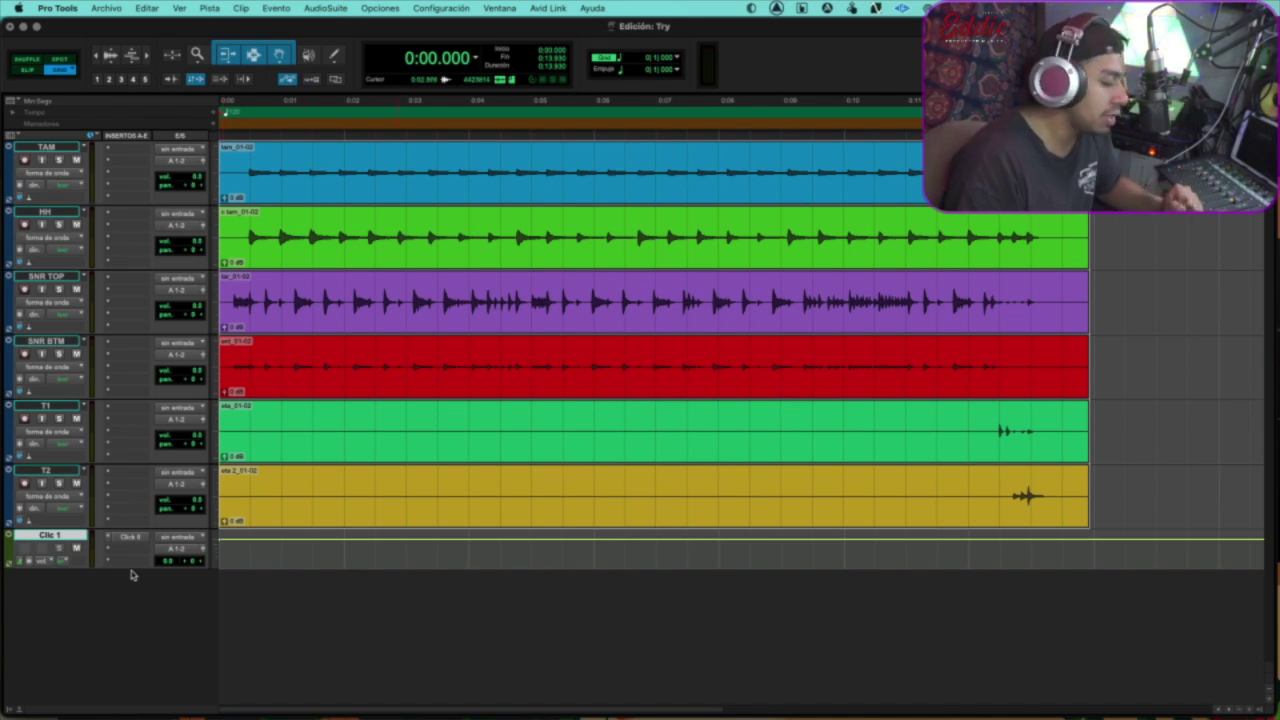
{"action": "left_click_drag", "start_coordinate": [130, 577], "coordinate": [128, 597]}
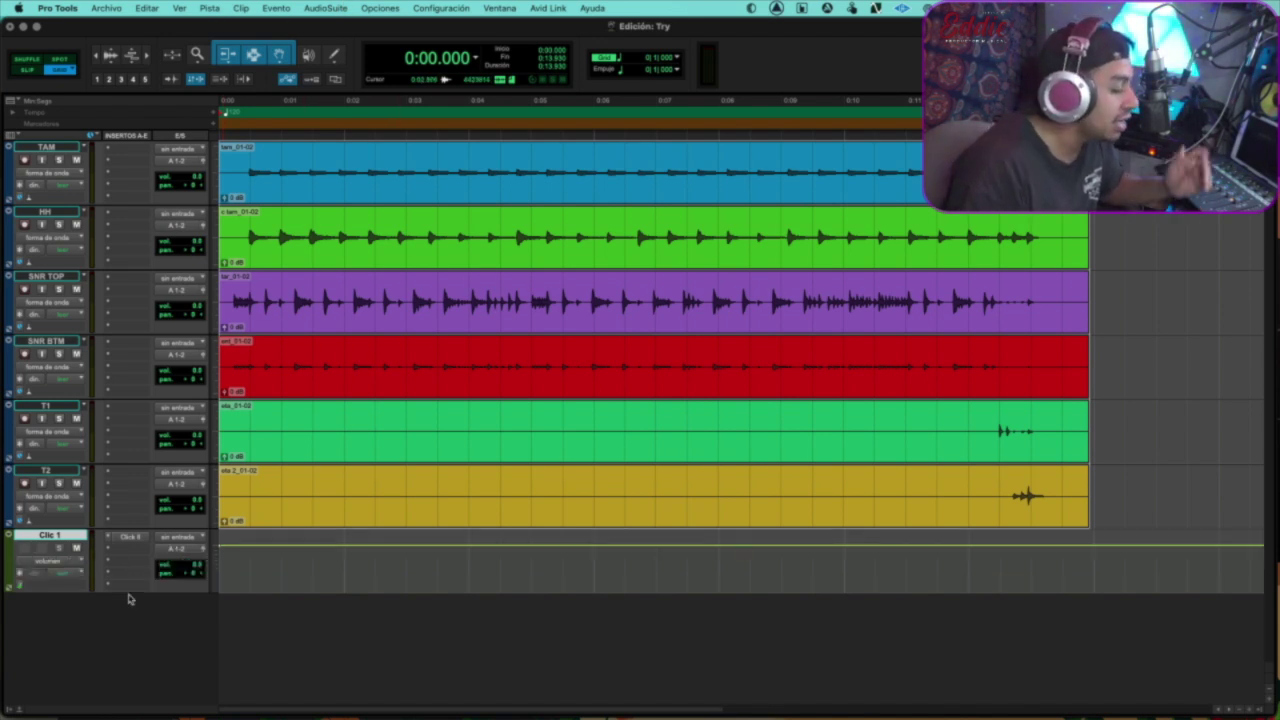
- Play the drum tracks together with the click from the session start
{"action": "left_click", "coordinate": [128, 598]}
{"action": "key", "text": "space"}
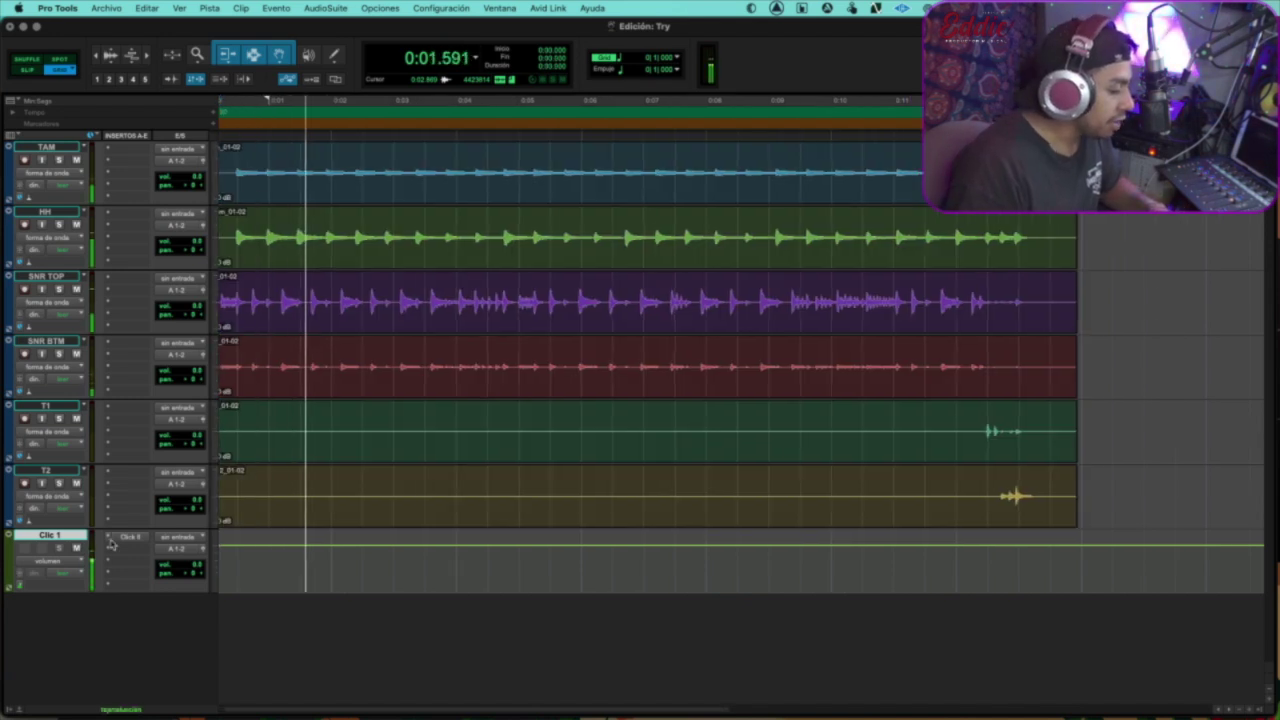
{"action": "key", "text": "space"}
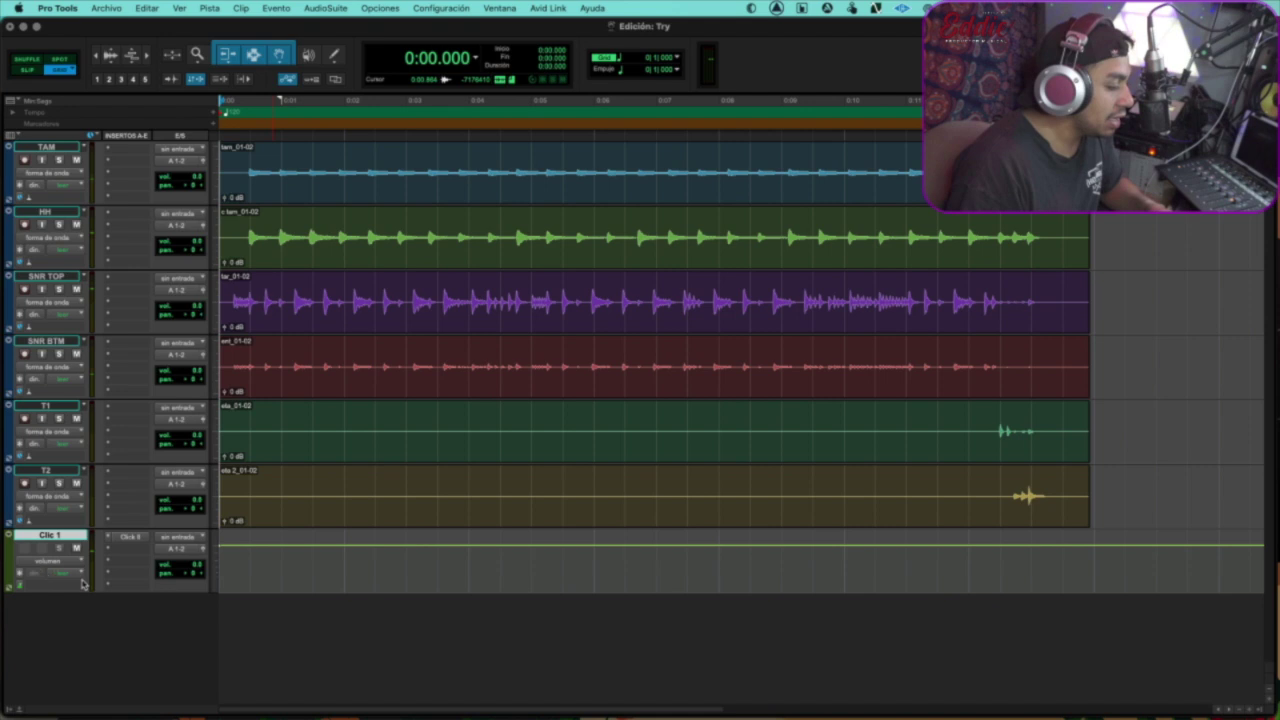
- Audition the click alone with the drum group muted, and mute Clic 1 in place of the drums
{"action": "left_click", "coordinate": [75, 483], "text": "alt+shift"}
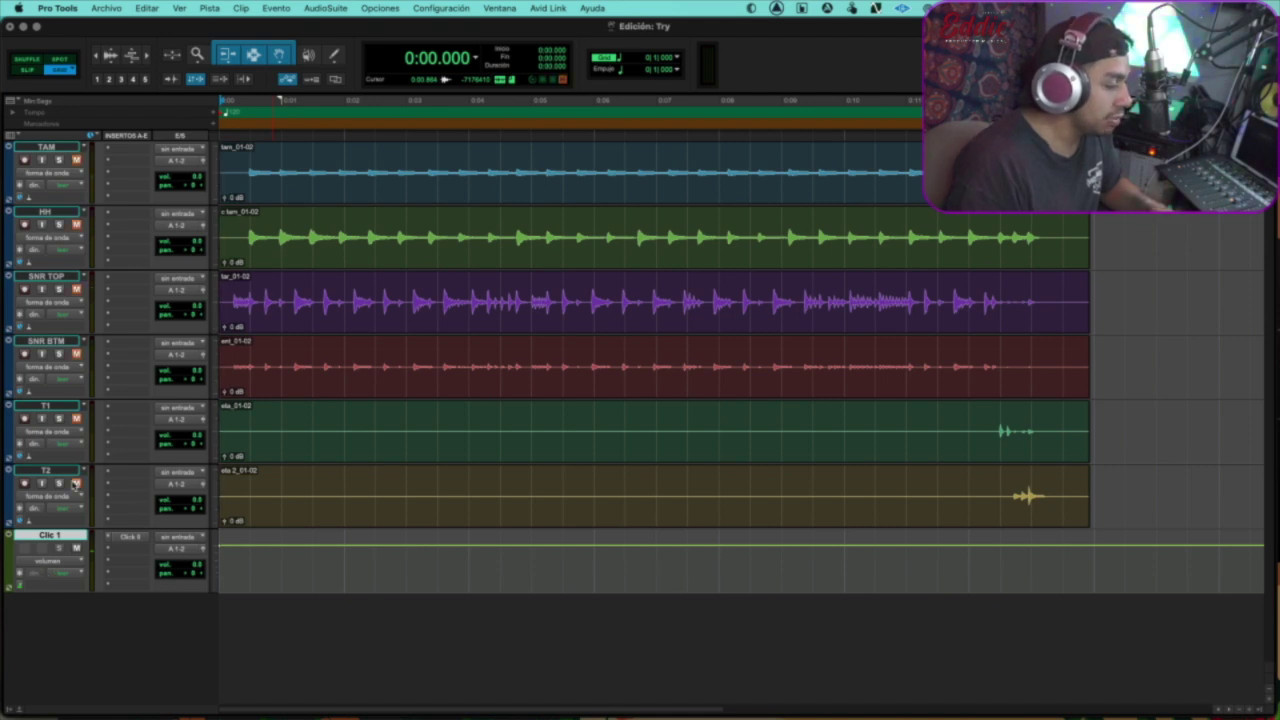
{"action": "key", "text": "space"}
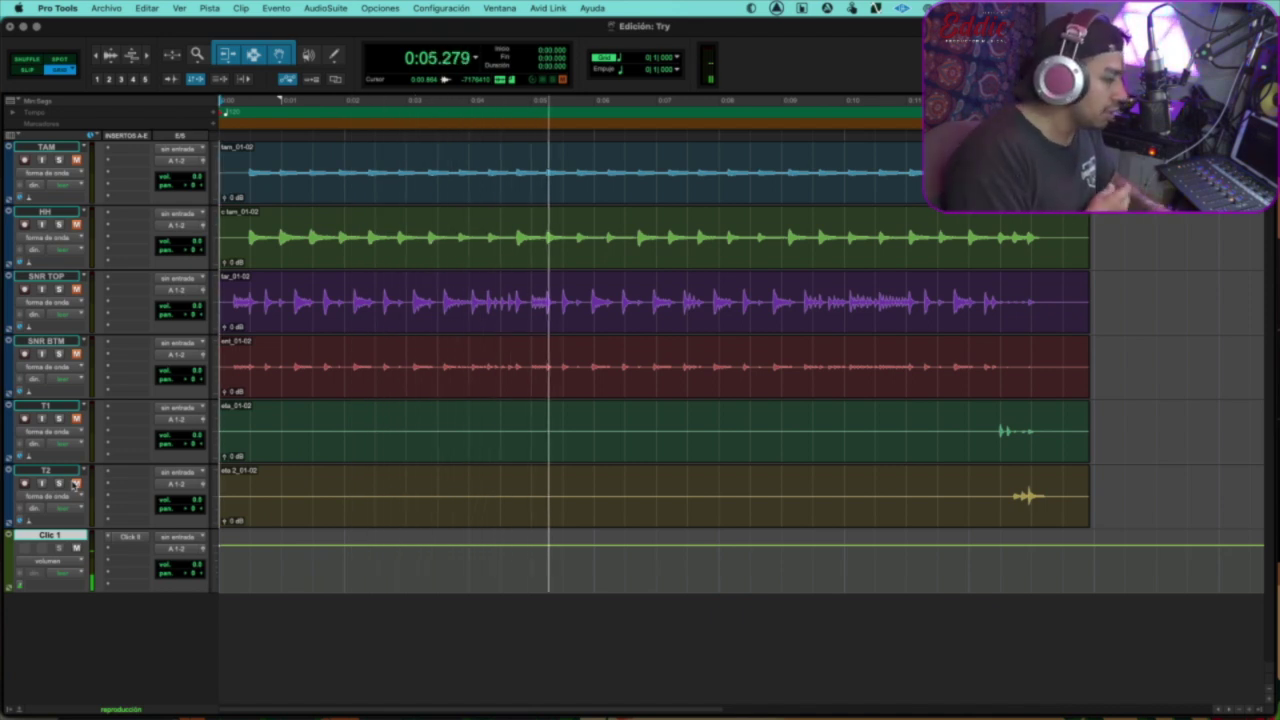
{"action": "key", "text": "space"}
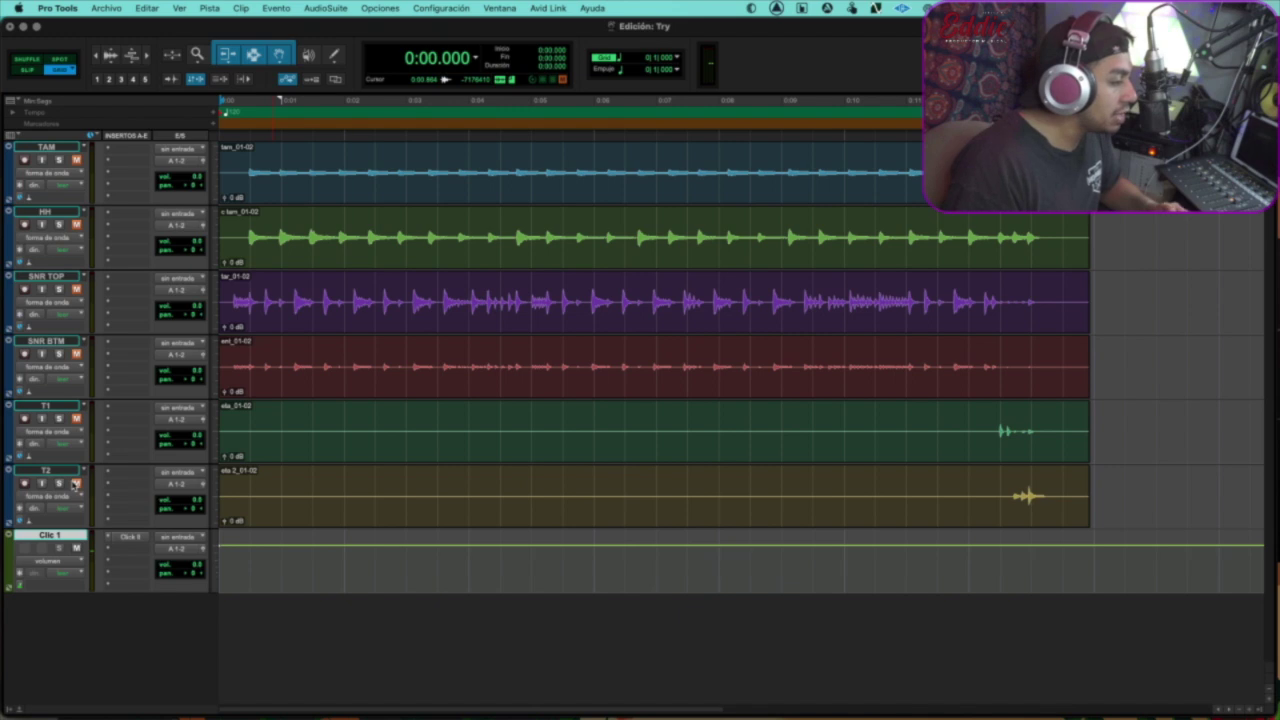
{"action": "left_click", "coordinate": [76, 548]}
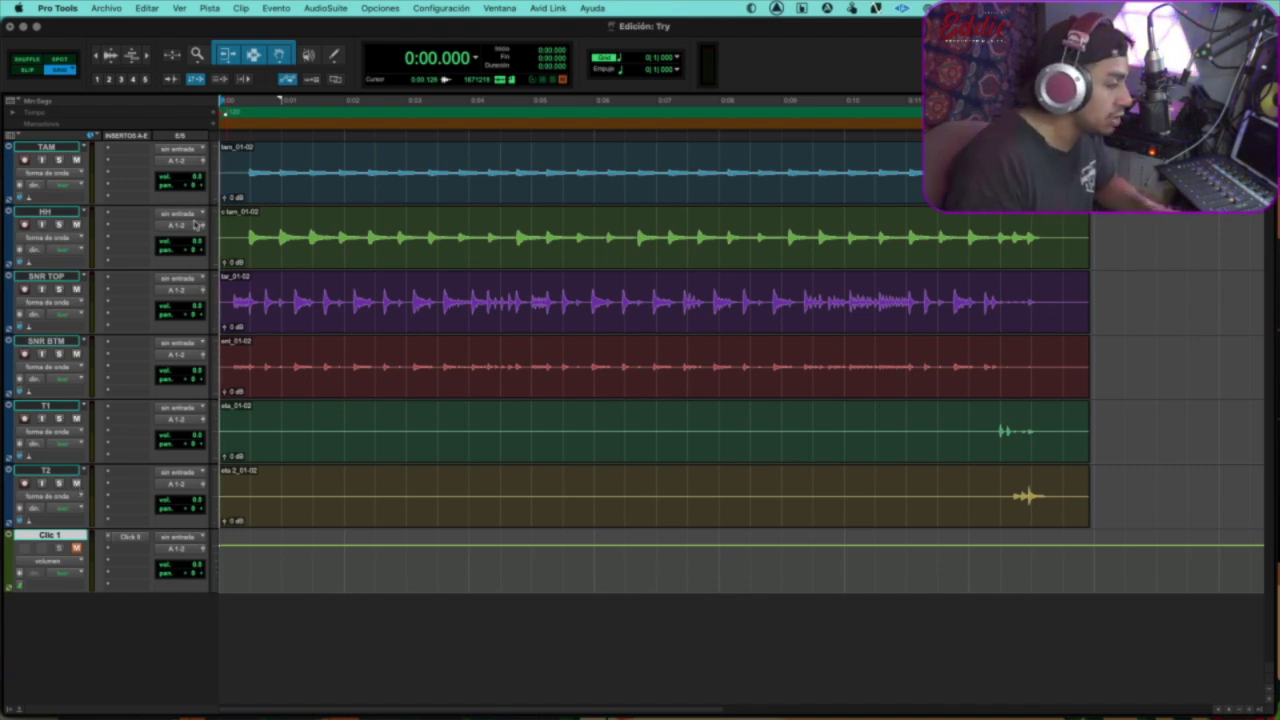
{"action": "left_click", "coordinate": [210, 113]}
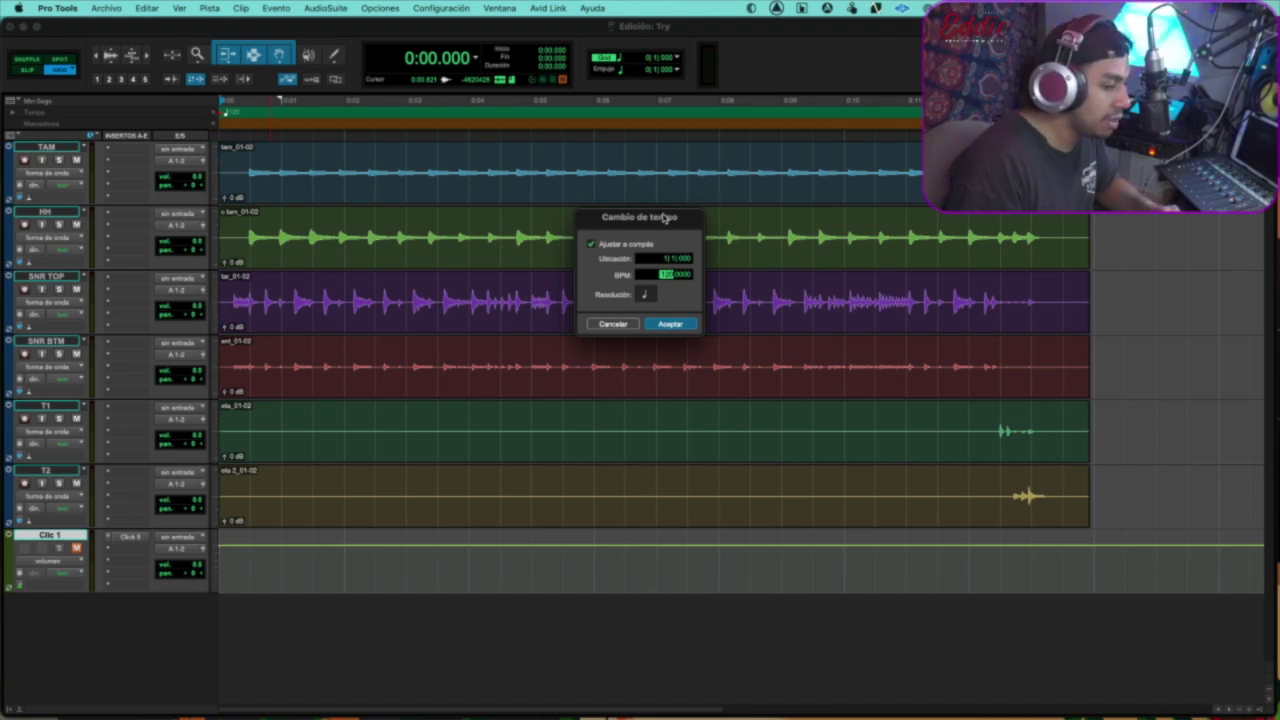
{"action": "left_click_drag", "start_coordinate": [660, 220], "coordinate": [558, 191]}
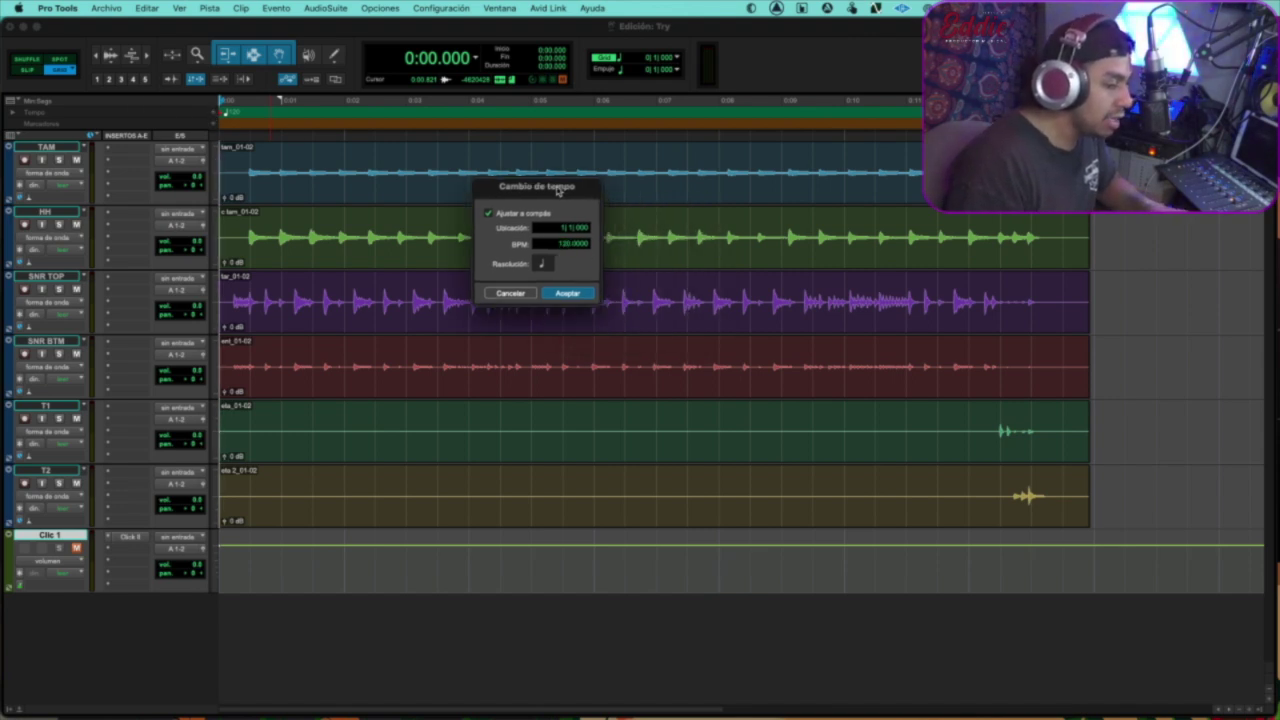
{"action": "key", "text": "Return"}
- Tap the tempo over looped playback of all drum clips, and set the tempo at 1|1|000 to 125 BPM
{"action": "key", "text": "super+a"}
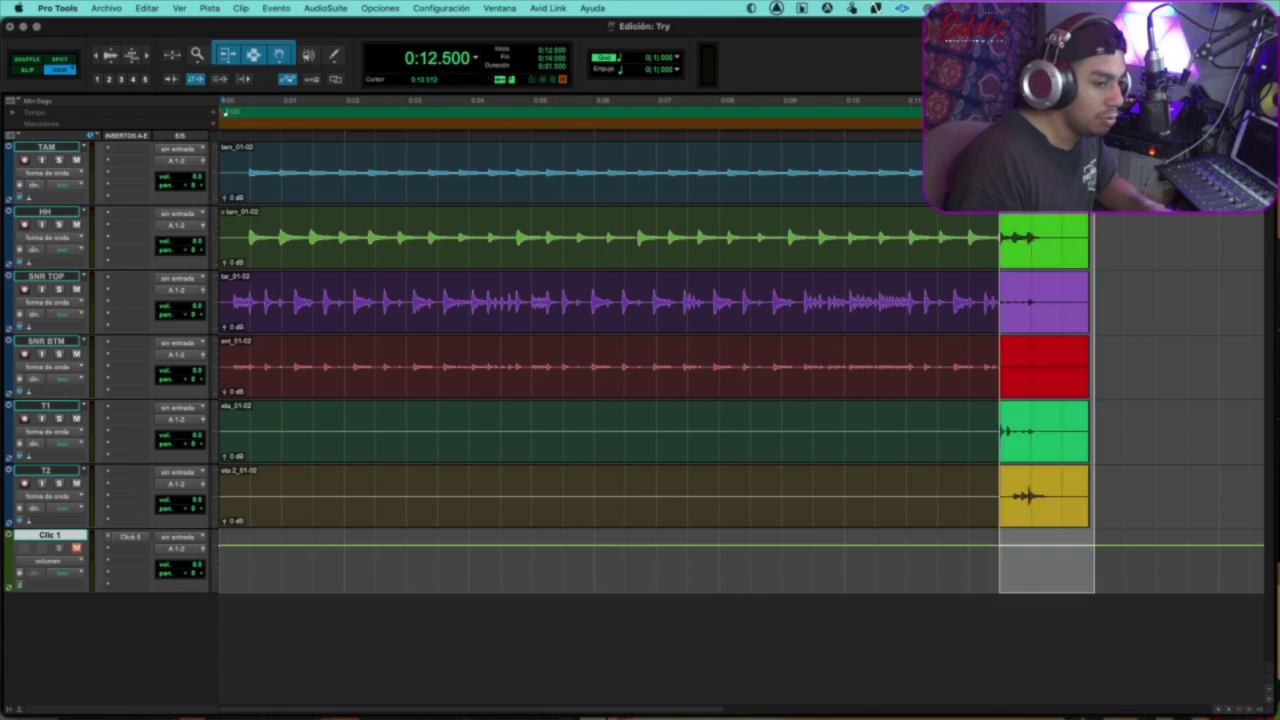
{"action": "key", "text": "space"}
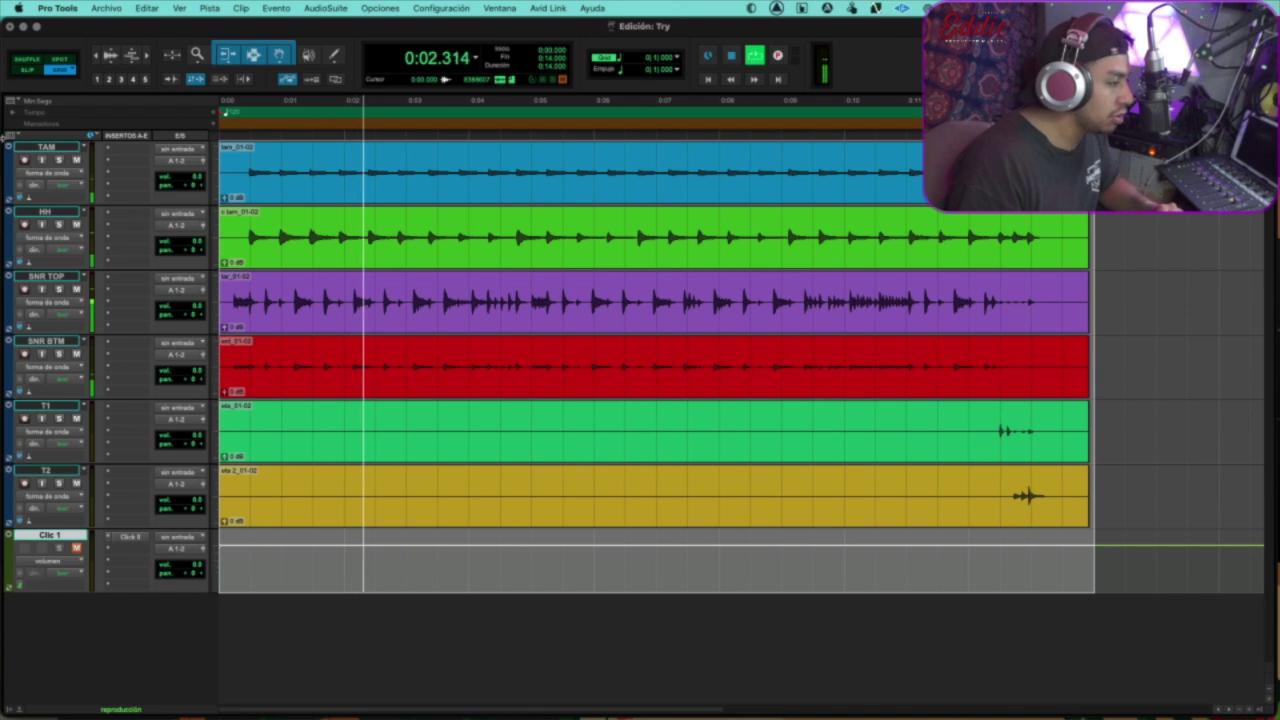
{"action": "left_click", "coordinate": [212, 114]}
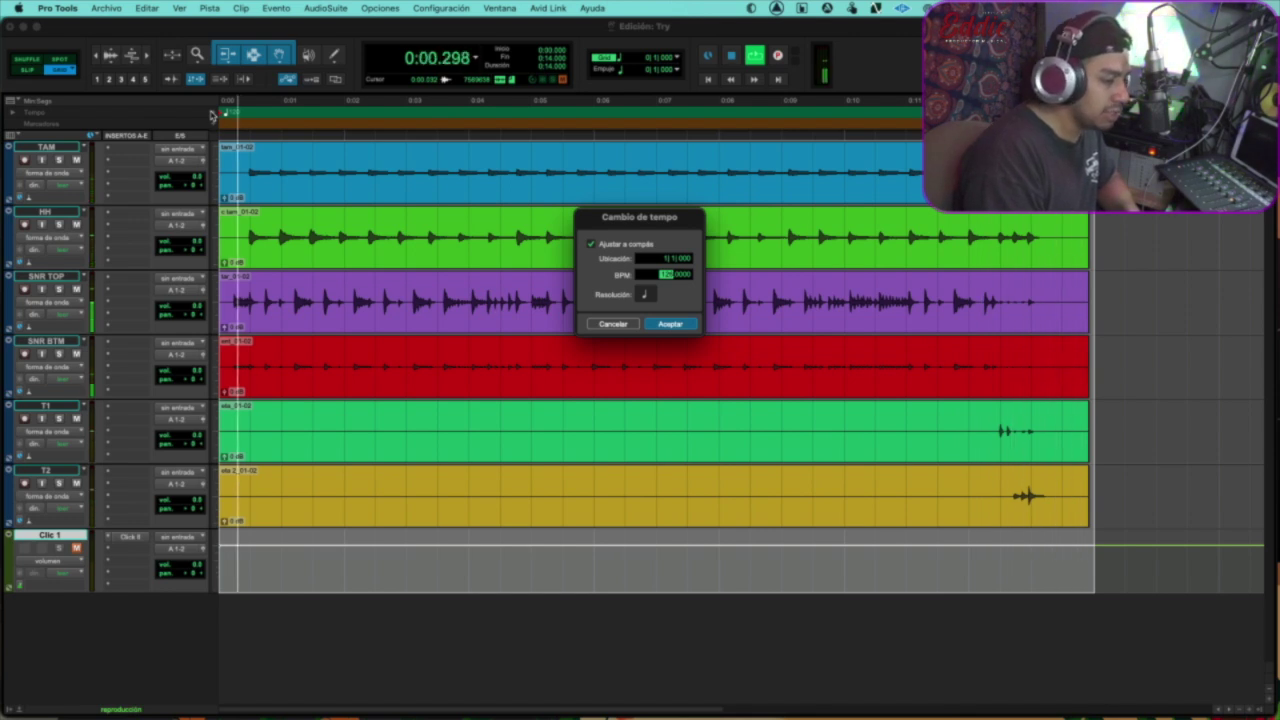
{"action": "key", "text": "t"}
{"action": "key", "text": "t"}
{"action": "key", "text": "t"}
{"action": "key", "text": "t"}
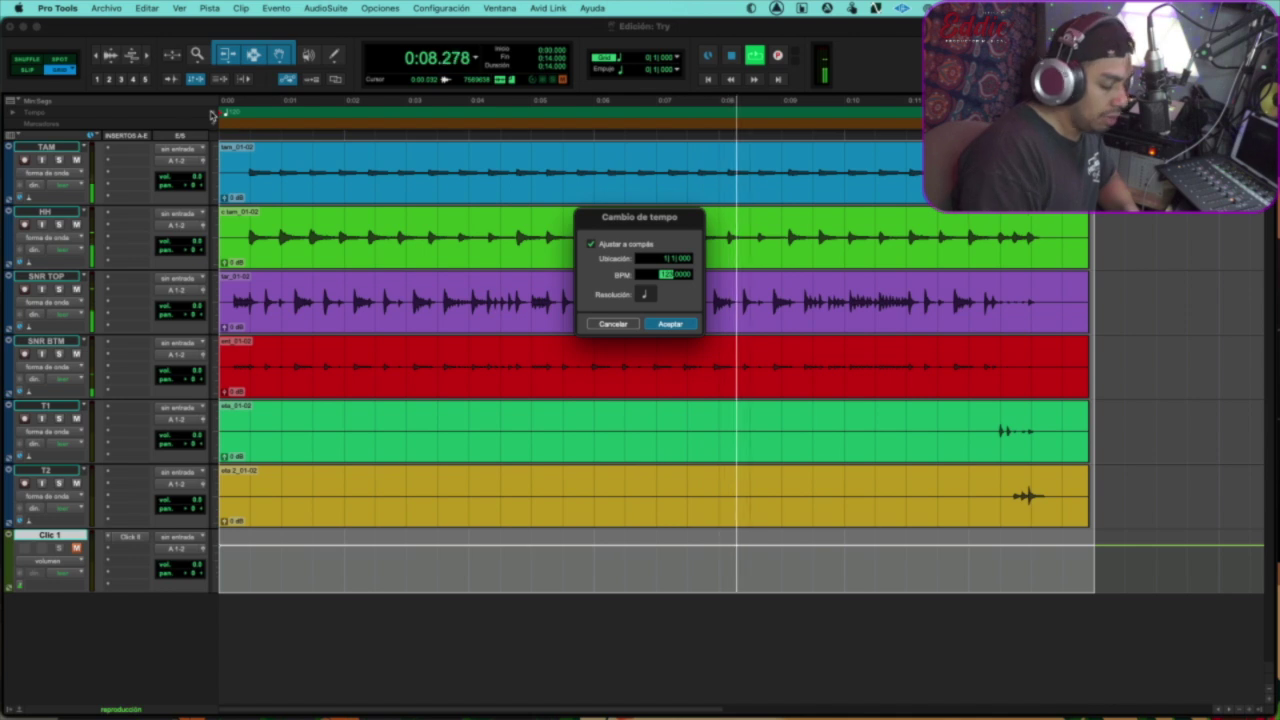
{"action": "type", "text": "125"}
{"action": "key", "text": "Tab"}
{"action": "key", "text": "Return"}
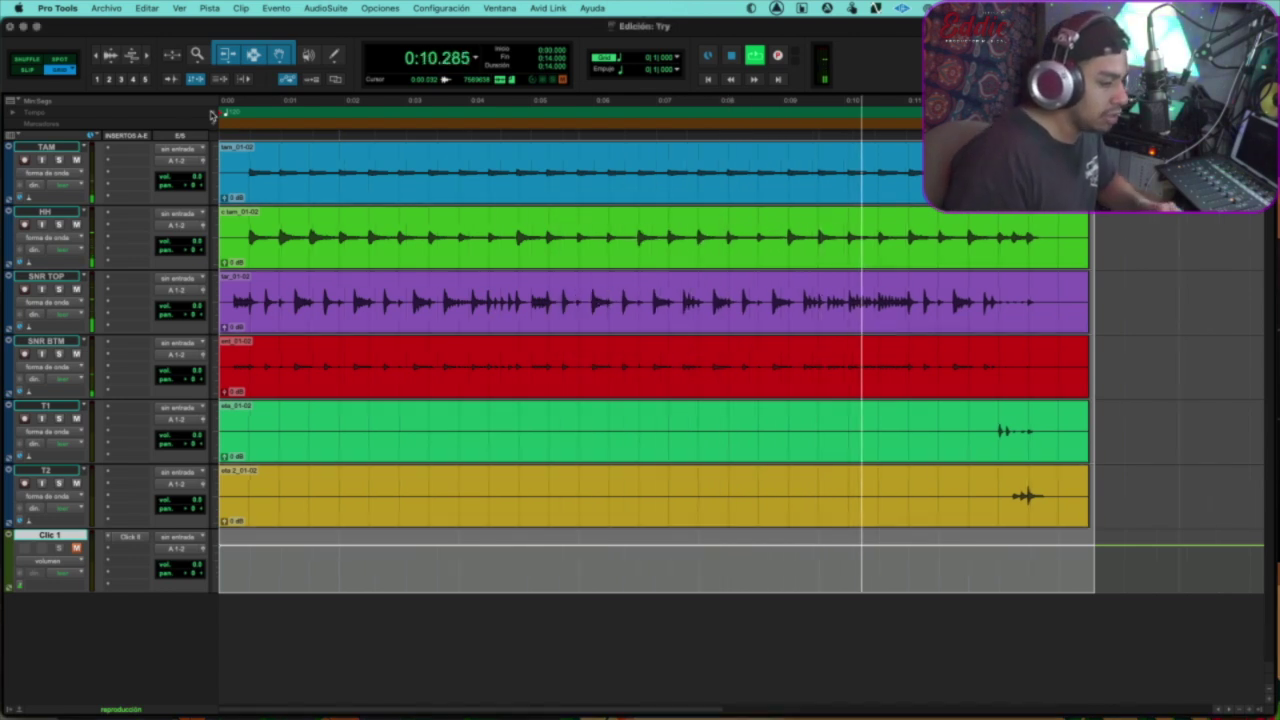
- Play the drums from the start several times with Clic 1 unmuted to compare them with the 125 BPM click
{"action": "key", "text": "space"}
{"action": "key", "text": "space"}
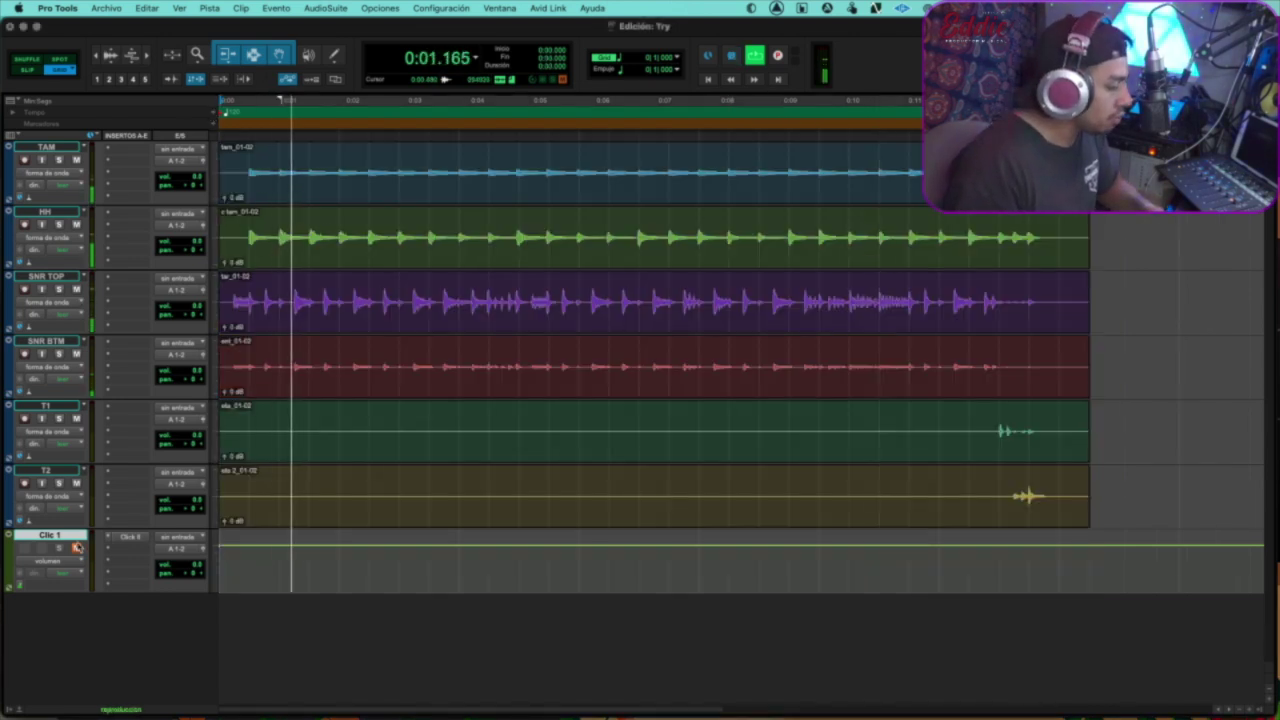
{"action": "key", "text": "space"}
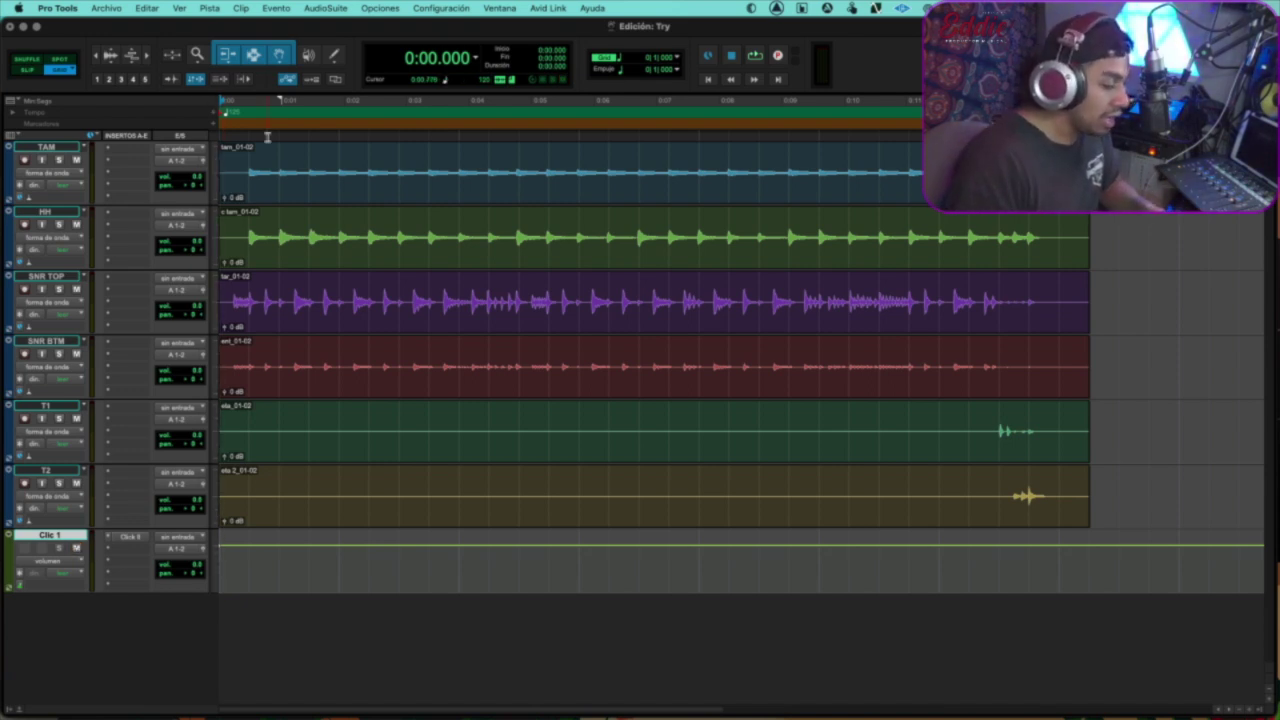
{"action": "key", "text": "space"}
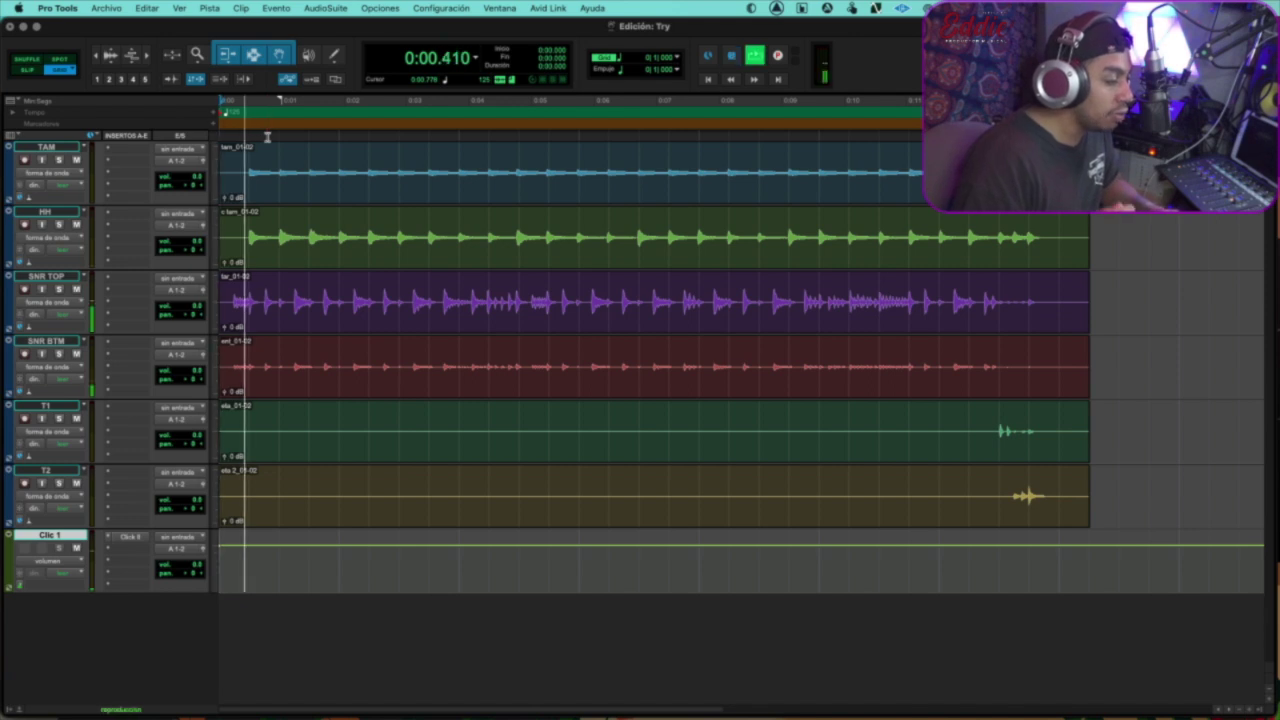
{"action": "key", "text": "space"}
{"action": "key", "text": "space"}
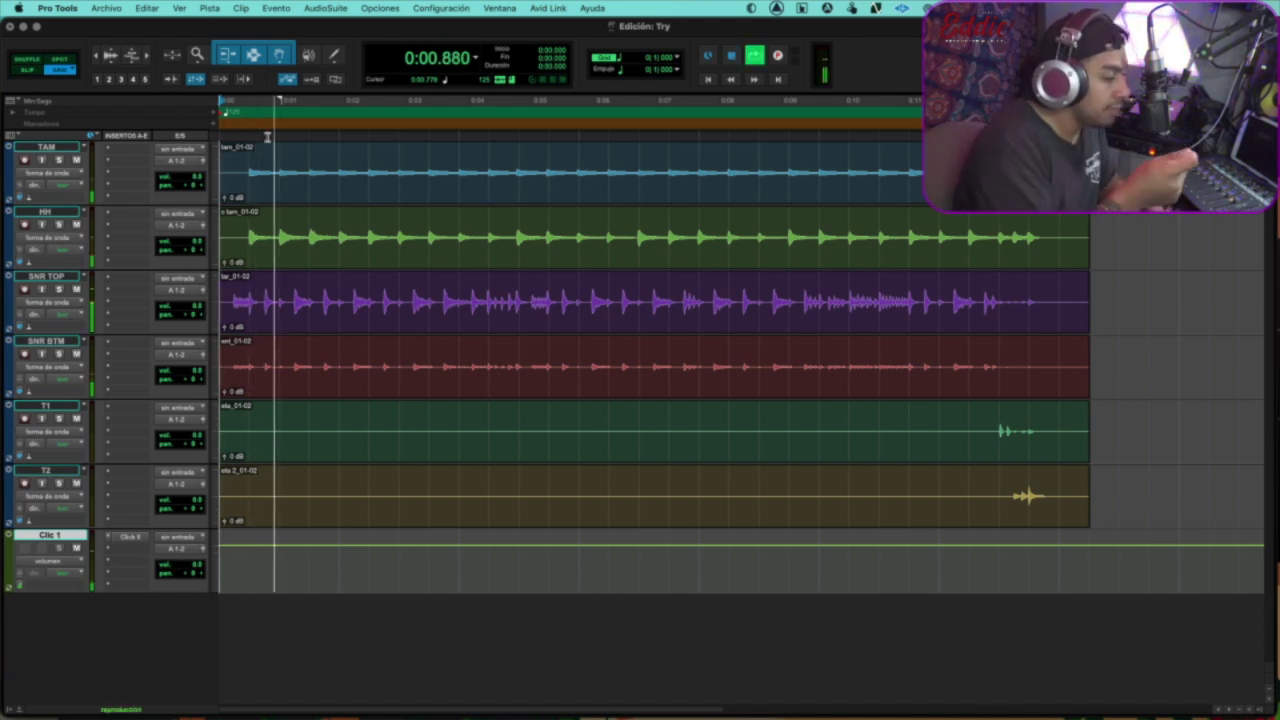
{"action": "key", "text": "space"}
{"action": "key", "text": "space"}
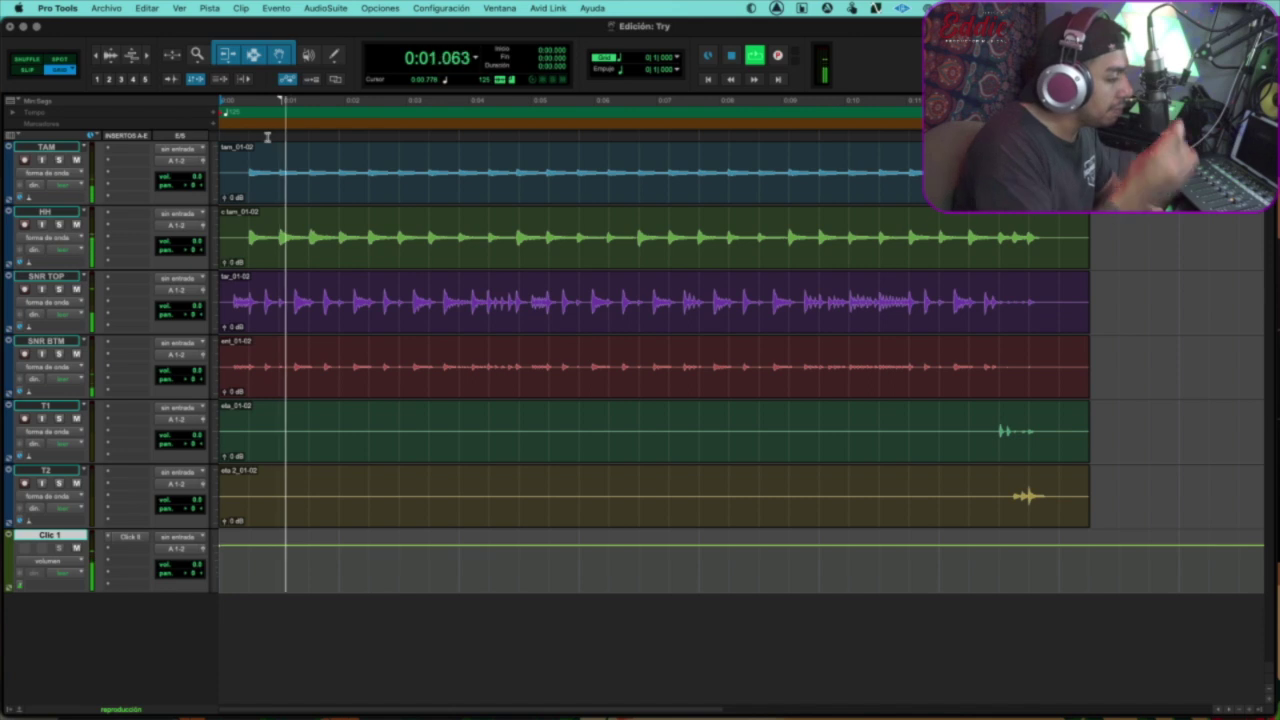
{"action": "key", "text": "space"}
{"action": "key", "text": "space"}
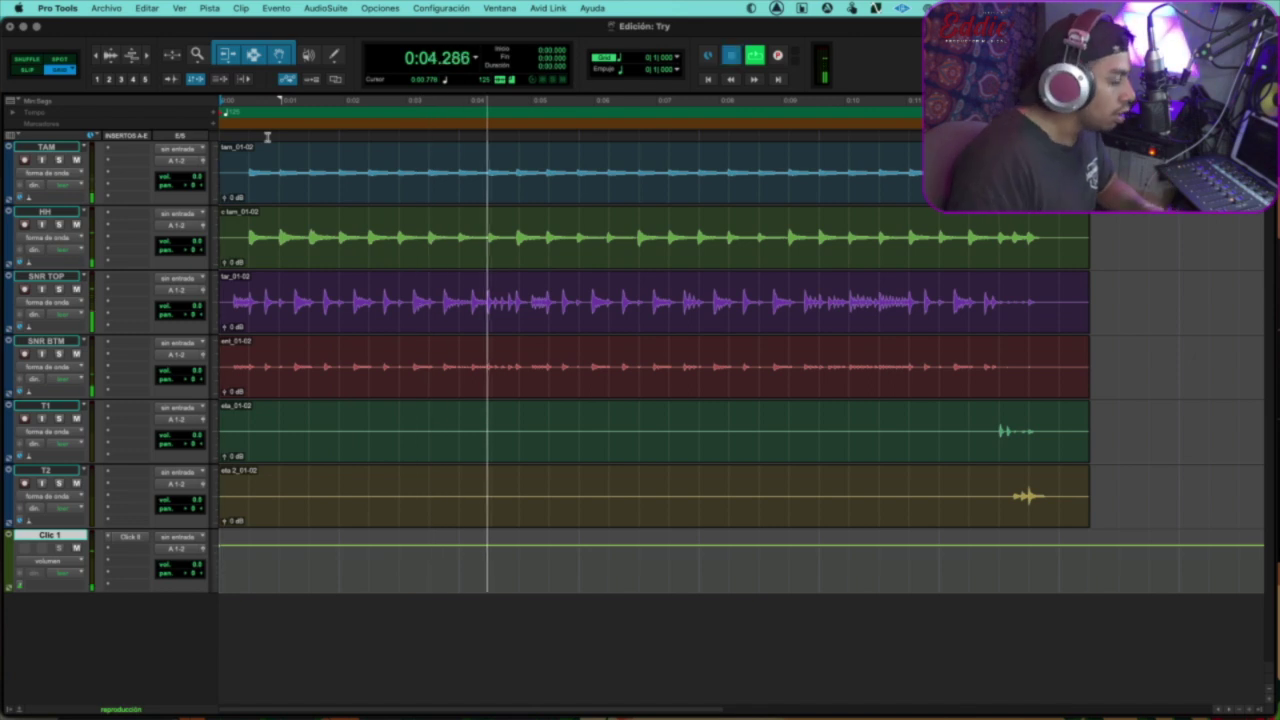
{"action": "key", "text": "space"}
- Show the Compás ruler and add a meter change at 1|1|000 with a quarter-note click
{"action": "left_click", "coordinate": [12, 106]}
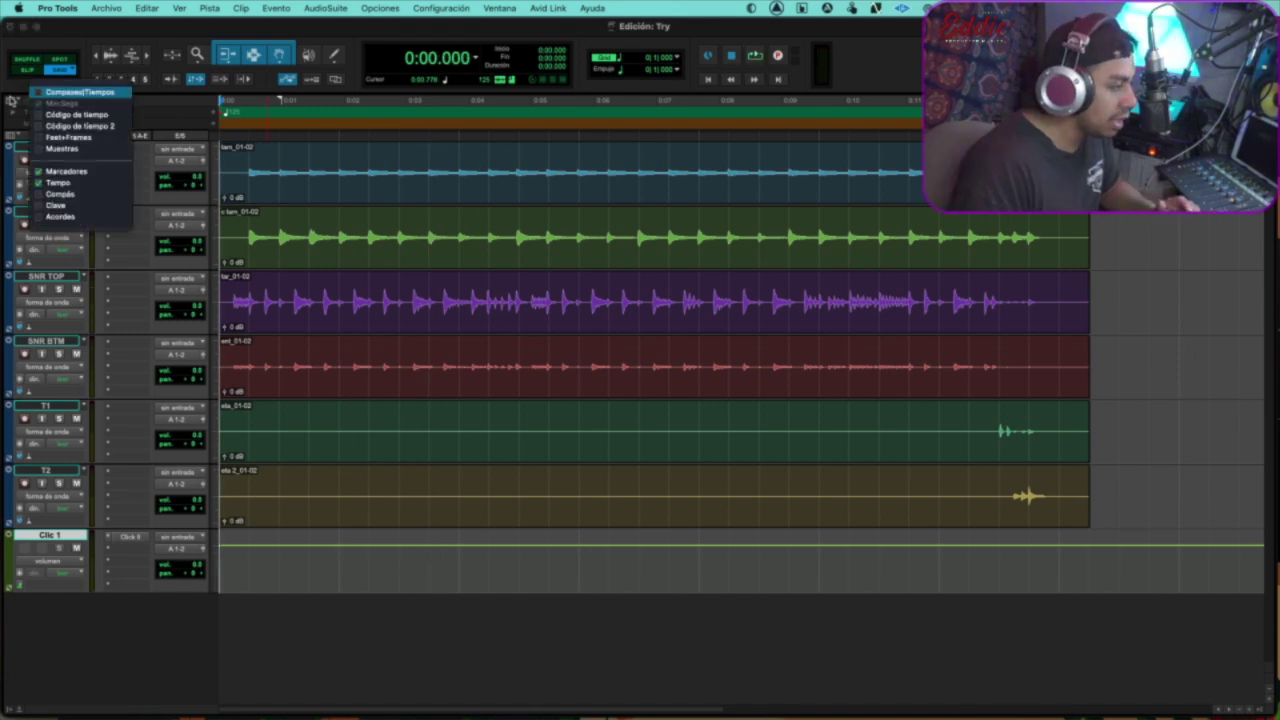
{"action": "left_click", "coordinate": [60, 194]}
{"action": "left_click", "coordinate": [212, 124]}
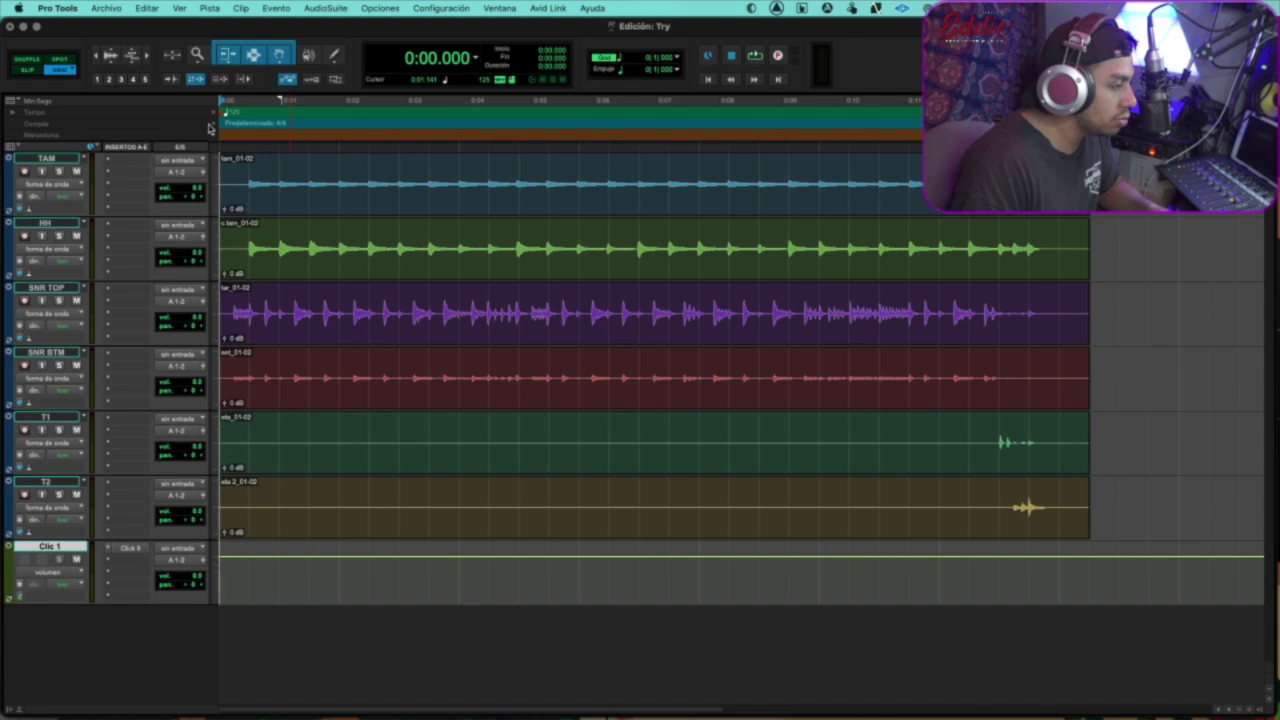
{"action": "left_click", "coordinate": [212, 124]}
{"action": "left_click", "coordinate": [638, 272]}
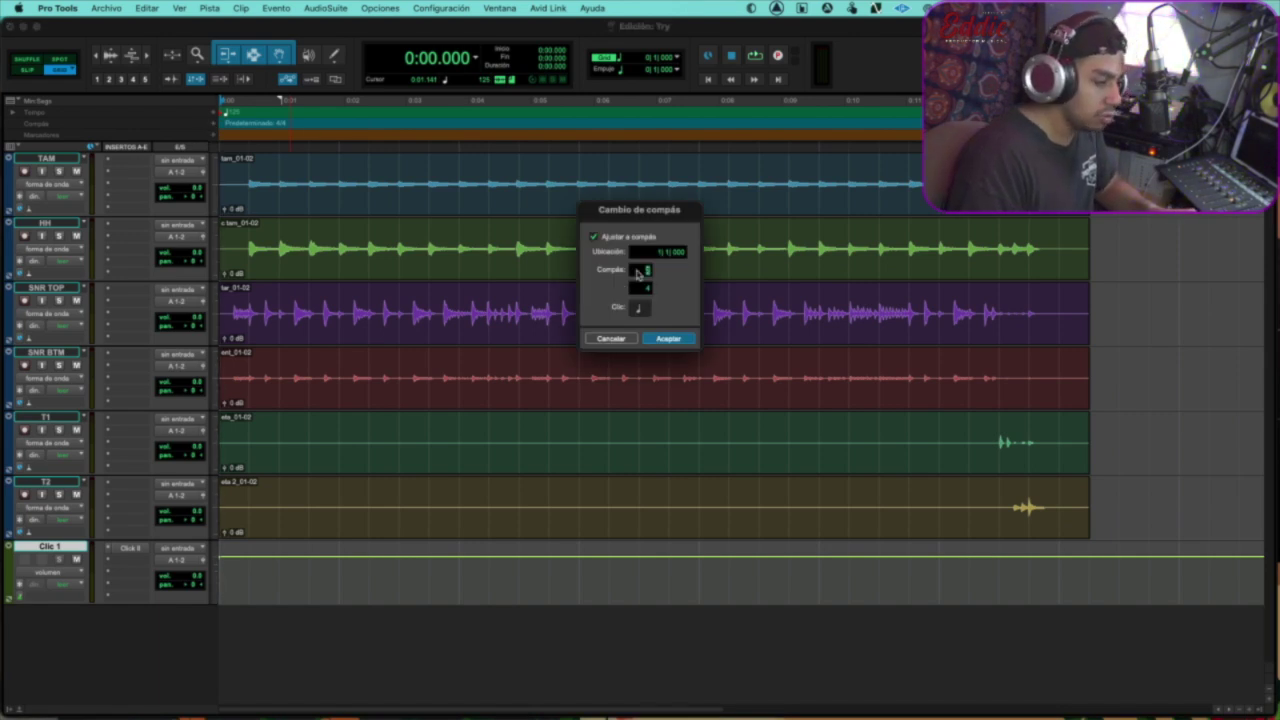
{"action": "left_click", "coordinate": [668, 338]}
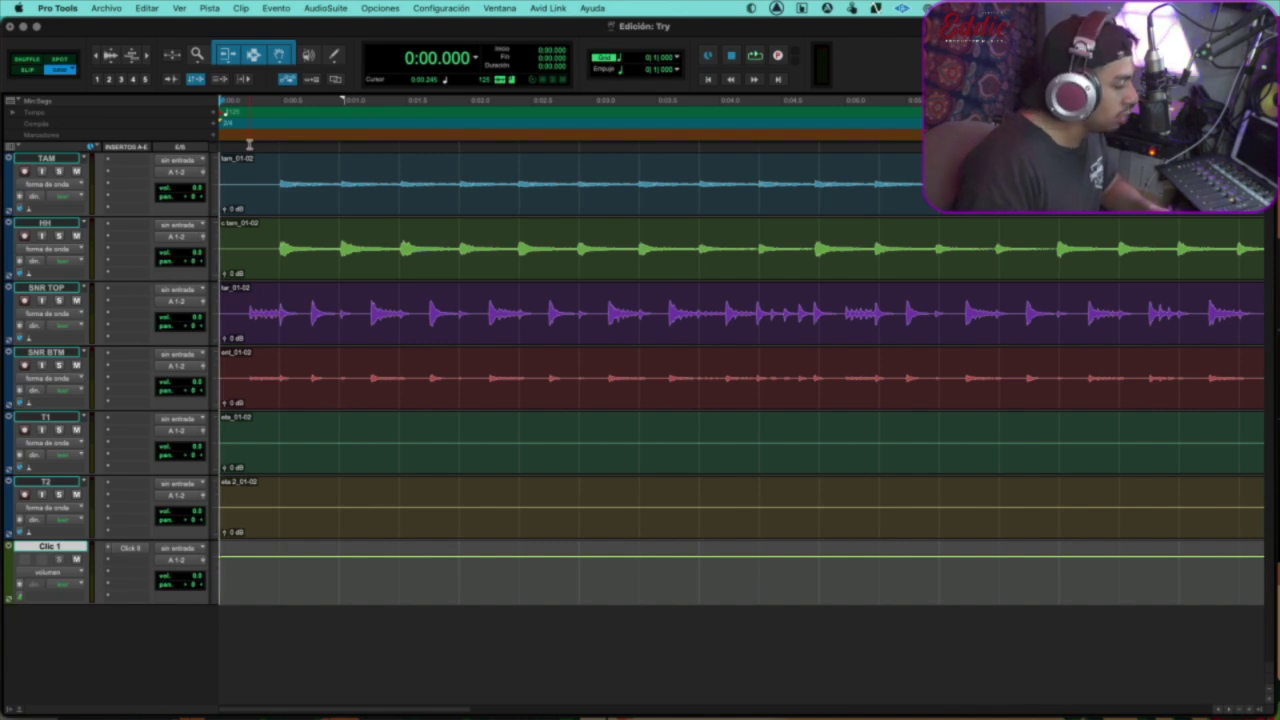
- Mute Clic 1 and play the drum tracks on their own from the start
{"action": "left_click", "coordinate": [77, 560]}
{"action": "key", "text": "space"}
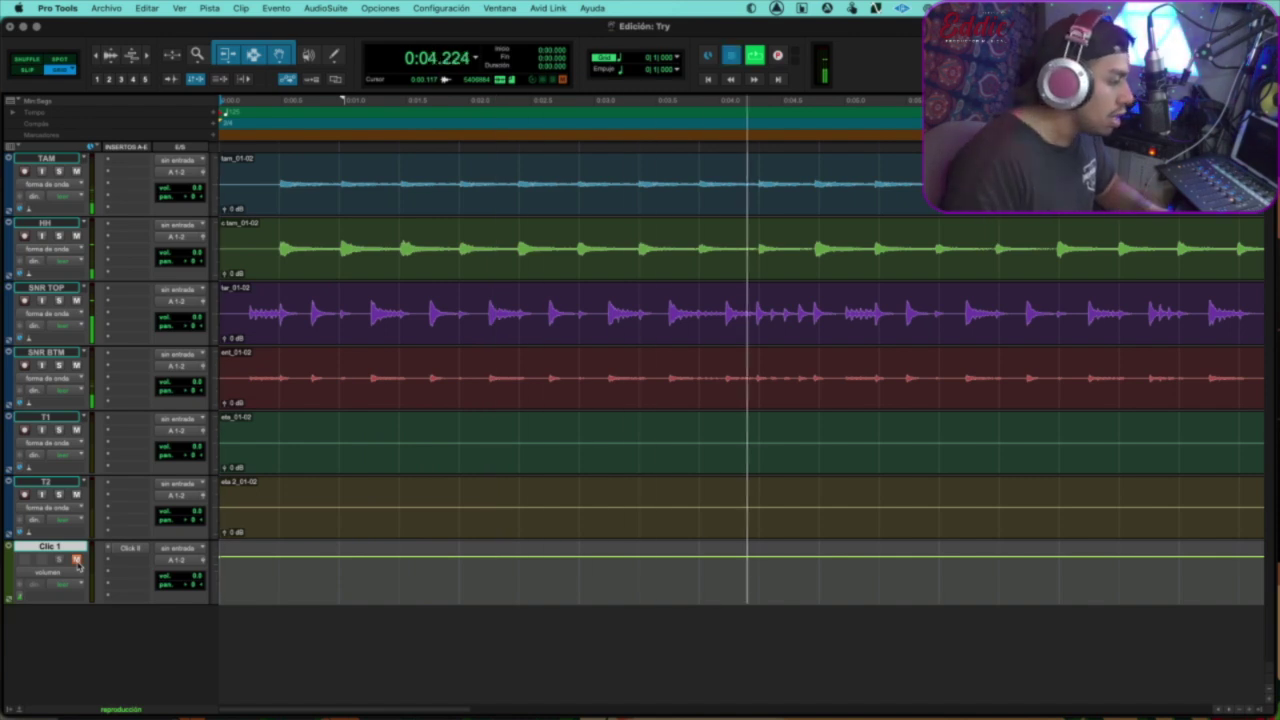
{"action": "key", "text": "space"}
- Move all drum clips about one beat later to start at 0:00.464, with the grid and nudge values at 0|1|000
{"action": "key", "text": "super+a"}
{"action": "left_click_drag", "start_coordinate": [318, 268], "coordinate": [376, 262]}
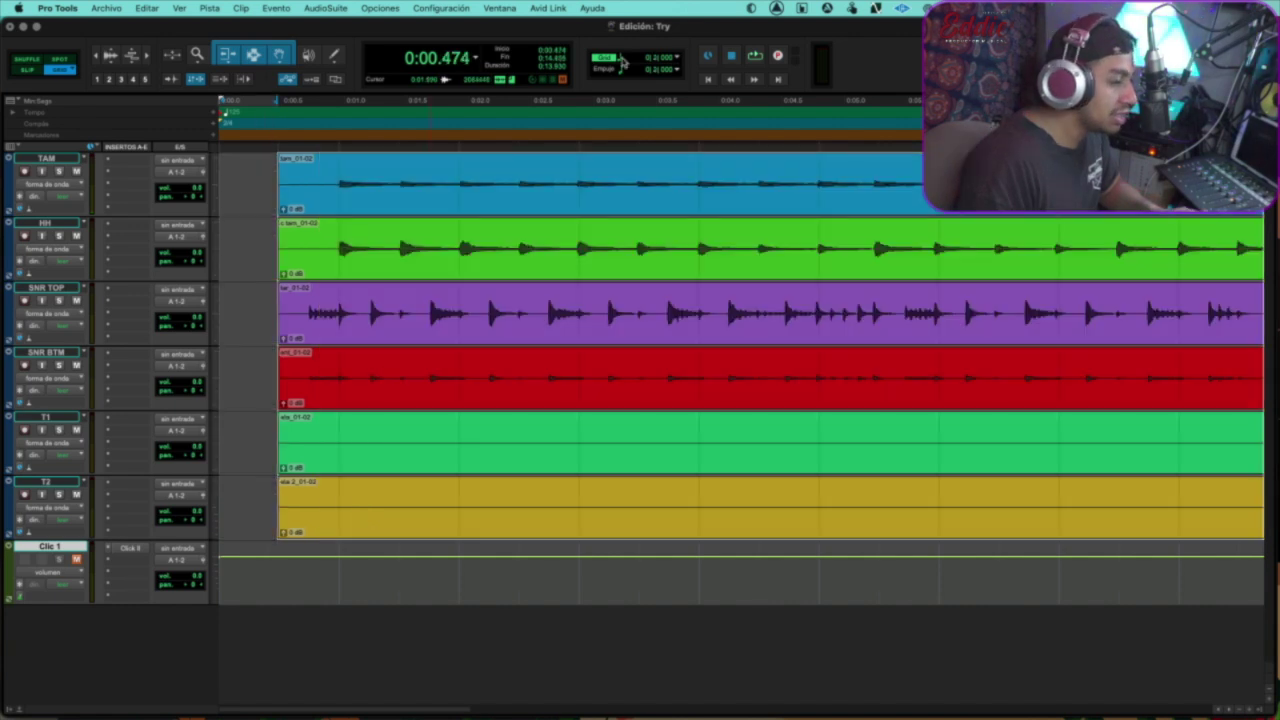
{"action": "left_click", "coordinate": [621, 60]}
{"action": "left_click", "coordinate": [617, 70]}
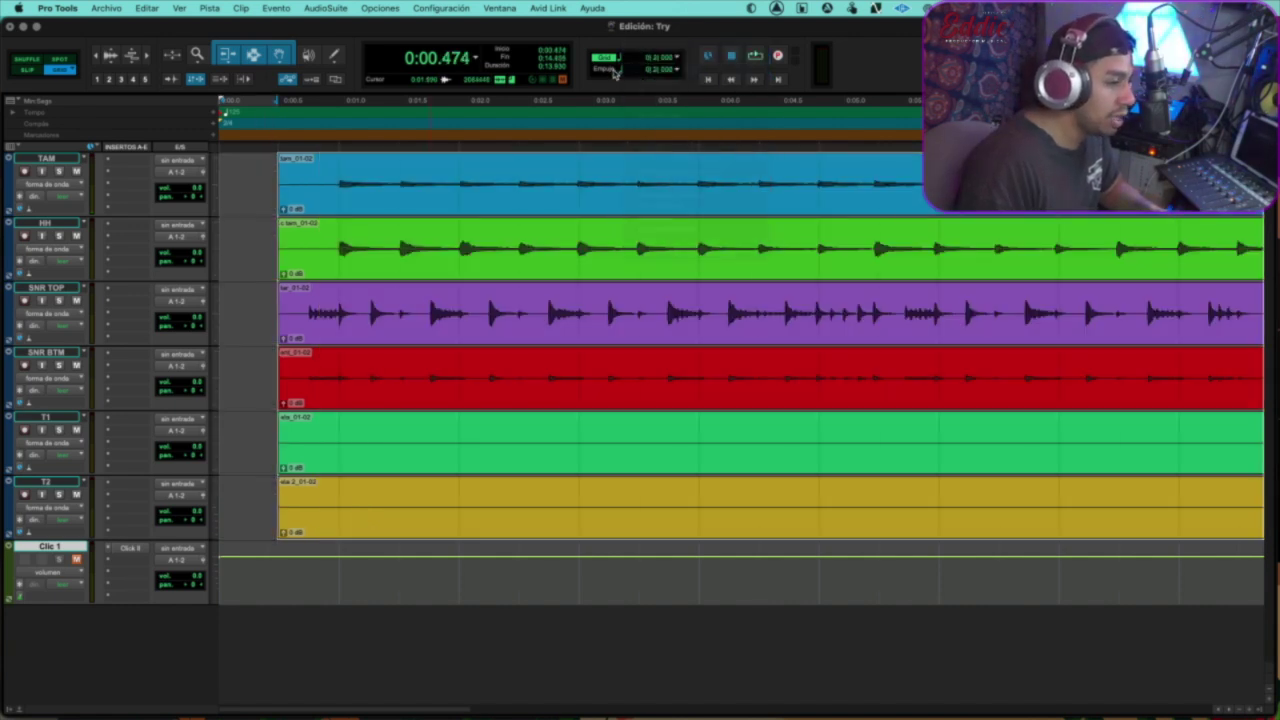
{"action": "left_click", "coordinate": [615, 73]}
{"action": "left_click", "coordinate": [657, 82]}
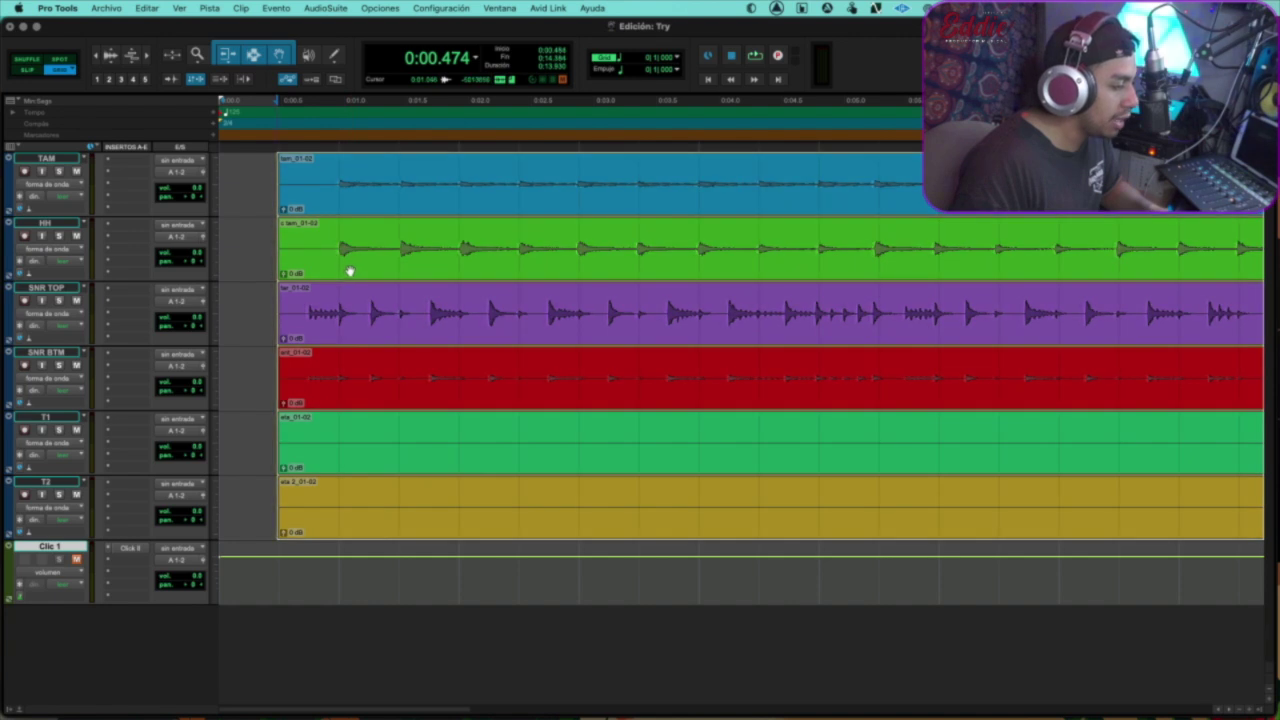
{"action": "left_click_drag", "start_coordinate": [307, 224], "coordinate": [305, 223]}
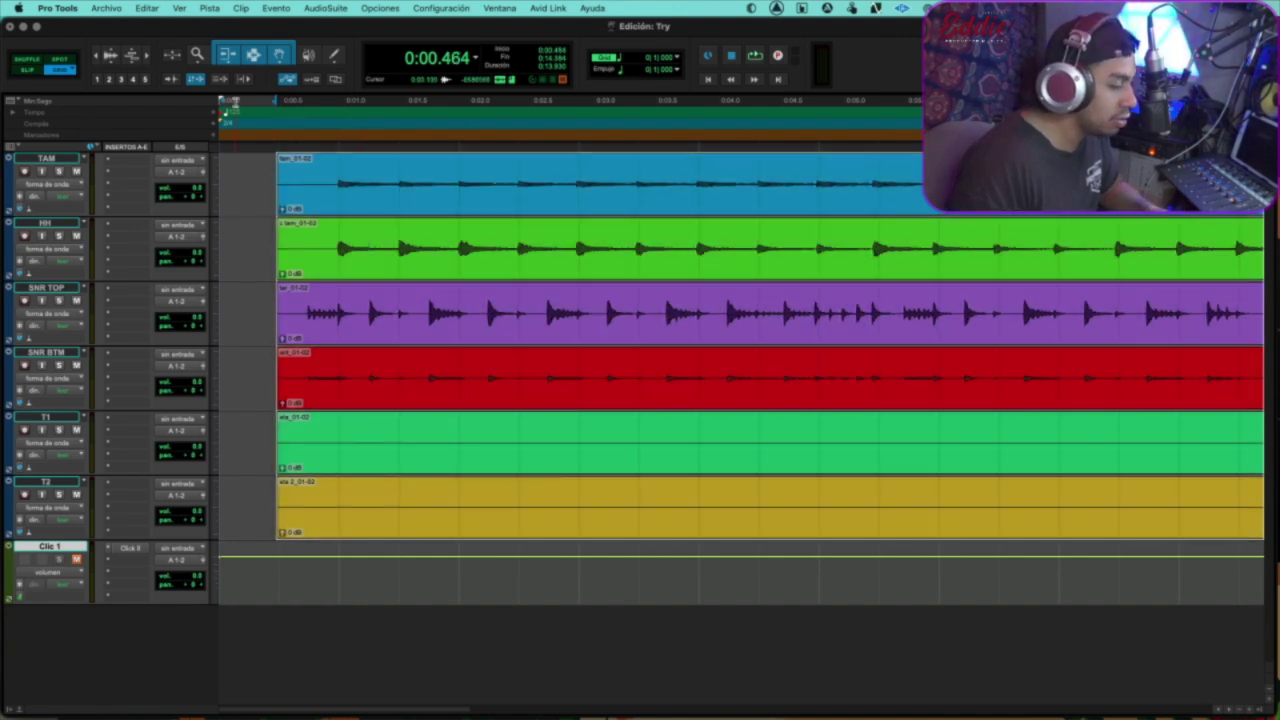
- Play the repositioned drums from the session start with Clic 1 muted
{"action": "key", "text": "Return"}
{"action": "key", "text": "space"}
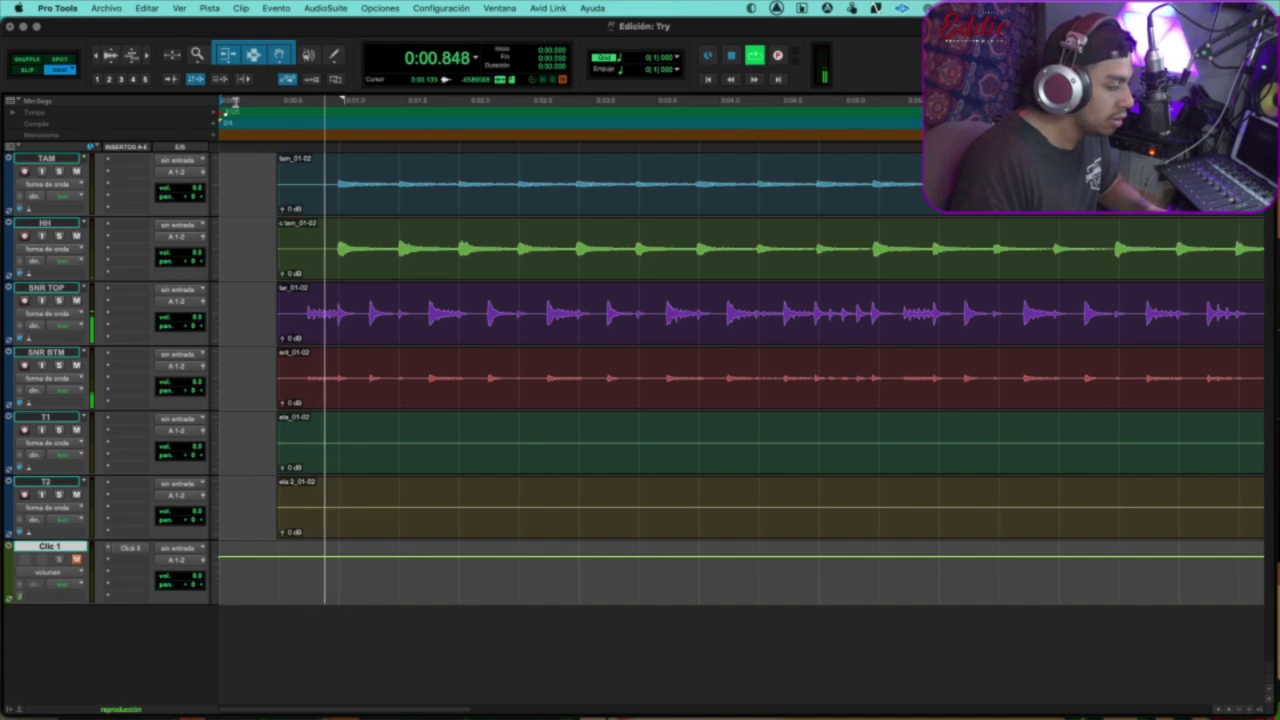
{"action": "key", "text": "space"}
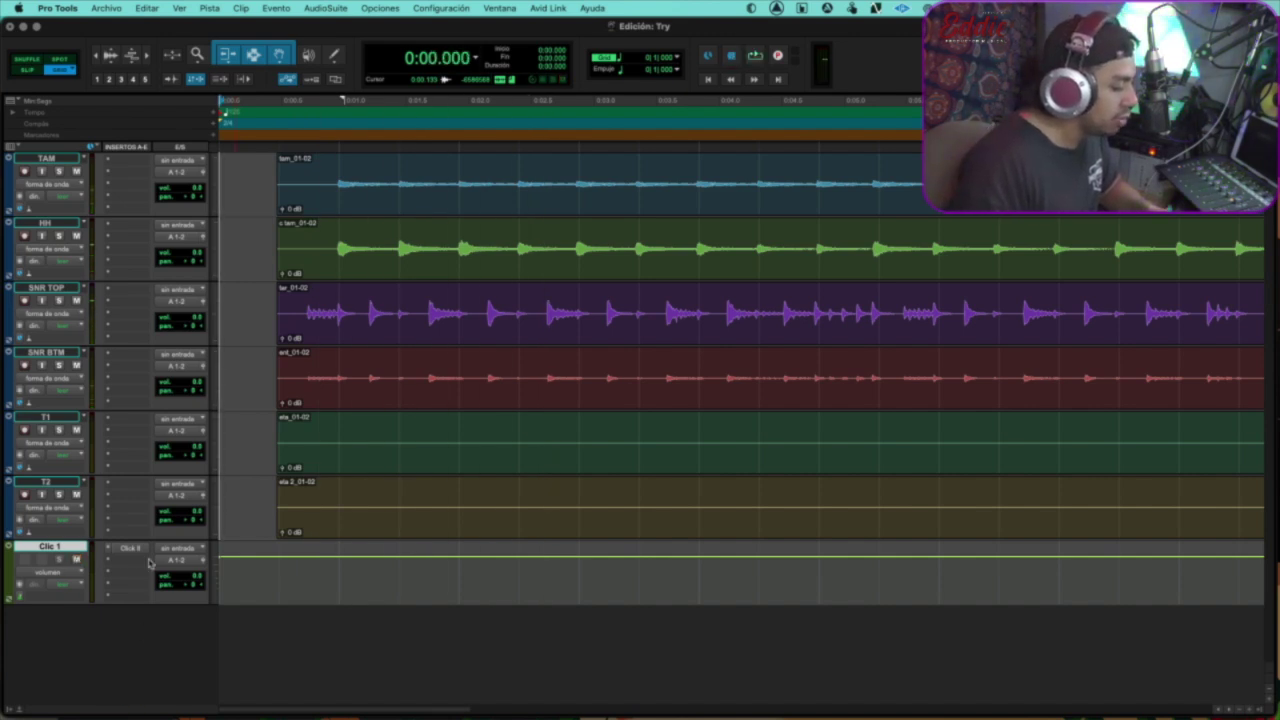
- Raise the volume of the unmuted Clic 1 and play the drums against it through to the end of the clips
{"action": "left_click", "coordinate": [183, 575]}
{"action": "key", "text": "space"}
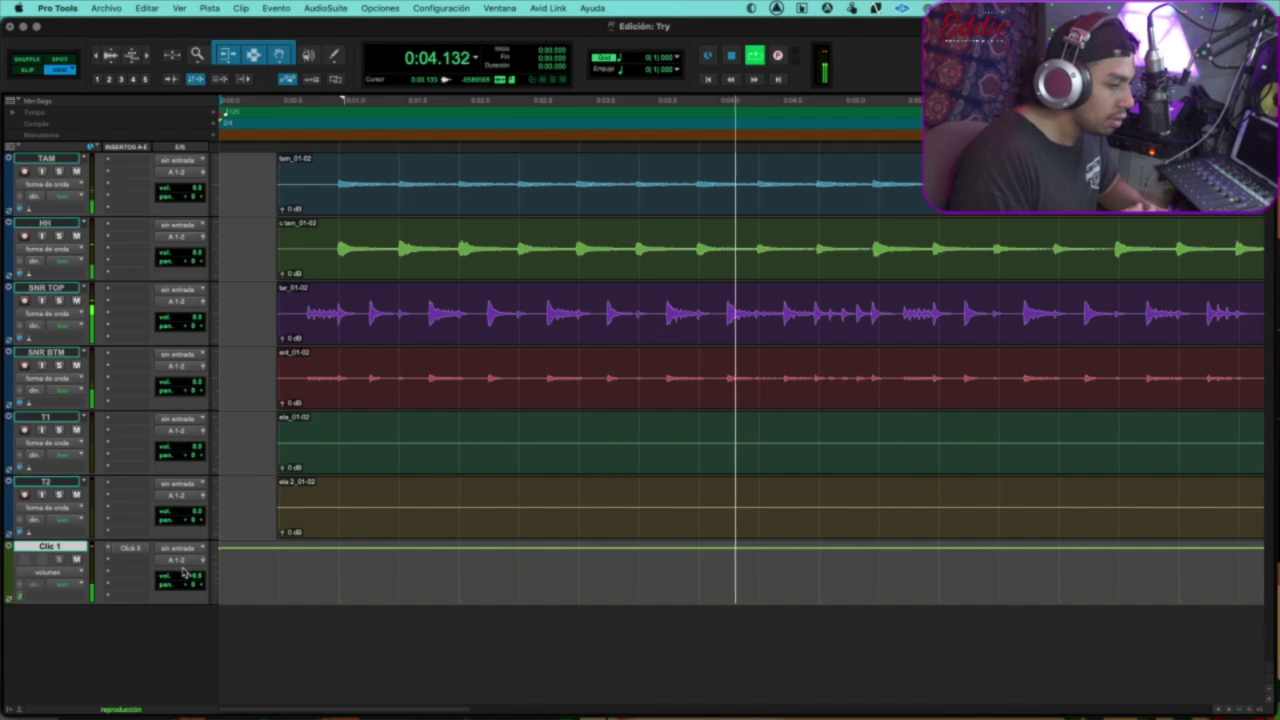
{"action": "scroll", "coordinate": [789, 463], "scroll_direction": "right", "scroll_amount": 5}
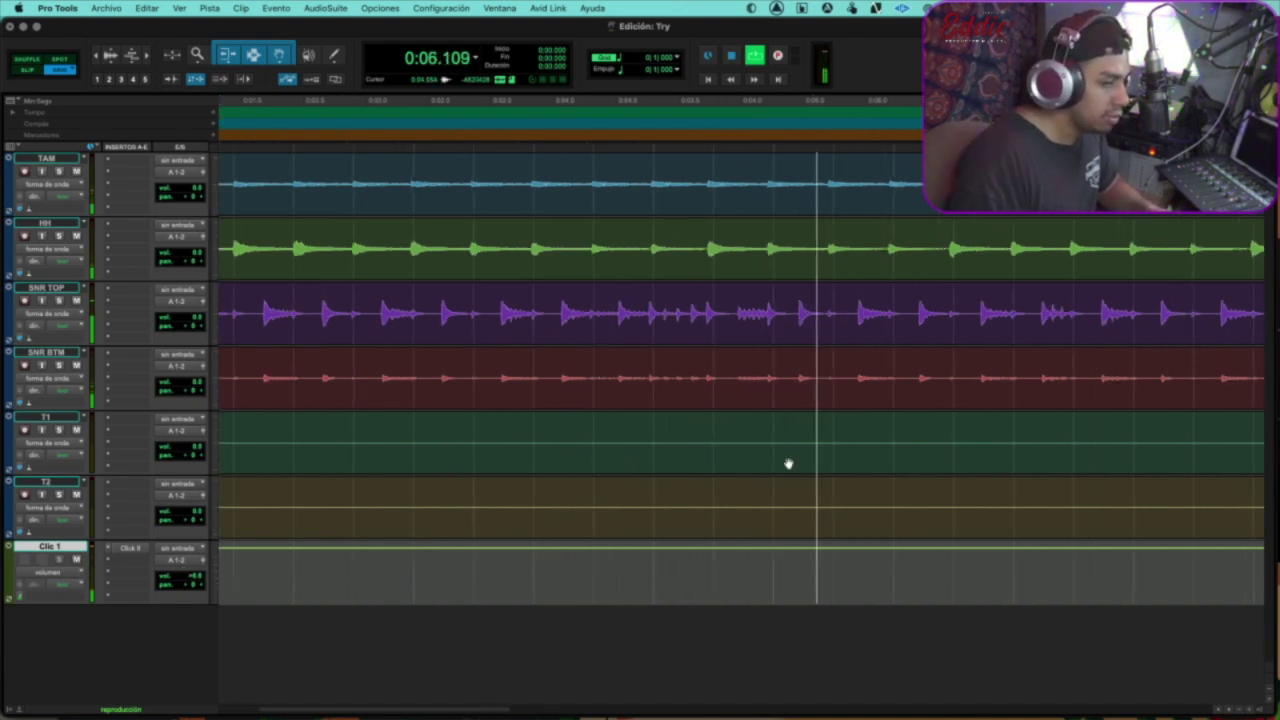
{"action": "scroll", "coordinate": [786, 371], "scroll_direction": "right", "scroll_amount": 3}
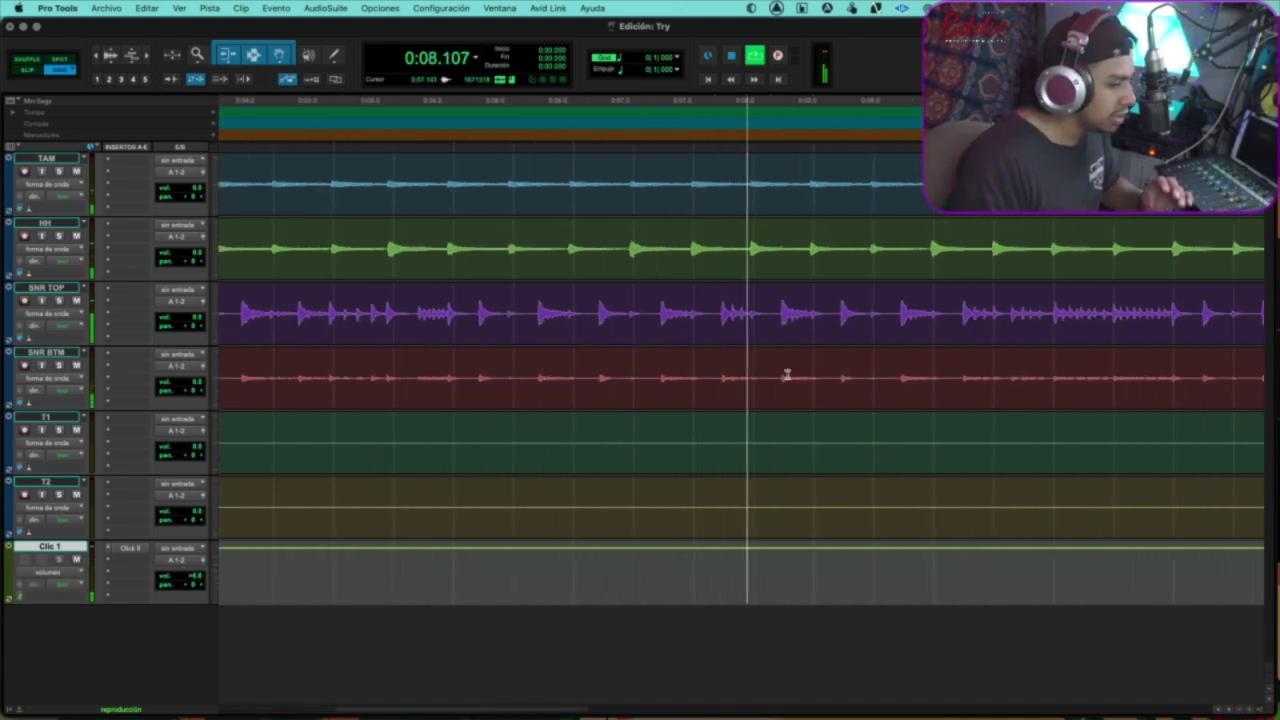
{"action": "left_click", "coordinate": [628, 238]}
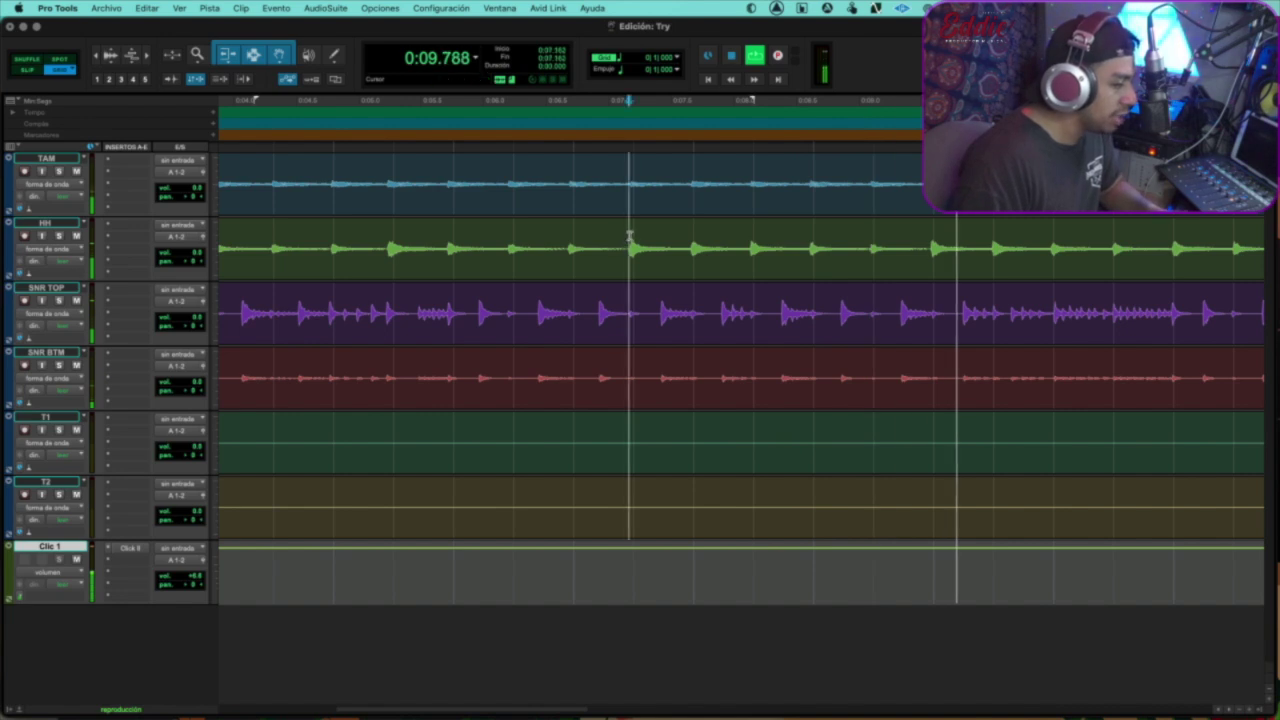
{"action": "scroll", "coordinate": [726, 234], "scroll_direction": "right", "scroll_amount": 6}
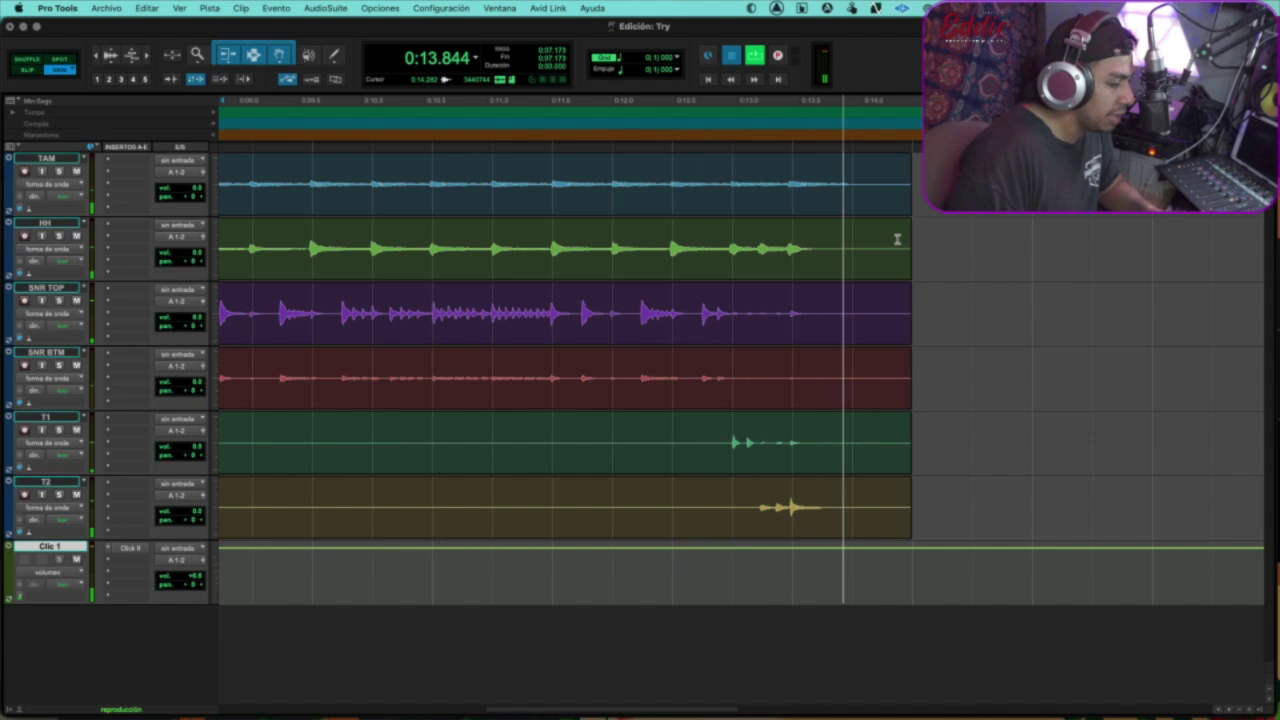
{"action": "key", "text": "space"}
- Replay the drums with the click from 0:00.960 to compare the whole take against the grid
{"action": "key", "text": "Return"}
{"action": "key", "text": "space"}
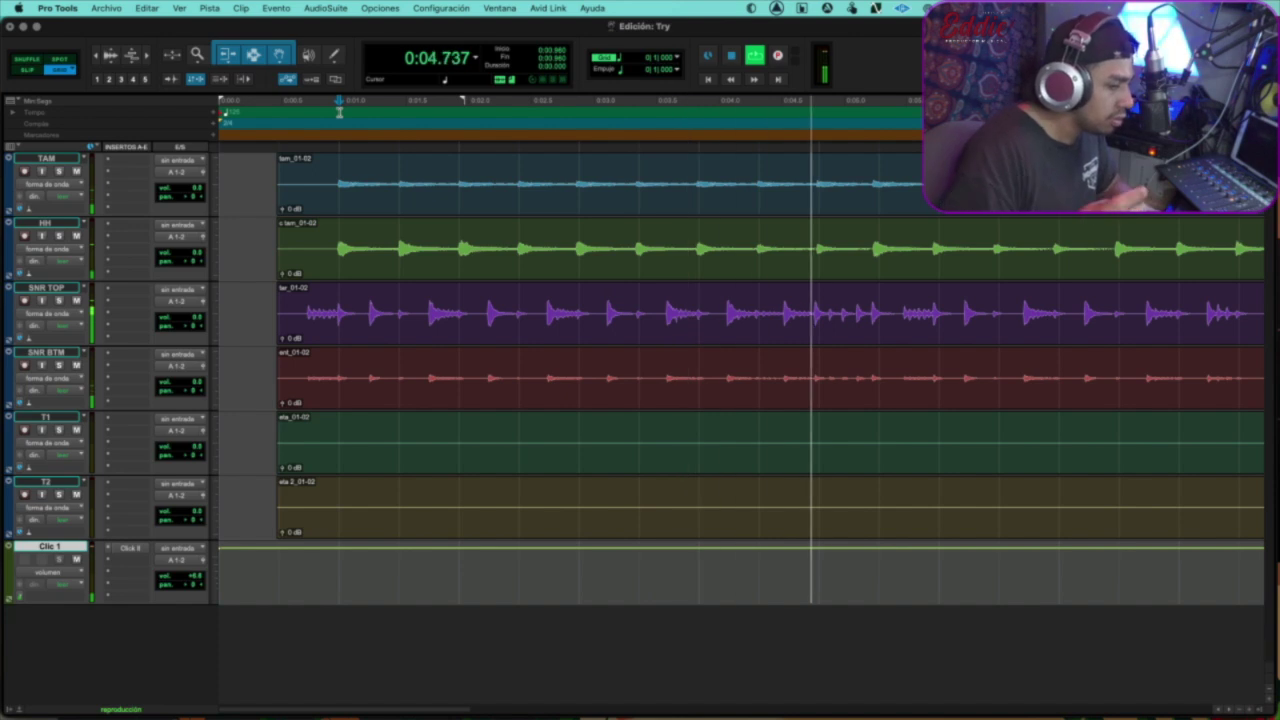
{"action": "key", "text": "super+bracketleft"}
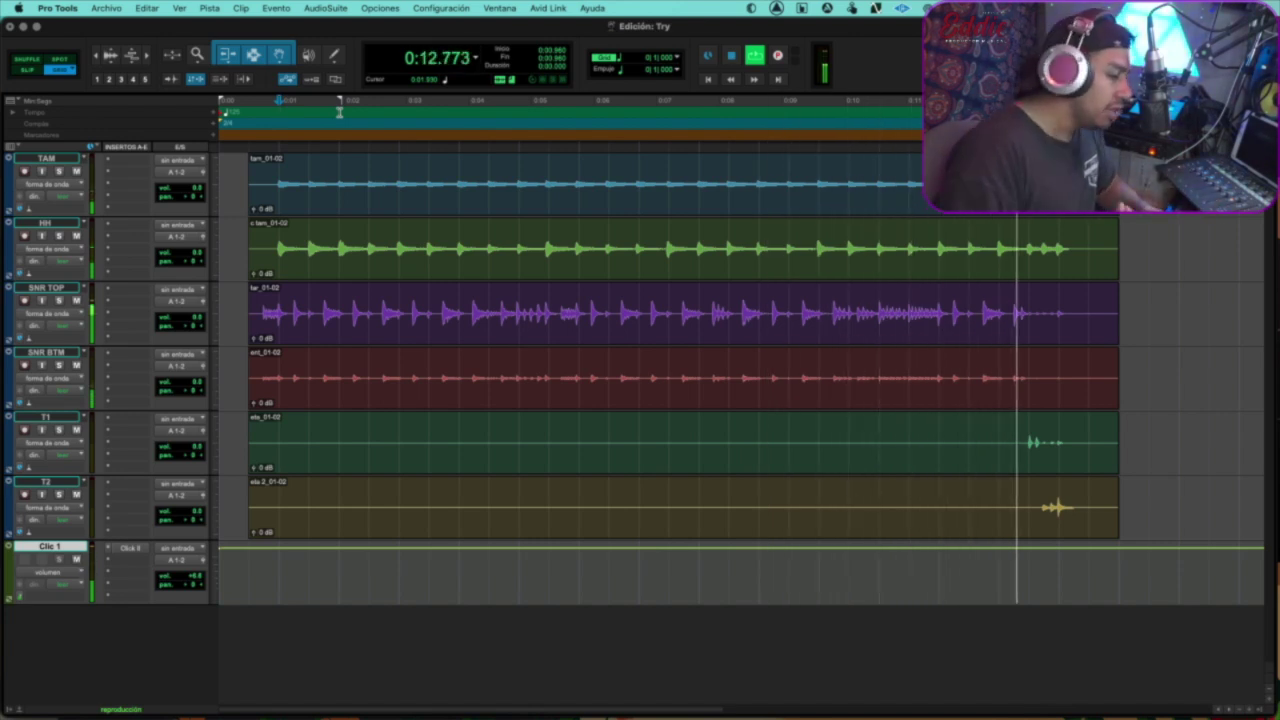
{"action": "key", "text": "space"}
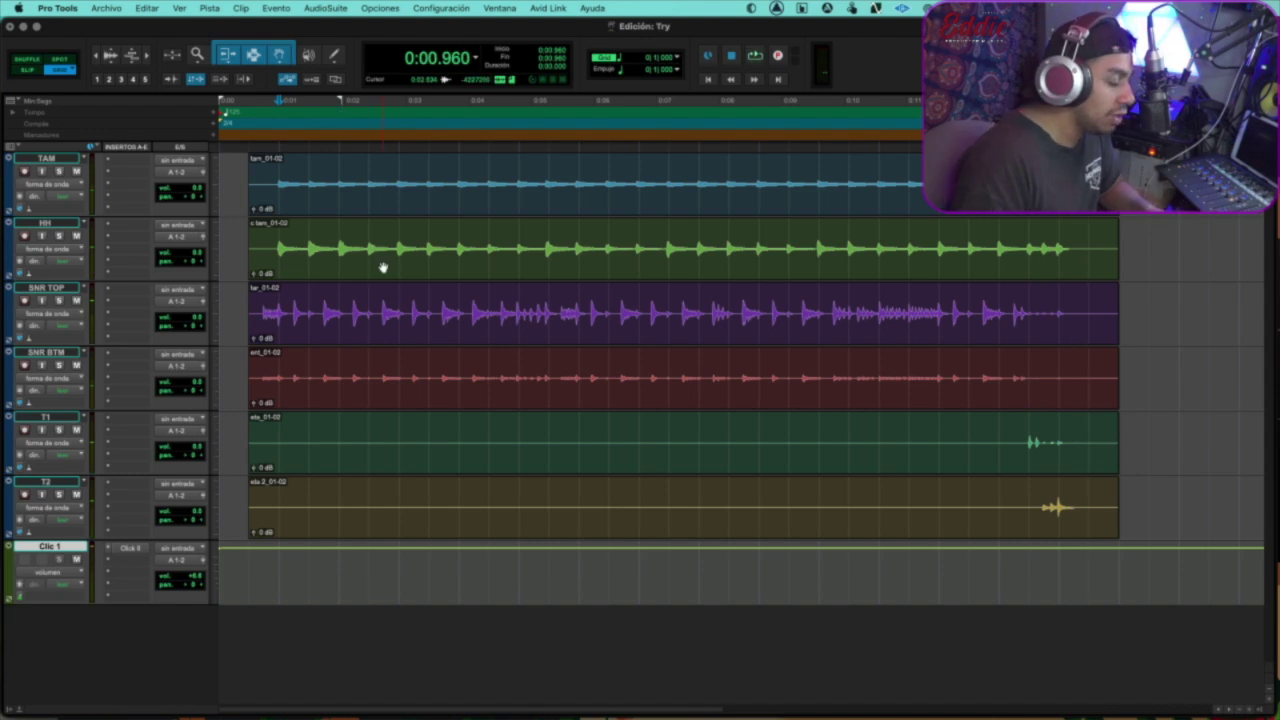
- Select all drum clips and trim their start to 0:00.480
{"action": "key", "text": "super+a"}
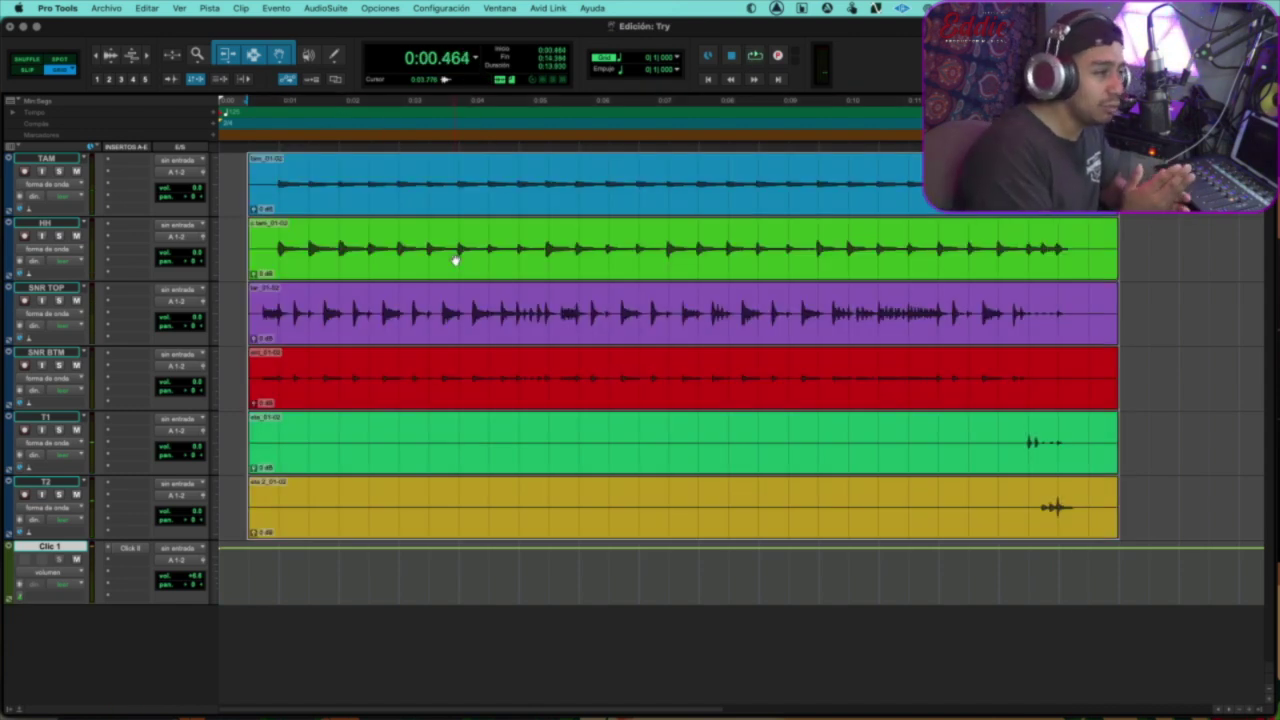
{"action": "left_click", "coordinate": [277, 180]}
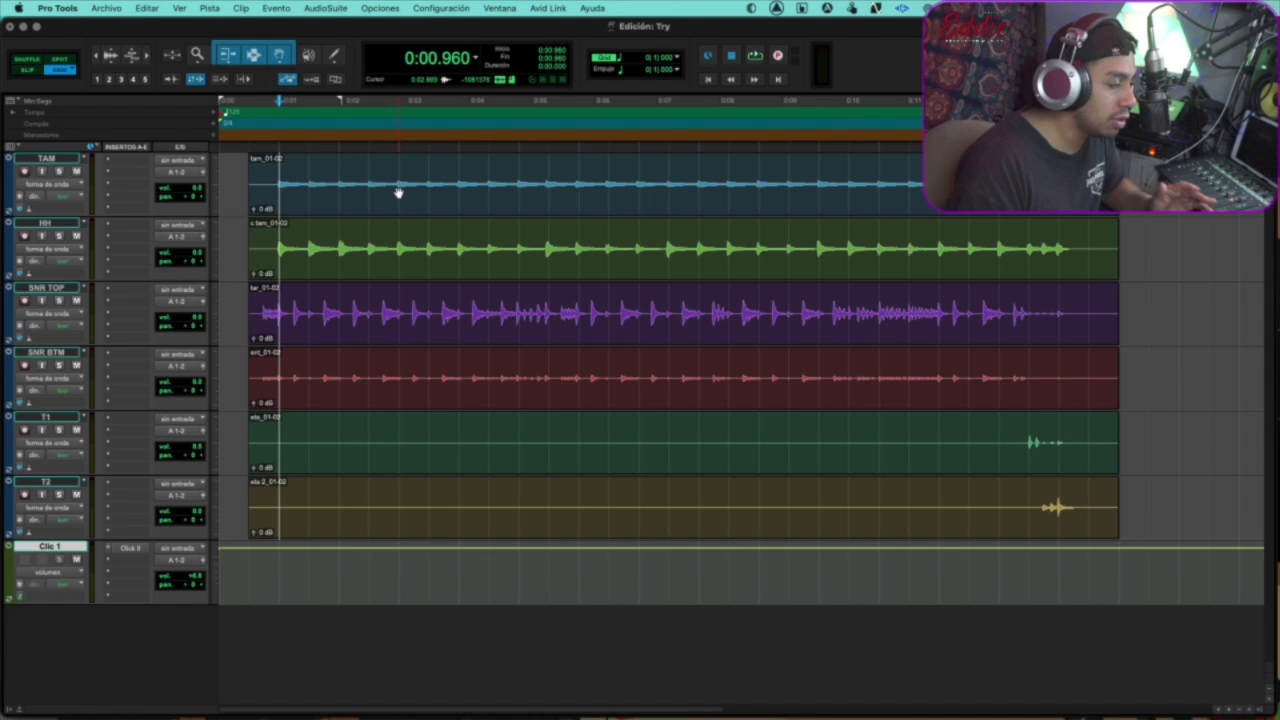
{"action": "key", "text": "super+a"}
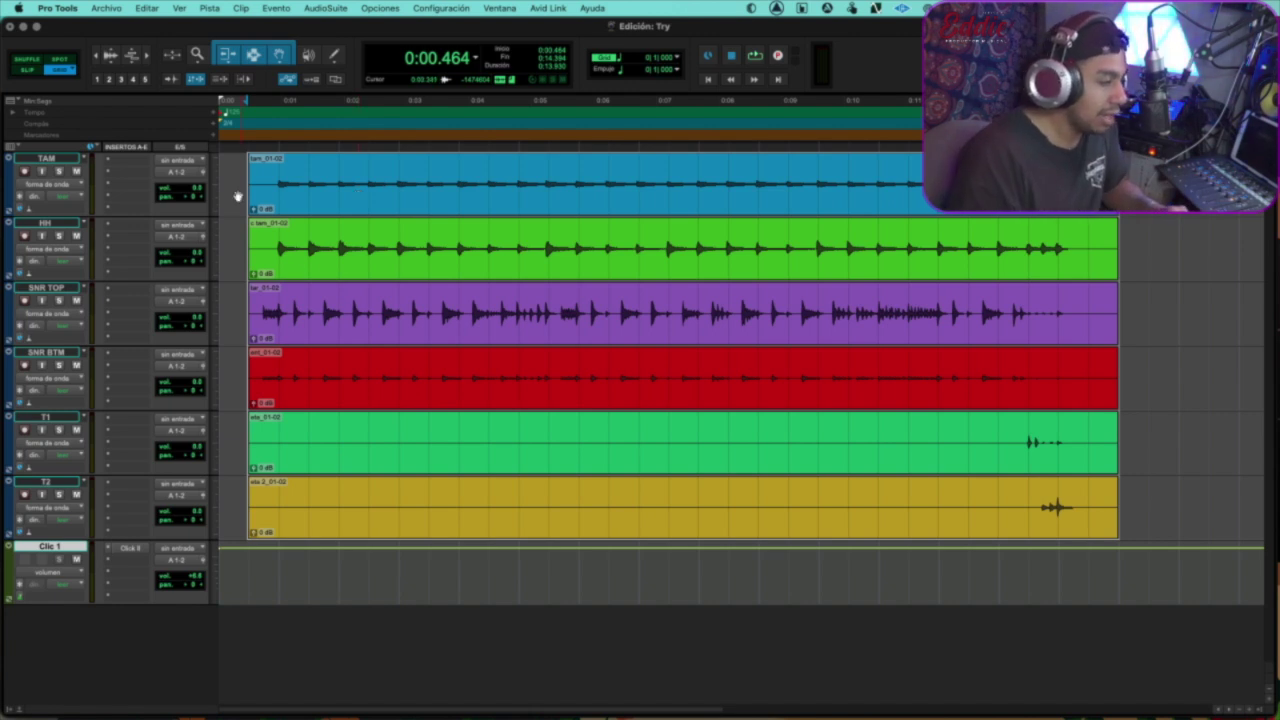
{"action": "key", "text": "super+a"}
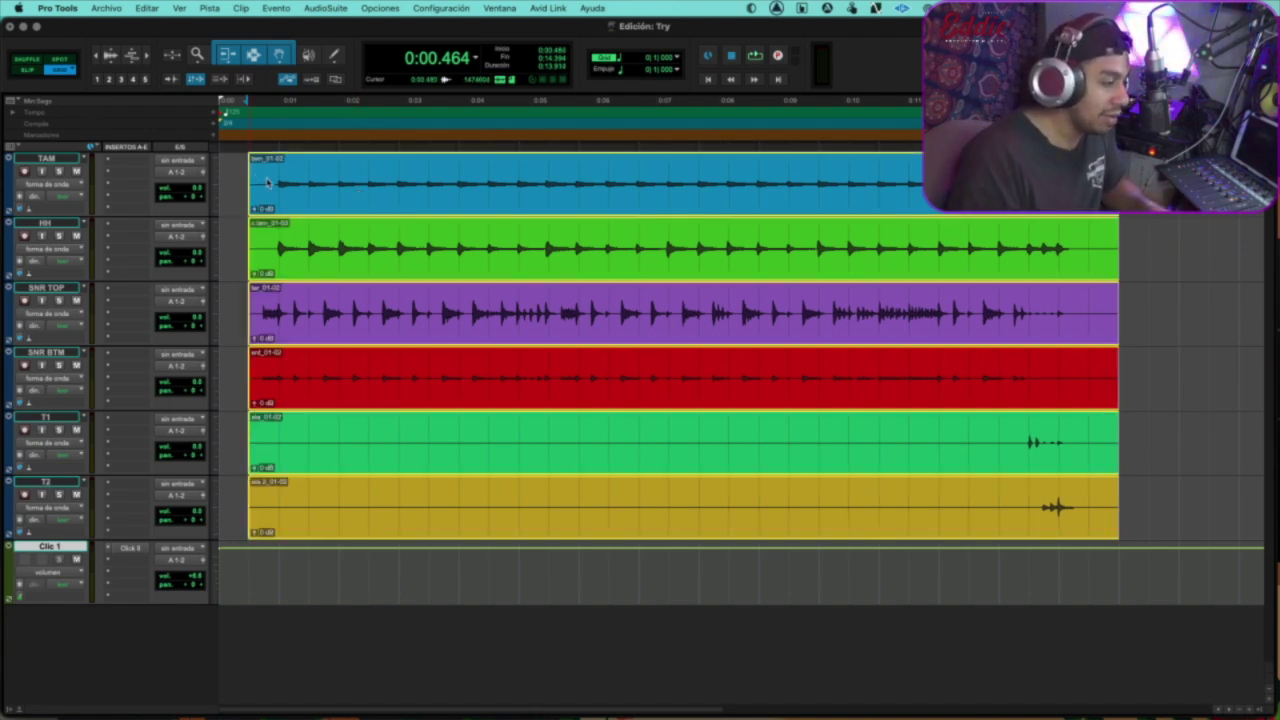
{"action": "left_click", "coordinate": [257, 184]}
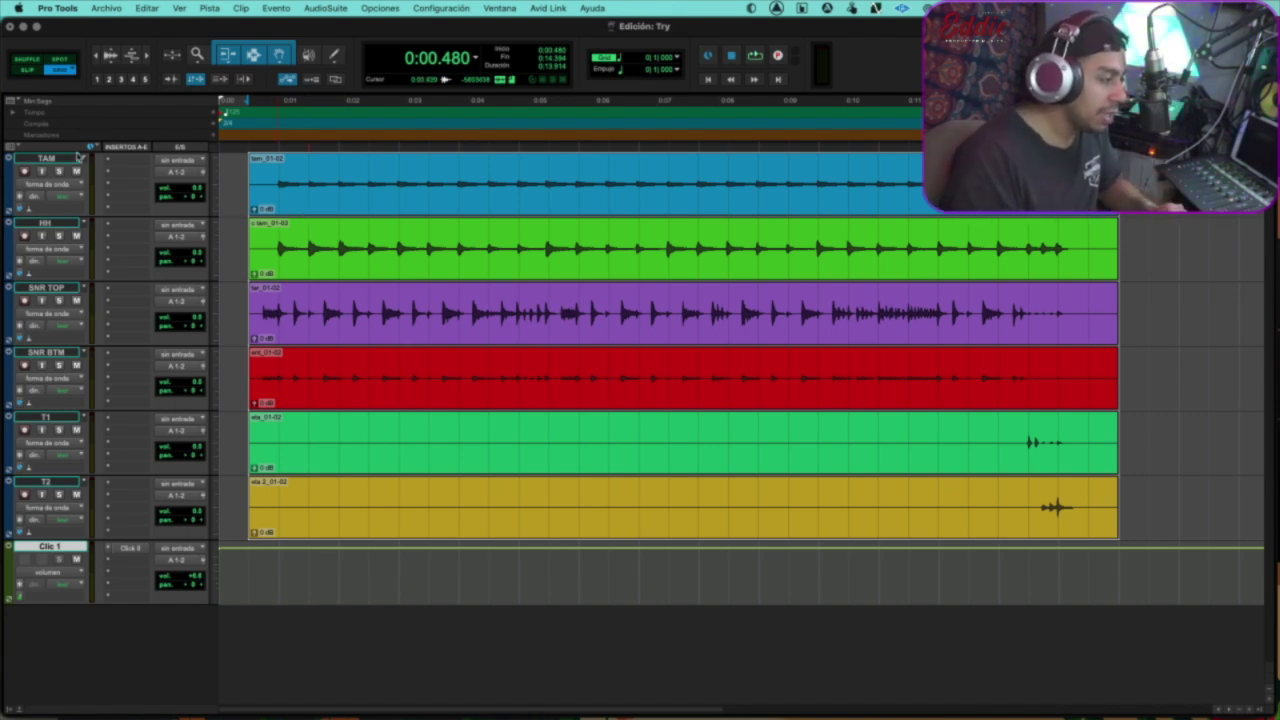
- Enable Rhythmic Elastic Audio on all grouped drum tracks and switch their track view to deformación
{"action": "left_click", "coordinate": [54, 206]}
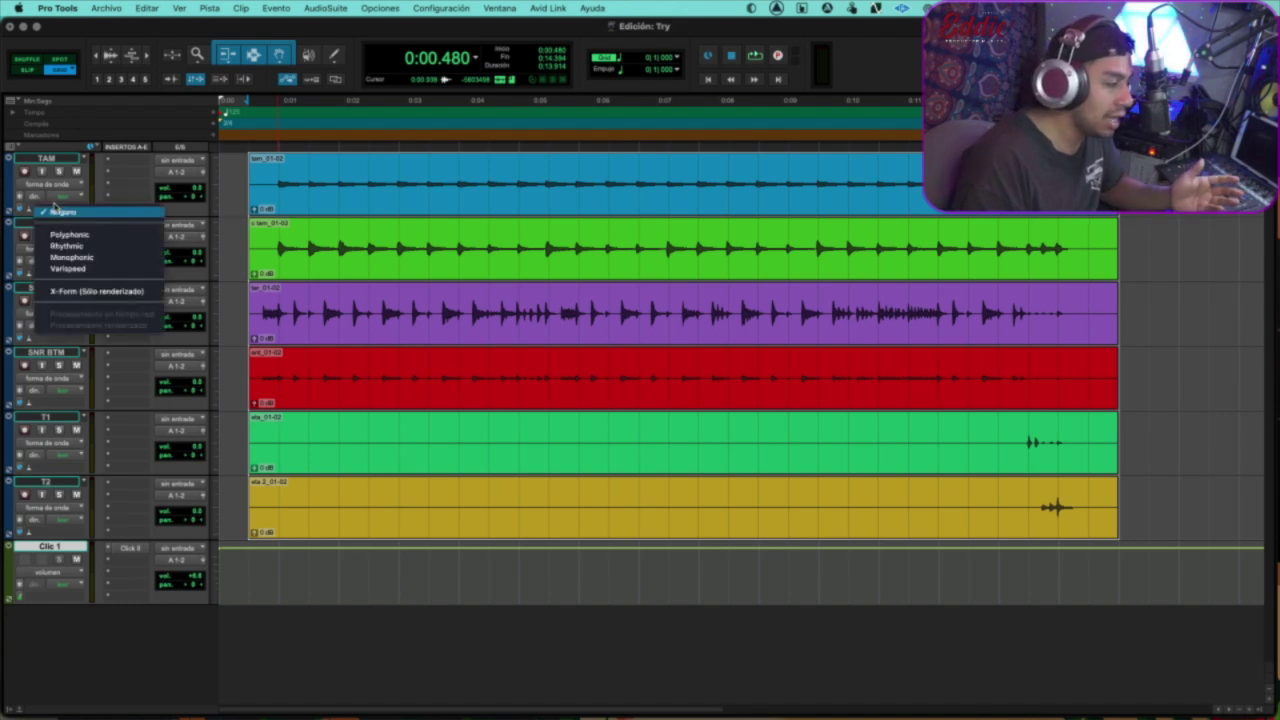
{"action": "left_click", "coordinate": [89, 246]}
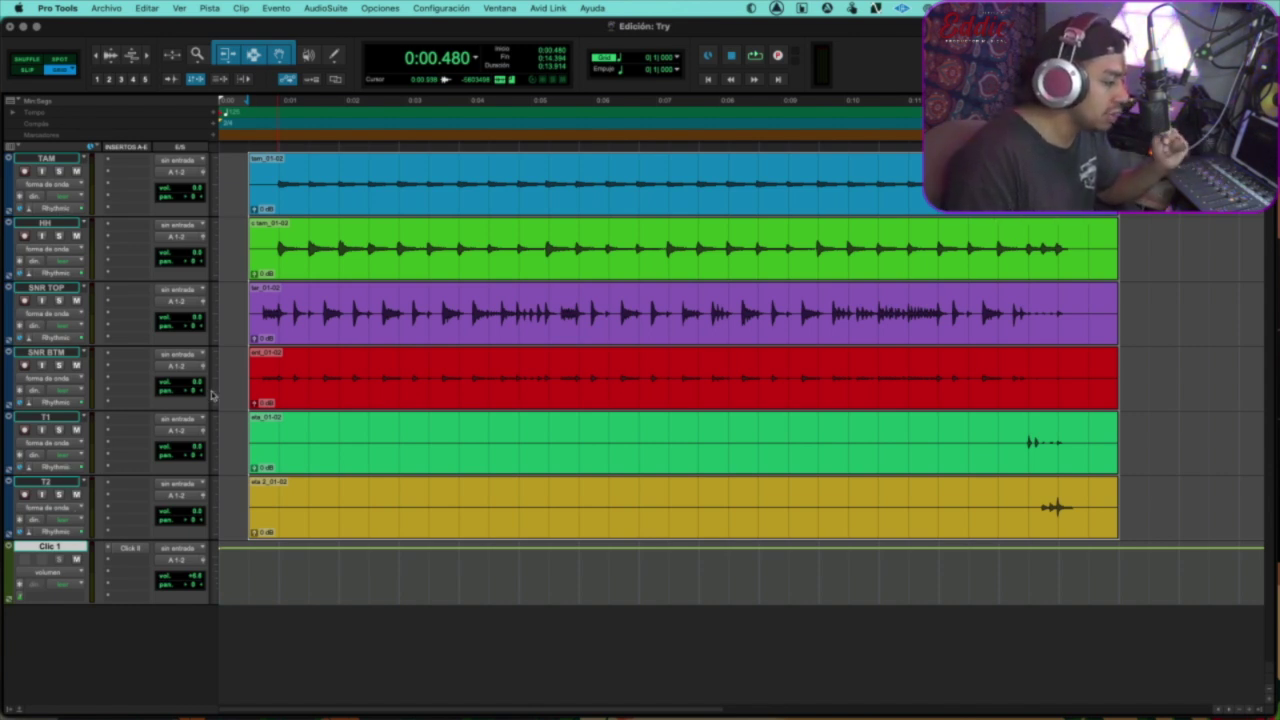
{"action": "left_click", "coordinate": [53, 188]}
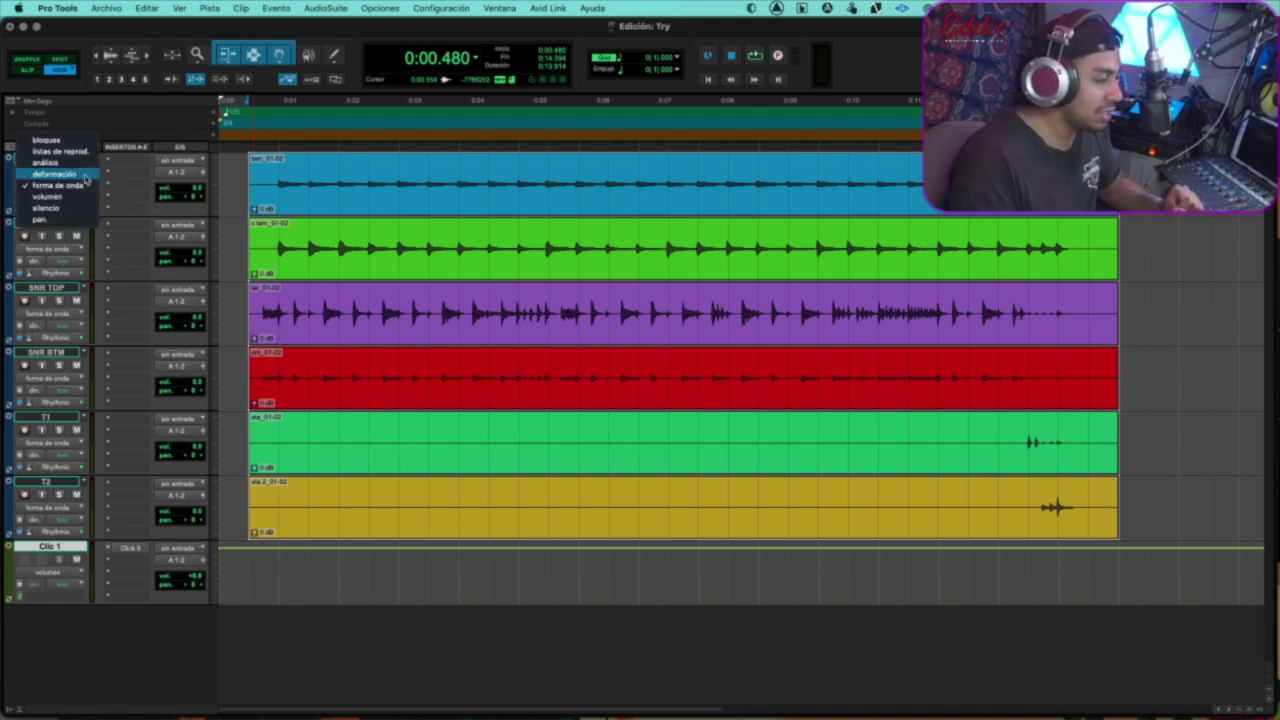
{"action": "left_click", "coordinate": [53, 249]}
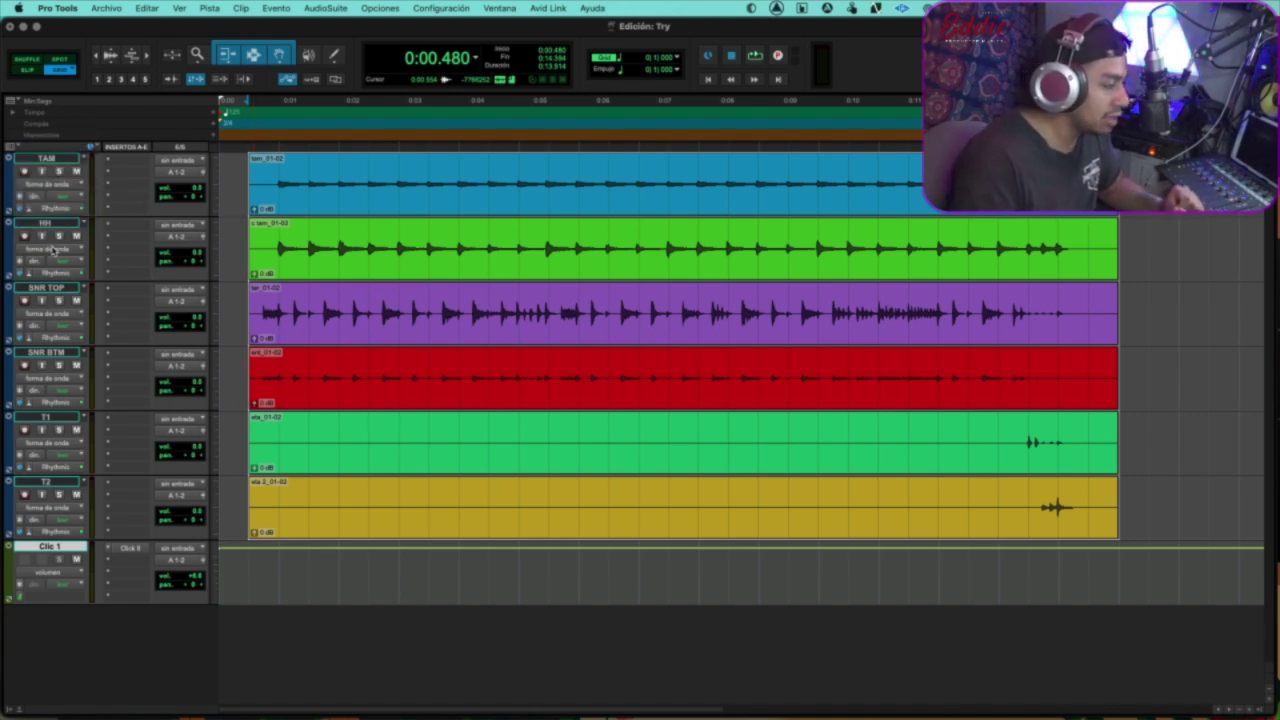
{"action": "left_click", "coordinate": [53, 249]}
{"action": "left_click", "coordinate": [53, 238], "text": "alt"}
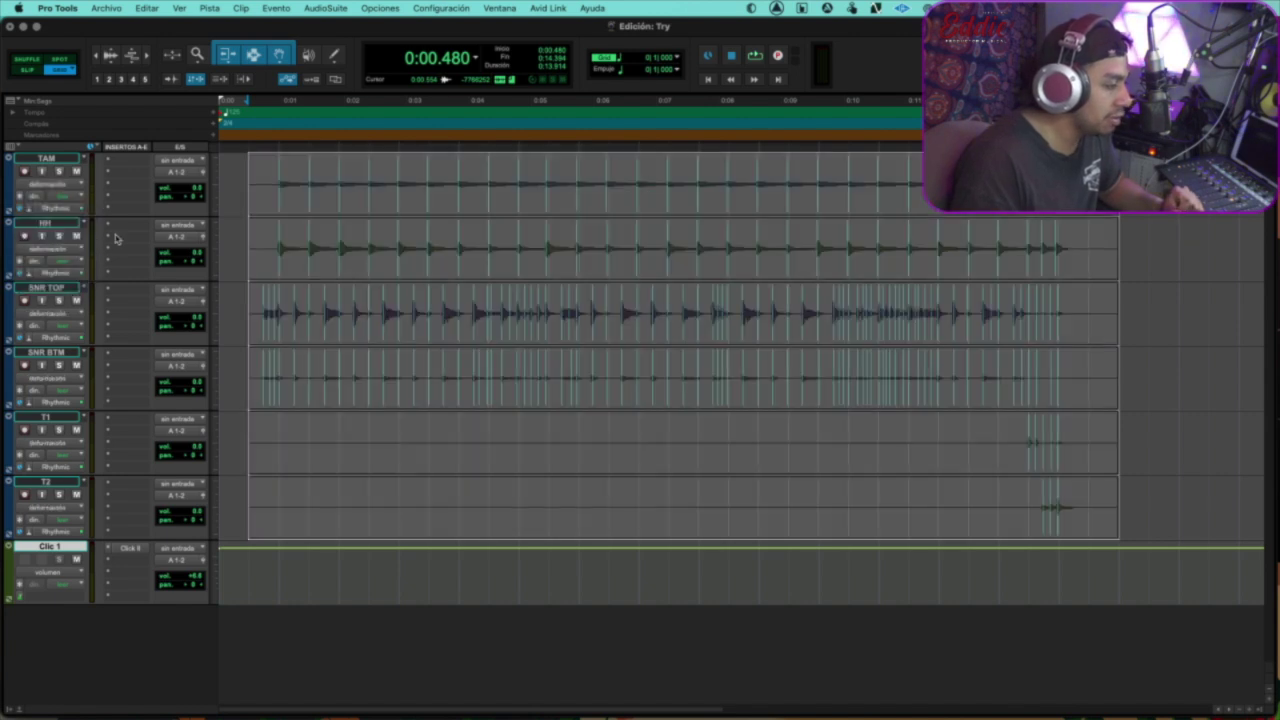
- Add a warp marker across all drum tracks on the first cymbal hit, at about 0:00.960
{"action": "left_click", "coordinate": [403, 244]}
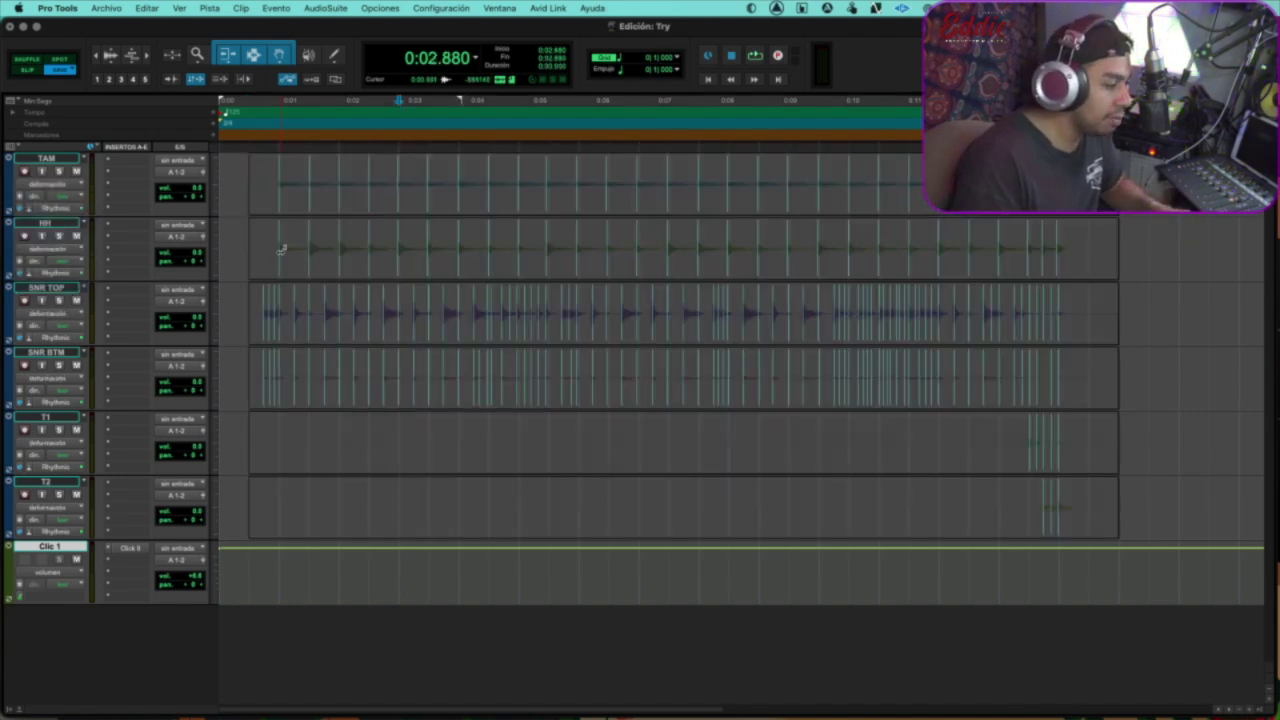
{"action": "left_click", "coordinate": [281, 251]}
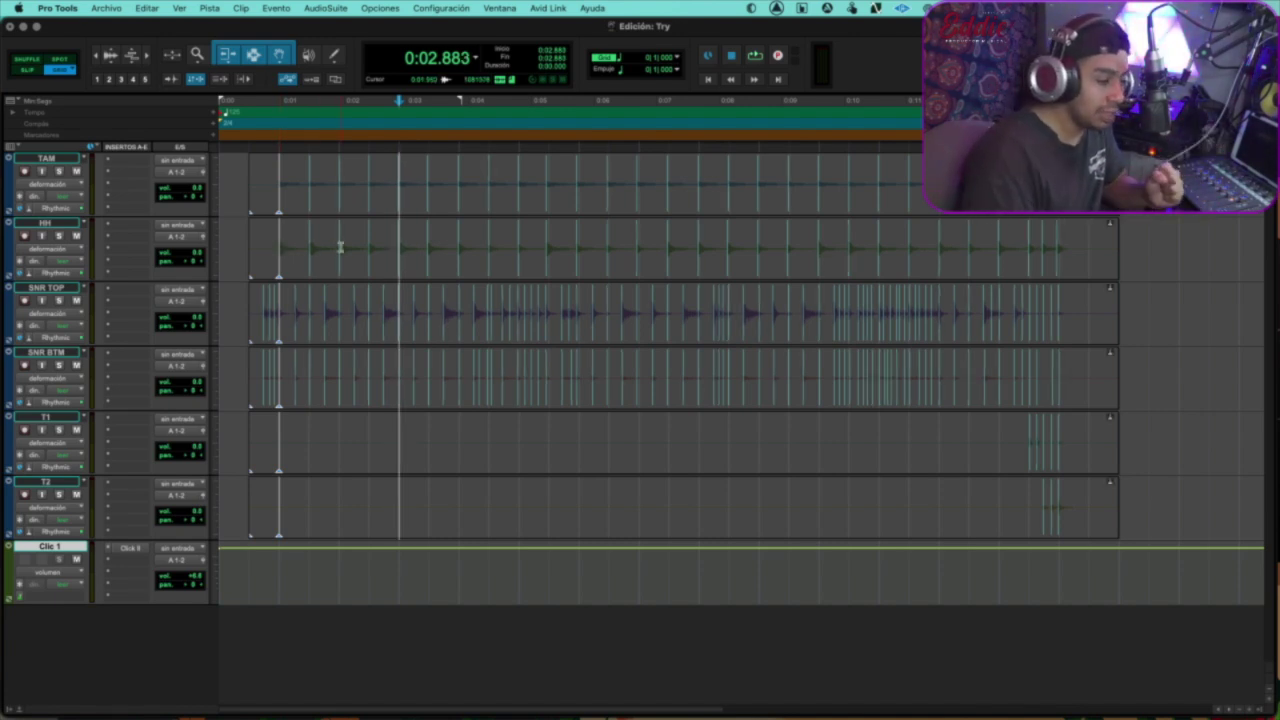
- Try stretching the drums from the third HH hit to about 0:06.2, and play the stretched audio from 0:00.960
{"action": "left_click", "coordinate": [339, 260]}
{"action": "left_click_drag", "start_coordinate": [340, 262], "coordinate": [609, 267]}
{"action": "left_click", "coordinate": [282, 108]}
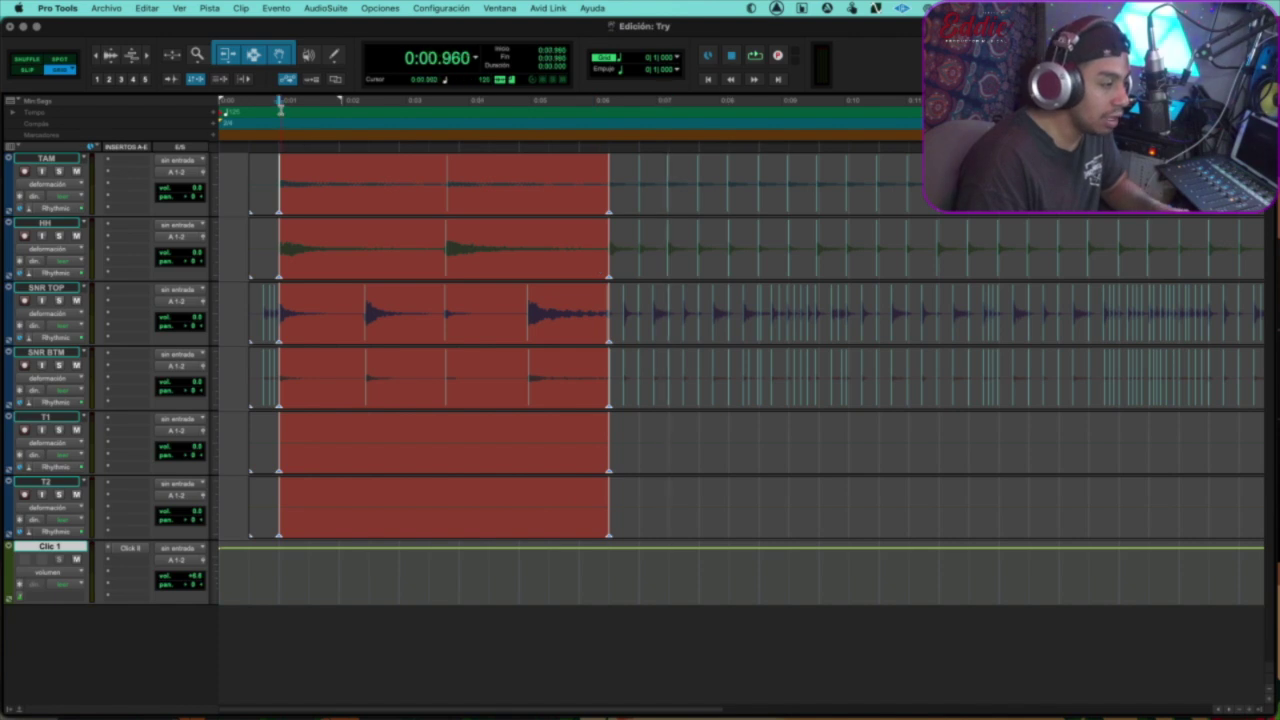
{"action": "key", "text": "space"}
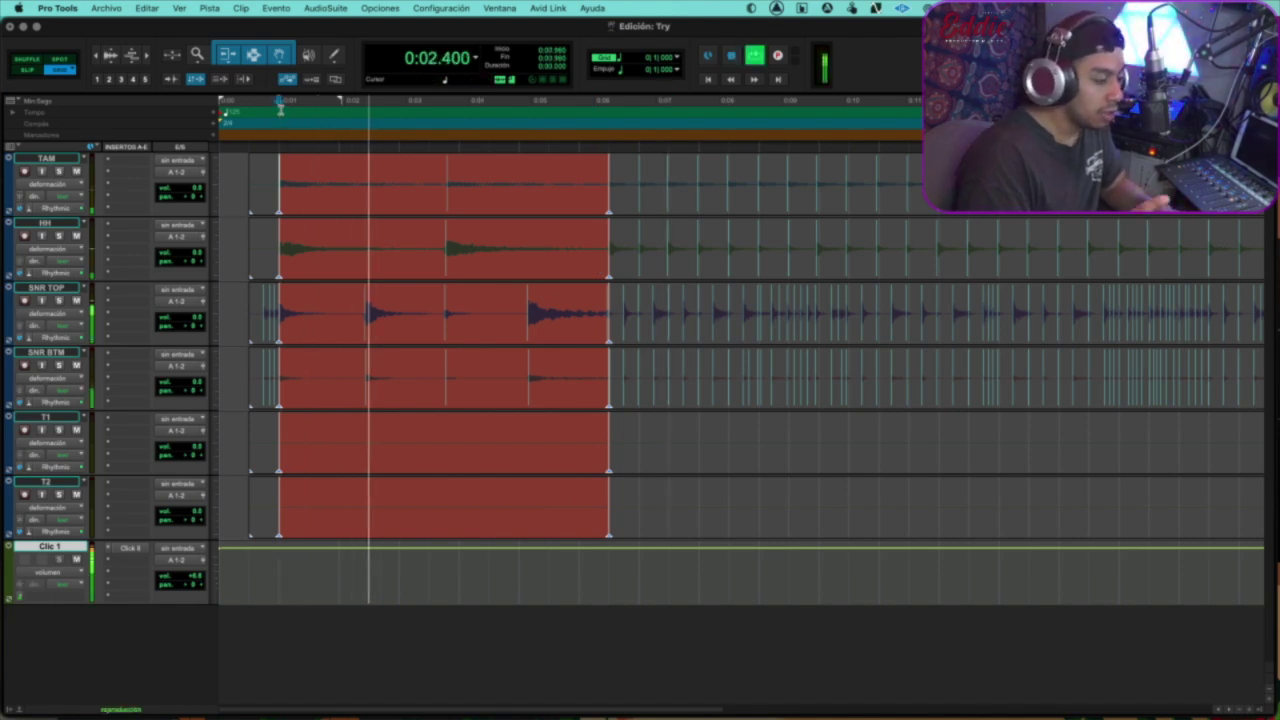
{"action": "key", "text": "super+period"}
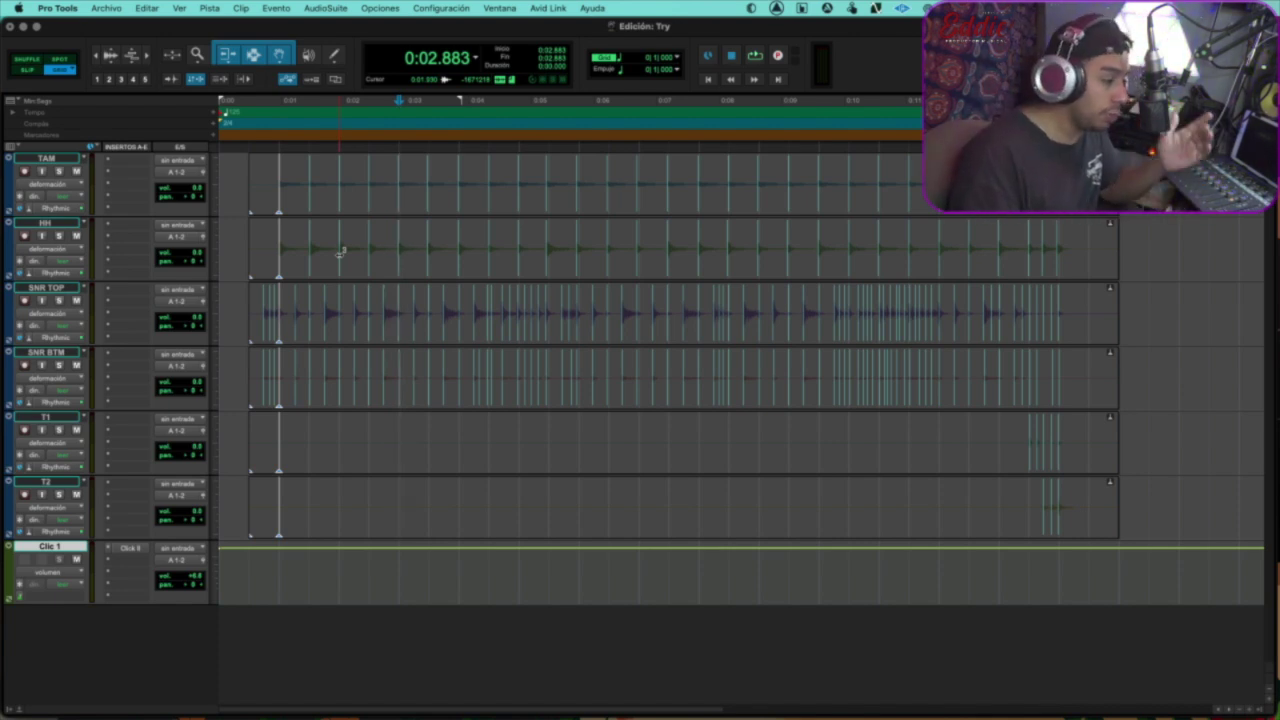
- Try adding warp markers across the drum tracks on the third, fourth and fifth HH hits
{"action": "left_click", "coordinate": [340, 259]}
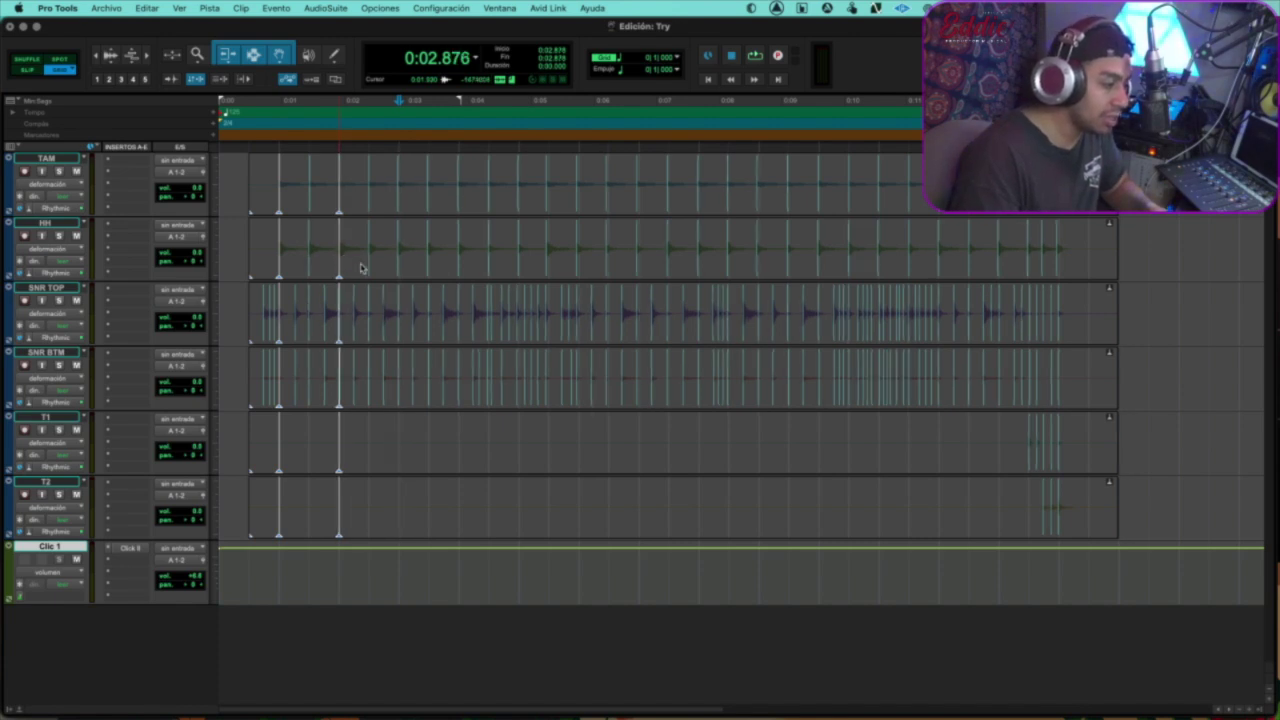
{"action": "left_click", "coordinate": [368, 265]}
{"action": "left_click", "coordinate": [399, 256]}
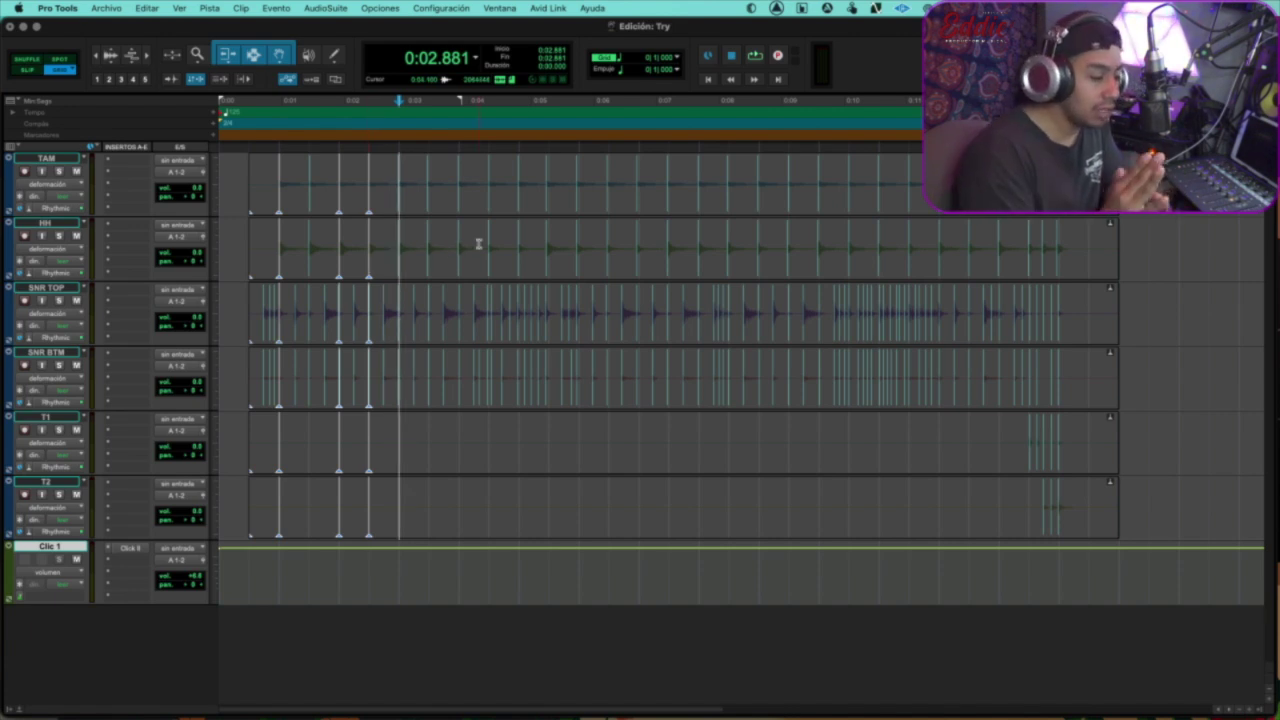
- Undo the extra warp markers, keeping only the one on the first cymbal hit
{"action": "key", "text": "super+z"}
{"action": "key", "text": "super+z"}
{"action": "key", "text": "super+z"}
{"action": "key", "text": "super+z"}
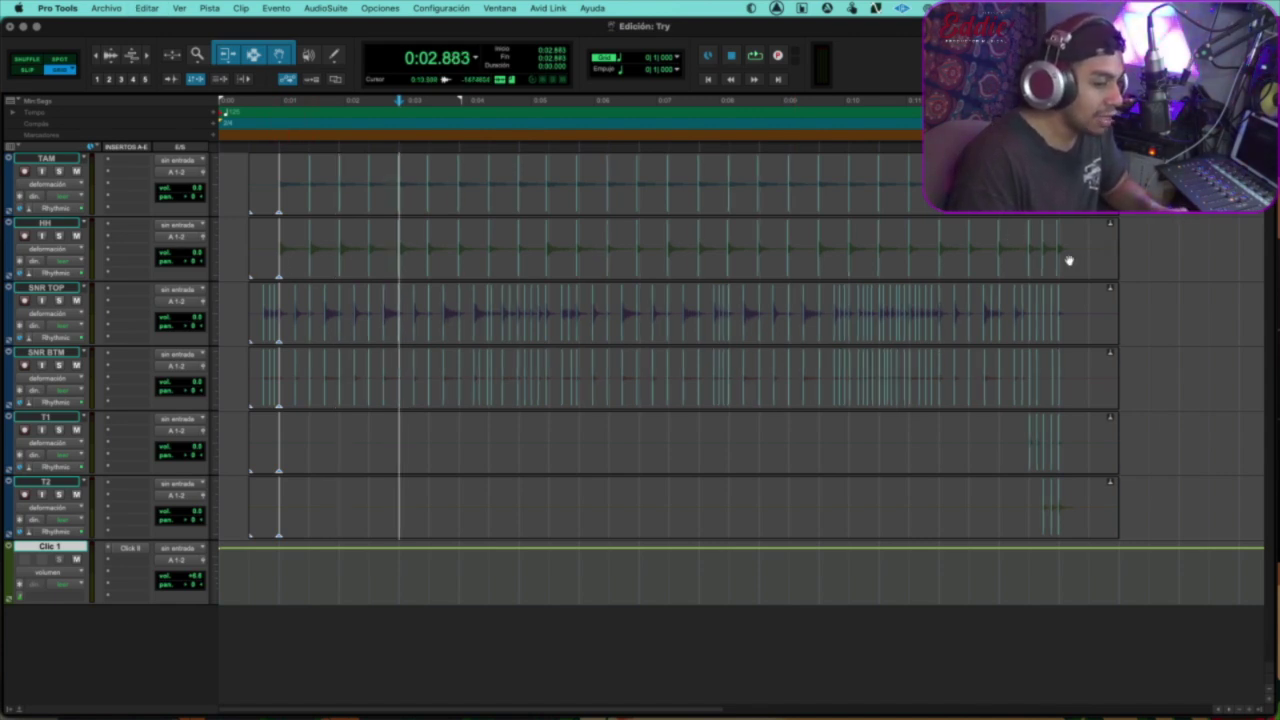
- Add warp markers across the drum tracks on the hits near 0:13.4, 0:07.2 and 0:05.3, aligning them to the grid
{"action": "key", "text": "super+z"}
{"action": "key", "text": "super+z"}
{"action": "key", "text": "super+z"}
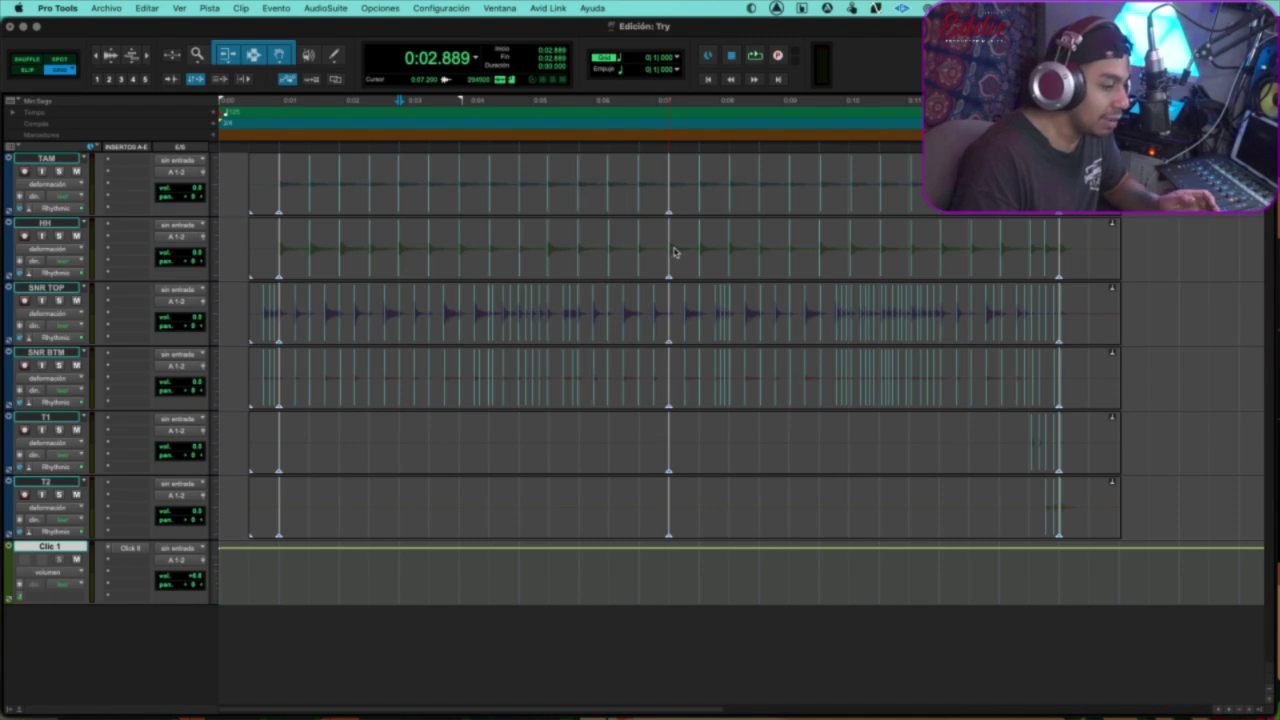
{"action": "key", "text": "super+z"}
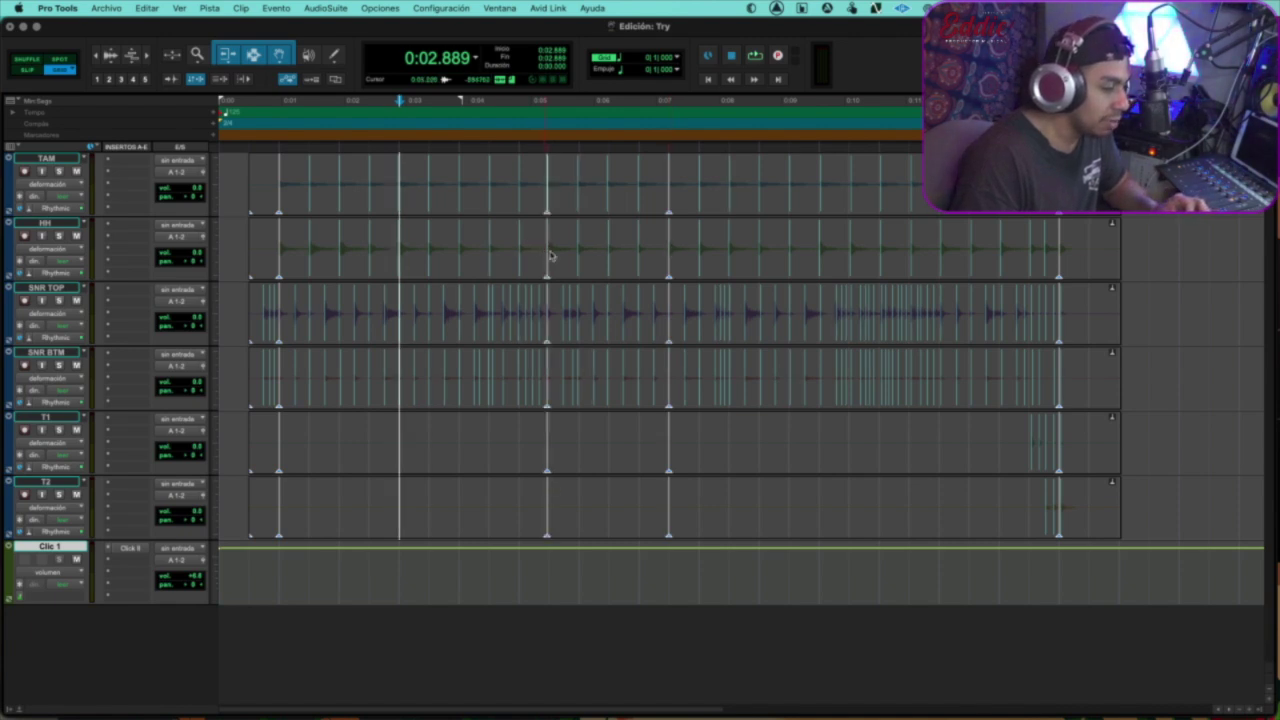
{"action": "left_click_drag", "start_coordinate": [547, 260], "coordinate": [550, 261]}
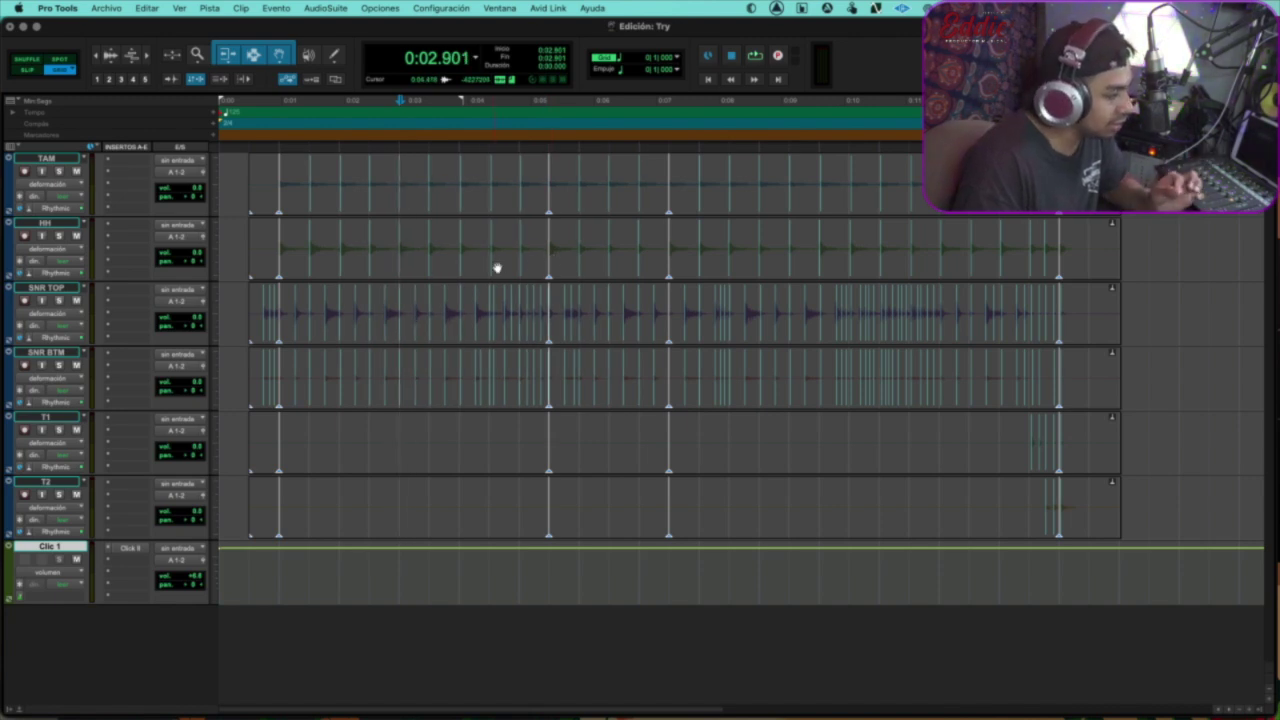
- Add warp markers across the drum tracks on the hits at about 0:04.8 and 0:11.5, moving each onto its grid line
{"action": "left_click", "coordinate": [521, 262]}
{"action": "left_click_drag", "start_coordinate": [521, 262], "coordinate": [519, 262]}
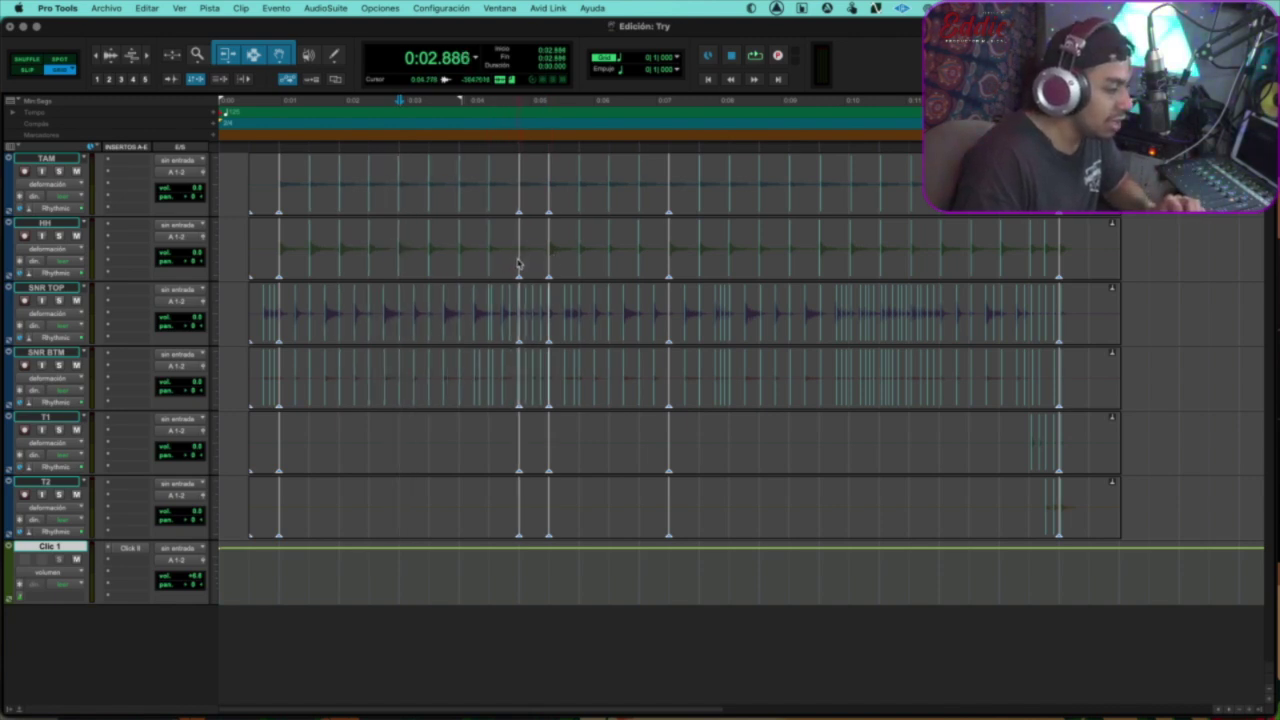
{"action": "left_click", "coordinate": [941, 264]}
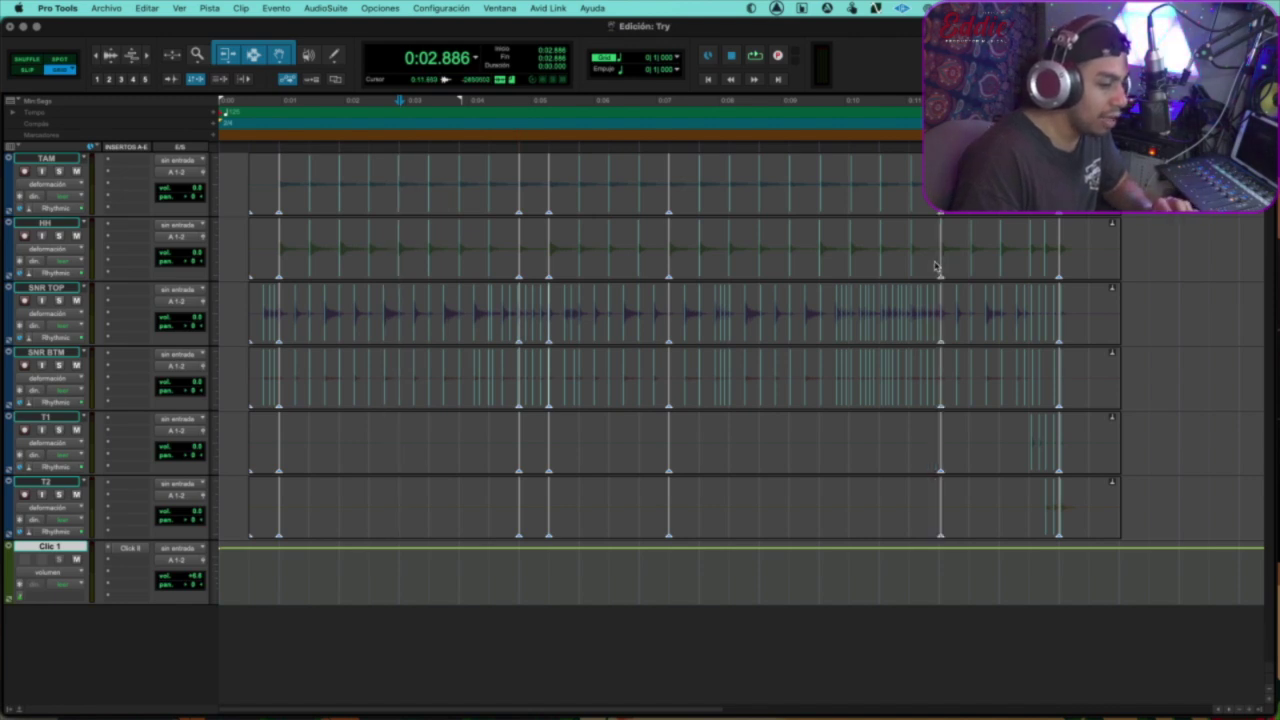
{"action": "left_click_drag", "start_coordinate": [941, 264], "coordinate": [936, 265]}
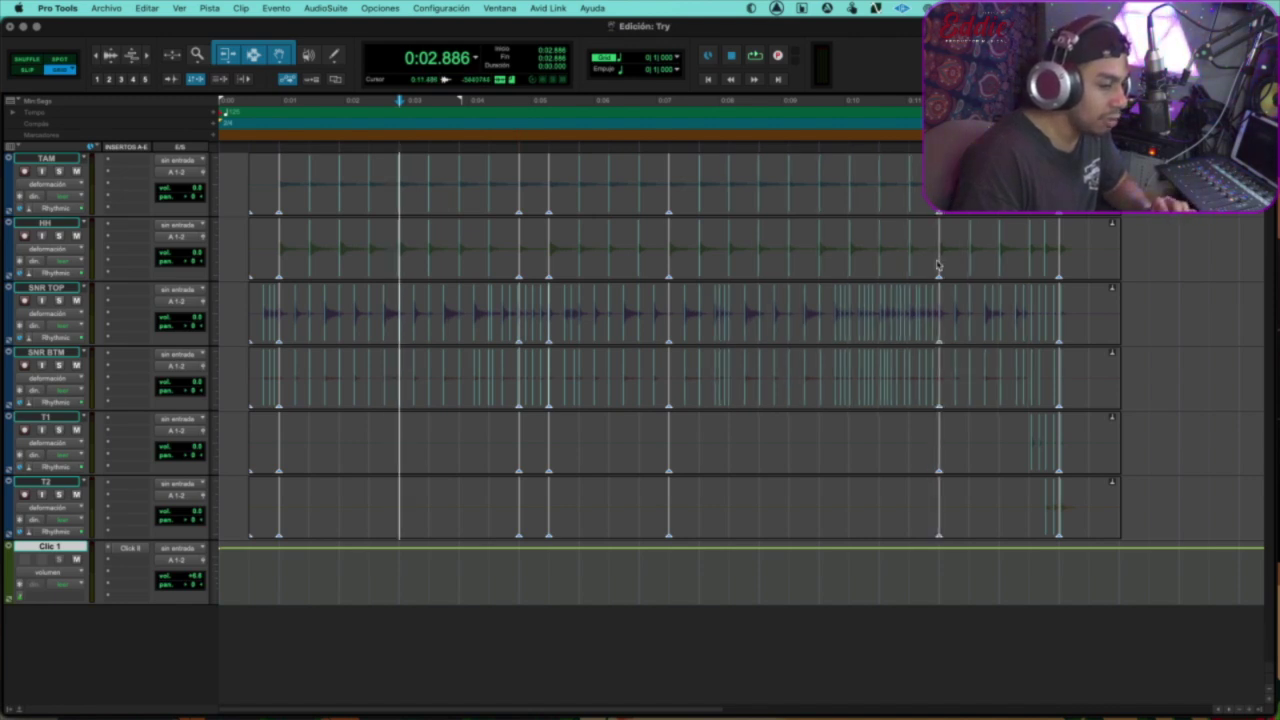
- Play the stretched drums from 0:00.960 against the click and add a warp marker on the hit near 0:13.0
{"action": "left_click", "coordinate": [266, 110]}
{"action": "key", "text": "space"}
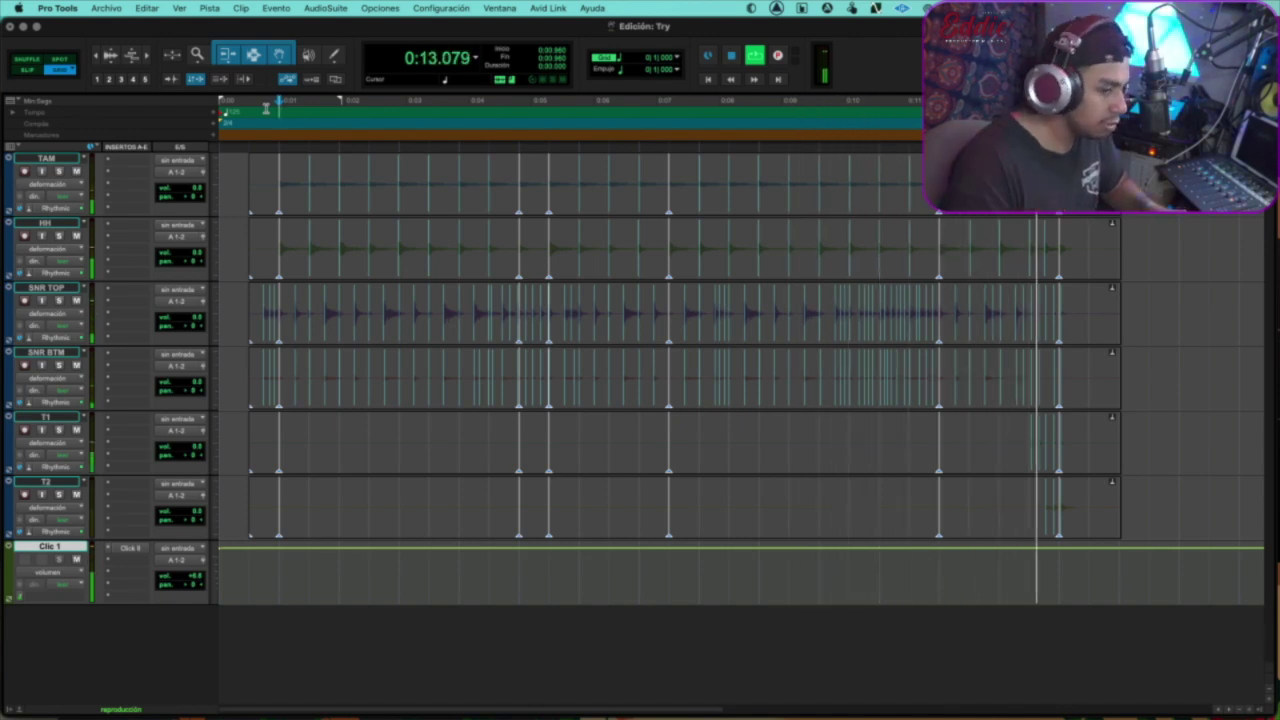
{"action": "key", "text": "space"}
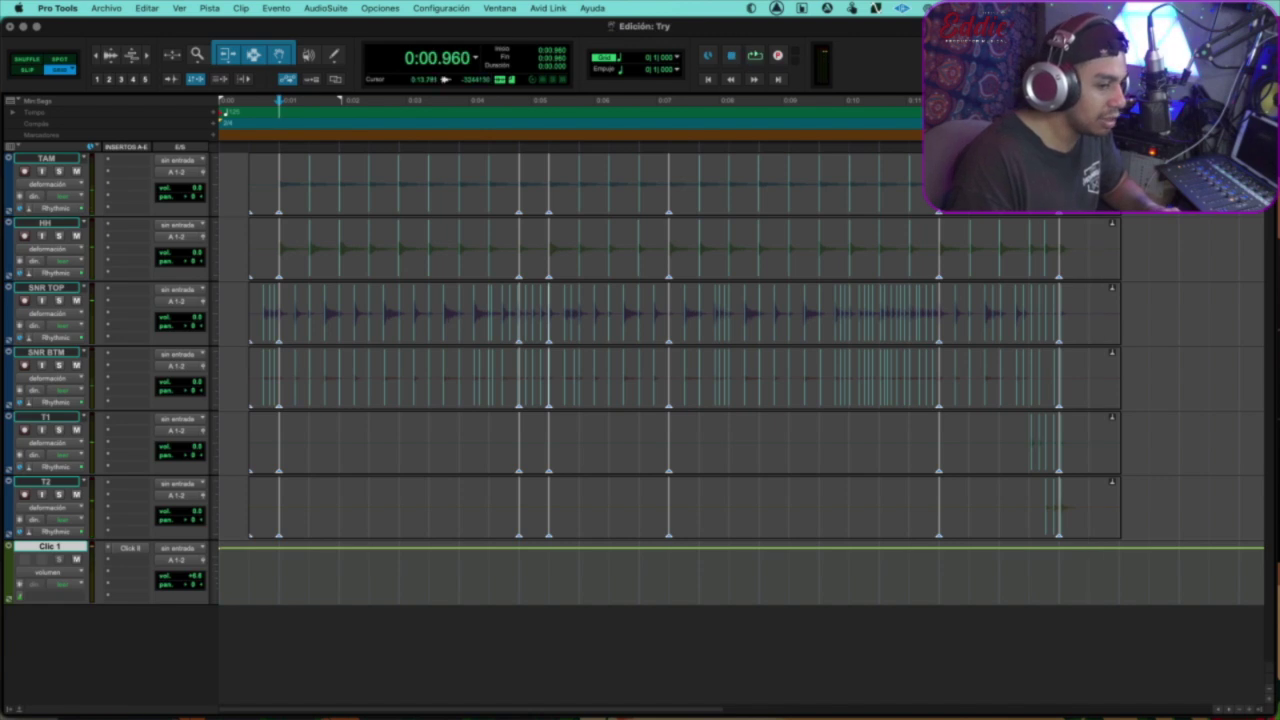
{"action": "key", "text": "super+a"}
{"action": "left_click", "coordinate": [1029, 400]}
- Select the drum tracks from 0:13.920 back to 0:00.650 and remove all warp markers in that range
{"action": "left_click", "coordinate": [1088, 400]}
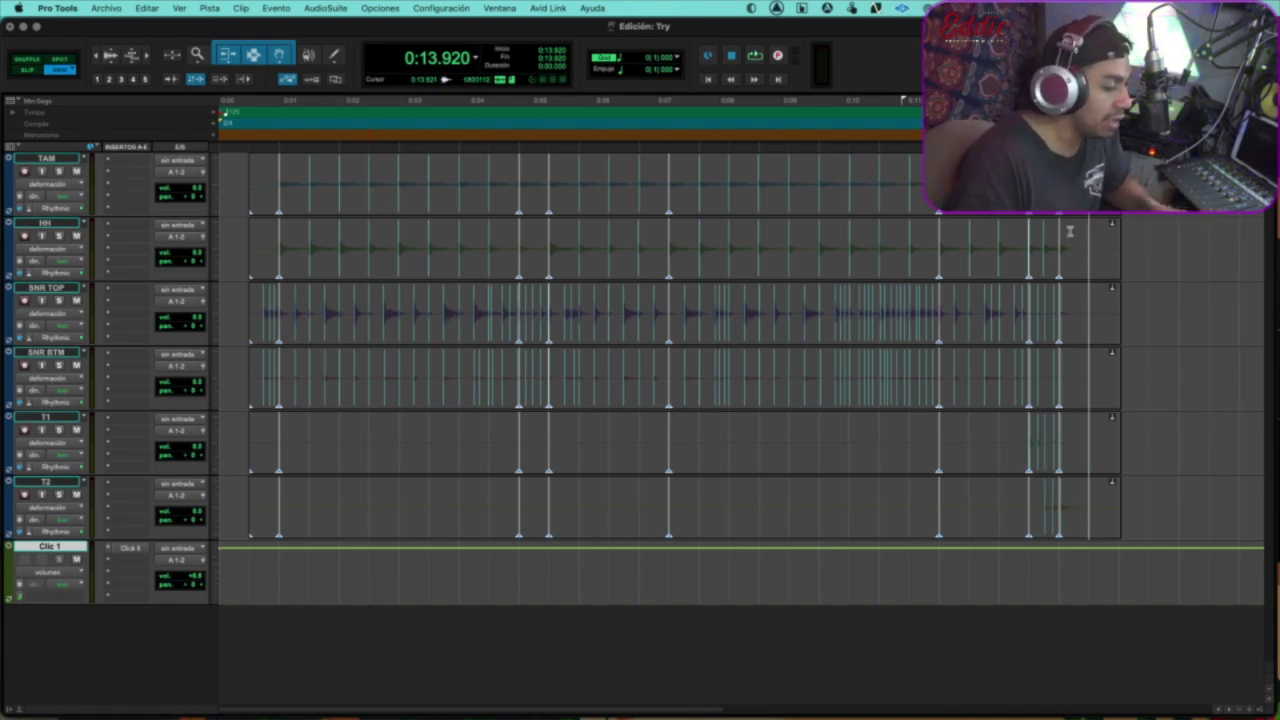
{"action": "left_click_drag", "start_coordinate": [1088, 190], "coordinate": [260, 483]}
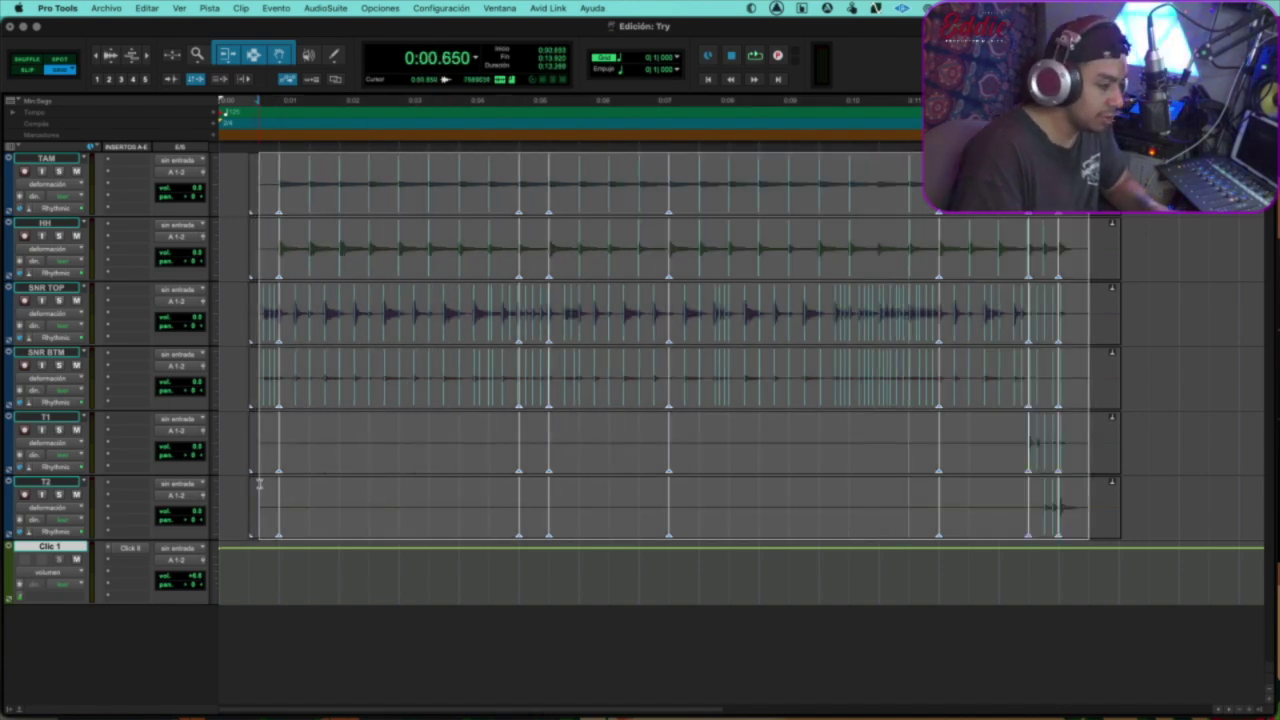
{"action": "left_click", "coordinate": [259, 484]}
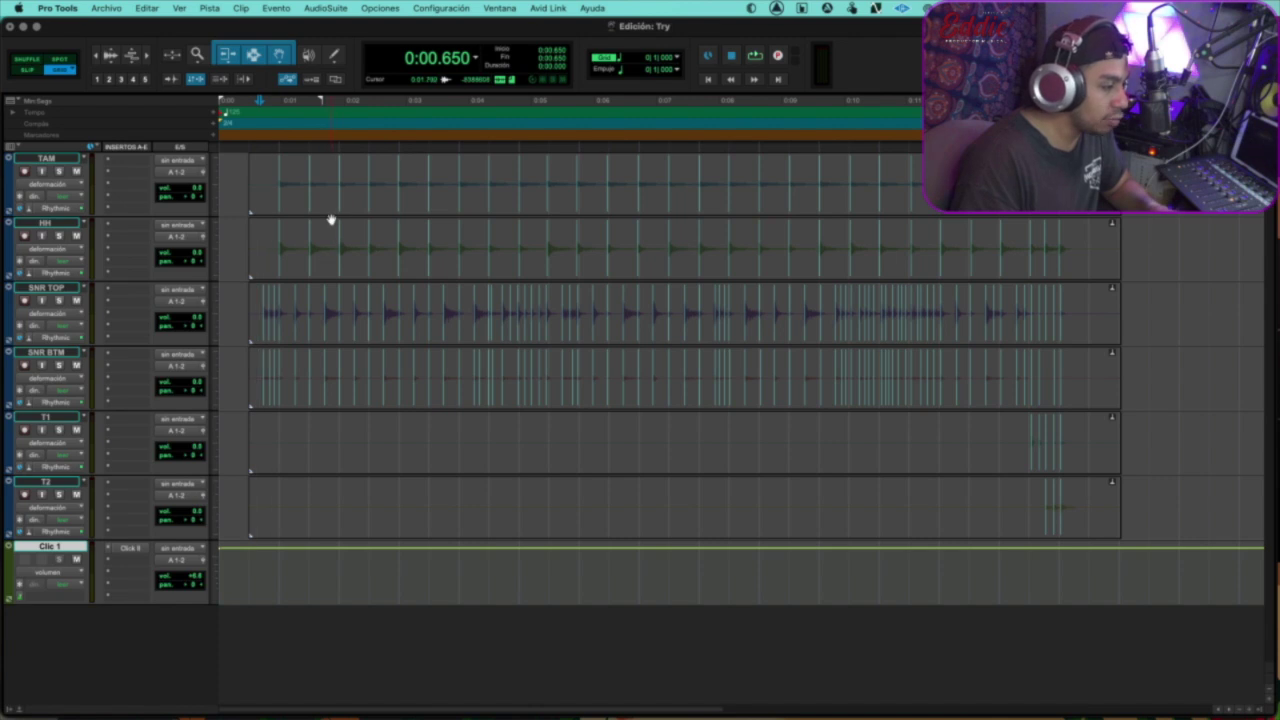
- Select all six drum clips completely and open the Quantize event operation for them
{"action": "key", "text": "super+a"}
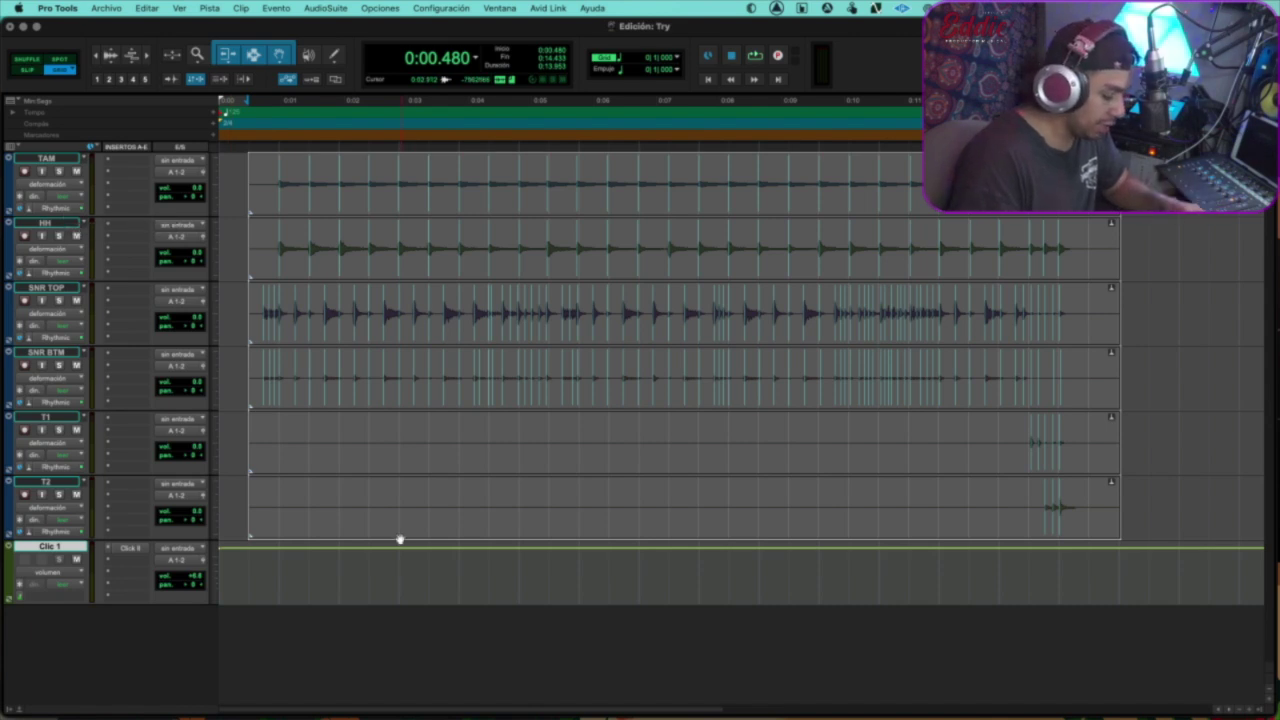
{"action": "key", "text": "alt+0"}
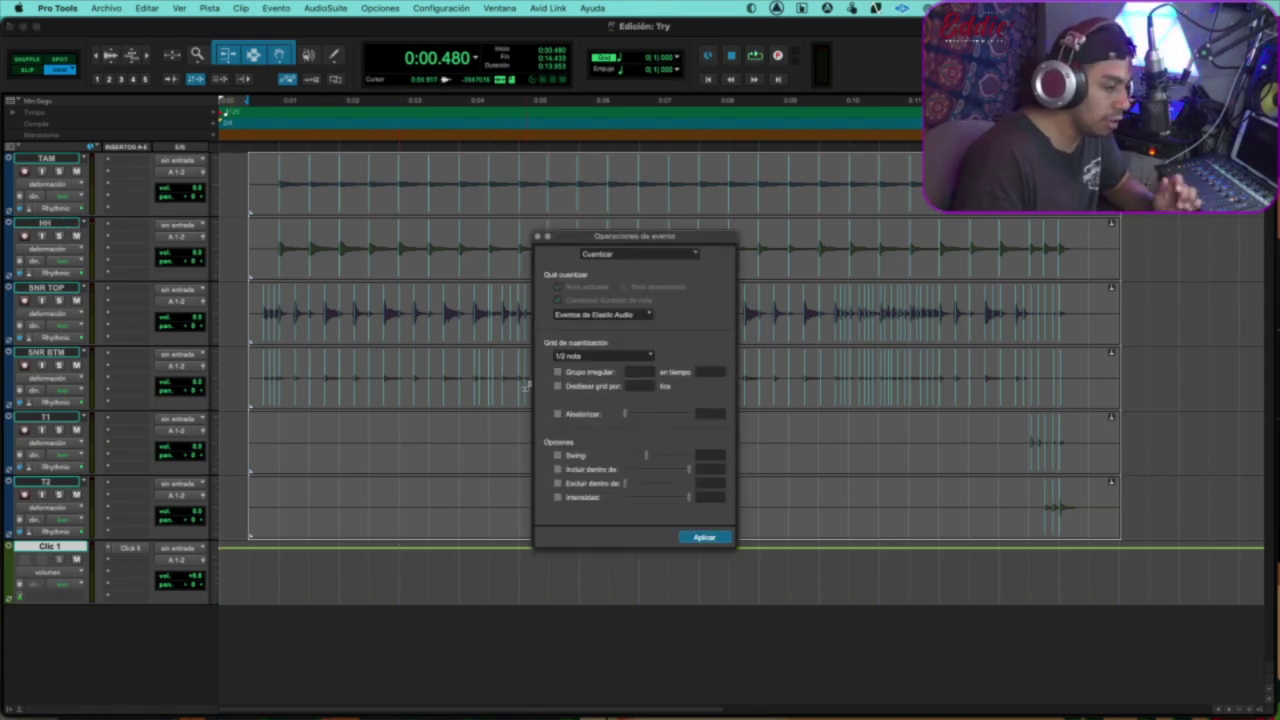
{"action": "left_click", "coordinate": [237, 8]}
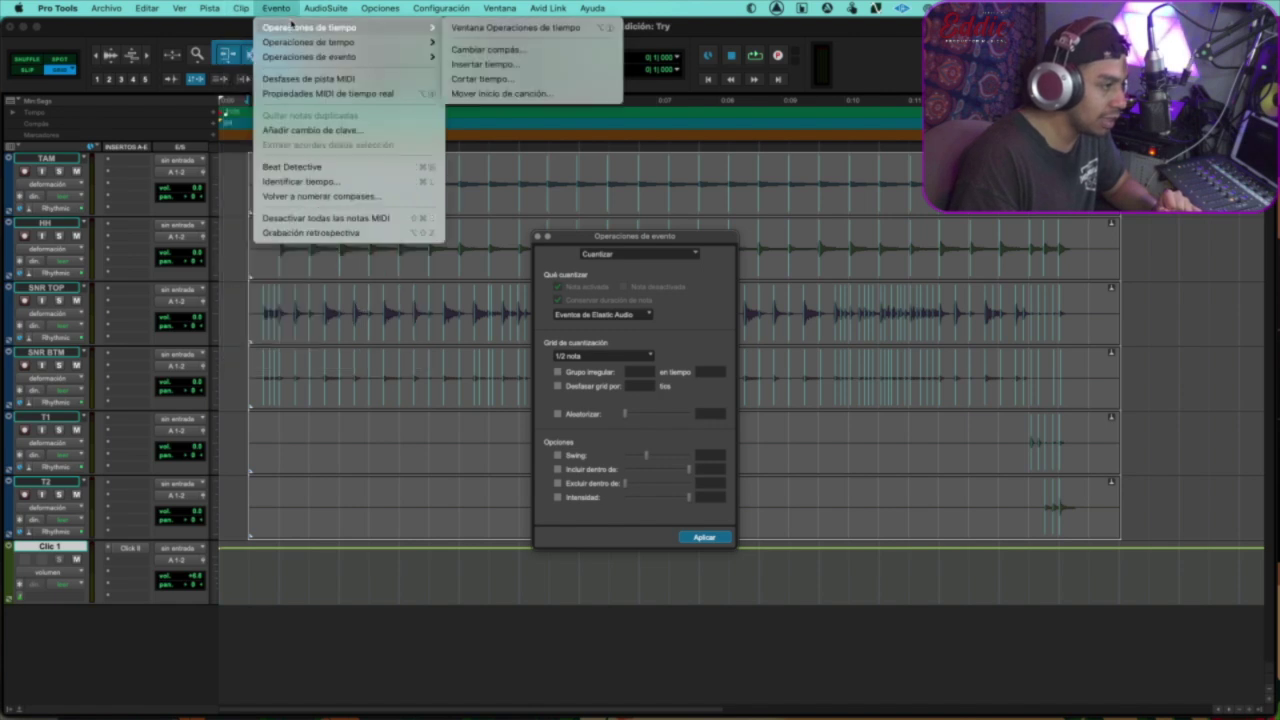
{"action": "mouse_move", "coordinate": [335, 60]}
{"action": "left_click", "coordinate": [520, 57]}
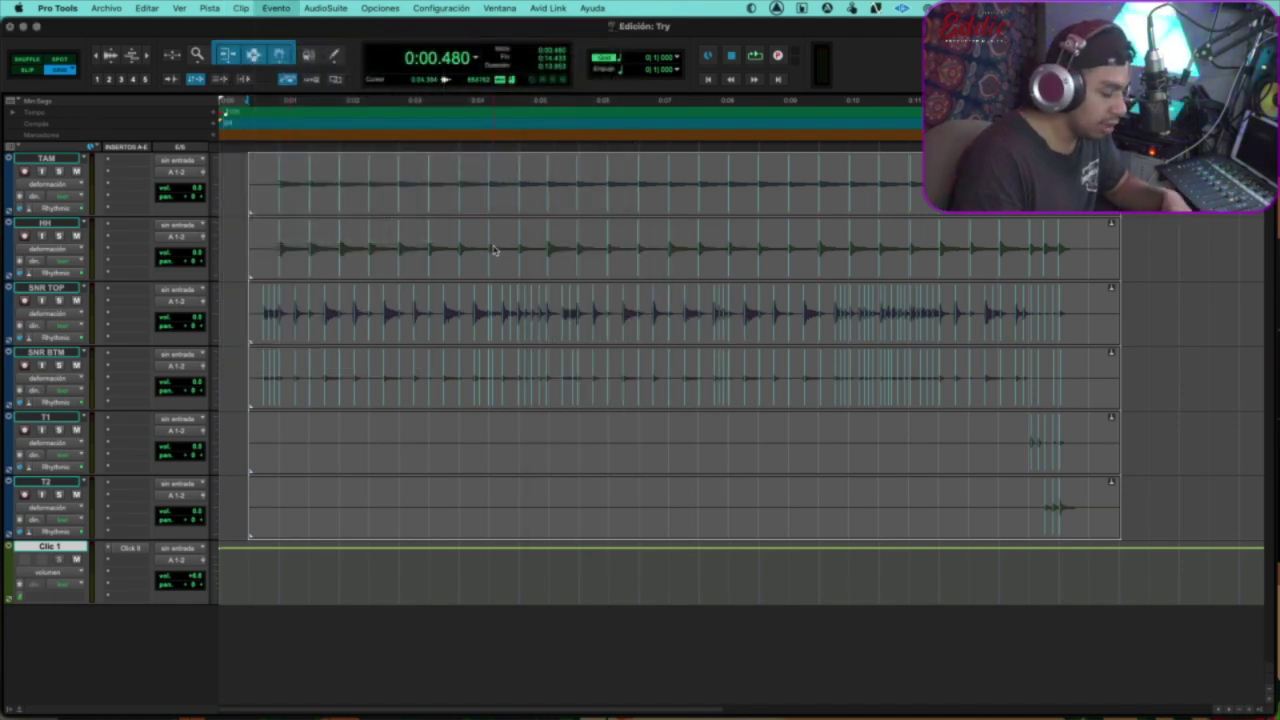
{"action": "key", "text": "alt+0"}
{"action": "left_click_drag", "start_coordinate": [624, 240], "coordinate": [608, 202]}
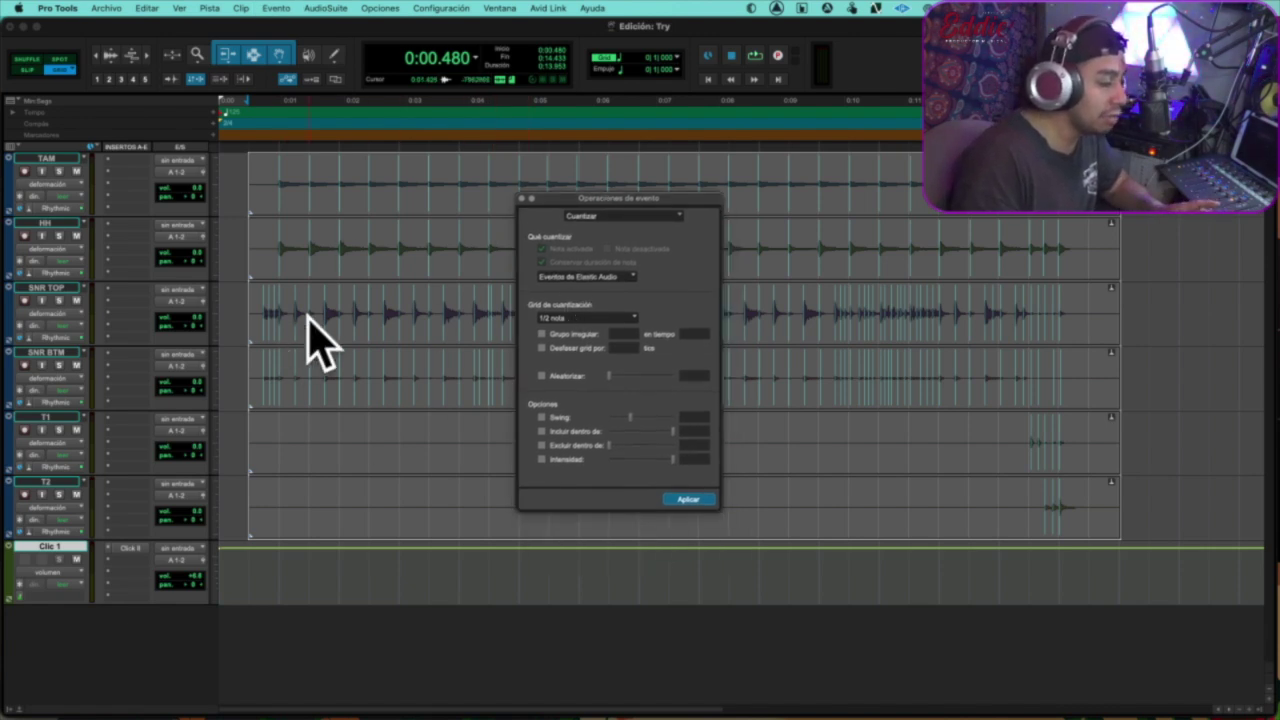
- Quantize the selected clips' Elastic Audio events to a 1/2 note grid and play the drums against the click
{"action": "left_click", "coordinate": [572, 318]}
{"action": "left_click", "coordinate": [572, 319]}
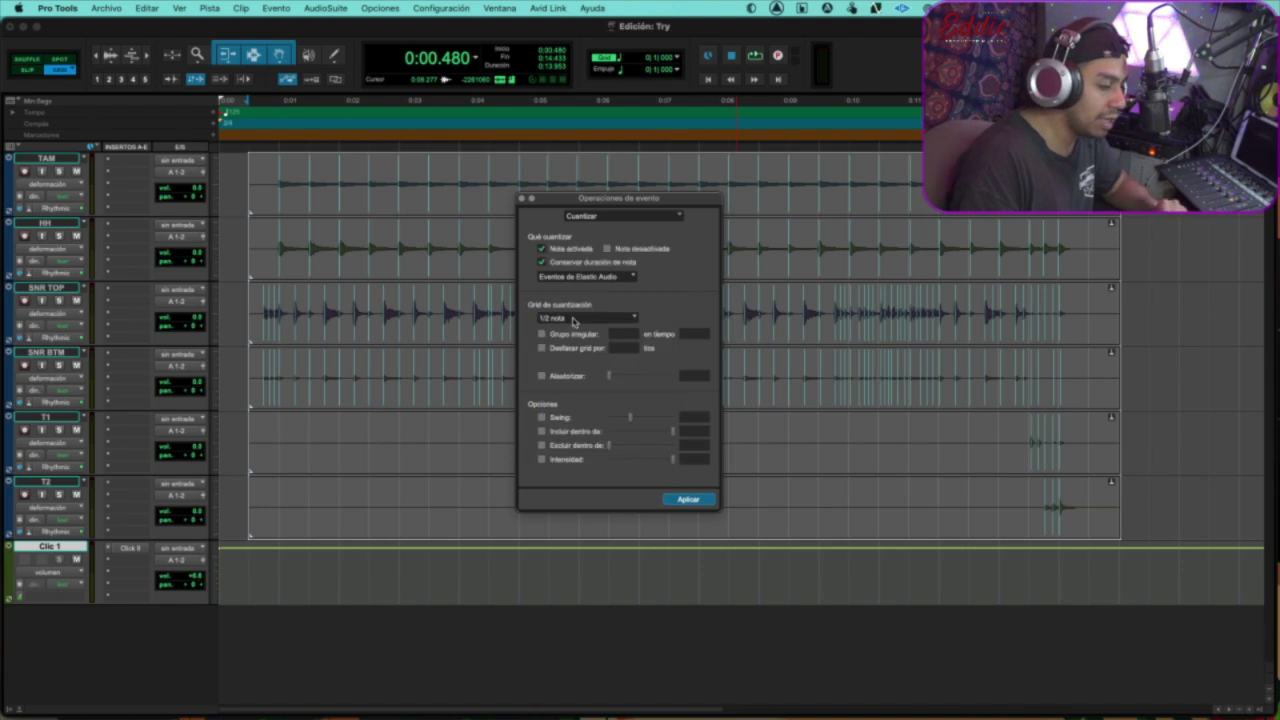
{"action": "left_click", "coordinate": [689, 499]}
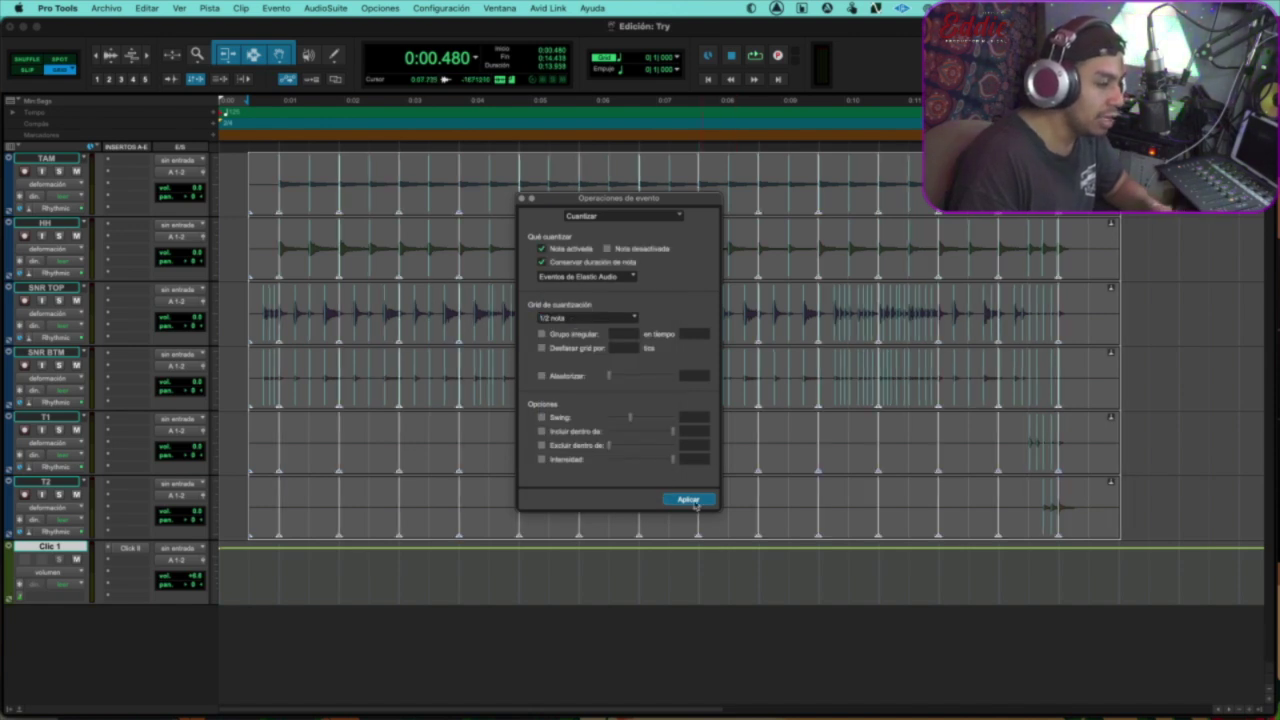
{"action": "key", "text": "space"}
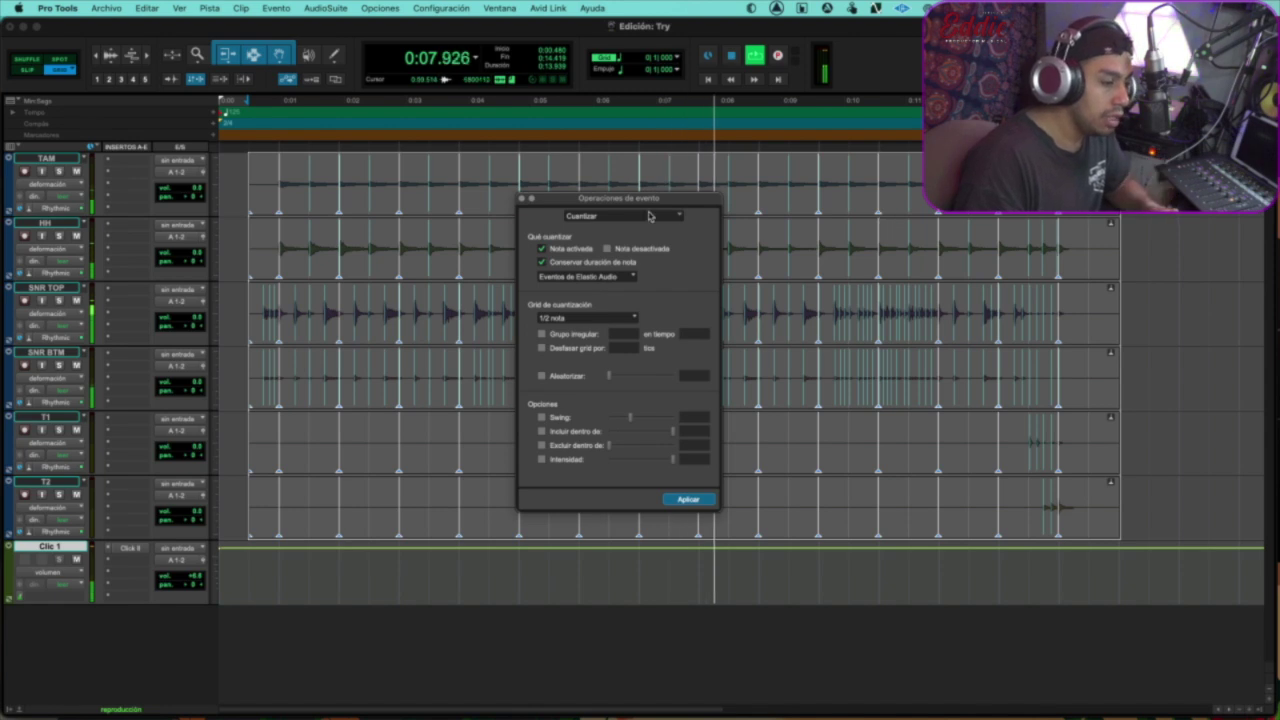
{"action": "key", "text": "space"}
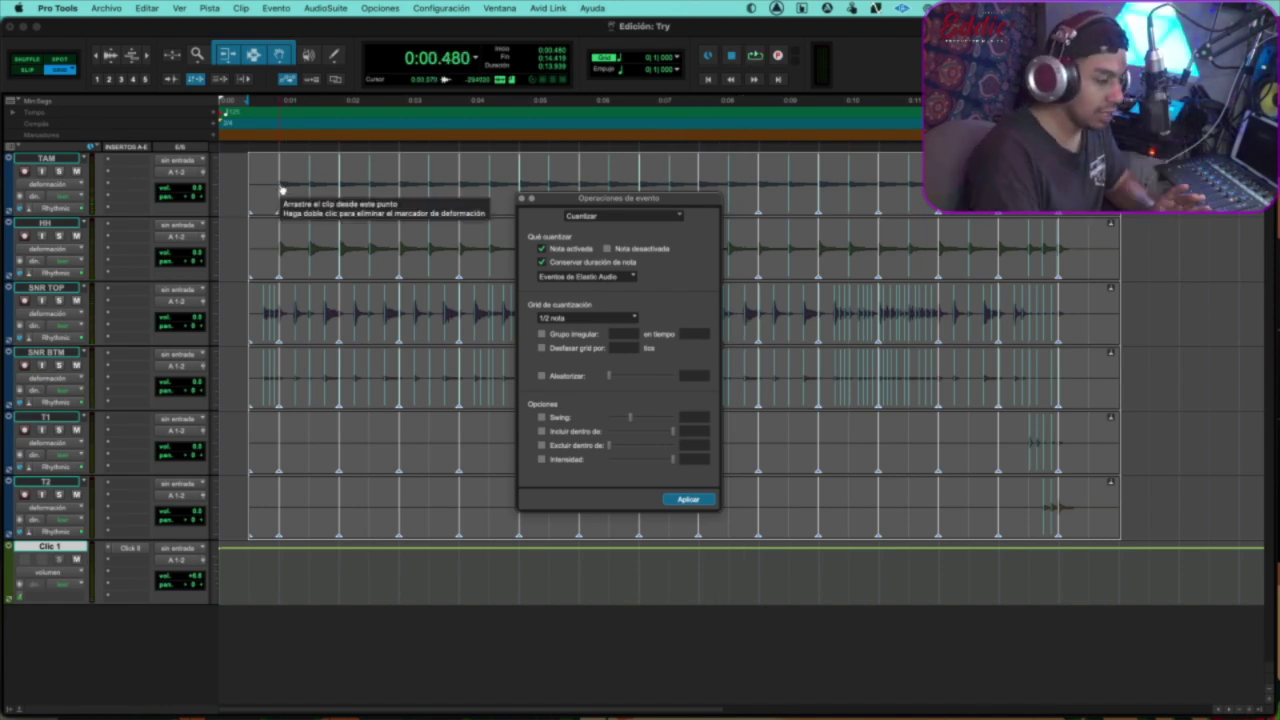
- Try quantizing the drums' Elastic Audio events to a 1/4 note grid and play them against the click
{"action": "left_click", "coordinate": [563, 317]}
{"action": "left_click", "coordinate": [565, 327]}
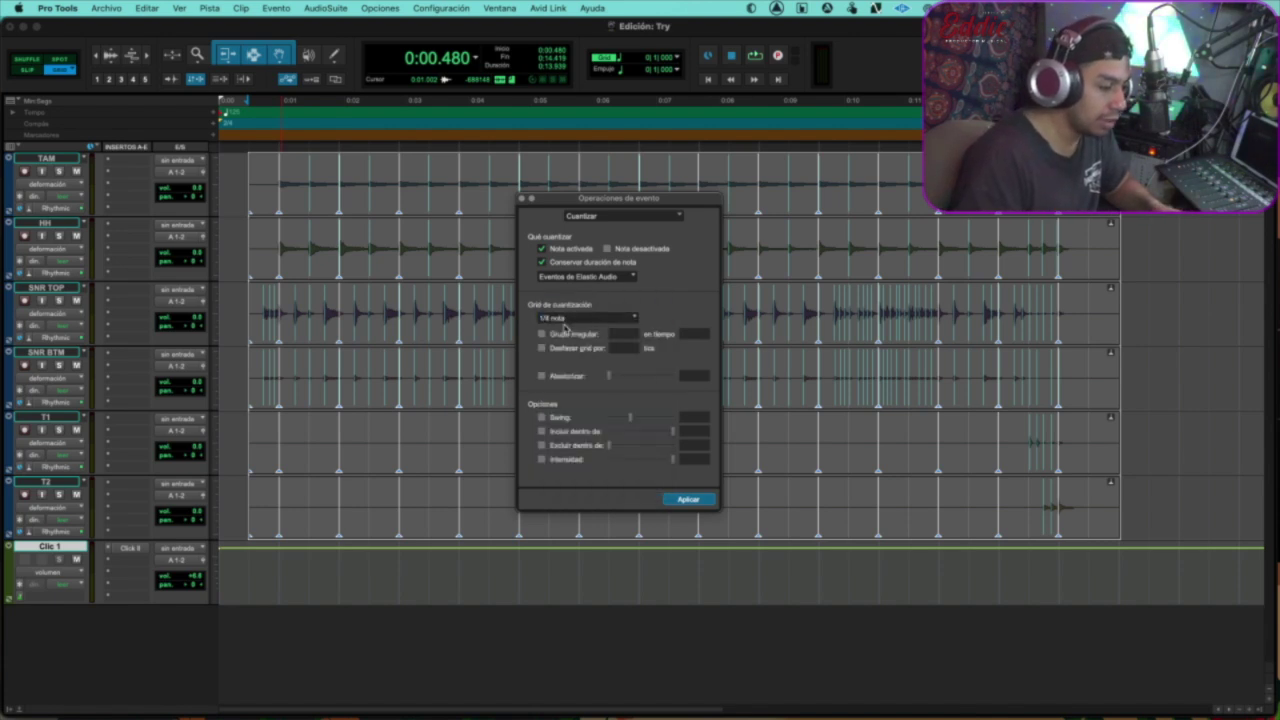
{"action": "left_click", "coordinate": [692, 501]}
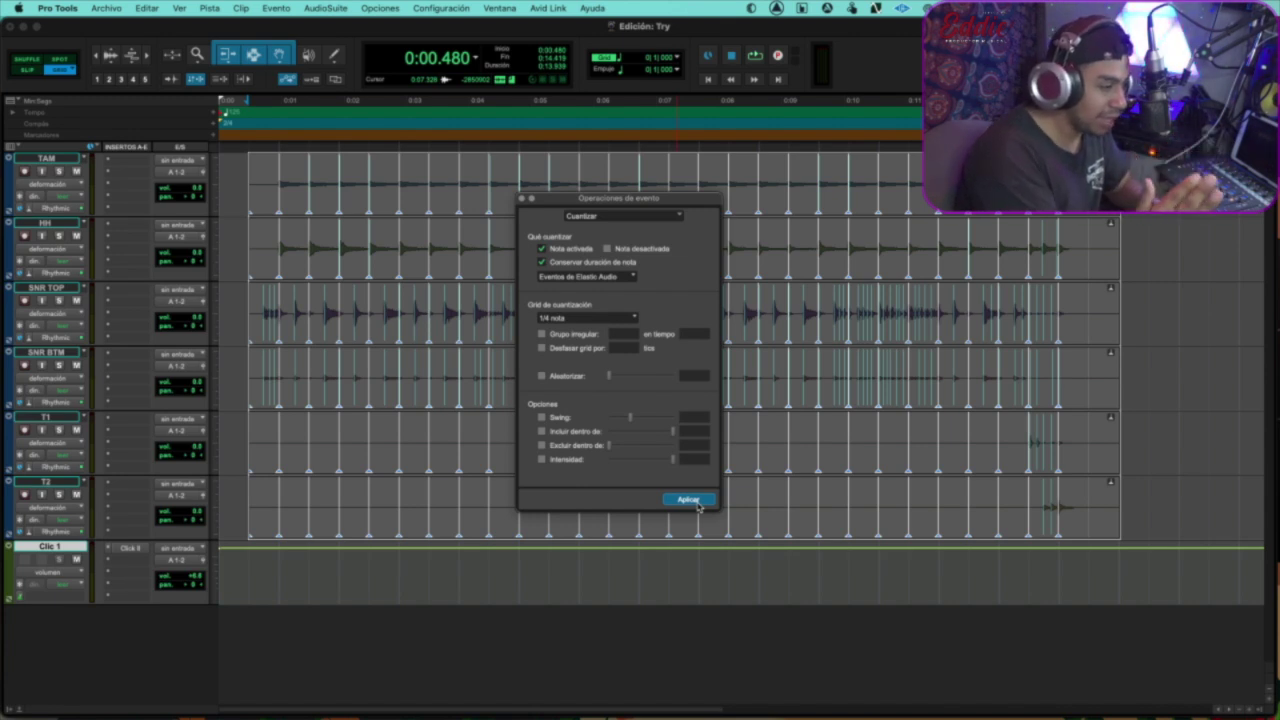
{"action": "key", "text": "space"}
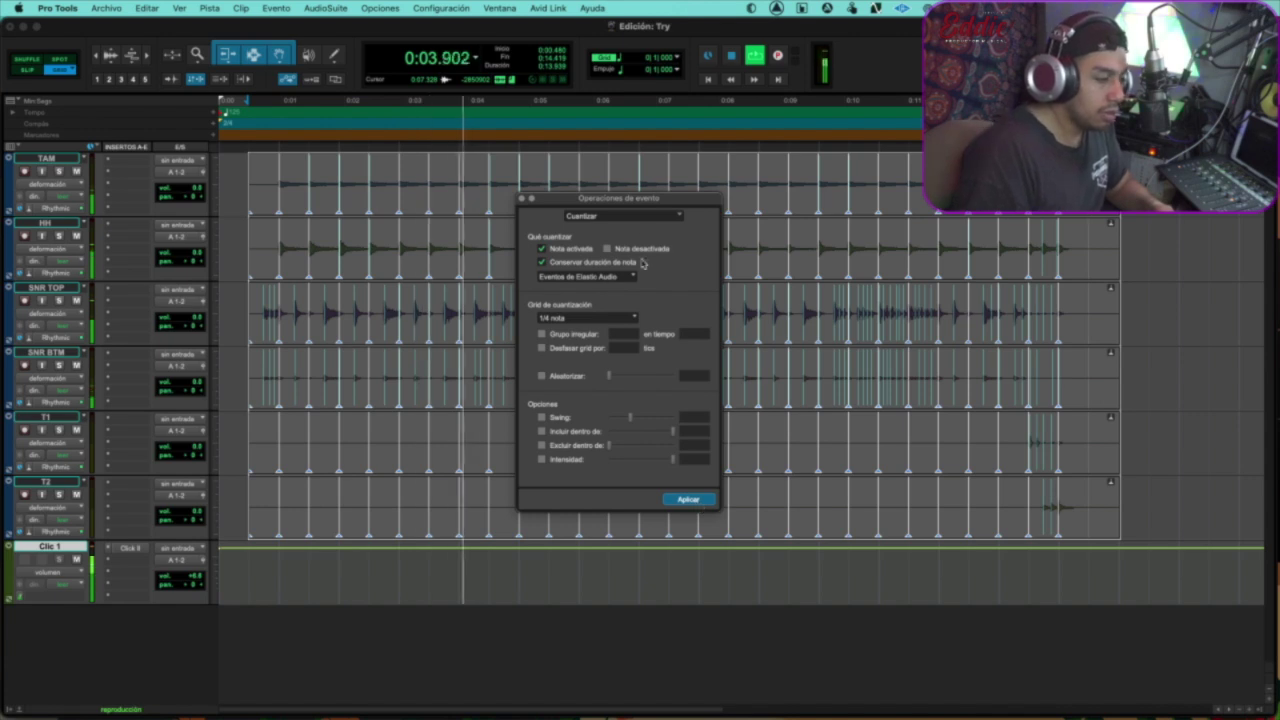
{"action": "left_click_drag", "start_coordinate": [601, 205], "coordinate": [833, 180]}
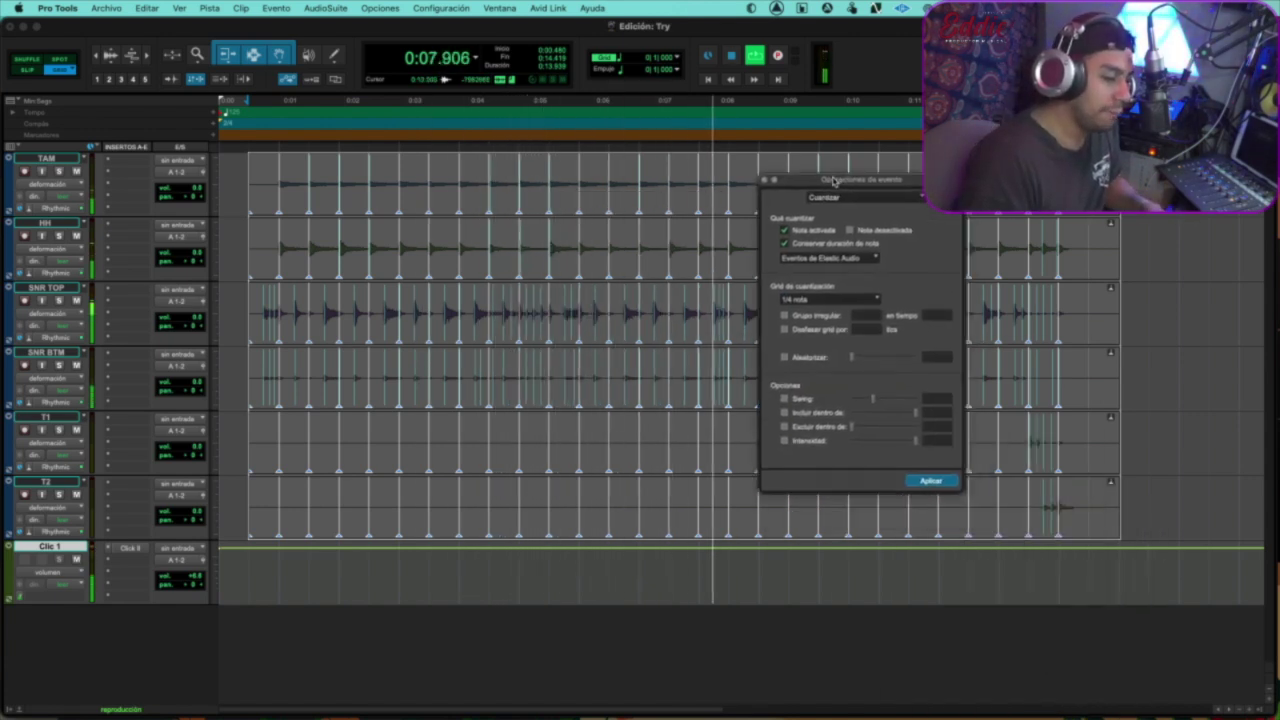
- Undo the 1/4 note quantization and play the drums with only the 1/2 note quantization for comparison
{"action": "key", "text": "space"}
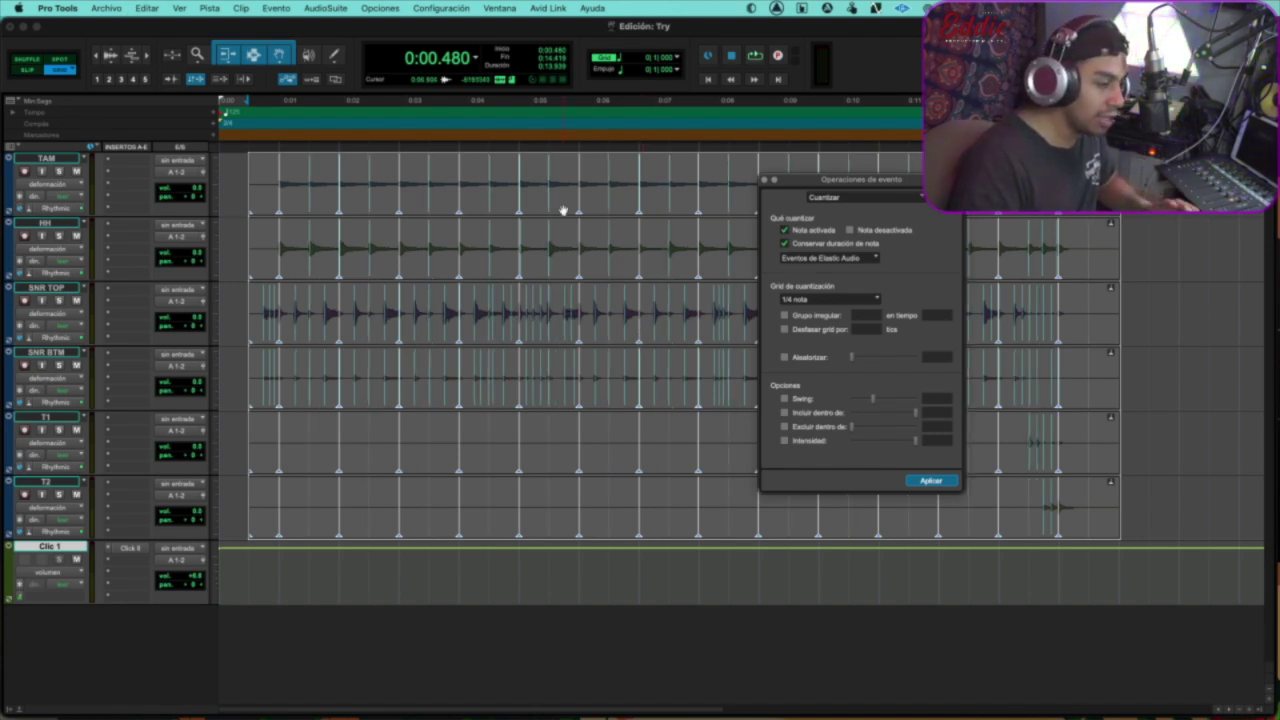
{"action": "key", "text": "space"}
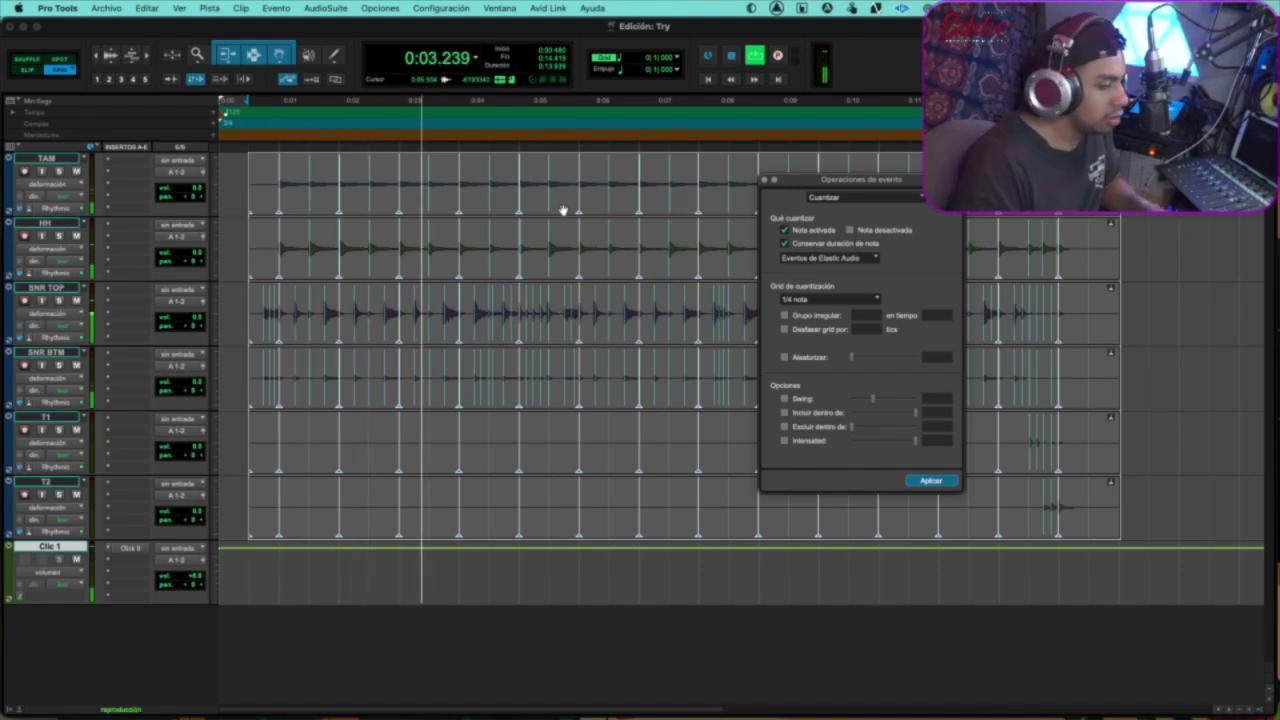
{"action": "scroll", "coordinate": [563, 210], "scroll_direction": "right", "scroll_amount": 2}
{"action": "scroll", "coordinate": [676, 302], "scroll_direction": "left", "scroll_amount": 2}
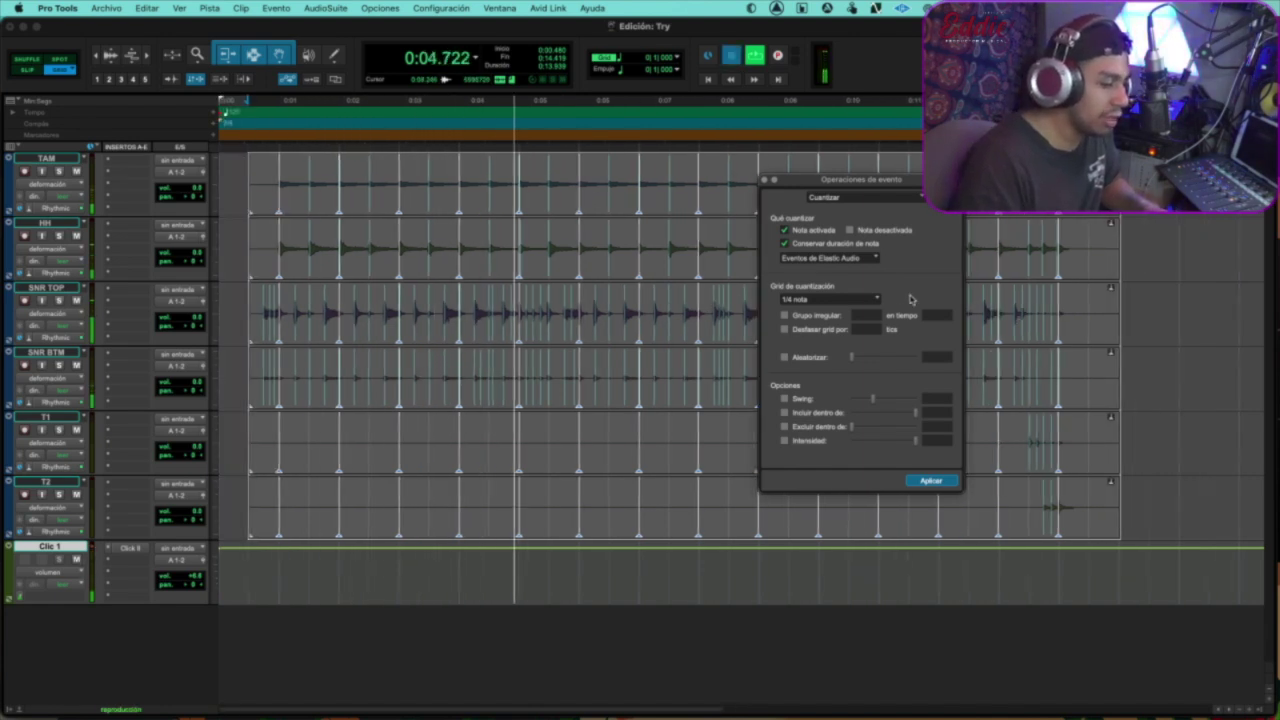
{"action": "key", "text": "space"}
- Undo the existing quantization, reapply it to the Elastic Audio events with a 1/2 note grid, and play the drums again
{"action": "left_click", "coordinate": [833, 300]}
{"action": "left_click", "coordinate": [840, 299]}
{"action": "left_click", "coordinate": [840, 300]}
{"action": "left_click", "coordinate": [828, 288]}
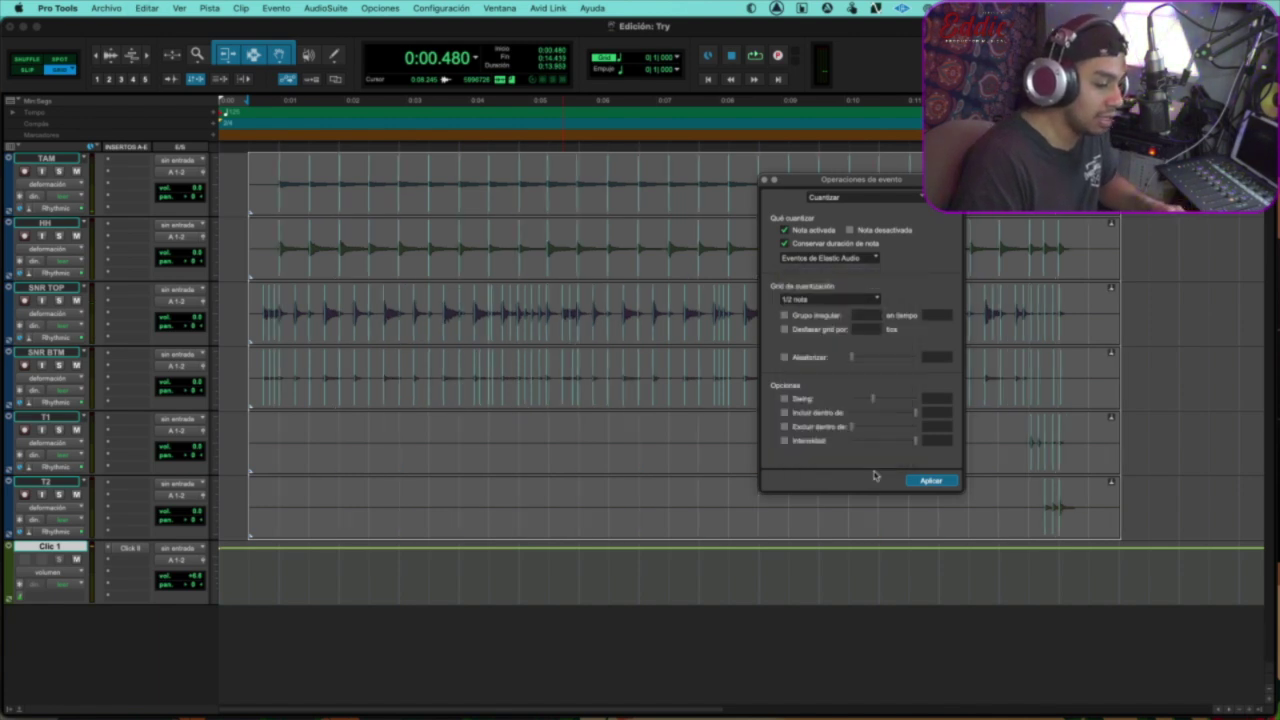
{"action": "left_click", "coordinate": [927, 481]}
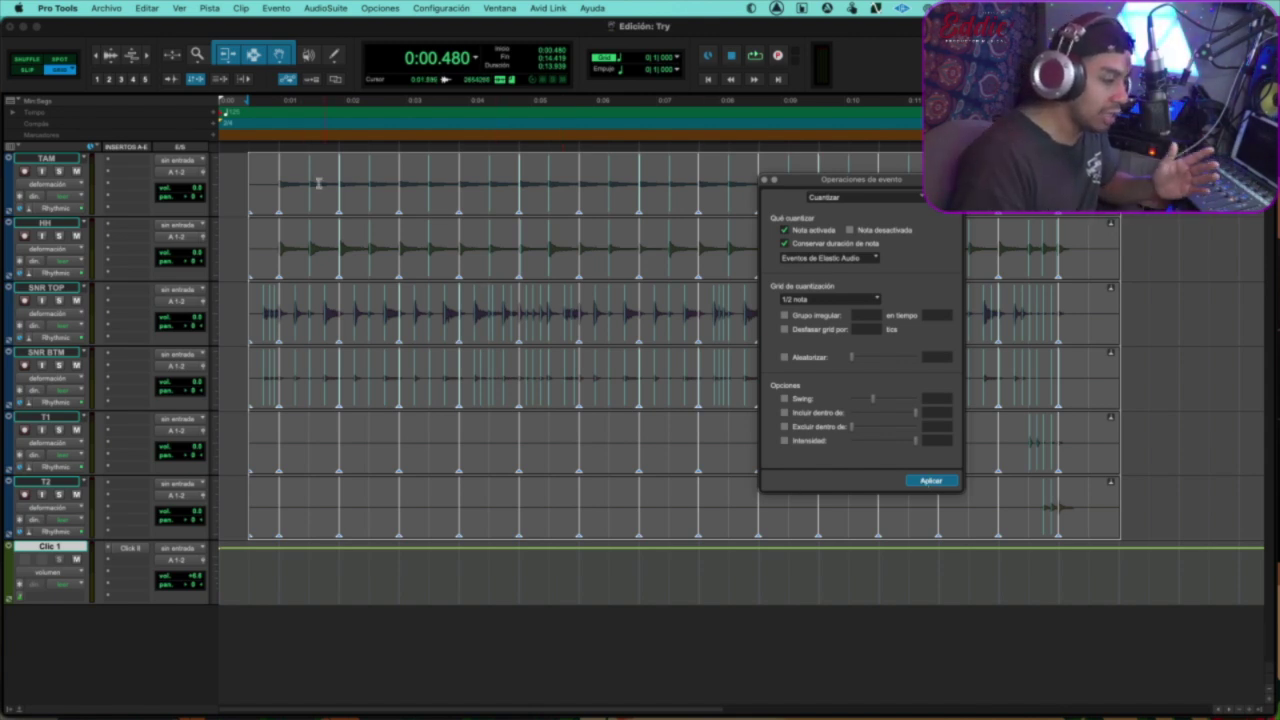
{"action": "key", "text": "space"}
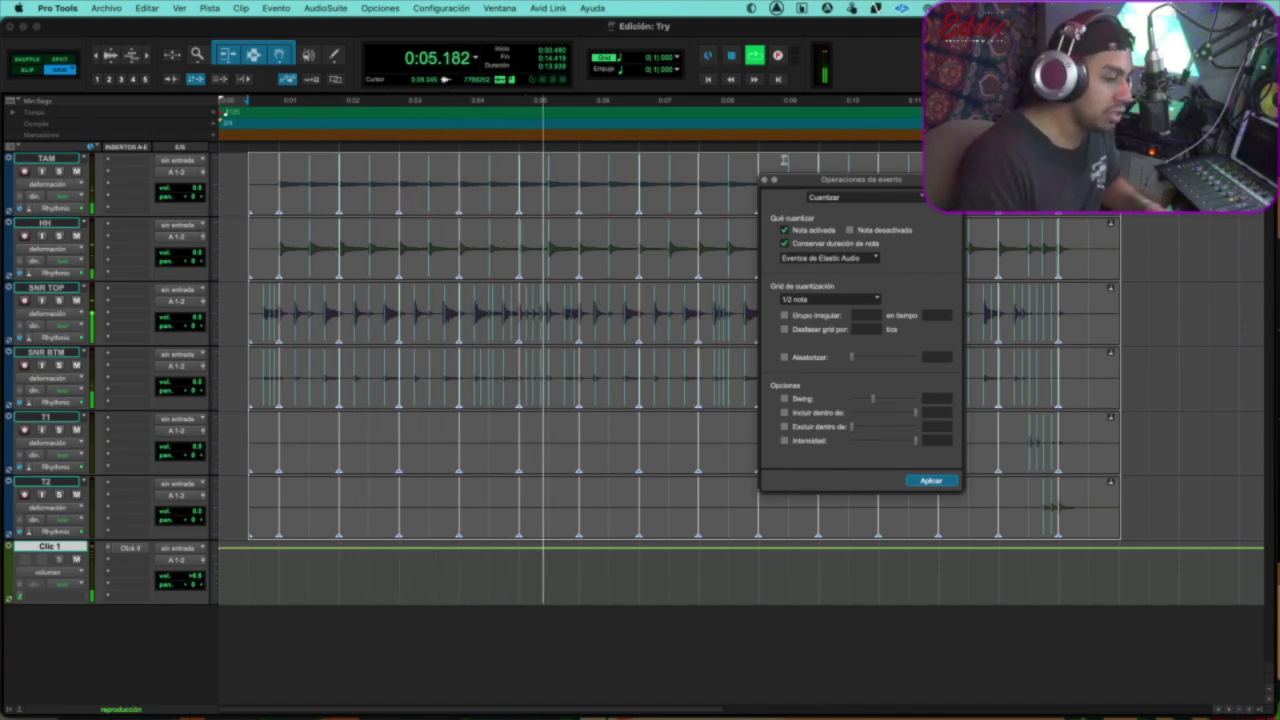
{"action": "key", "text": "space"}
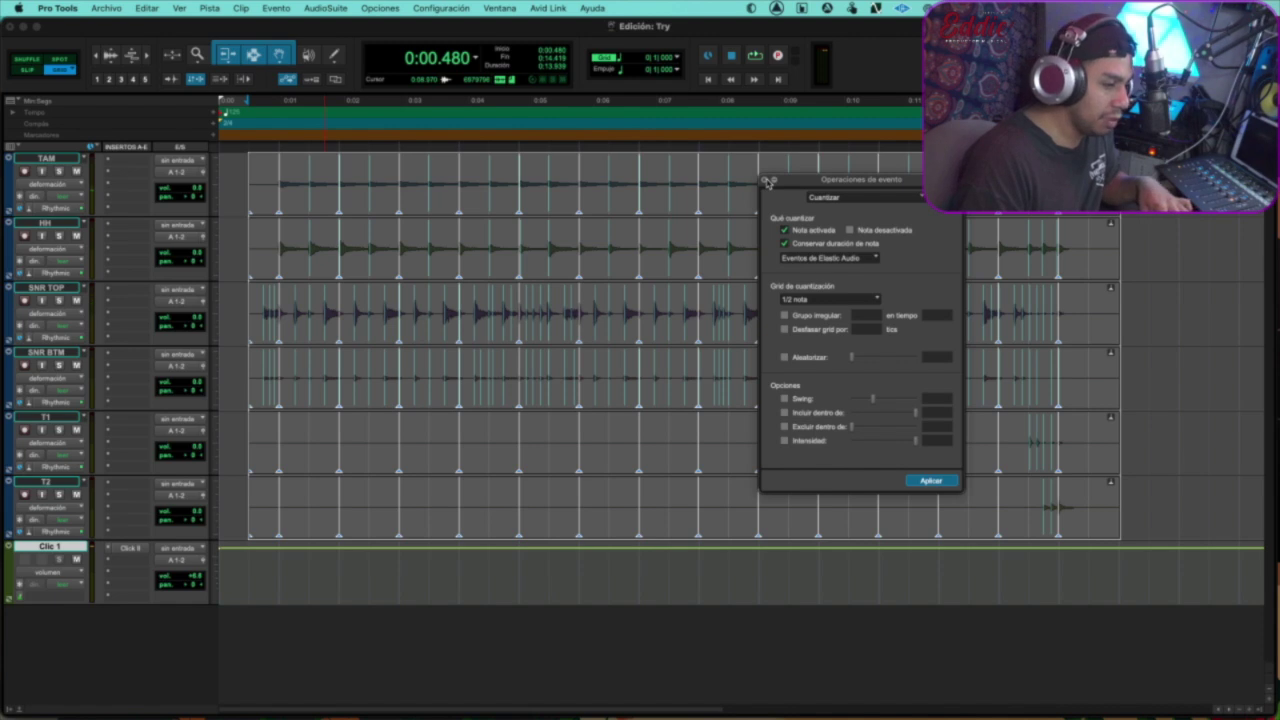
- Close the Quantize window and undo the 1/2 note quantization of the drum clips
{"action": "left_click", "coordinate": [765, 181]}
{"action": "key", "text": "super+z"}
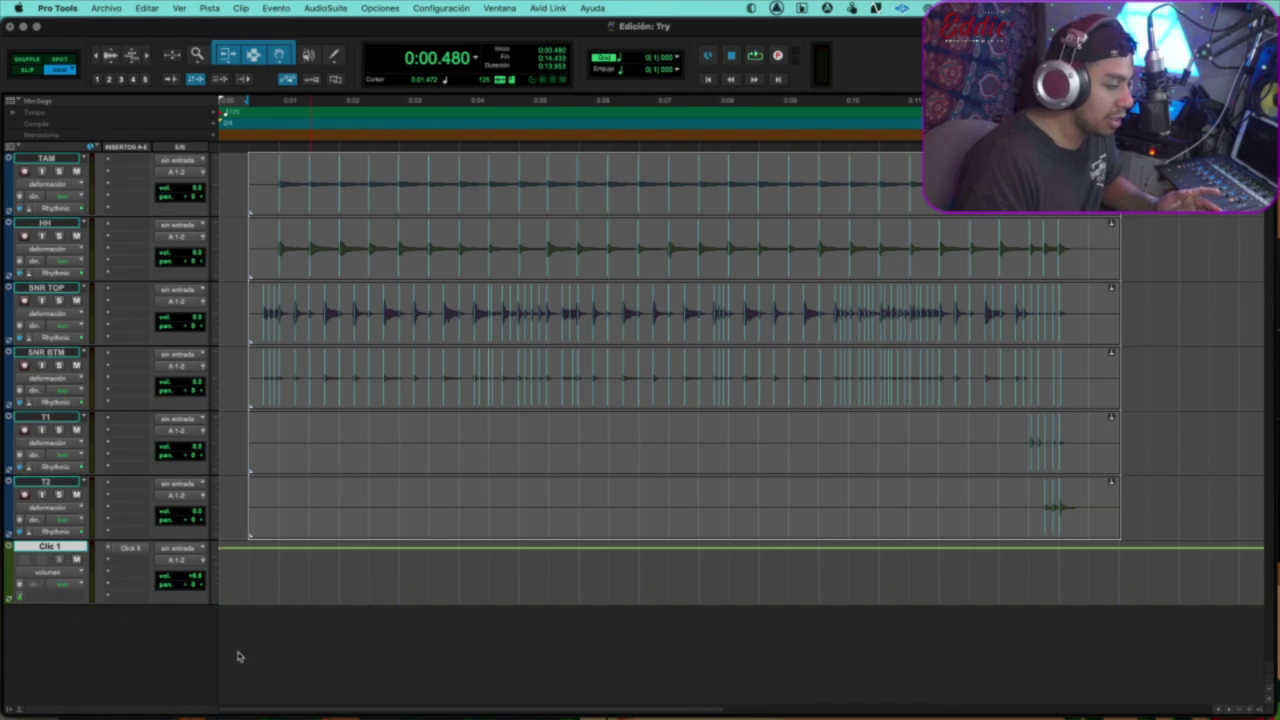
- Review the Elastic Audio properties of the six selected drum clips, leaving the values as they are
{"action": "left_click", "coordinate": [242, 8]}
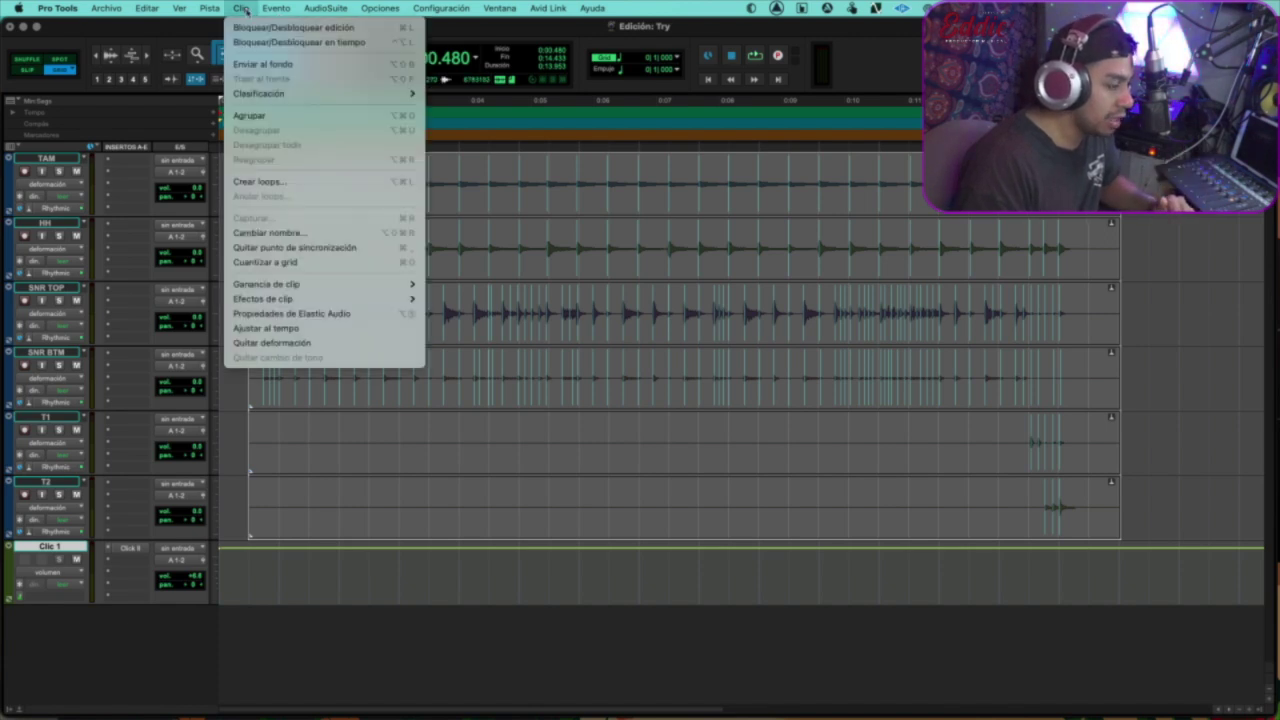
{"action": "left_click", "coordinate": [339, 314]}
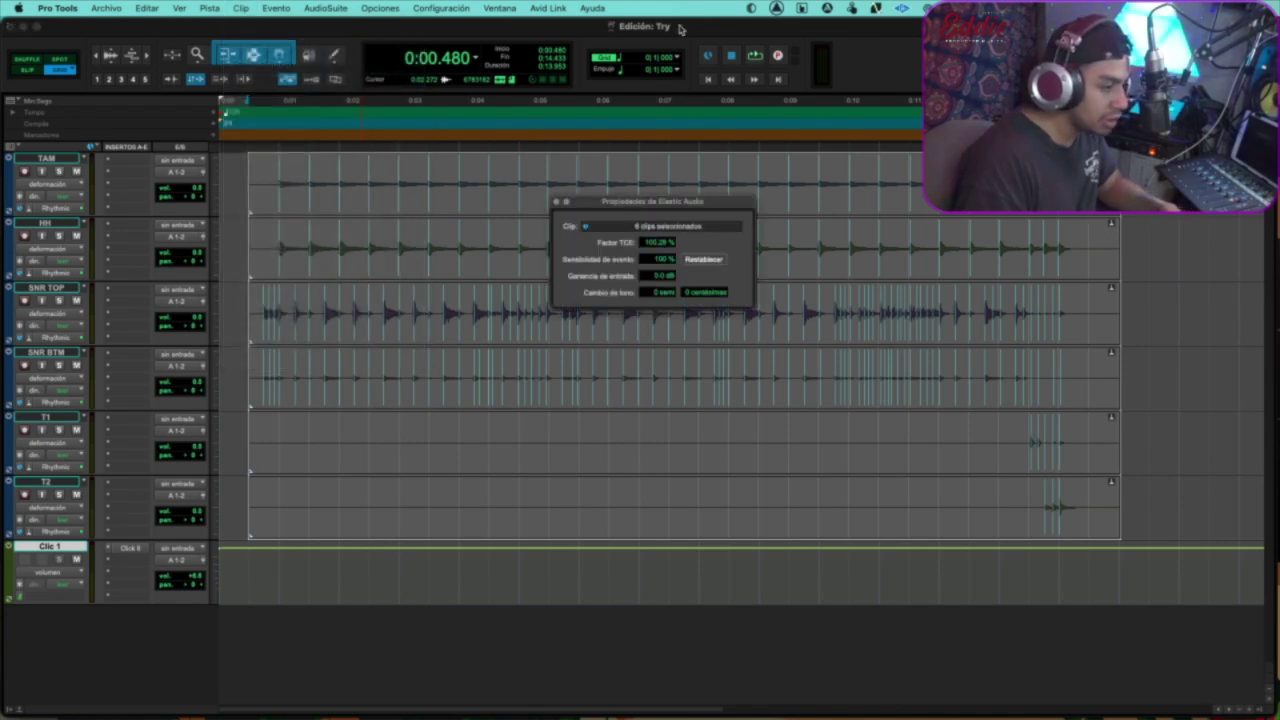
{"action": "left_click", "coordinate": [556, 202]}
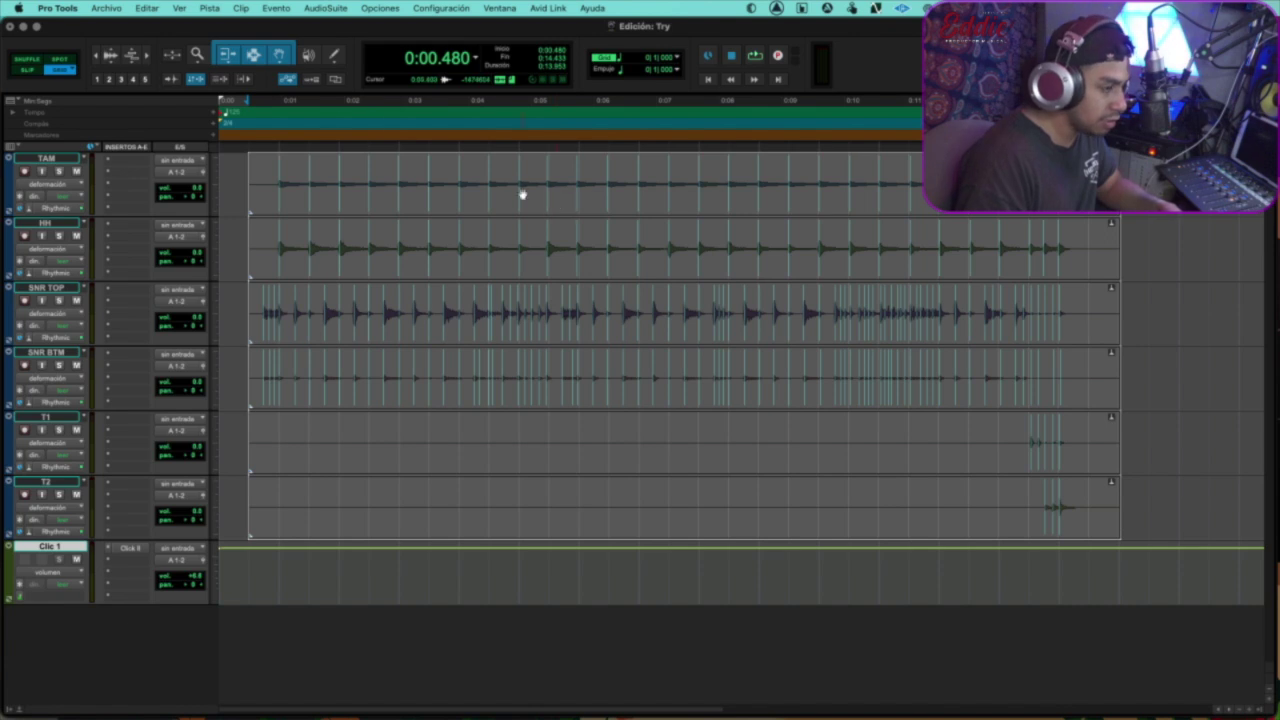
- Set the event sensitivity of the six selected drum clips to 93% in the Elastic Audio properties and close the window
{"action": "key", "text": "alt+KP_5"}
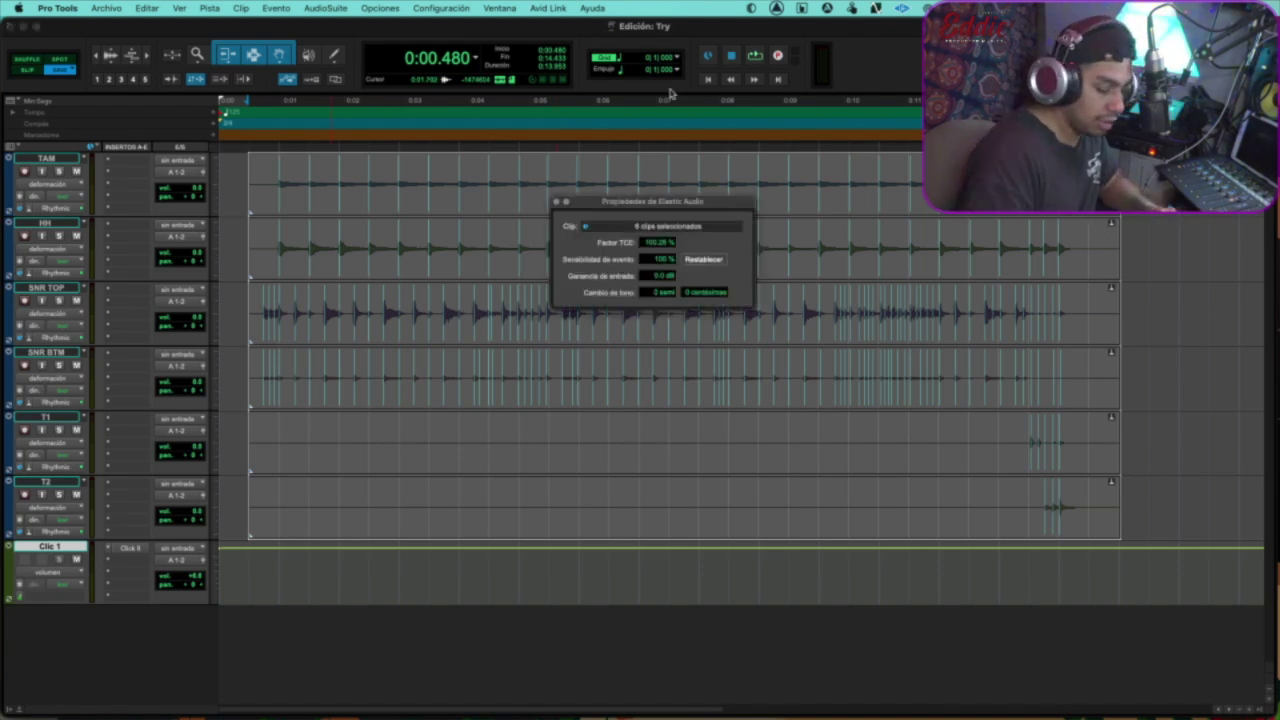
{"action": "left_click_drag", "start_coordinate": [632, 208], "coordinate": [484, 175]}
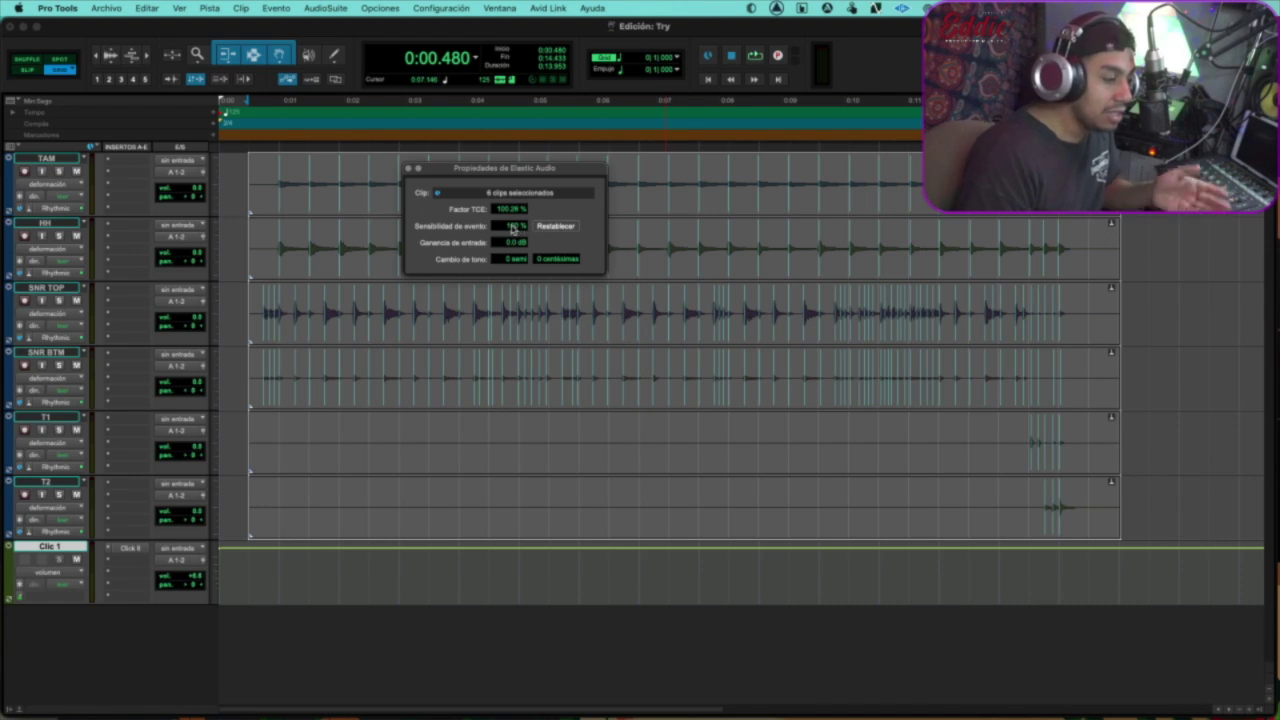
{"action": "mouse_move", "coordinate": [512, 228]}
{"action": "left_mouse_down"}
{"action": "mouse_move", "coordinate": [518, 259]}
{"action": "mouse_move", "coordinate": [520, 209]}
{"action": "left_mouse_up"}
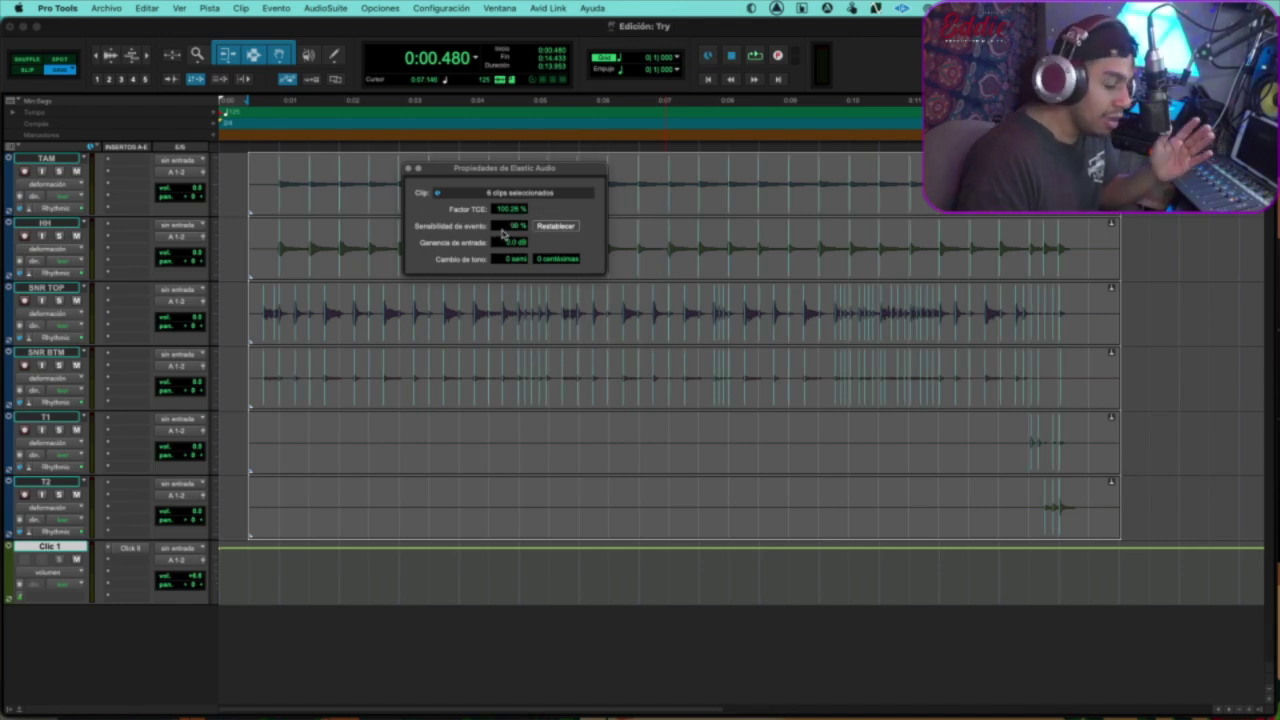
{"action": "left_click_drag", "start_coordinate": [512, 227], "coordinate": [512, 226]}
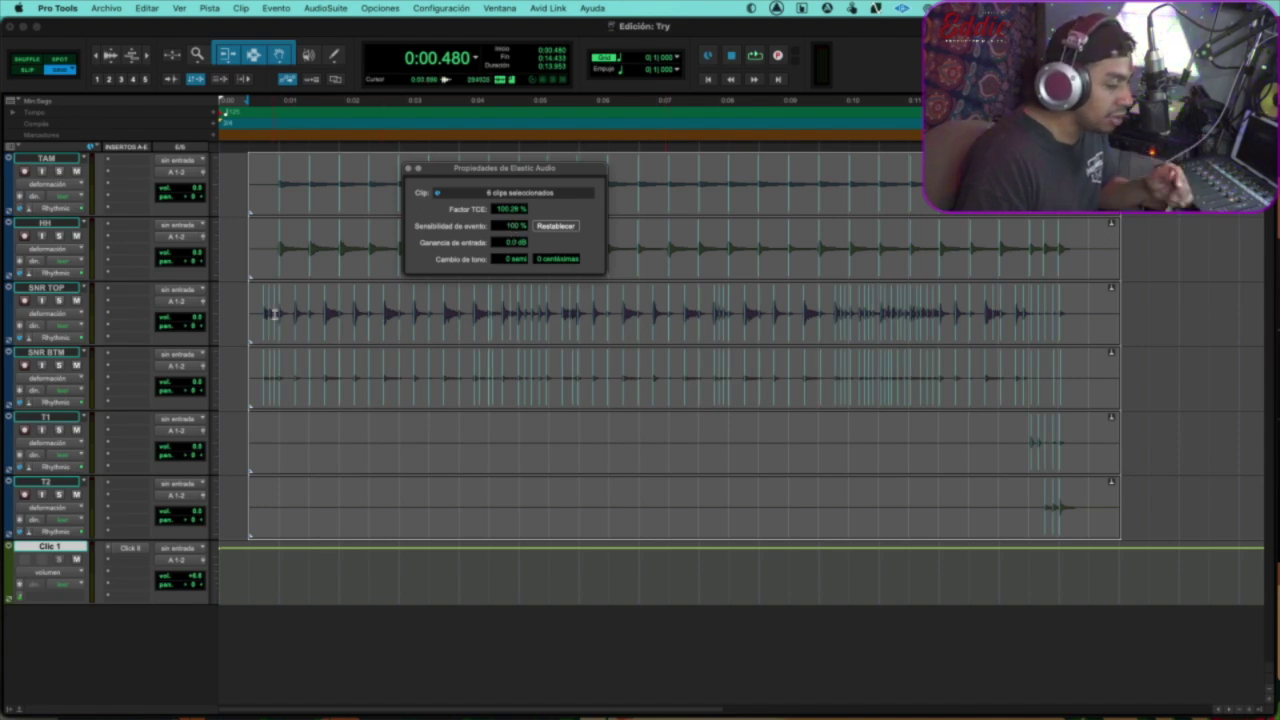
{"action": "left_click", "coordinate": [511, 228]}
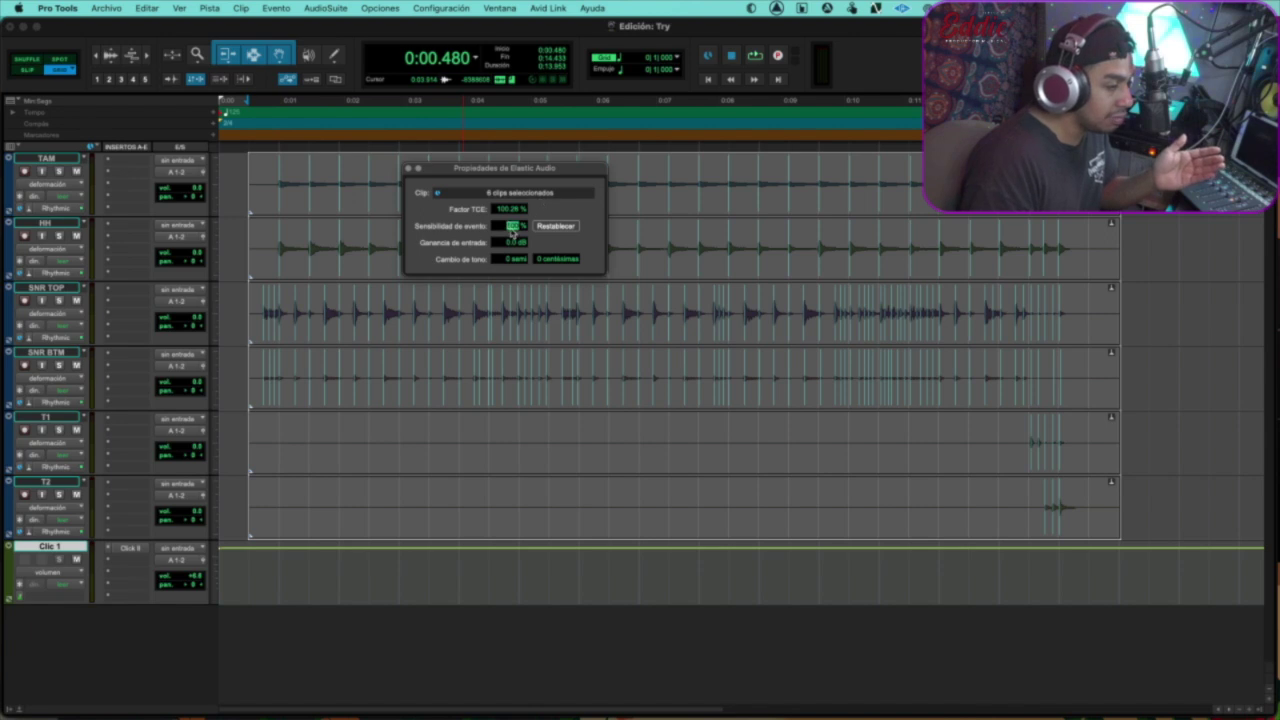
{"action": "left_click_drag", "start_coordinate": [512, 228], "coordinate": [508, 251]}
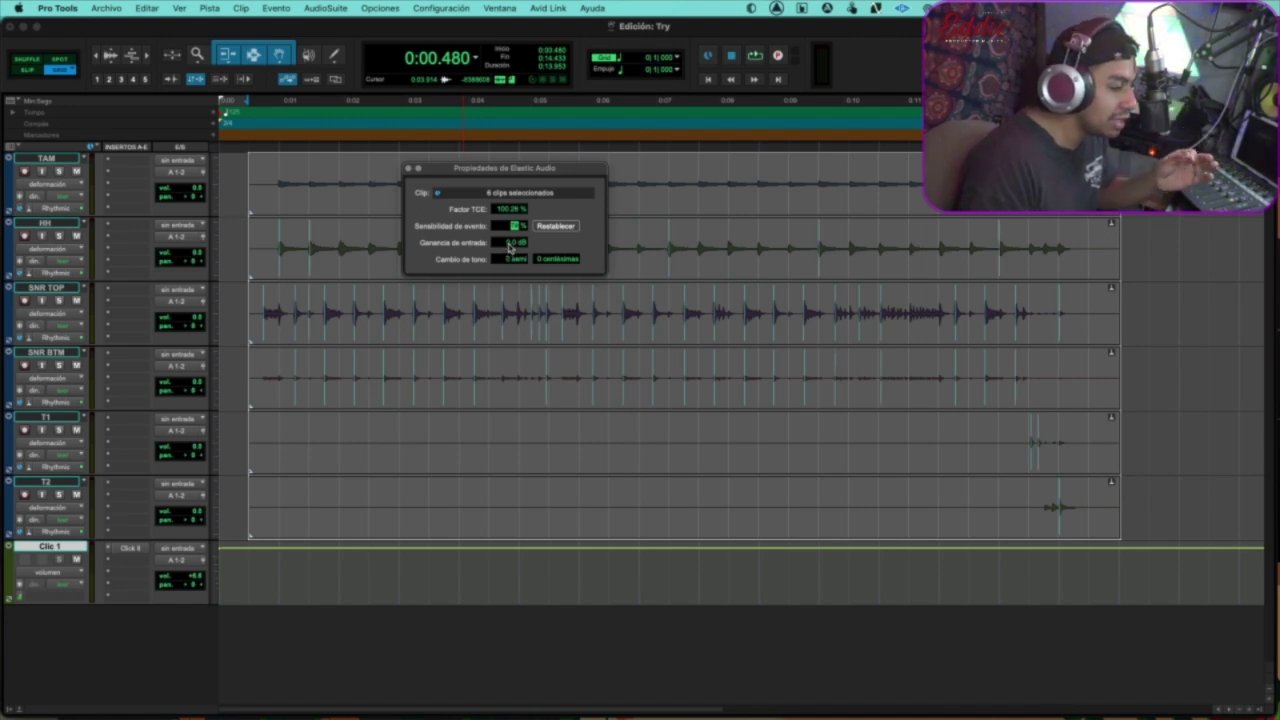
{"action": "left_click_drag", "start_coordinate": [519, 168], "coordinate": [517, 232]}
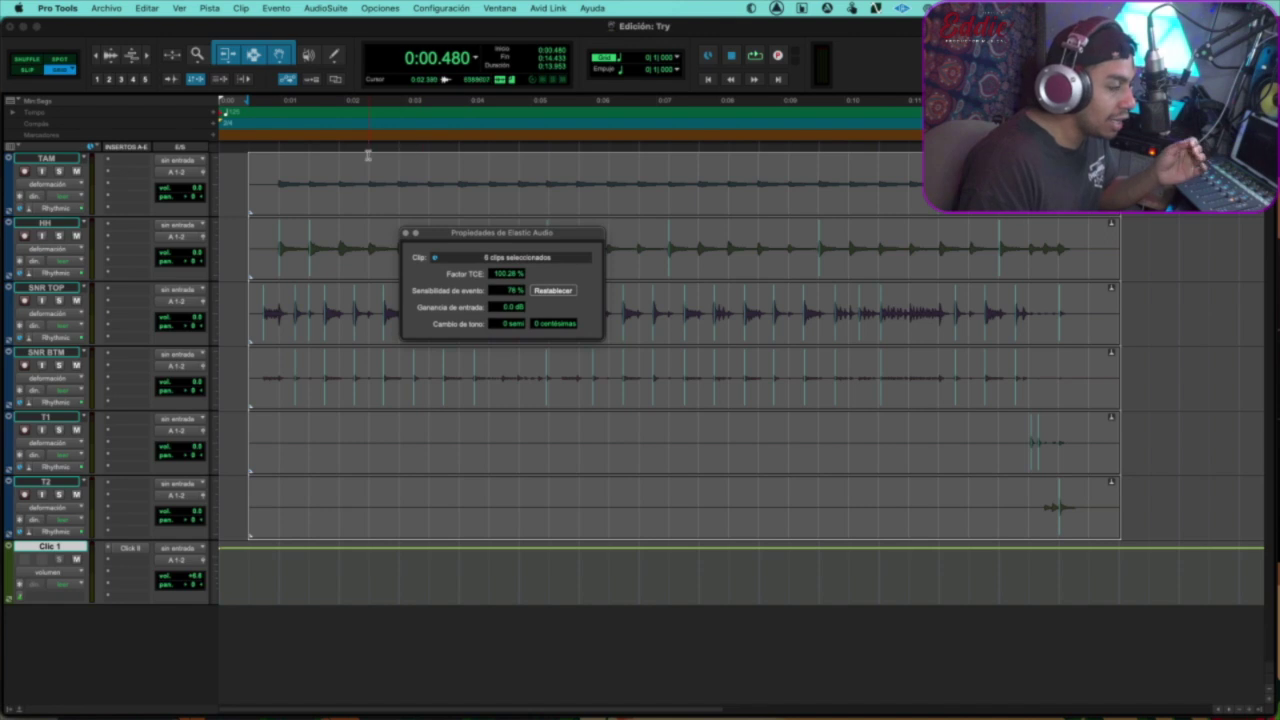
{"action": "mouse_move", "coordinate": [511, 292]}
{"action": "left_mouse_down"}
{"action": "mouse_move", "coordinate": [514, 272]}
{"action": "mouse_move", "coordinate": [502, 278]}
{"action": "mouse_move", "coordinate": [514, 285]}
{"action": "left_mouse_up"}
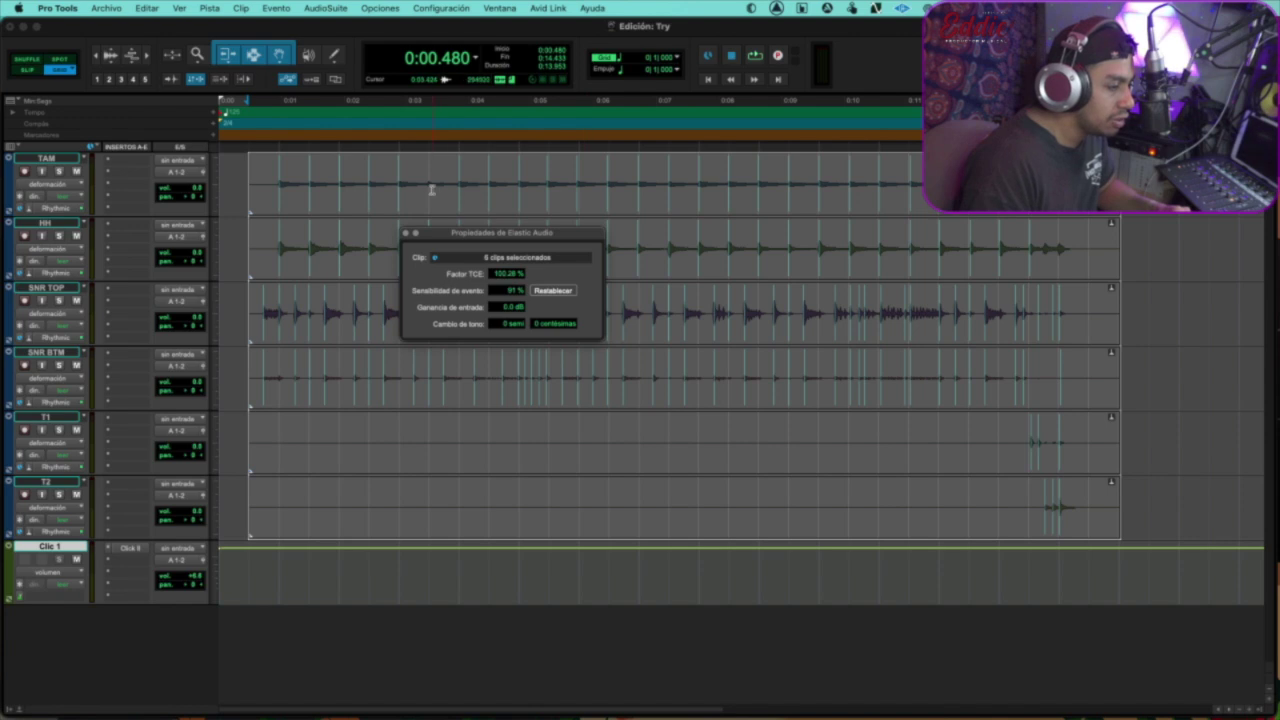
{"action": "left_click", "coordinate": [511, 291]}
{"action": "left_click_drag", "start_coordinate": [512, 290], "coordinate": [514, 289]}
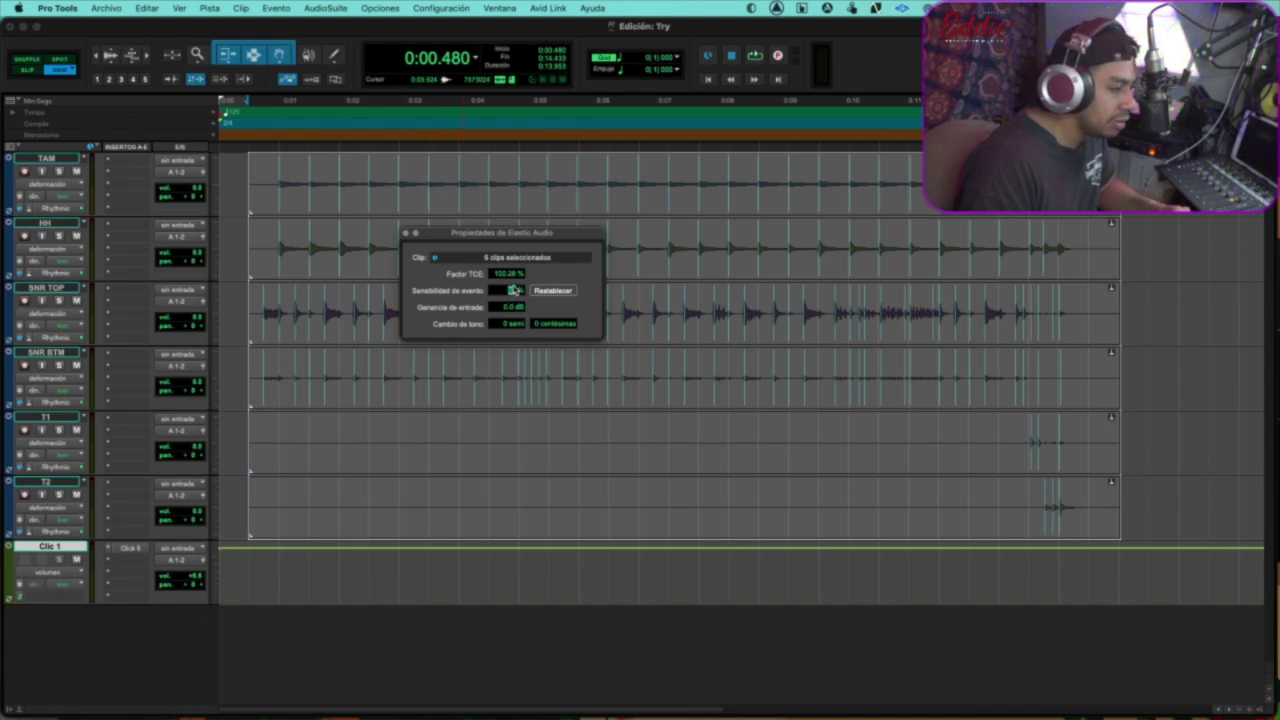
{"action": "left_click", "coordinate": [503, 307]}
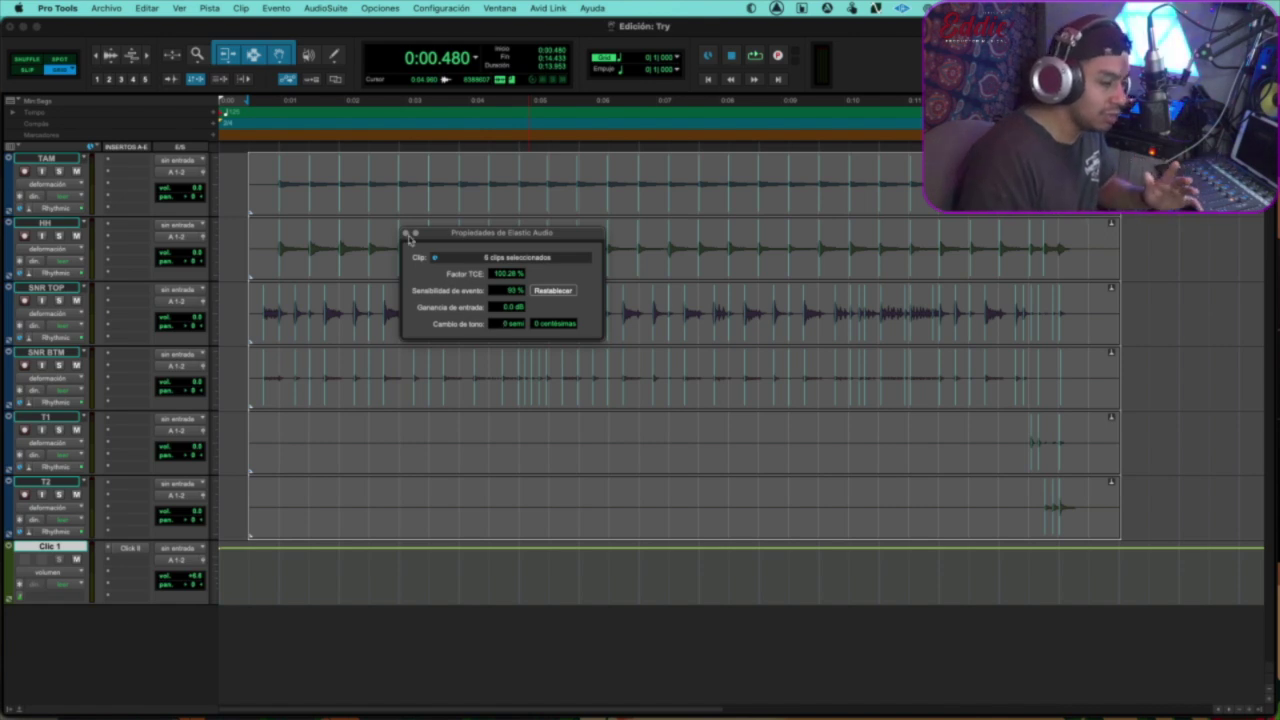
{"action": "left_click", "coordinate": [407, 233]}
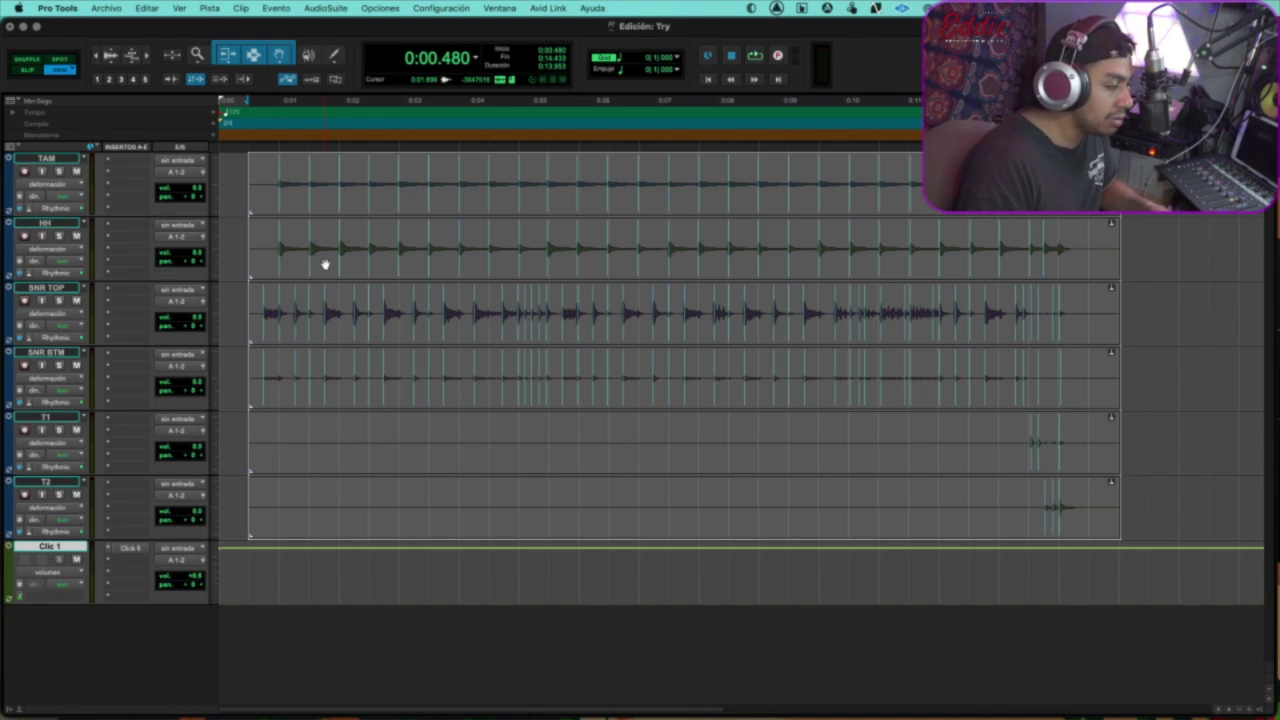
- Quantize the Elastic Audio events of the drum clips to a 1/2 note grid and close the Quantize window
{"action": "key", "text": "alt+0"}
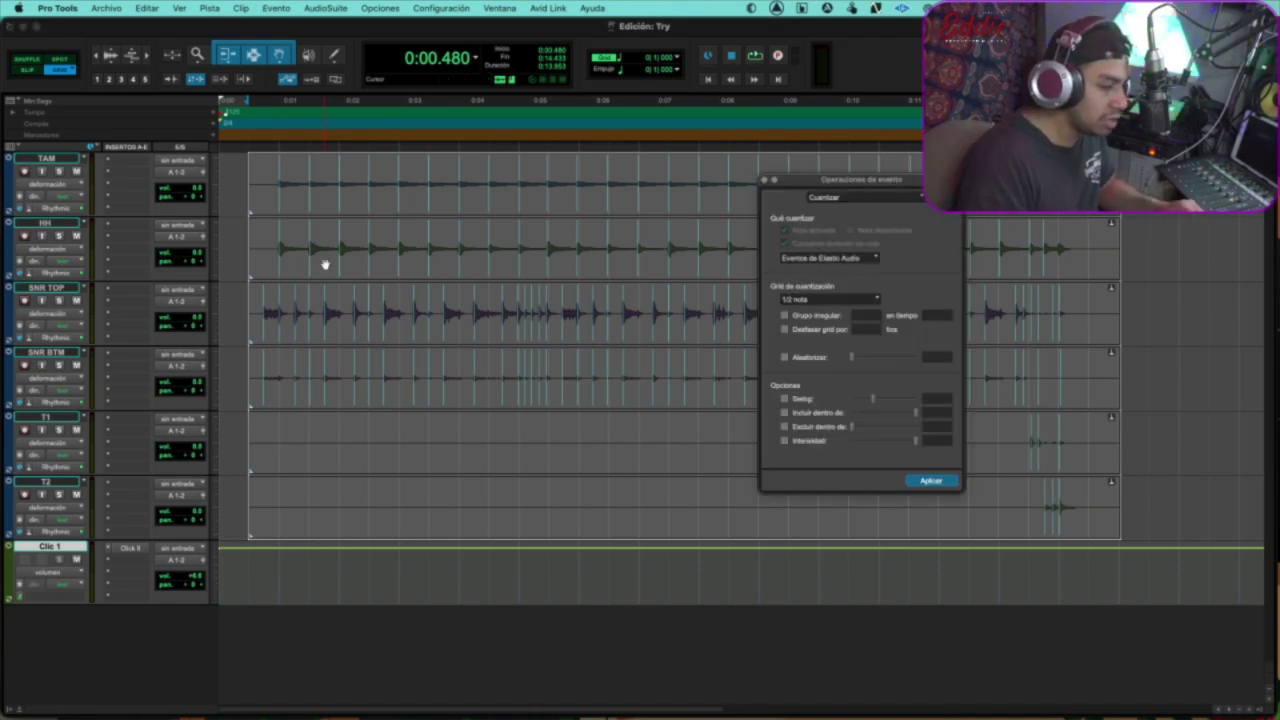
{"action": "left_click", "coordinate": [924, 481]}
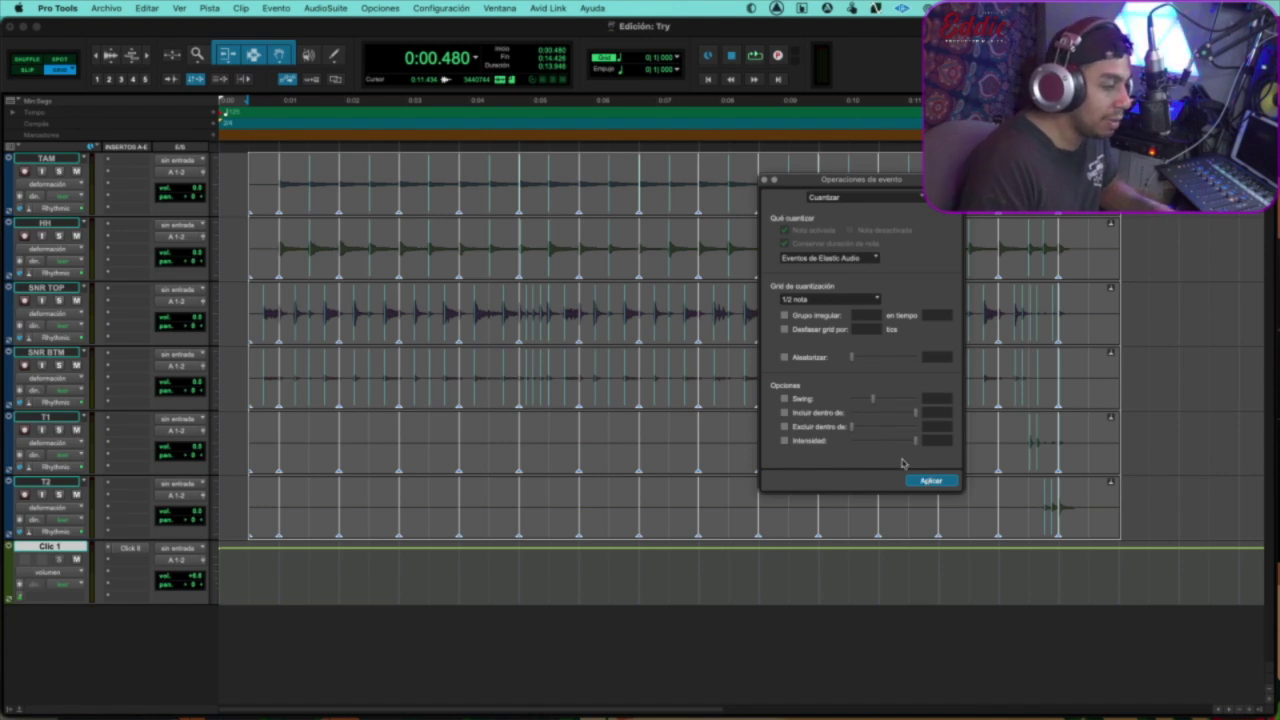
{"action": "left_click", "coordinate": [765, 180]}
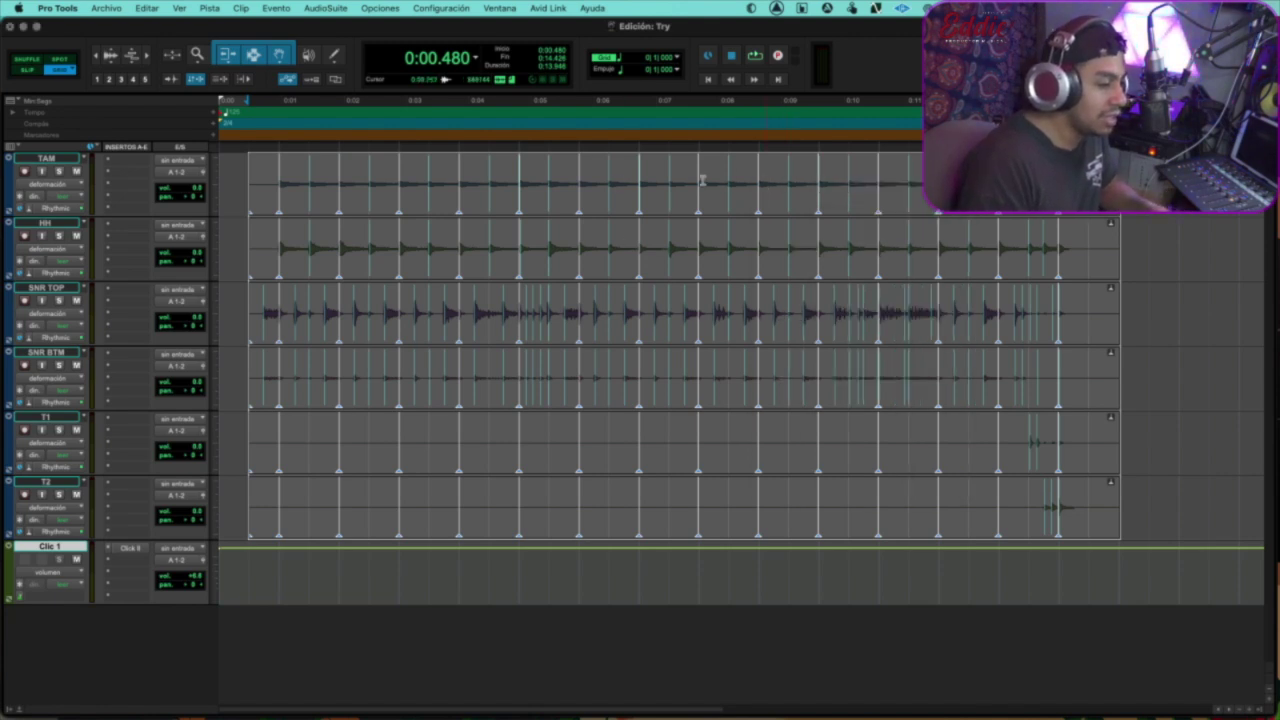
- Try removing the warp marker at about 0:04.8 from all grouped drum tracks
{"action": "left_click", "coordinate": [604, 180]}
{"action": "key", "text": "super+bracketright"}
{"action": "key", "text": "super+bracketright"}
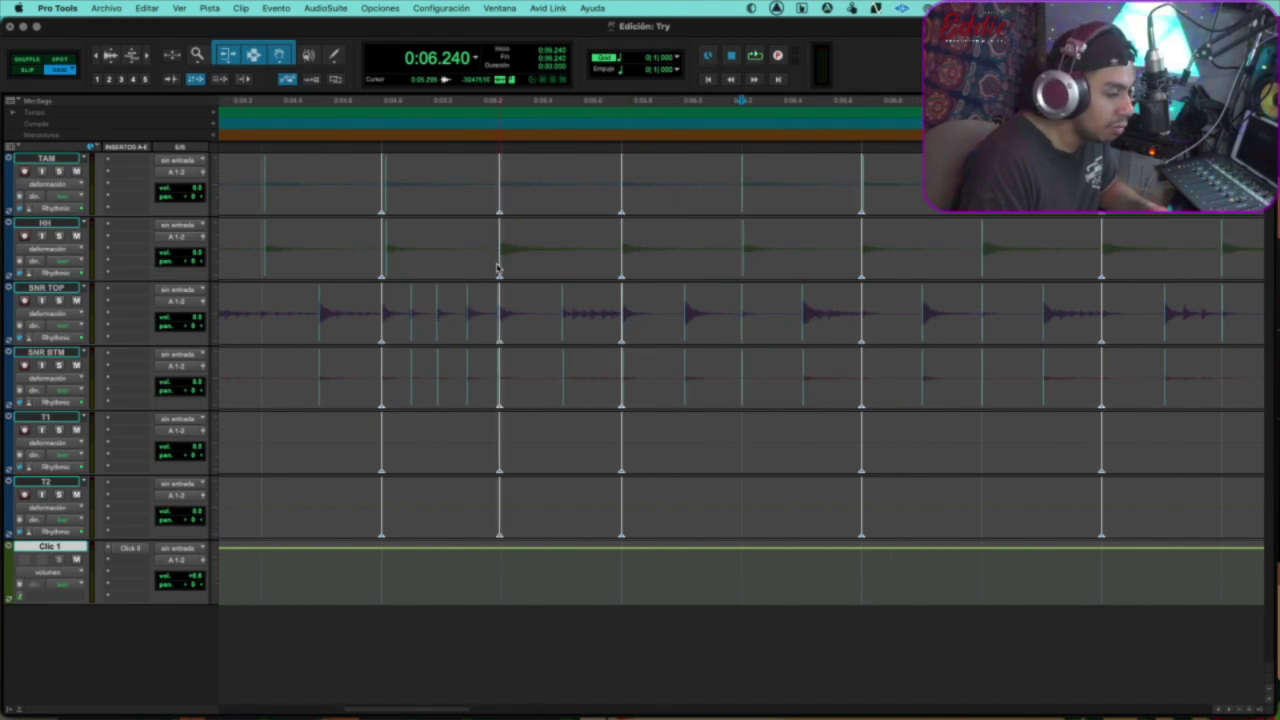
{"action": "left_click", "coordinate": [381, 268]}
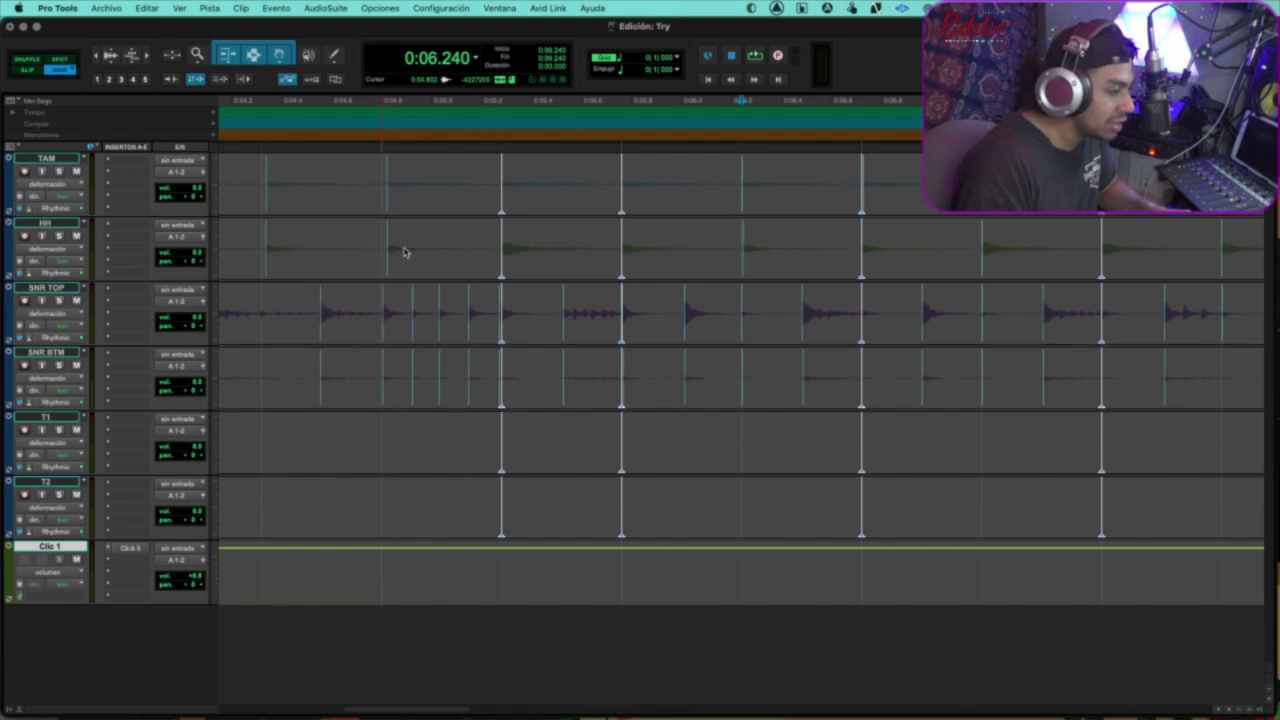
- Try a grouped warp marker on the snare hit just before 0:05.280 and remove it from all drum tracks
{"action": "key", "text": "super+bracketright"}
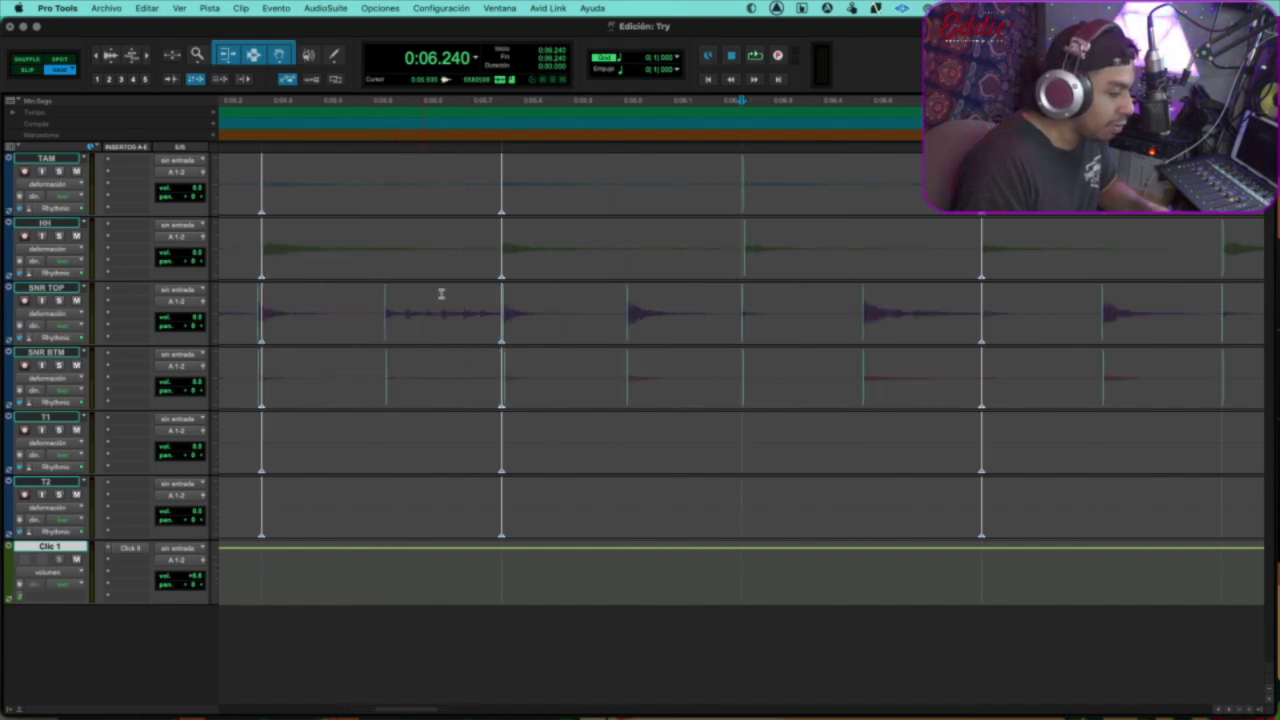
{"action": "left_click", "coordinate": [501, 325]}
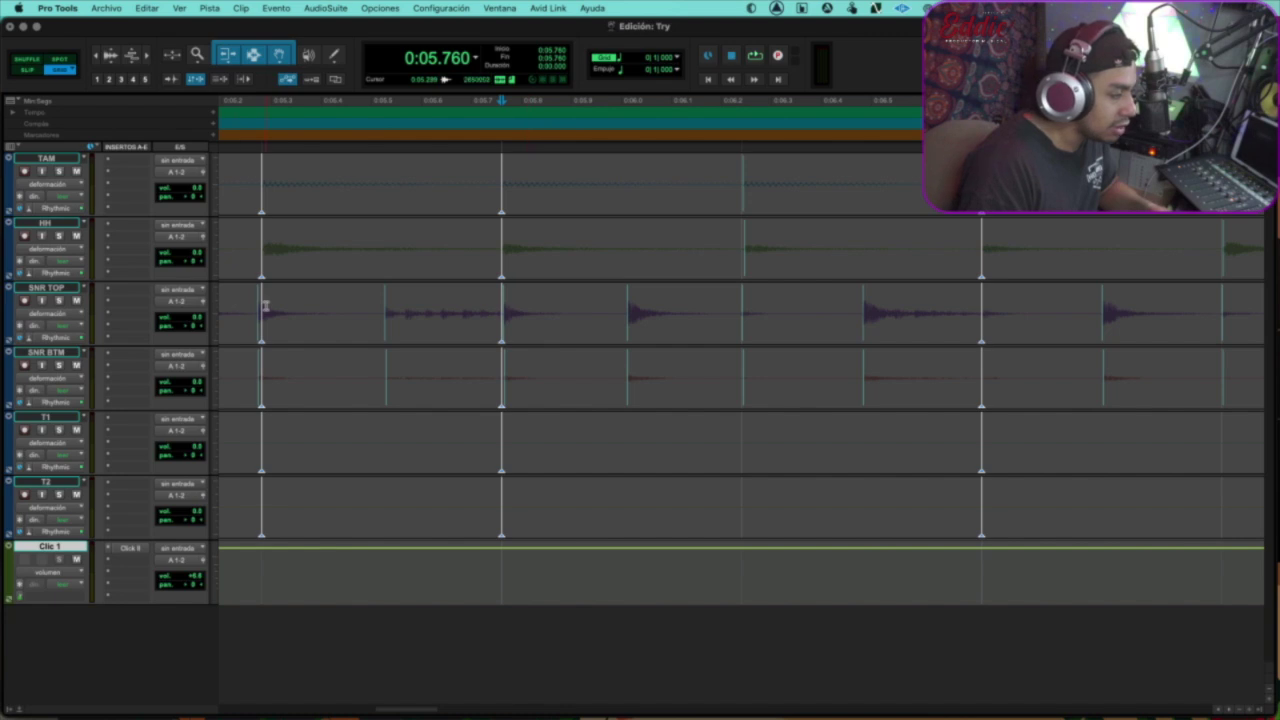
{"action": "scroll", "coordinate": [266, 303], "scroll_direction": "left", "scroll_amount": 2}
{"action": "left_click", "coordinate": [299, 297]}
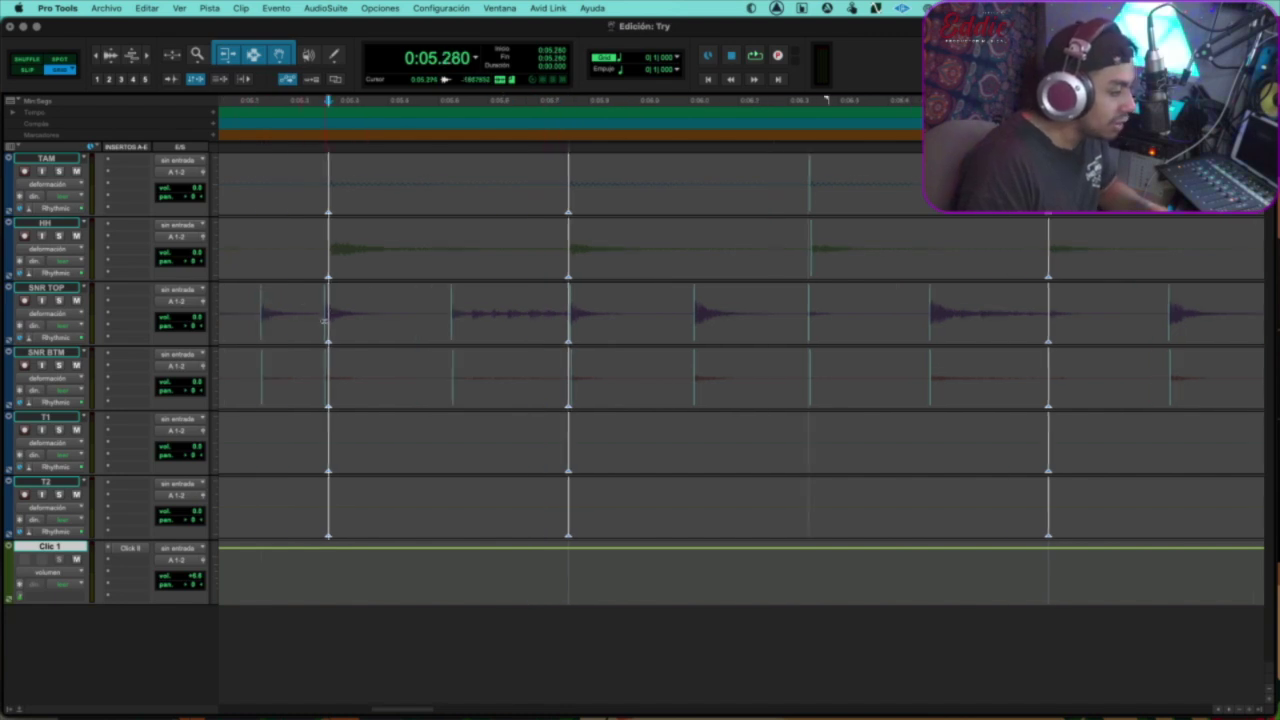
{"action": "left_click_drag", "start_coordinate": [323, 326], "coordinate": [325, 333]}
{"action": "scroll", "coordinate": [406, 306], "scroll_direction": "up", "scroll_amount": 2}
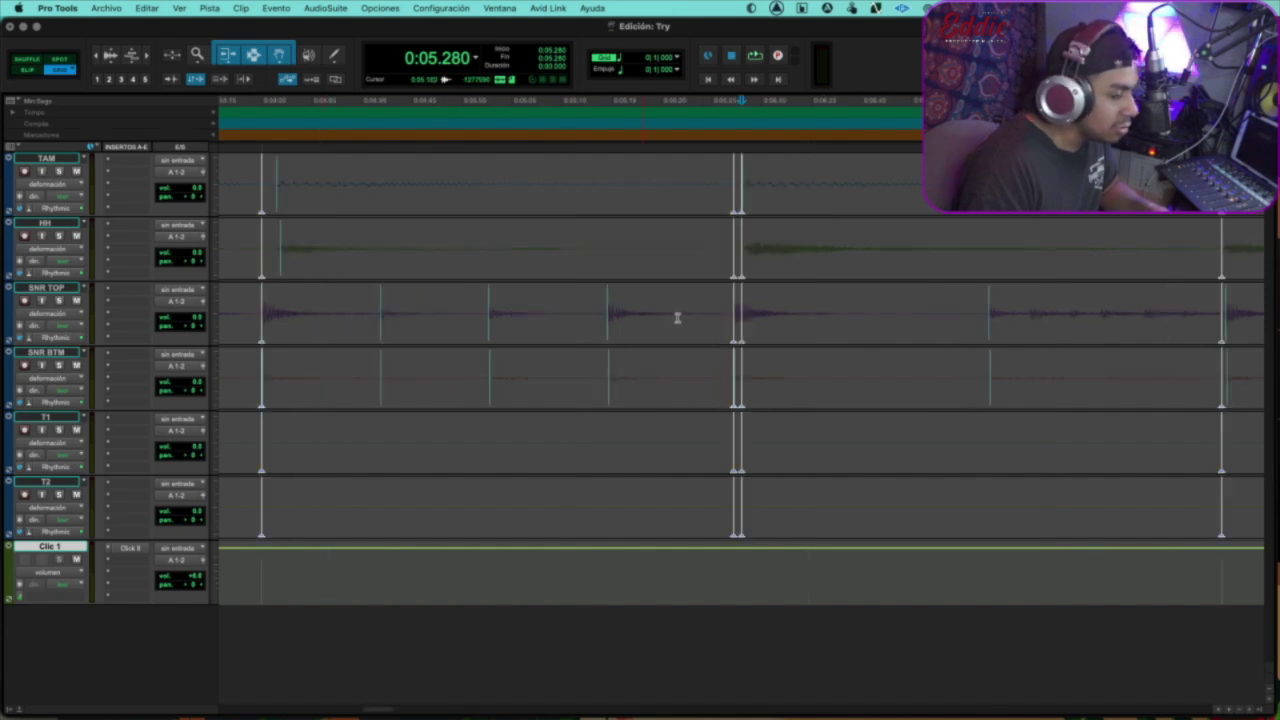
{"action": "scroll", "coordinate": [674, 320], "scroll_direction": "up", "scroll_amount": 3}
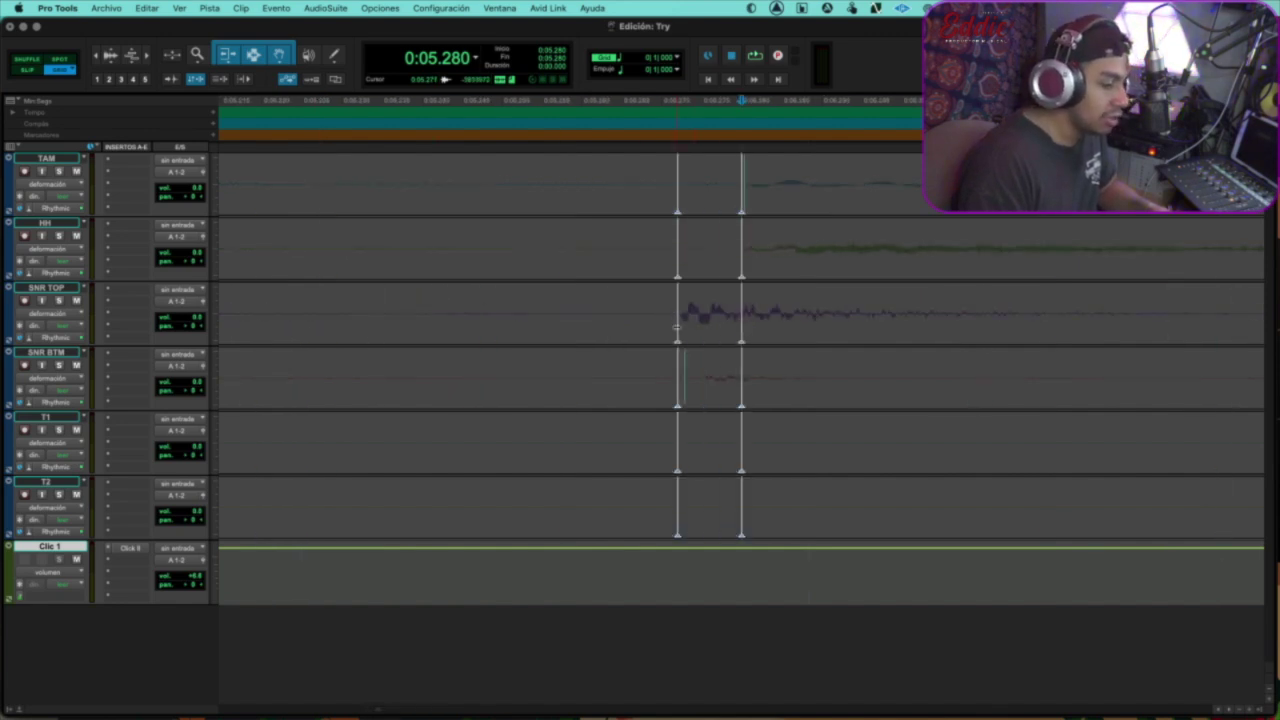
{"action": "left_click", "coordinate": [676, 337]}
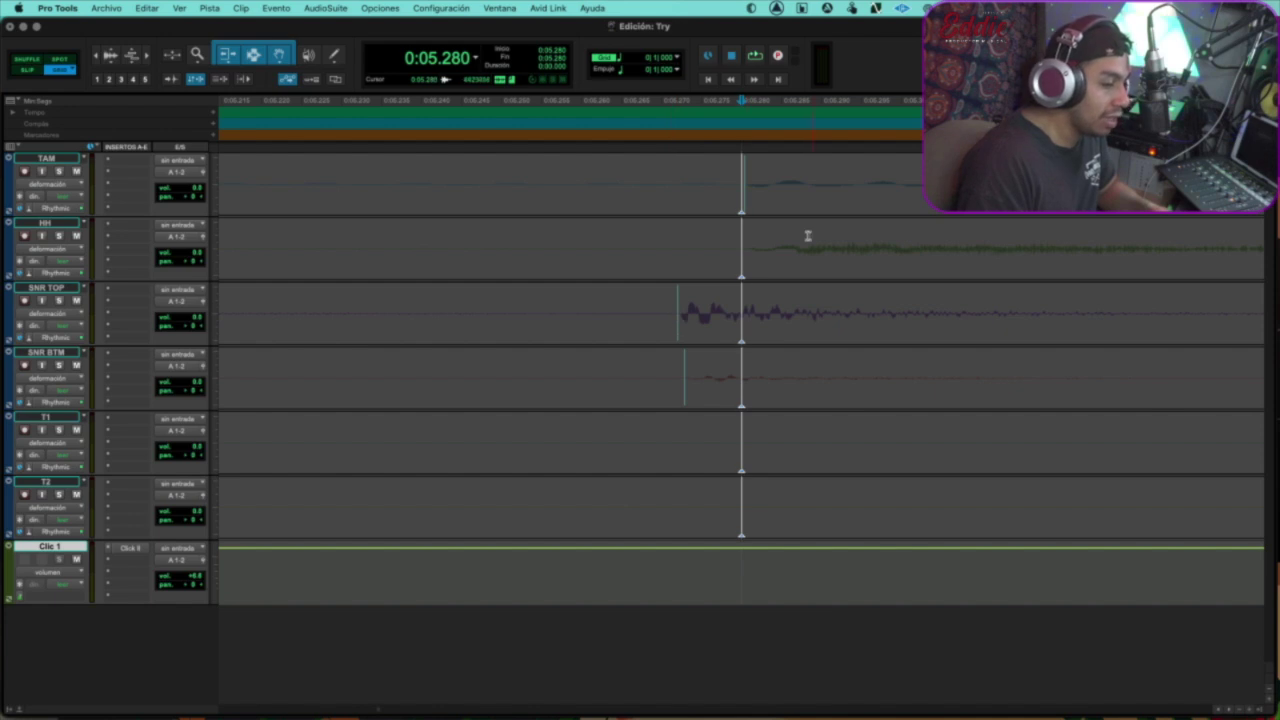
- Examine how the snare and hi-hat hits around 0:05.280 sit against the quantized warp markers and the grid
{"action": "scroll", "coordinate": [753, 214], "scroll_direction": "down", "scroll_amount": 3}
{"action": "scroll", "coordinate": [753, 214], "scroll_direction": "right", "scroll_amount": 3}
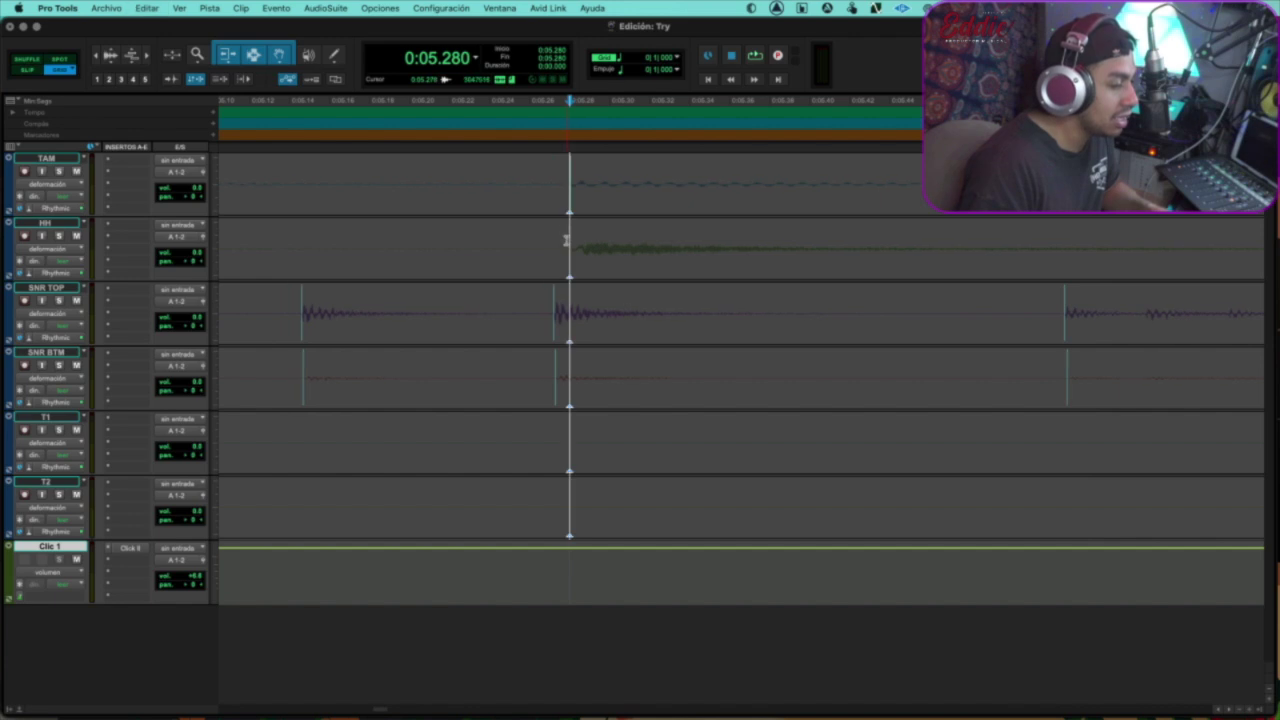
{"action": "key", "text": "super+bracketleft"}
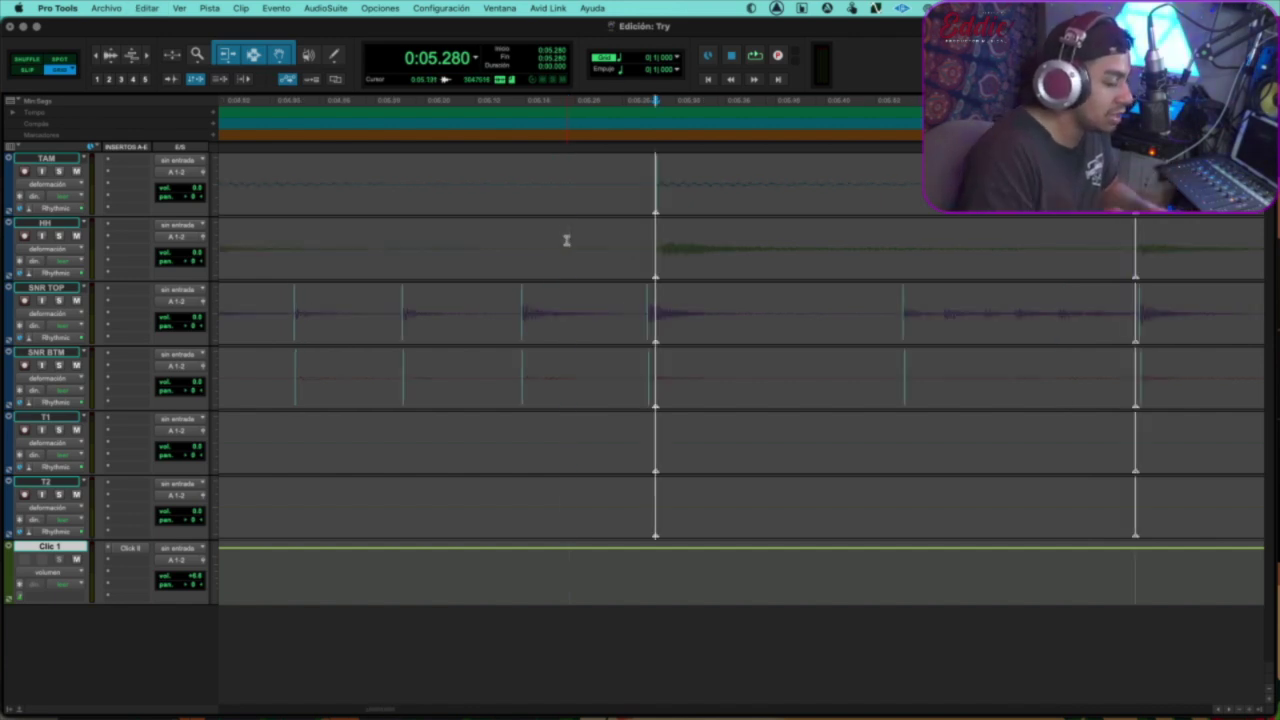
{"action": "key", "text": "super+bracketleft"}
{"action": "scroll", "coordinate": [466, 183], "scroll_direction": "right", "scroll_amount": 1}
{"action": "scroll", "coordinate": [472, 269], "scroll_direction": "up", "scroll_amount": 2}
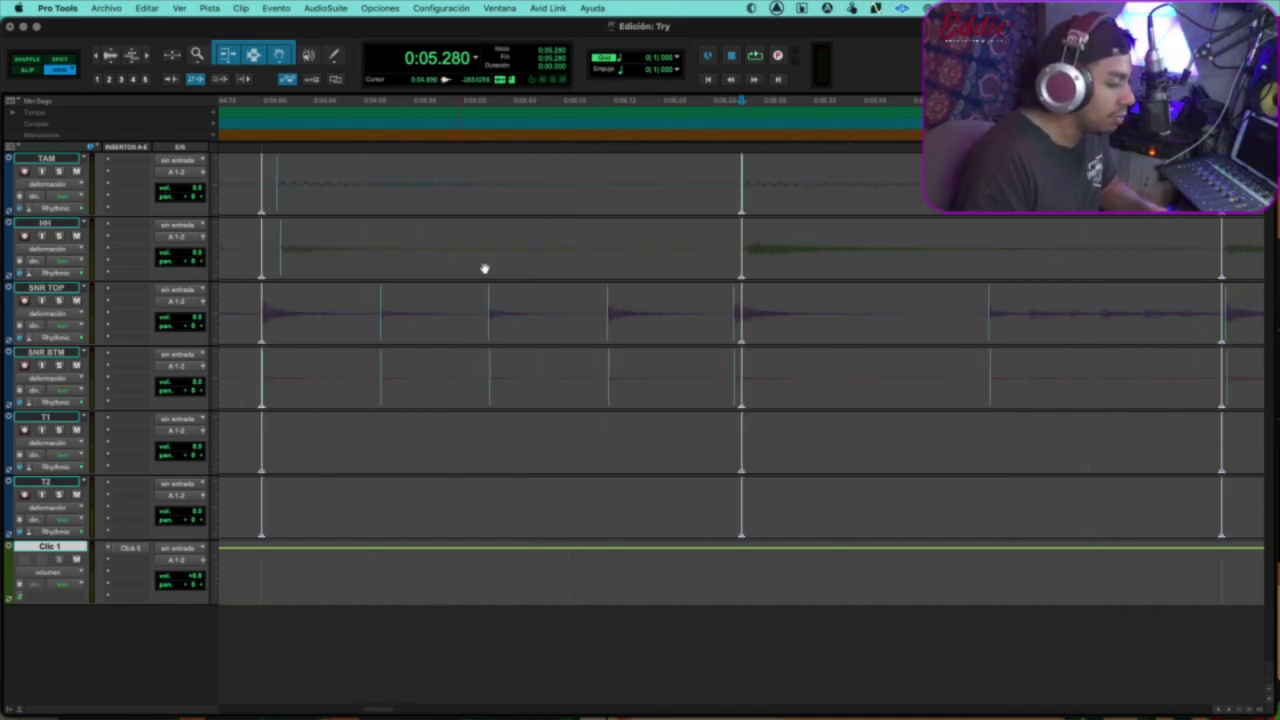
{"action": "scroll", "coordinate": [481, 269], "scroll_direction": "left", "scroll_amount": 3}
{"action": "key", "text": "super+bracketleft"}
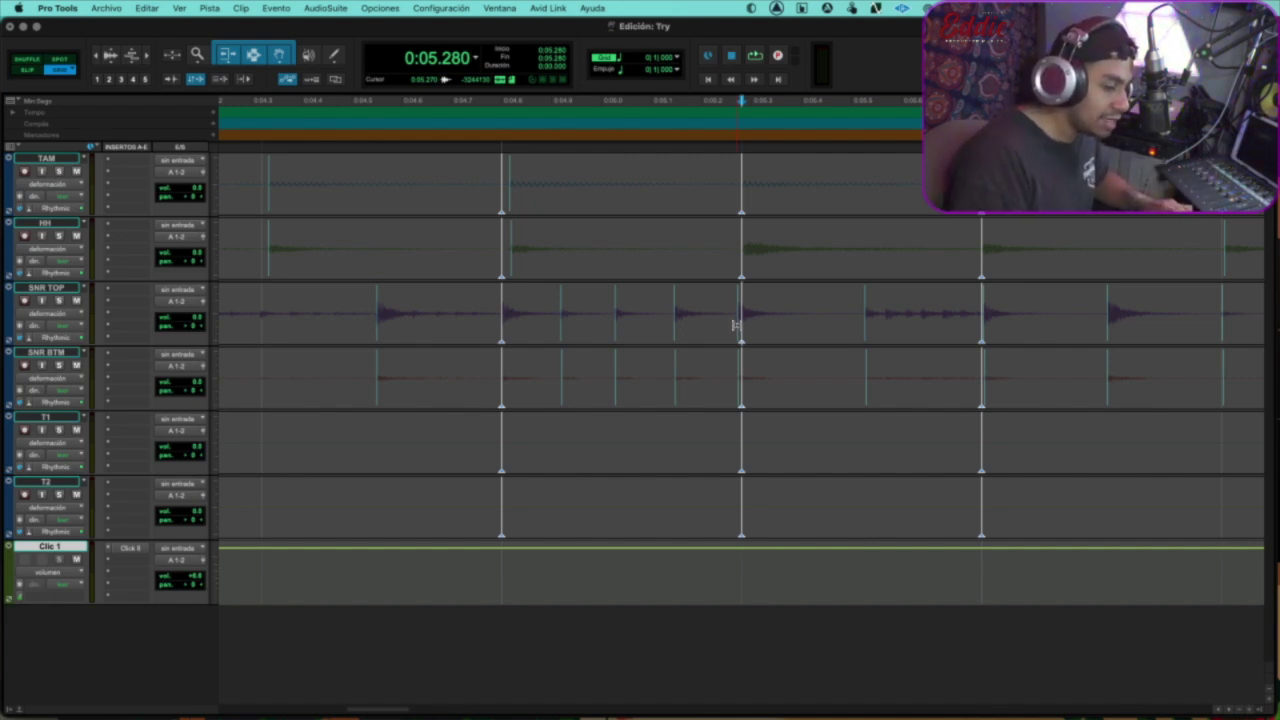
- Try warping only the snare top hit near 0:05.280 without the group, and undo the attempts
{"action": "left_click", "coordinate": [735, 325]}
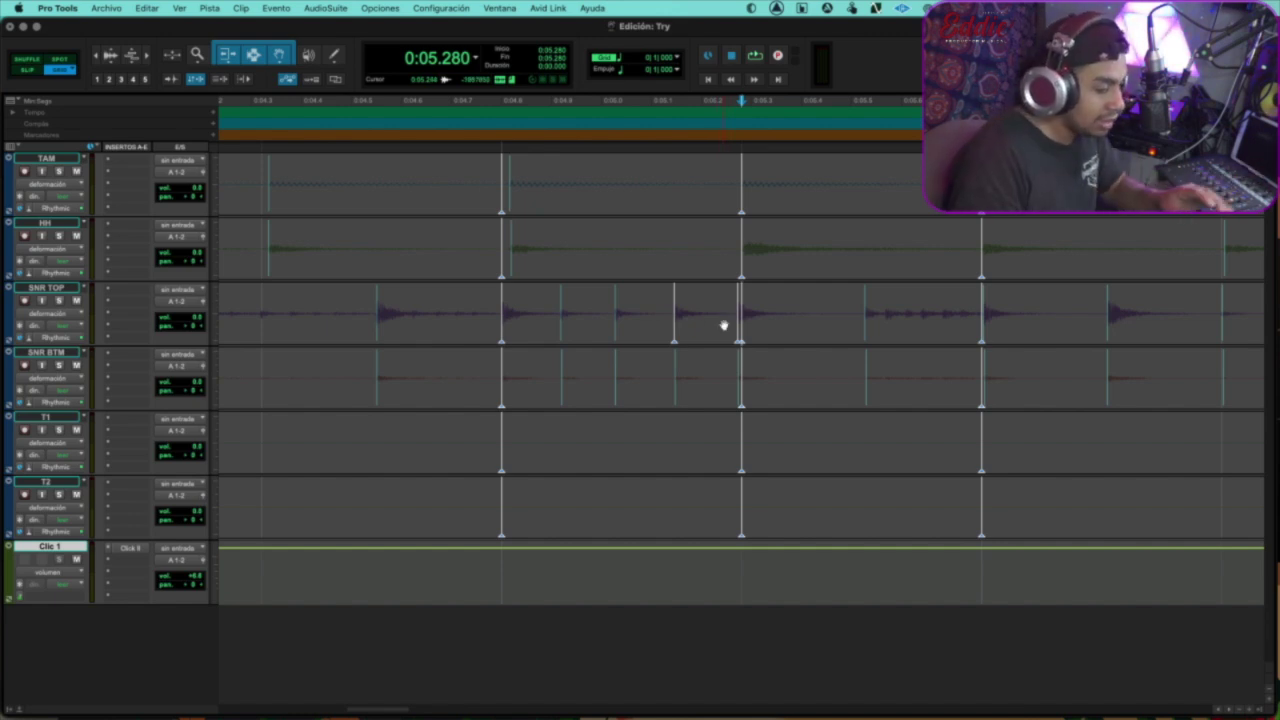
{"action": "key", "text": "super+z"}
{"action": "key", "text": "super+z"}
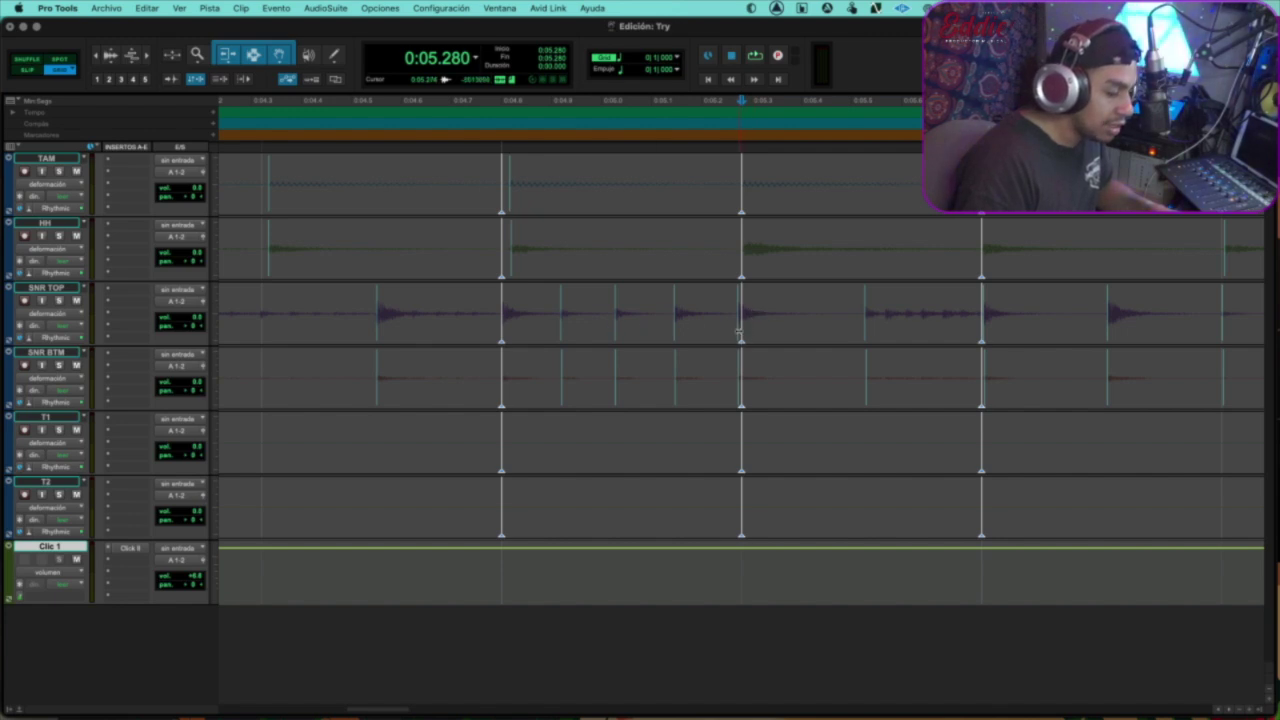
{"action": "mouse_move", "coordinate": [742, 330]}
{"action": "left_mouse_down"}
{"action": "mouse_move", "coordinate": [827, 320]}
{"action": "mouse_move", "coordinate": [639, 320]}
{"action": "mouse_move", "coordinate": [826, 320]}
{"action": "mouse_move", "coordinate": [666, 328]}
{"action": "mouse_move", "coordinate": [811, 330]}
{"action": "mouse_move", "coordinate": [632, 345]}
{"action": "mouse_move", "coordinate": [828, 348]}
{"action": "mouse_move", "coordinate": [812, 348]}
{"action": "left_mouse_up"}
{"action": "key", "text": "super+z"}
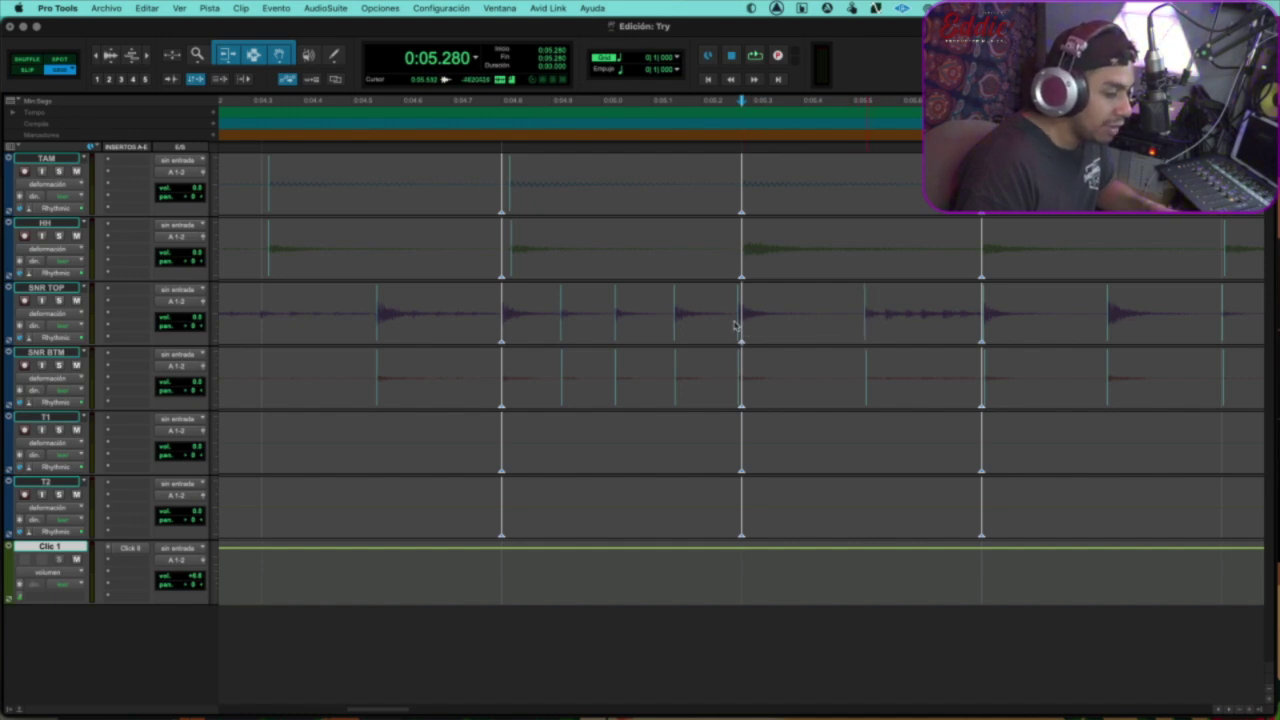
- Add individual warp markers to the snare bottom and snare top tracks on the hits before and after 0:05.280
{"action": "left_click", "coordinate": [675, 394]}
{"action": "key", "text": "b"}
{"action": "left_click", "coordinate": [674, 325]}
{"action": "key", "text": "b"}
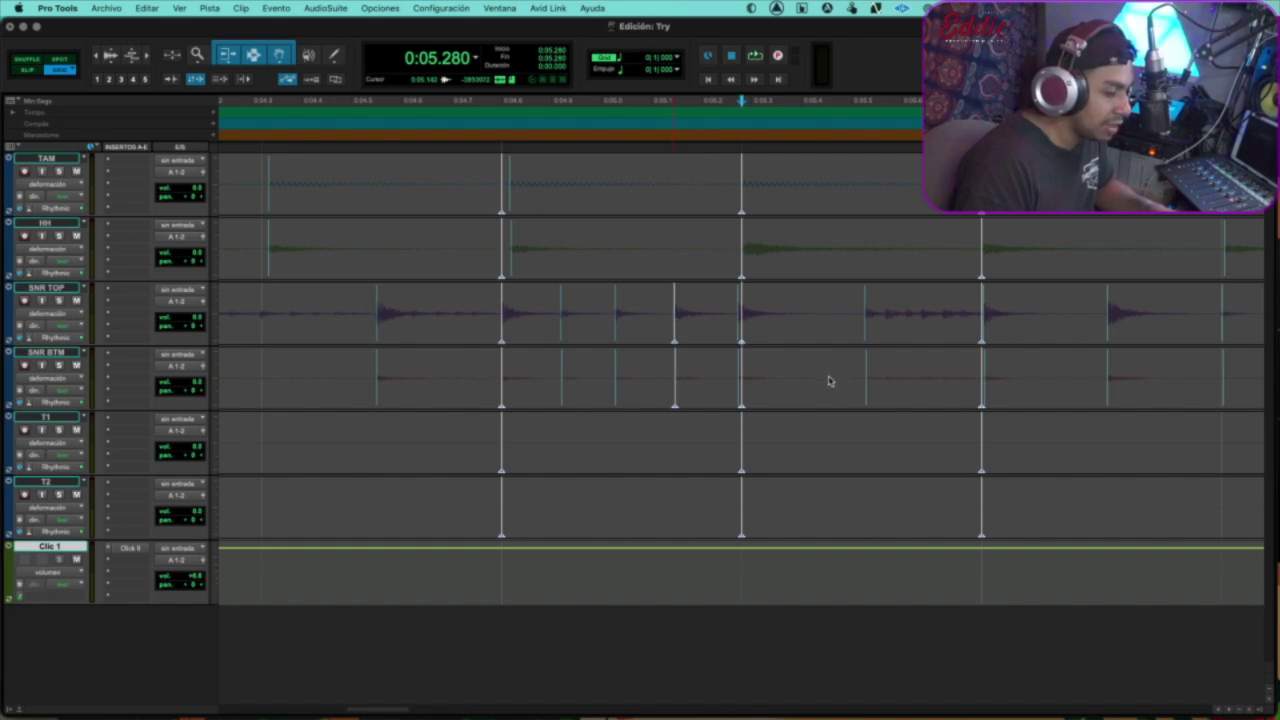
{"action": "left_click", "coordinate": [866, 382]}
{"action": "key", "text": "b"}
{"action": "left_click", "coordinate": [866, 334]}
{"action": "key", "text": "b"}
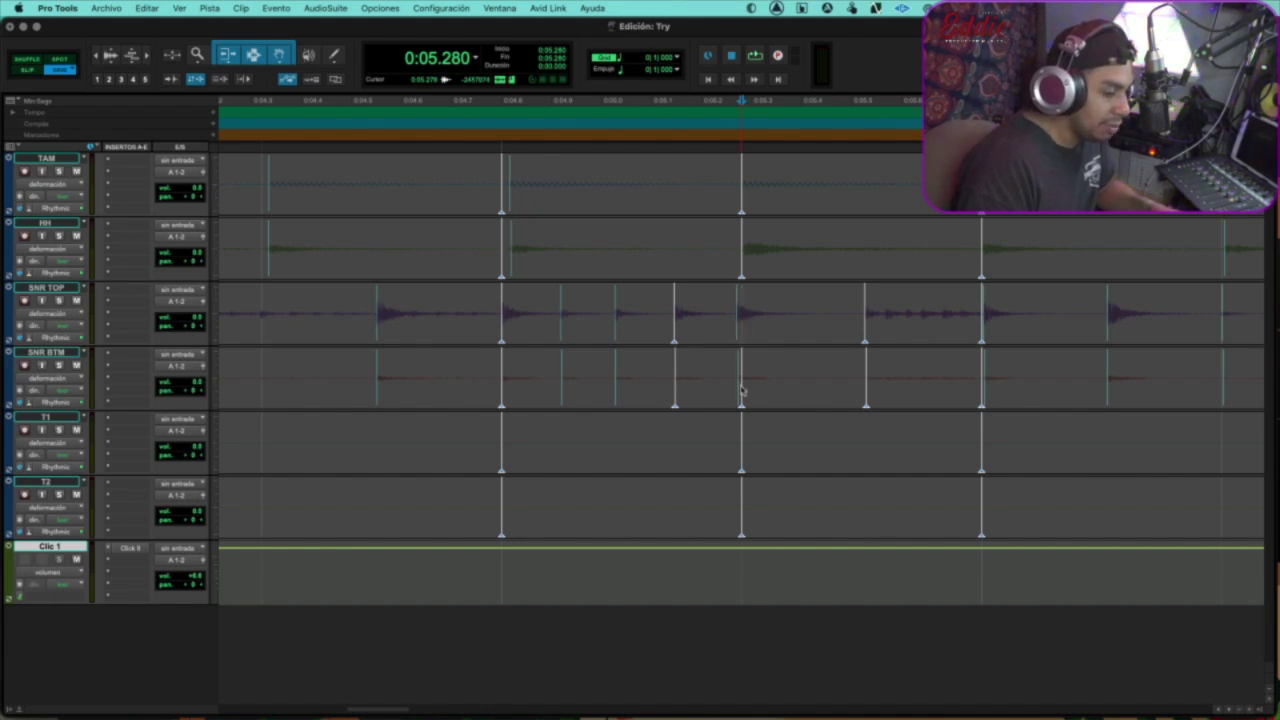
- Warp the snare top and bottom hit onto the 0:05.280 grid line, and check the track and group lists
{"action": "left_click", "coordinate": [745, 335]}
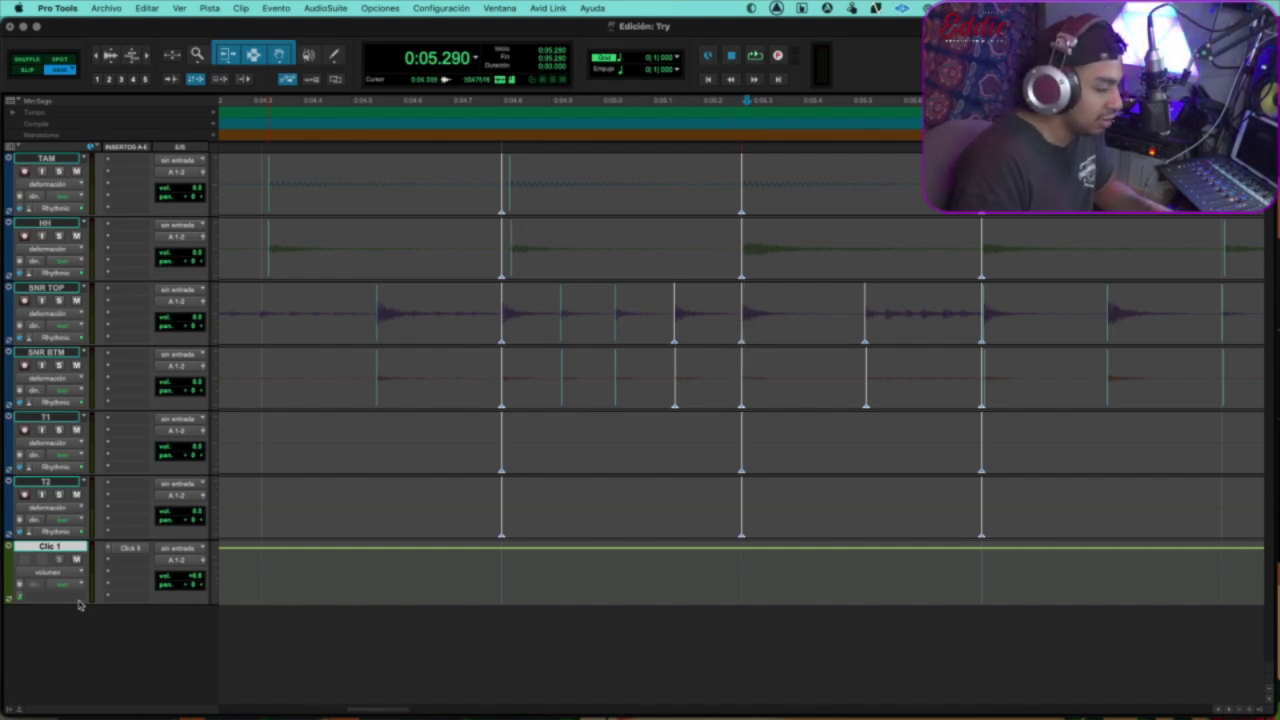
{"action": "left_click", "coordinate": [12, 711]}
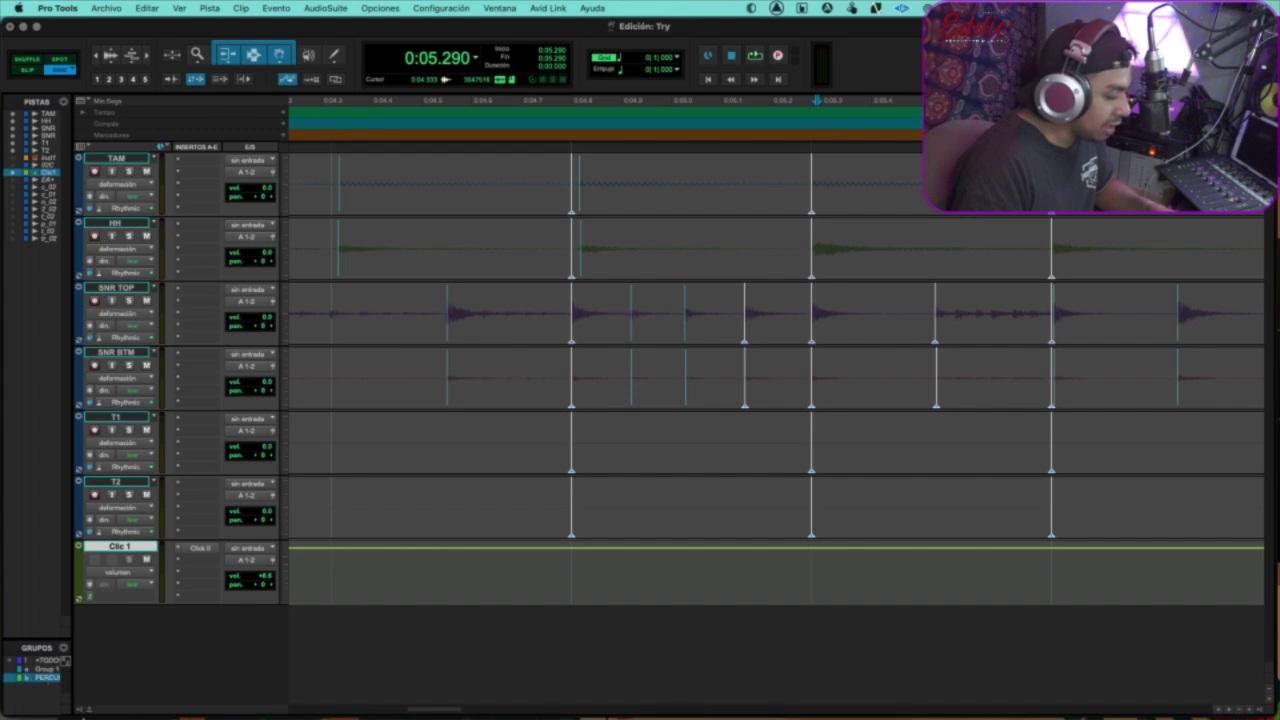
{"action": "left_click", "coordinate": [12, 711]}
- Play the drums with the click from 0:04.320 to check the corrected snare hit
{"action": "left_click", "coordinate": [747, 310]}
{"action": "key", "text": "space"}
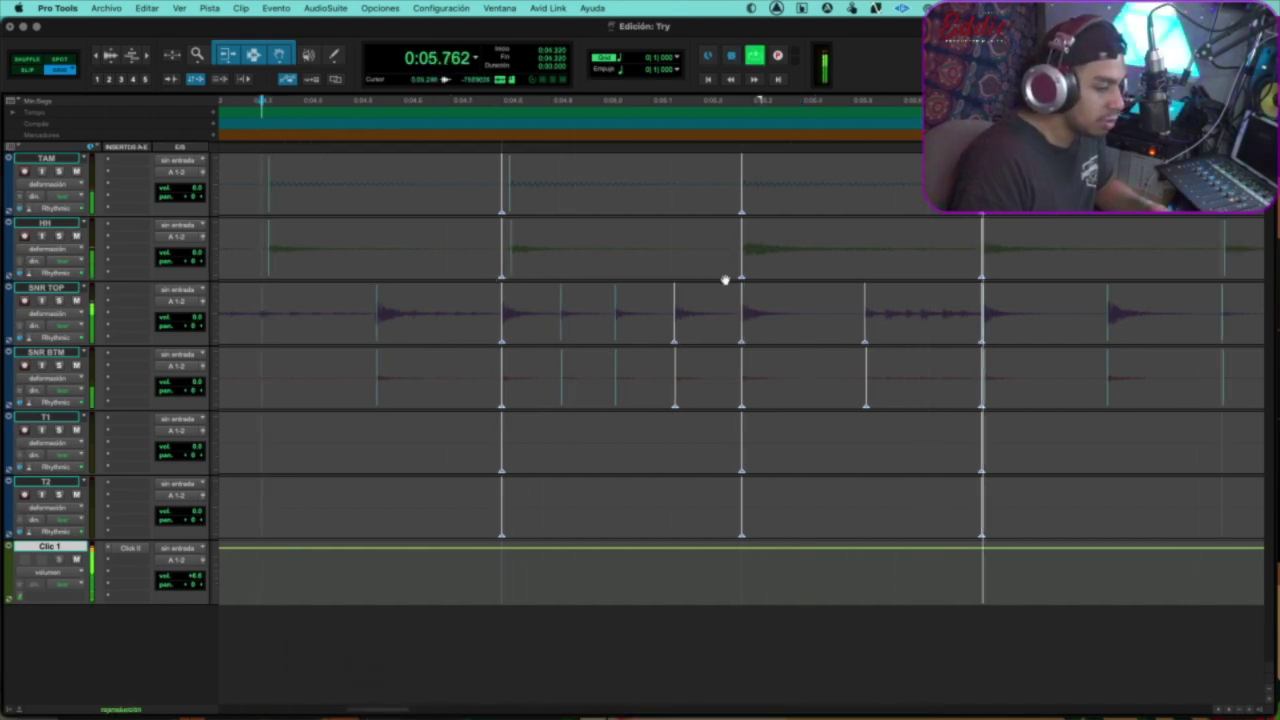
{"action": "key", "text": "space"}
{"action": "key", "text": "r"}
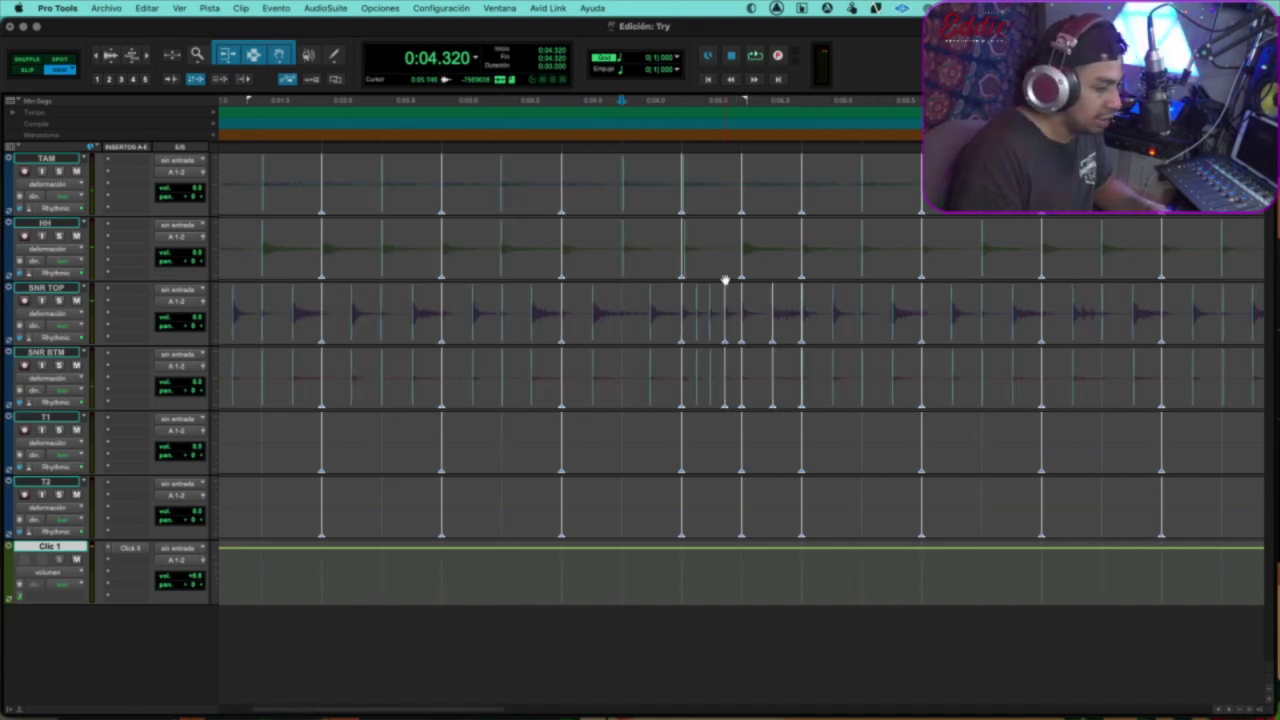
- Play the full drum recording against the click from 0:04.320 and listen to how the rest of the take follows the beat
{"action": "key", "text": "space"}
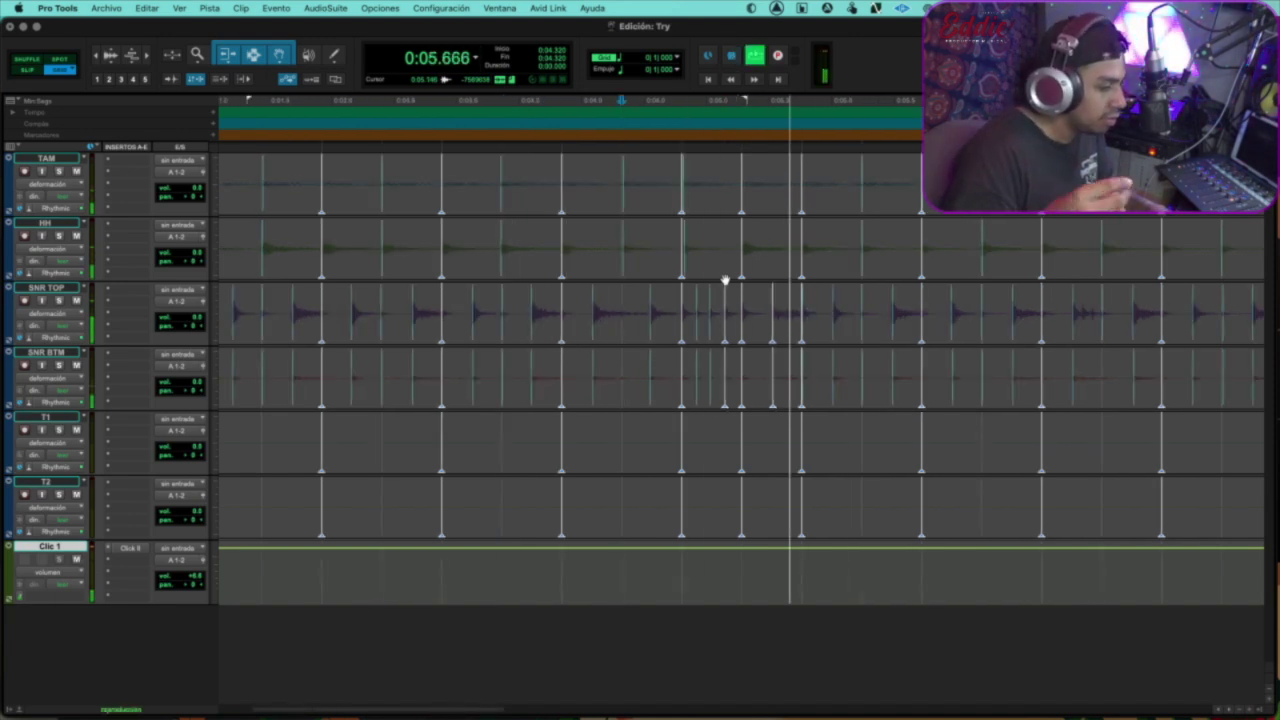
{"action": "key", "text": "r"}
{"action": "key", "text": "r"}
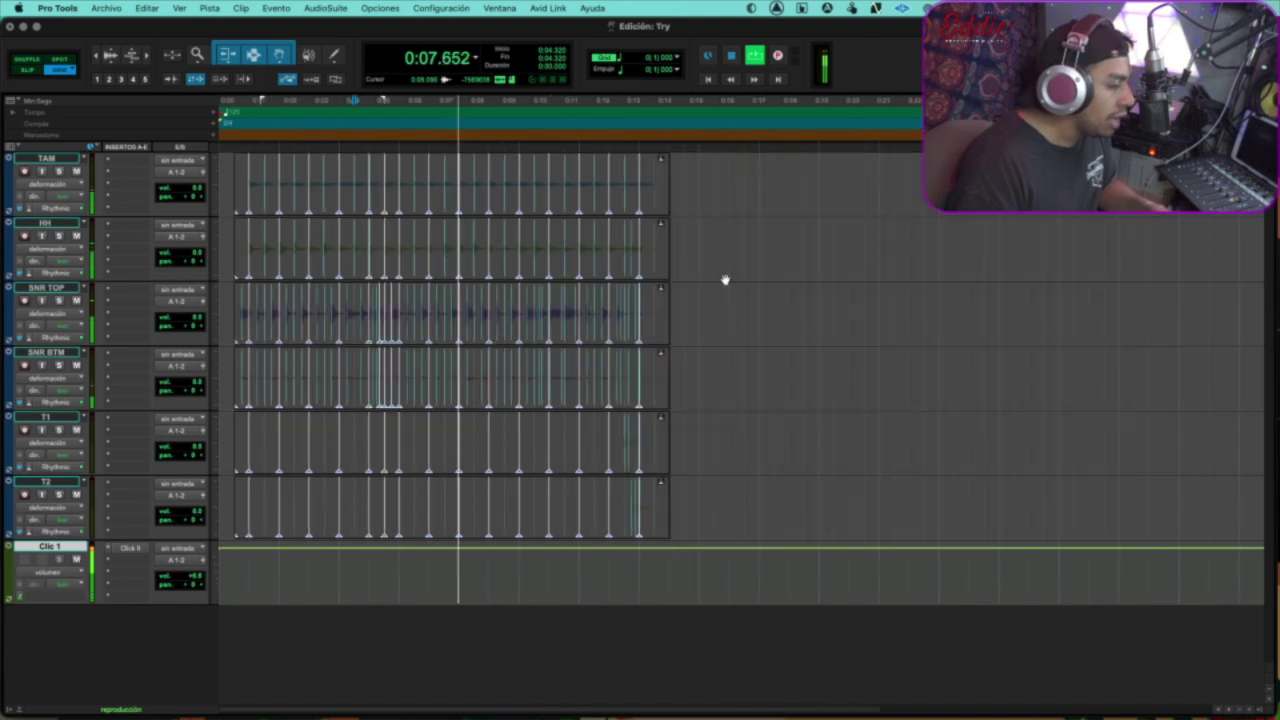
{"action": "key", "text": "space"}
{"action": "key", "text": "t"}
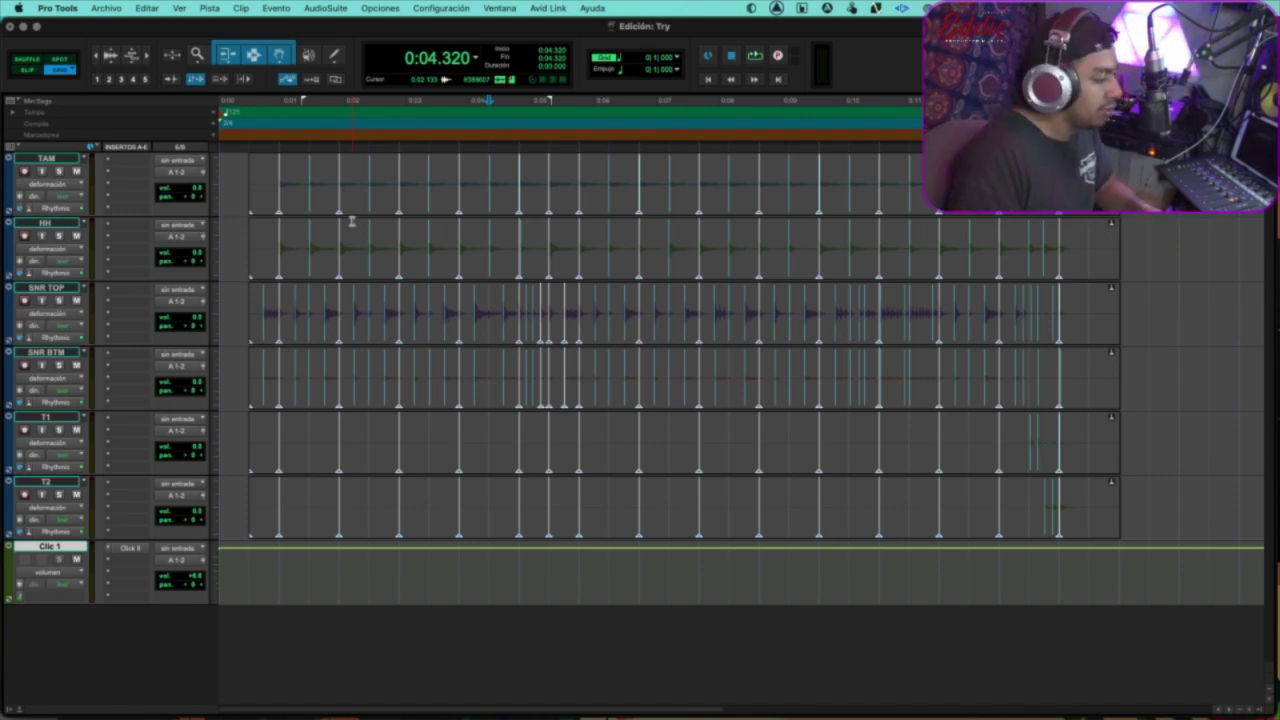
- Listen to only the snare and tom tracks soloed against the click from 0:04.320, and clear the solos
{"action": "left_click", "coordinate": [58, 301], "text": "alt"}
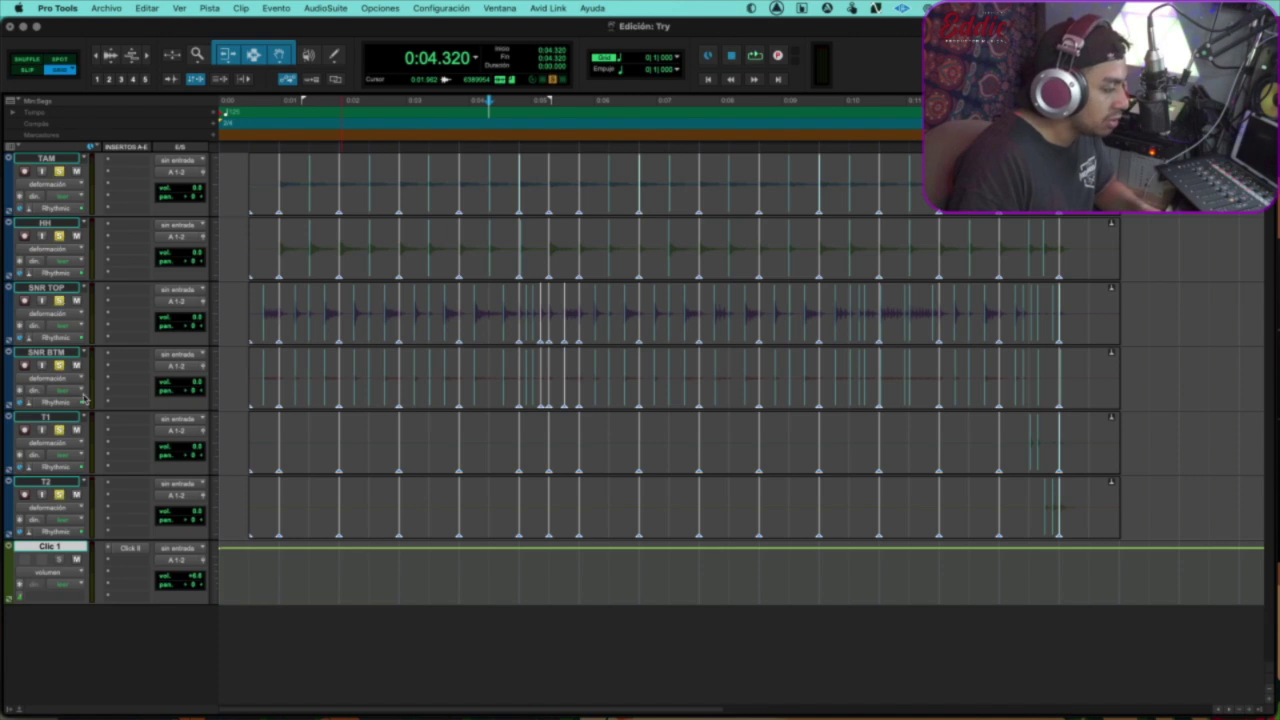
{"action": "left_click", "coordinate": [58, 237], "text": "alt"}
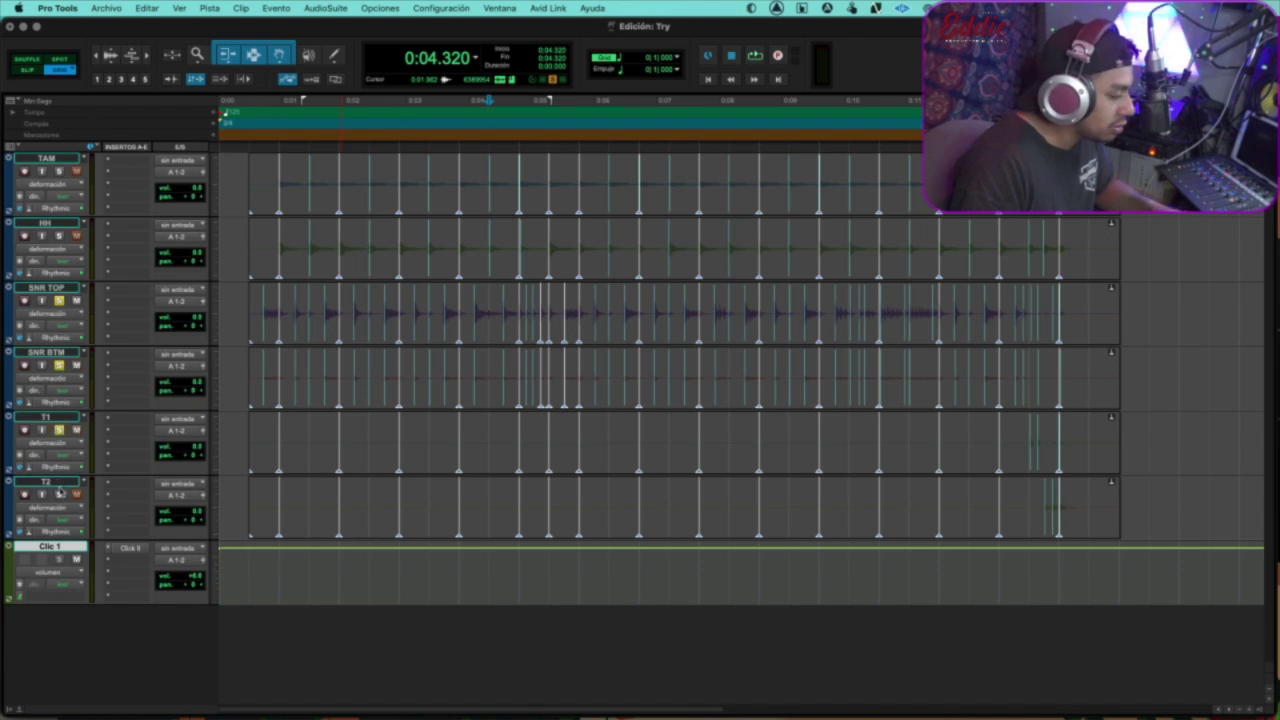
{"action": "key", "text": "space"}
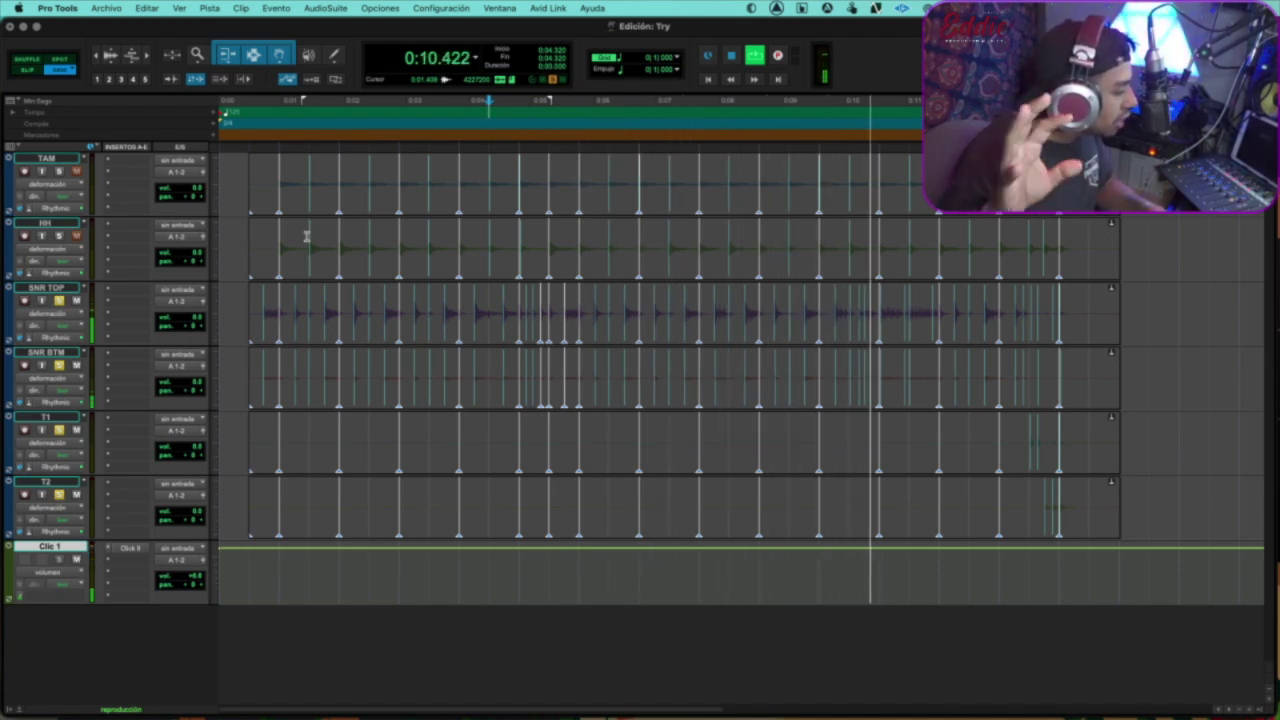
{"action": "key", "text": "space"}
{"action": "key", "text": "space"}
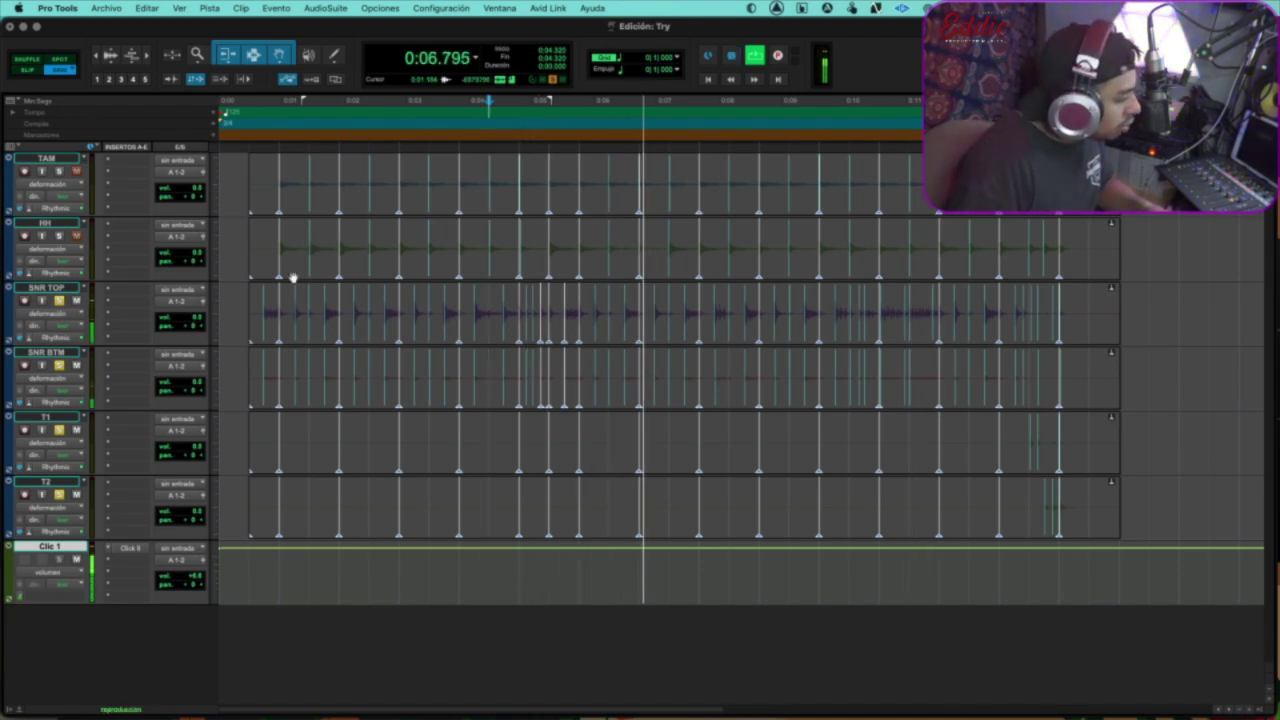
{"action": "key", "text": "space"}
{"action": "left_click", "coordinate": [59, 430]}
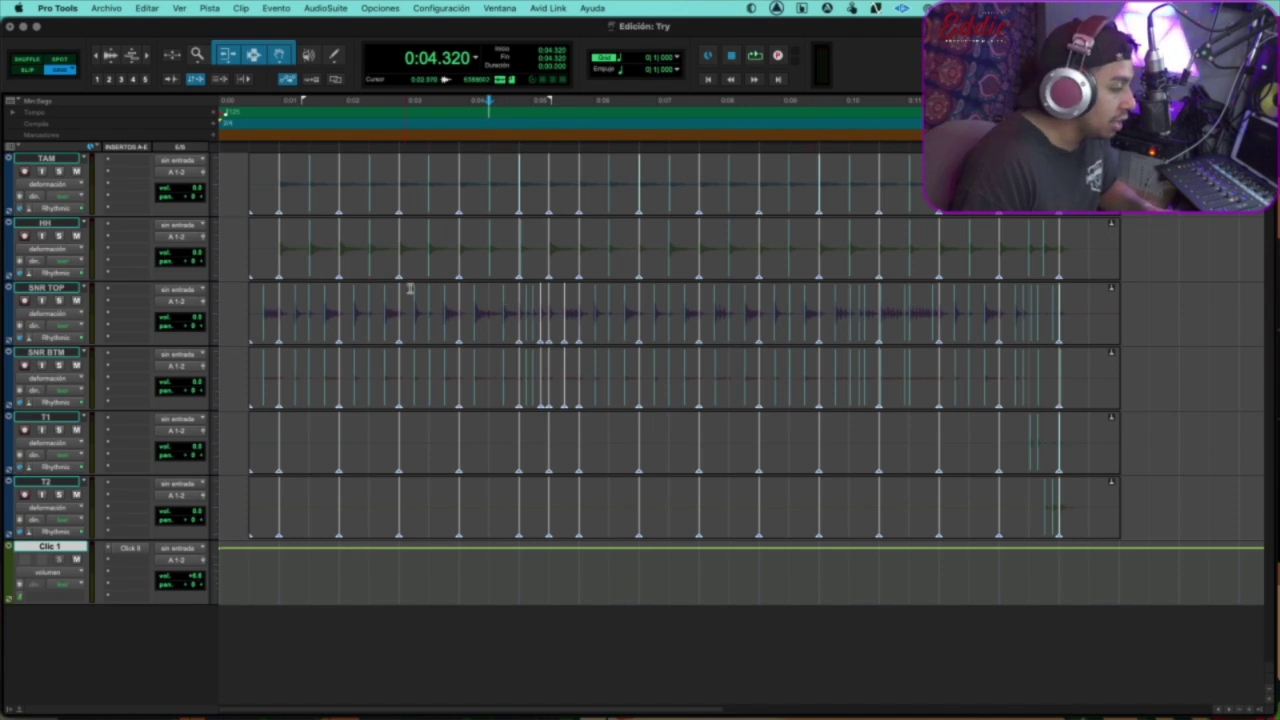
- Select the full length of the drum clips in warp view and remove all their warp markers
{"action": "left_click", "coordinate": [550, 300]}
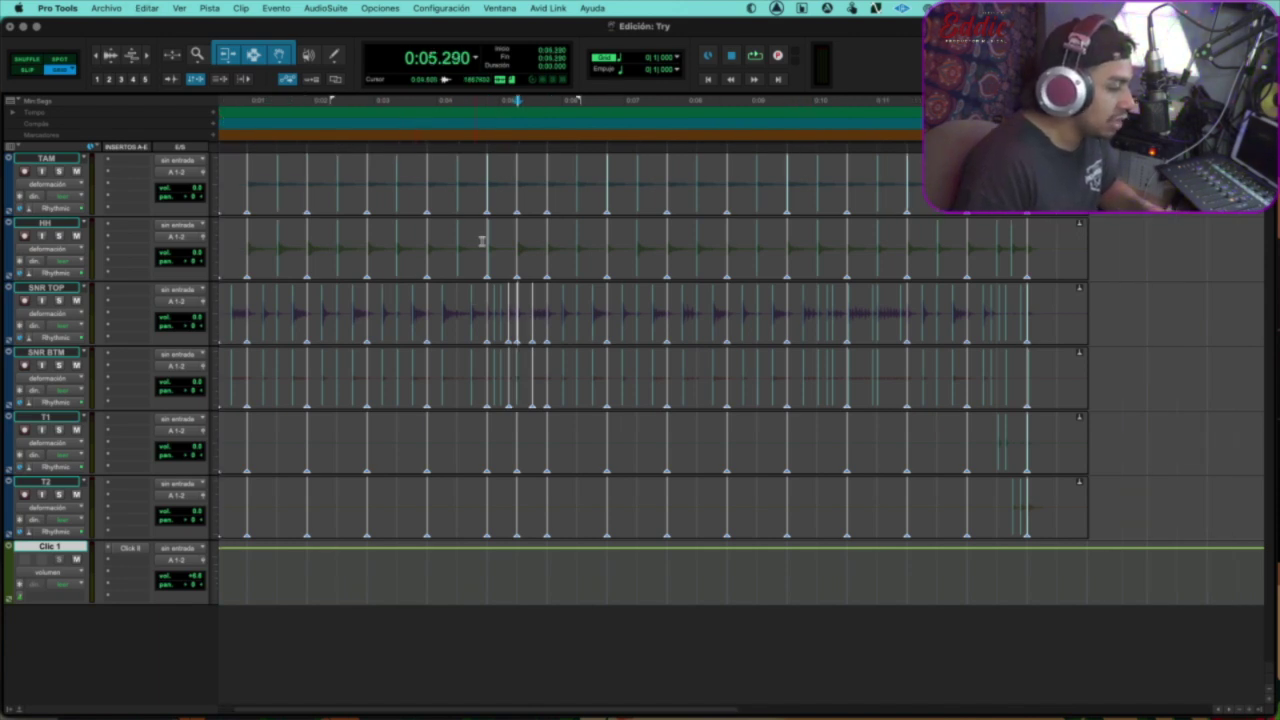
{"action": "key", "text": "r"}
{"action": "left_click", "coordinate": [38, 188]}
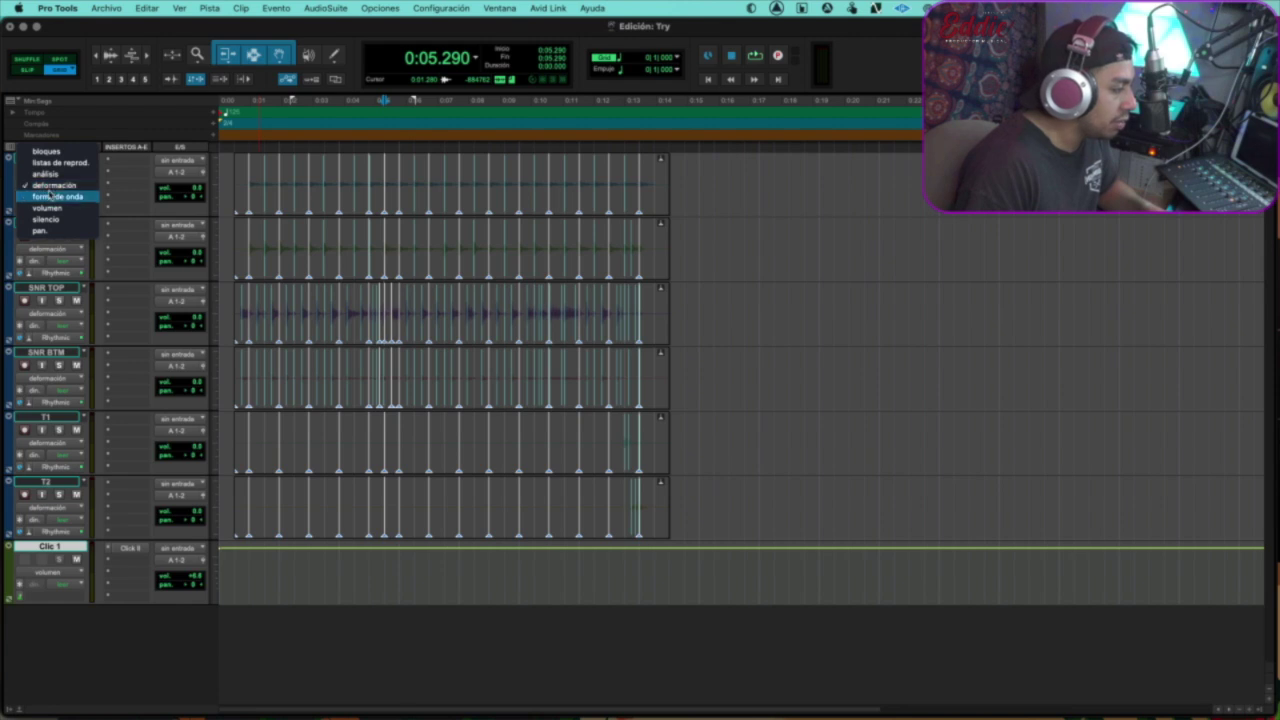
{"action": "left_click", "coordinate": [40, 184]}
{"action": "left_click_drag", "start_coordinate": [659, 175], "coordinate": [245, 500]}
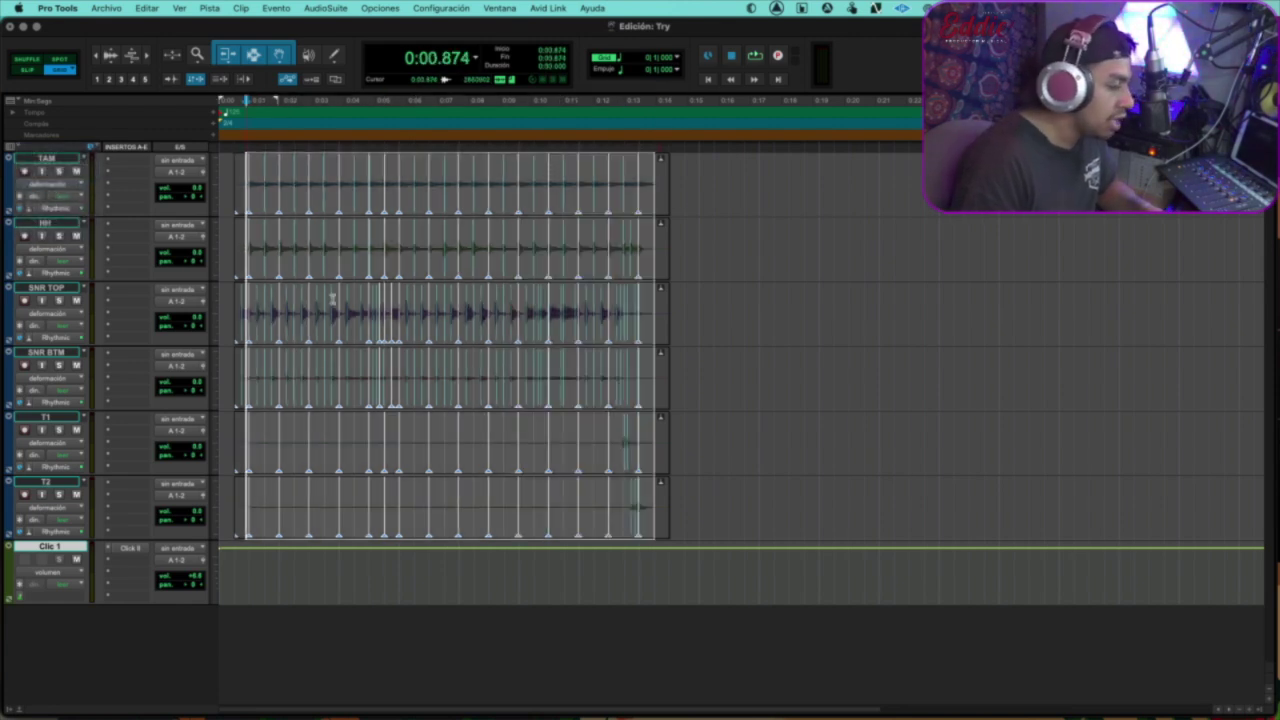
{"action": "left_click", "coordinate": [245, 500]}
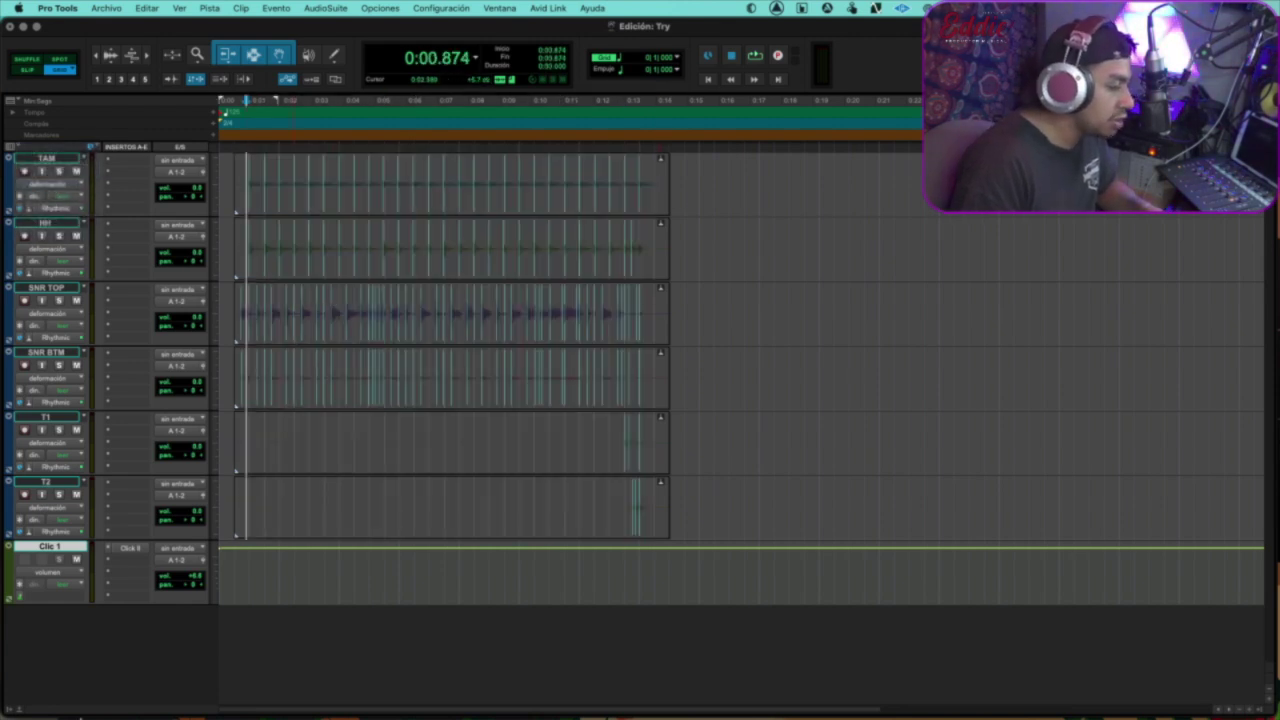
- Create a mix/edit group named TOP from the SNR TOP, SNR BTM, T1 and T2 tracks
{"action": "left_click", "coordinate": [10, 712]}
{"action": "left_click", "coordinate": [116, 481]}
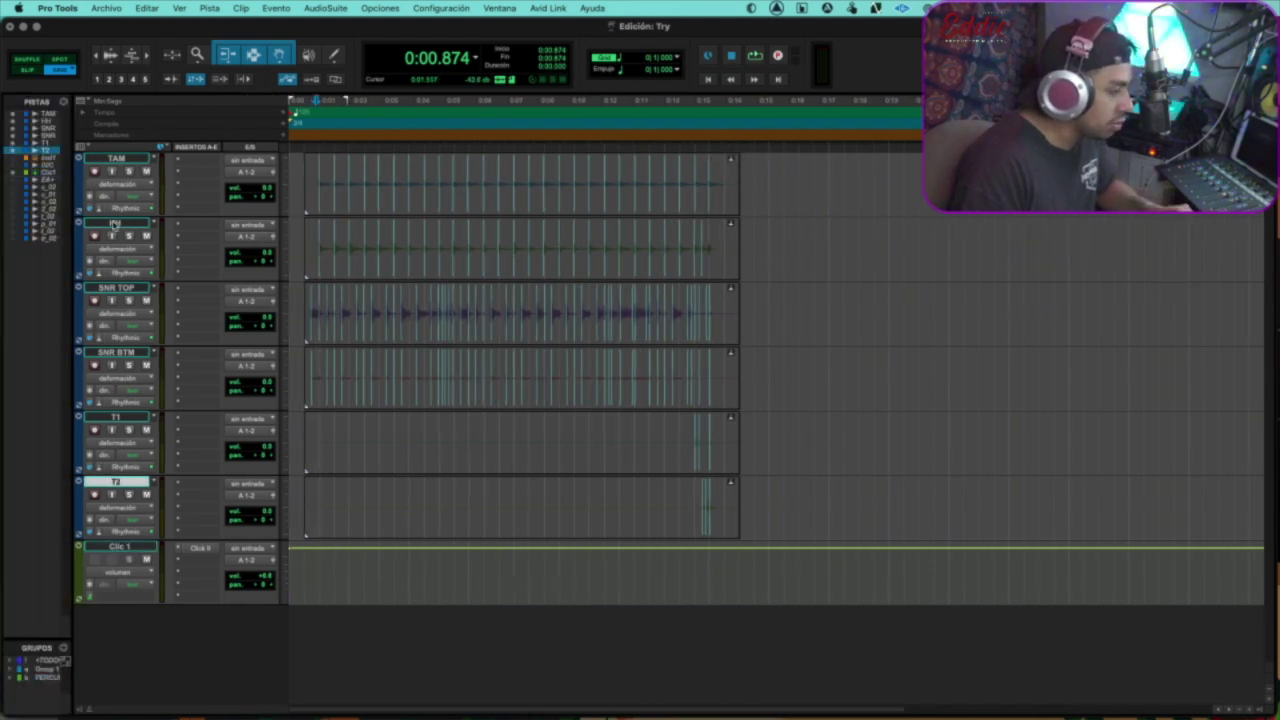
{"action": "left_click", "coordinate": [116, 288], "text": "shift"}
{"action": "key", "text": "super+g"}
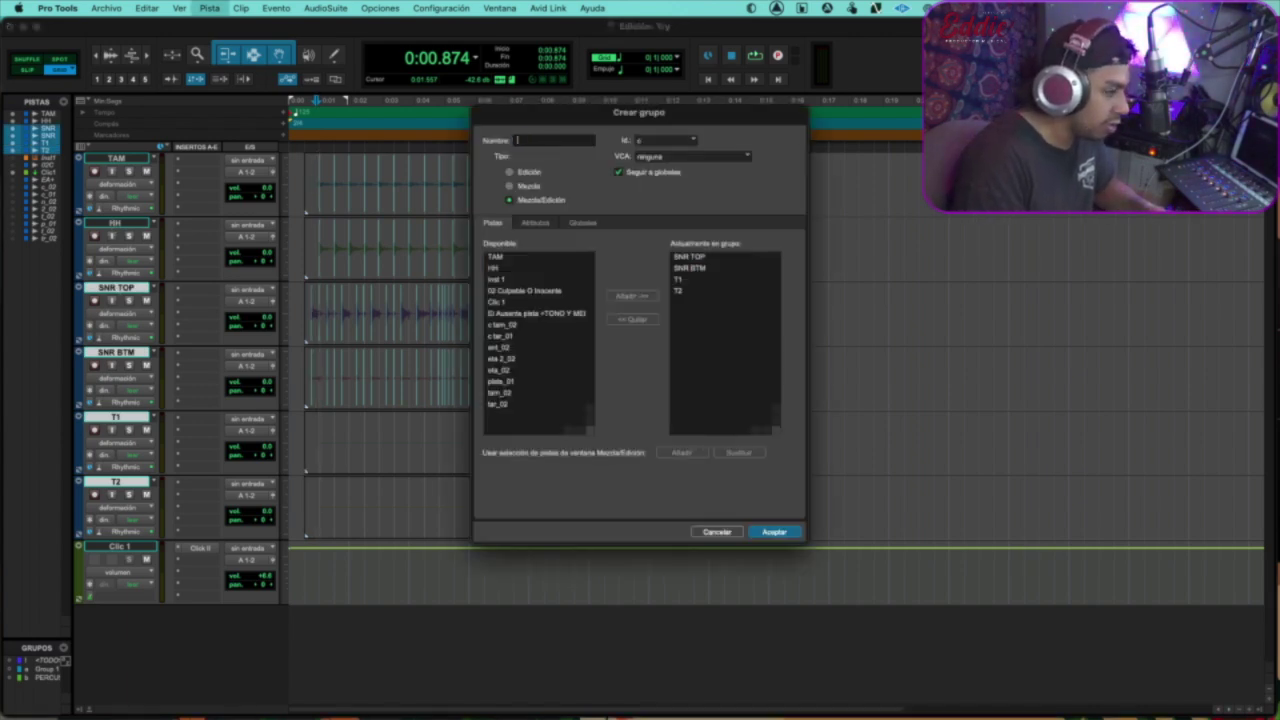
{"action": "type", "text": "TOP"}
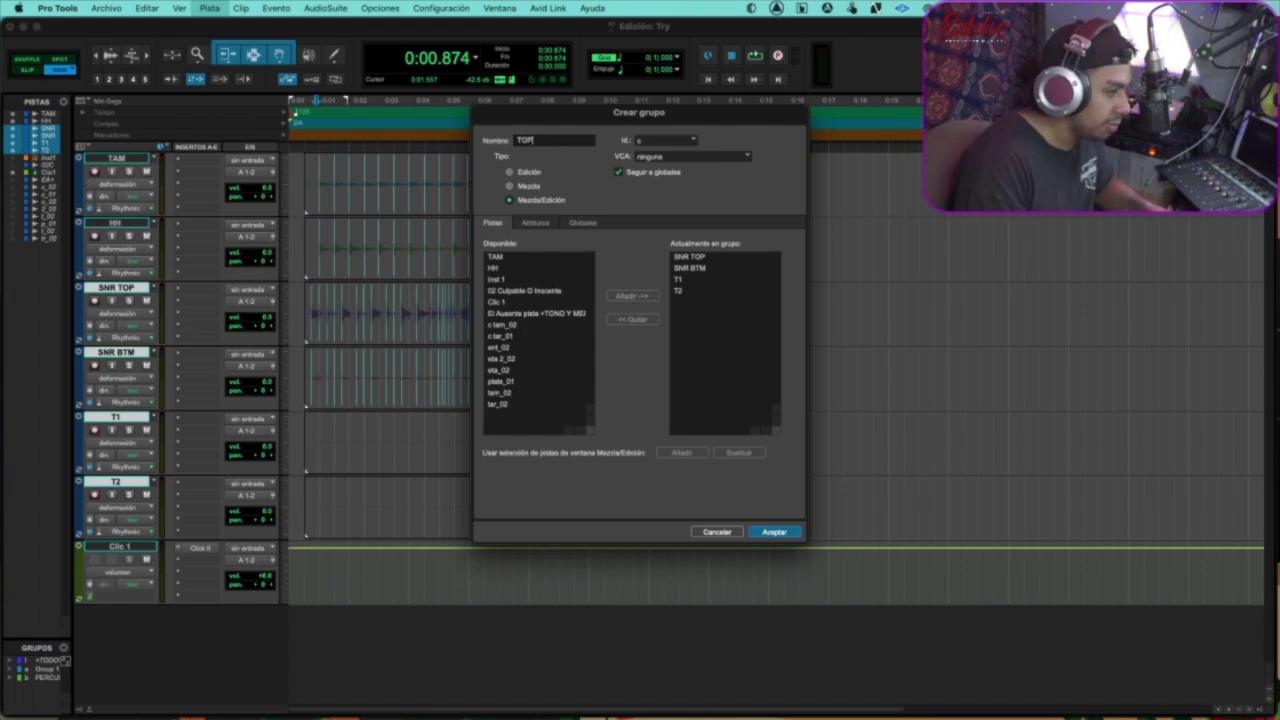
{"action": "key", "text": "Return"}
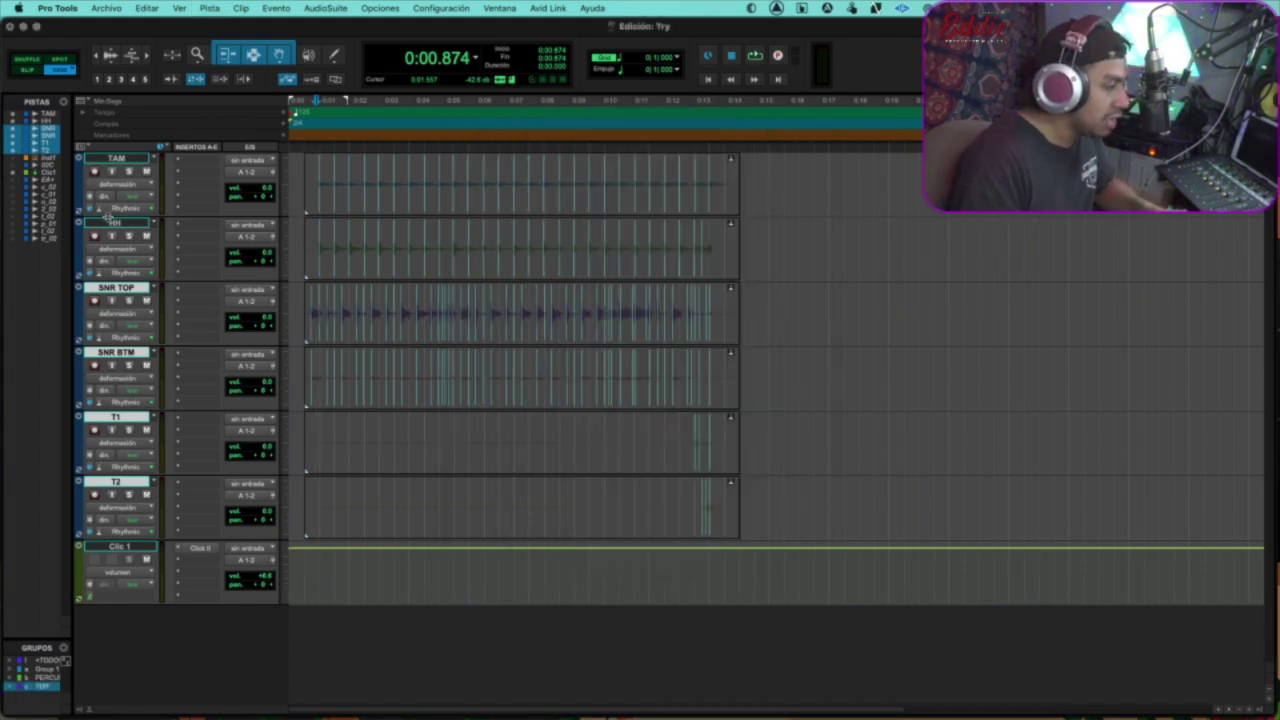
- Create a second track group named KICKS from the TAM and HH tracks
{"action": "left_click", "coordinate": [110, 221]}
{"action": "left_click", "coordinate": [130, 158], "text": "shift"}
{"action": "right_click", "coordinate": [130, 158]}
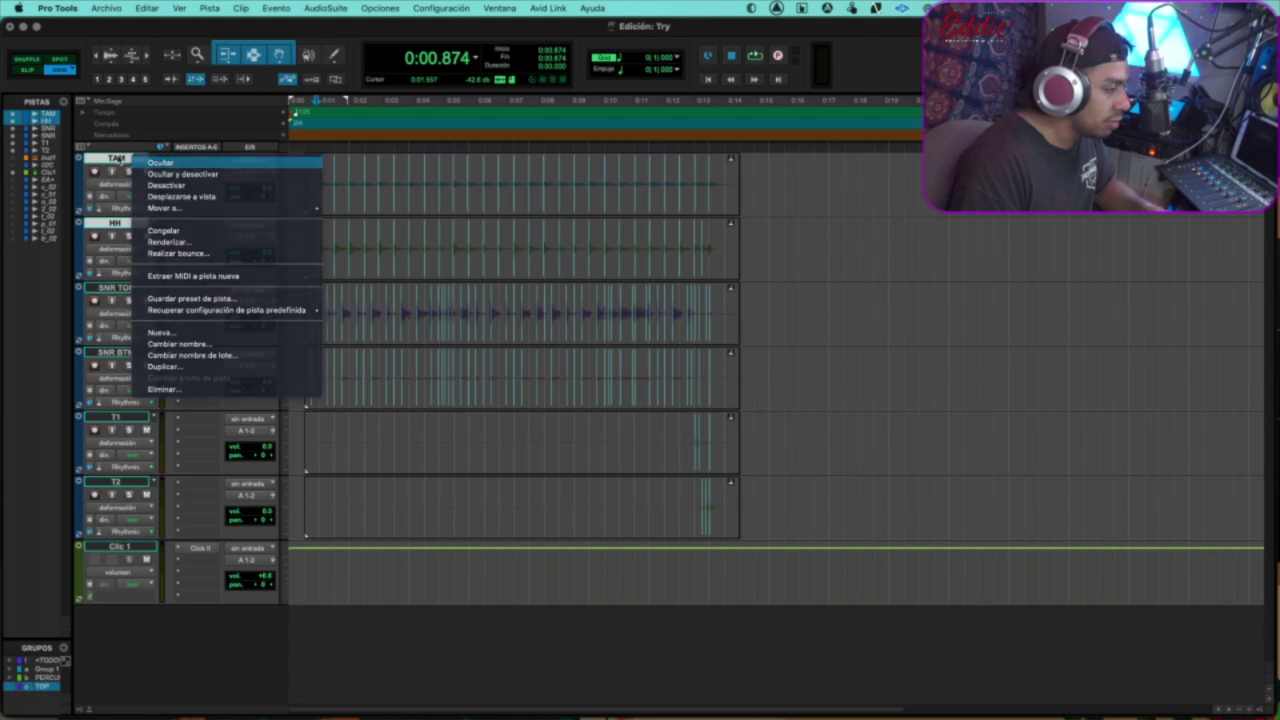
{"action": "key", "text": "Escape"}
{"action": "key", "text": "super+g"}
{"action": "type", "text": "RITMO"}
{"action": "key", "text": "Return"}
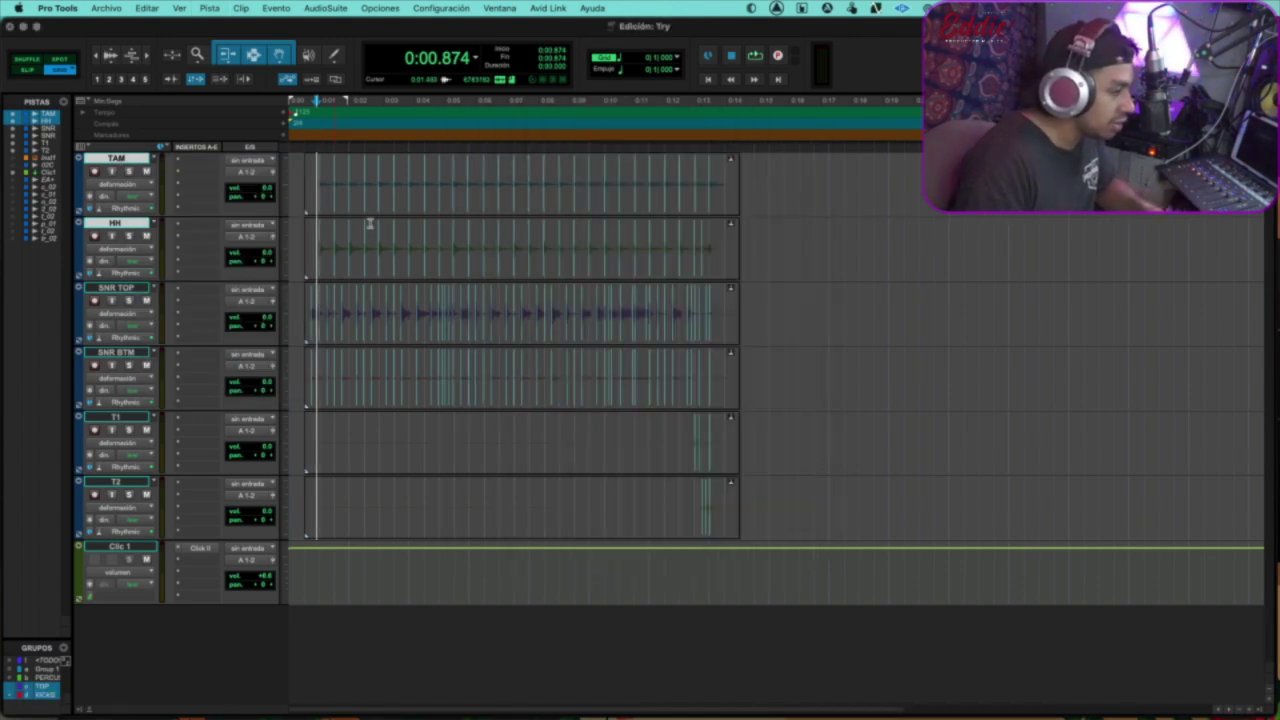
- Select the entire TAM and HH clips and quantize their Elastic Audio events
{"action": "left_click", "coordinate": [724, 212]}
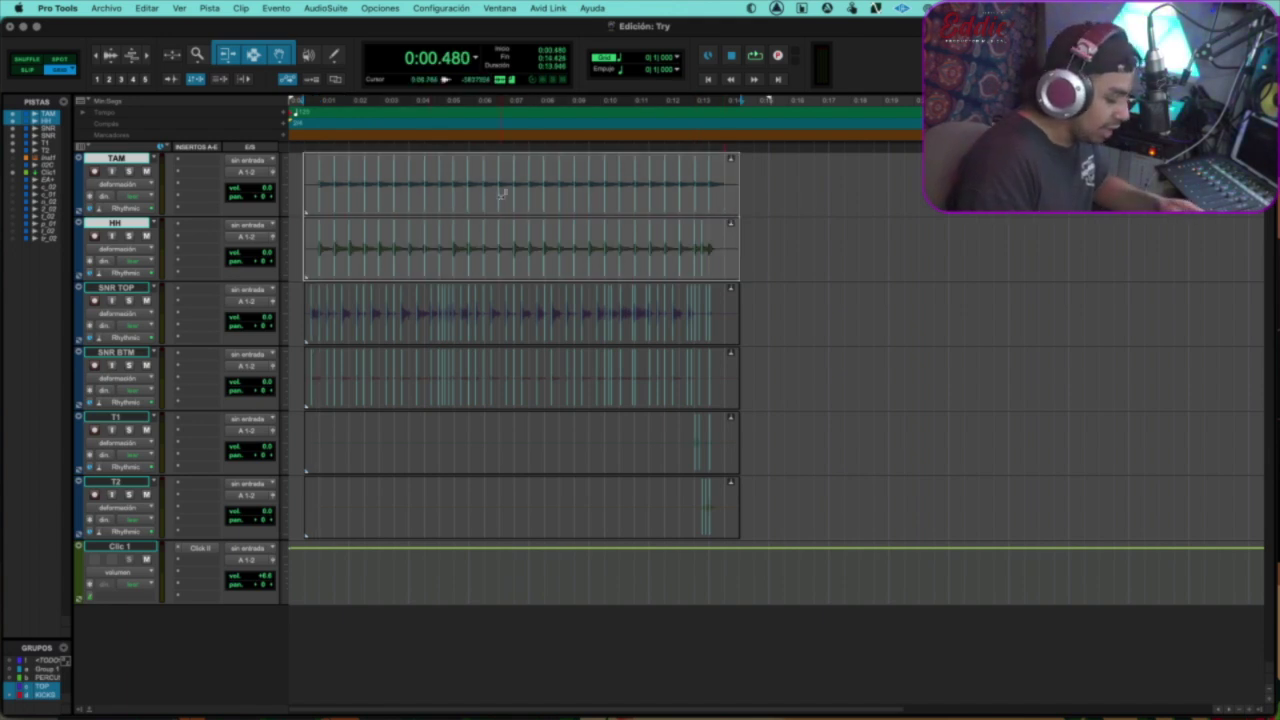
{"action": "key", "text": "alt+0"}
{"action": "key", "text": "Return"}
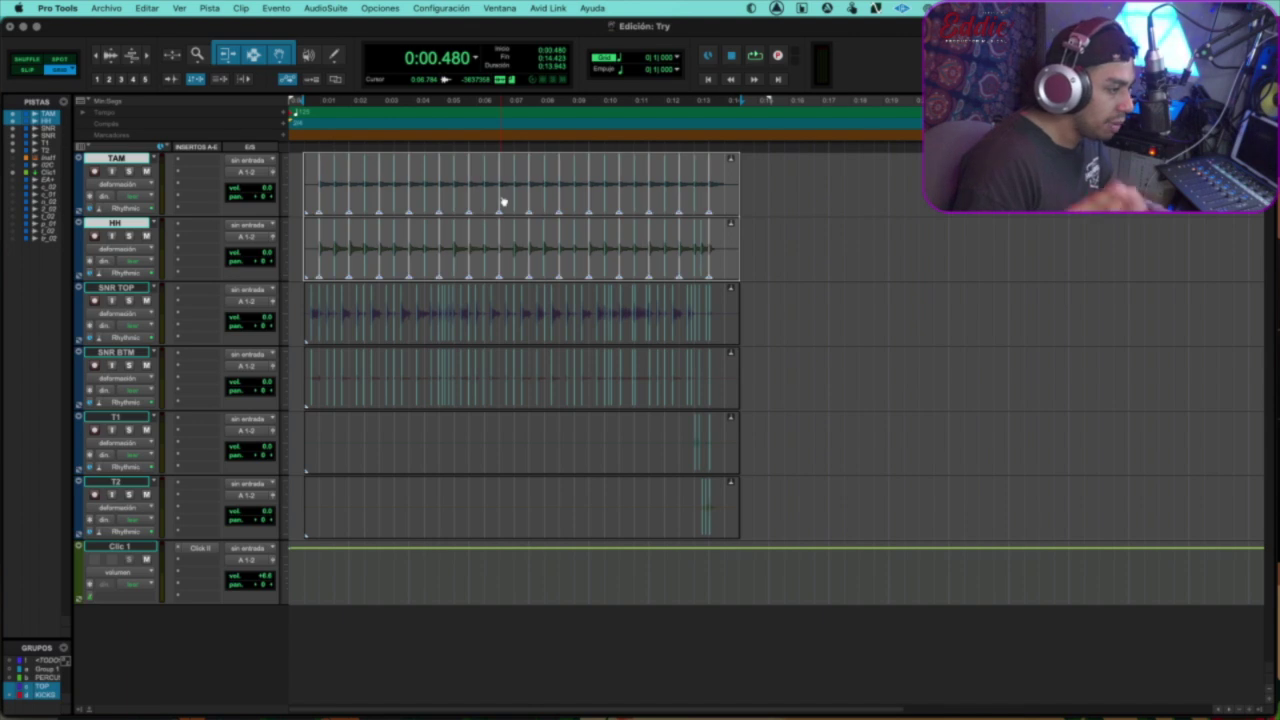
- Try quantizing the entire snare and tom clips as one group
{"action": "left_click", "coordinate": [724, 332]}
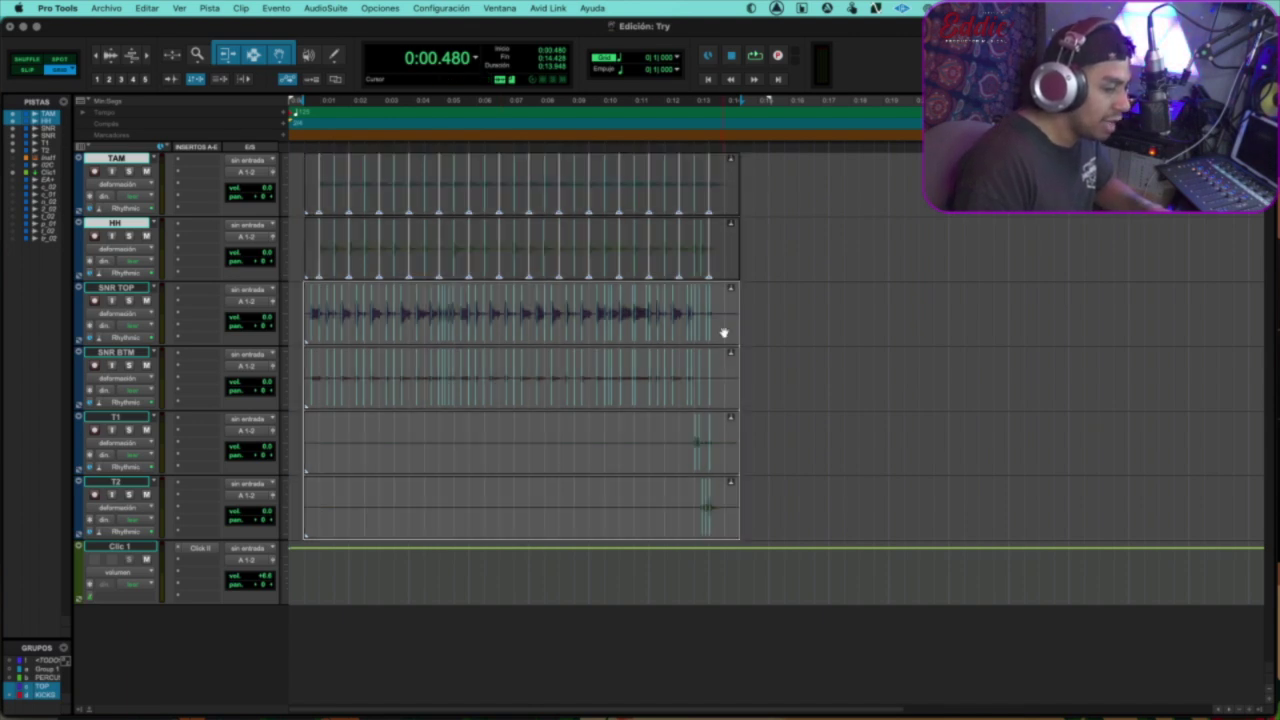
{"action": "key", "text": "alt+0"}
{"action": "key", "text": "Return"}
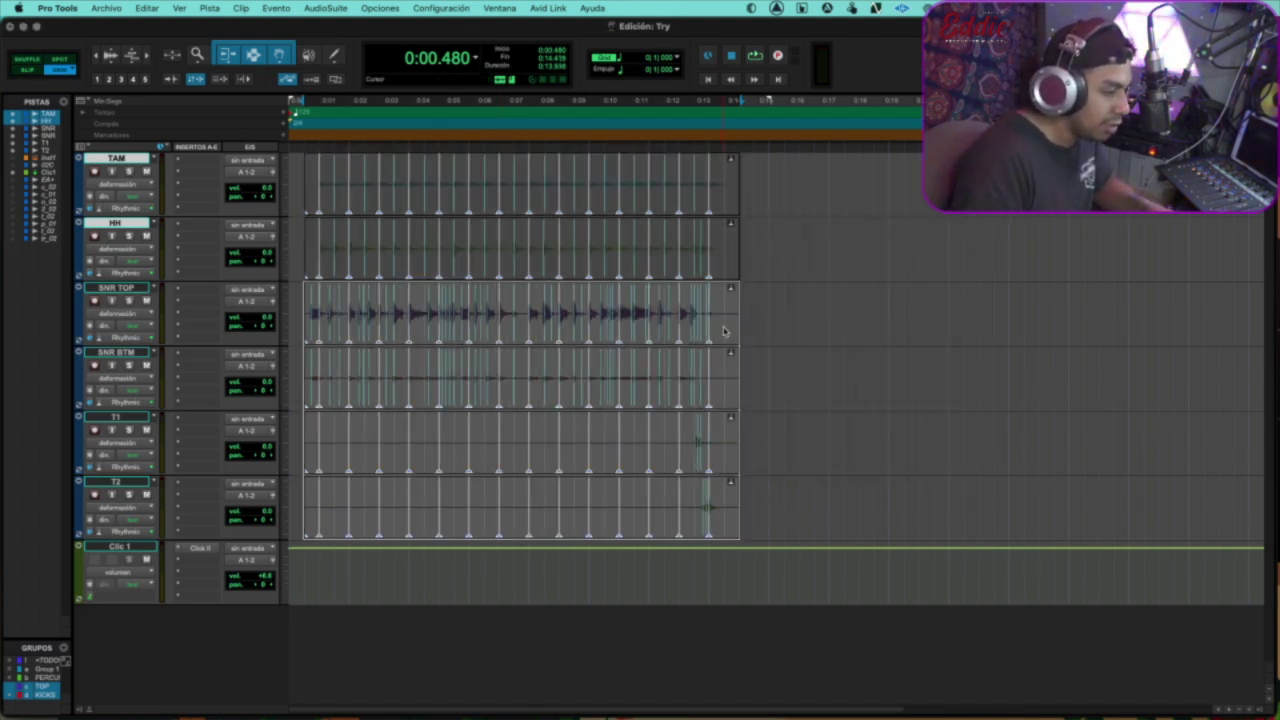
- Warp the grouped snare and tom tracks onto the grid at the hits near 0:02.4 and 0:04.8
{"action": "key", "text": "t"}
{"action": "left_click", "coordinate": [437, 320]}
{"action": "left_click", "coordinate": [439, 320]}
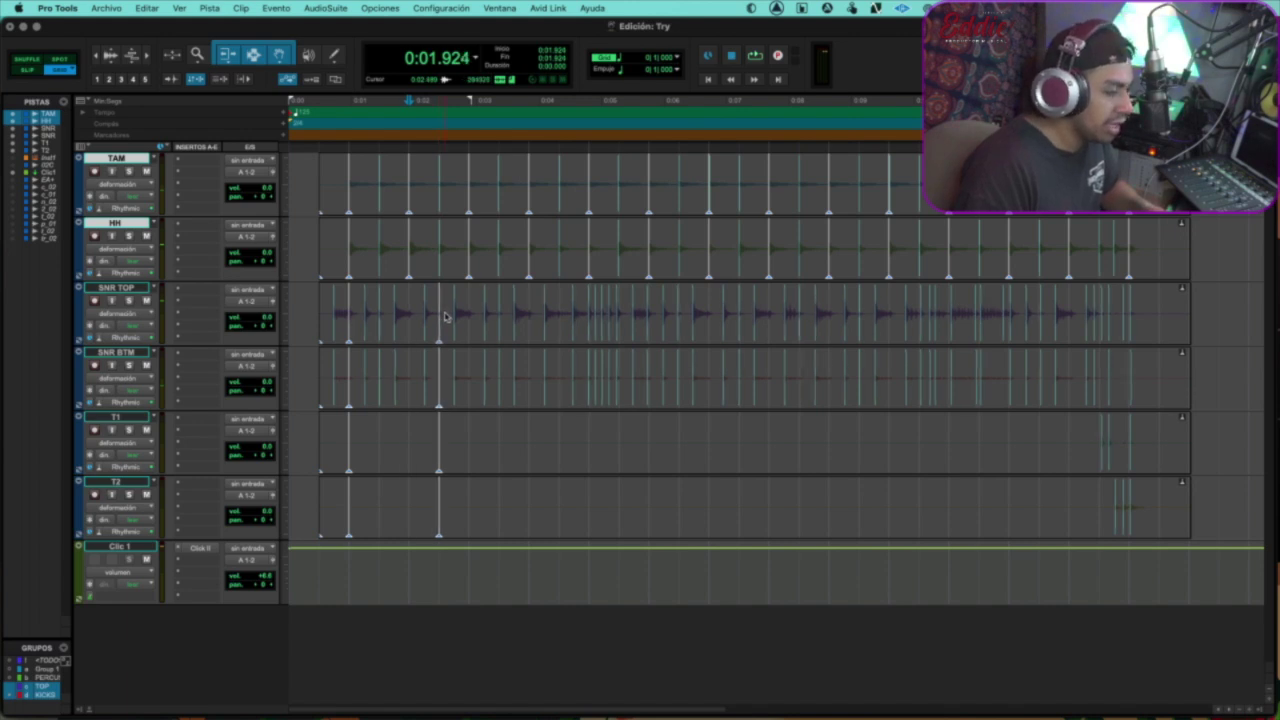
{"action": "left_click", "coordinate": [590, 324]}
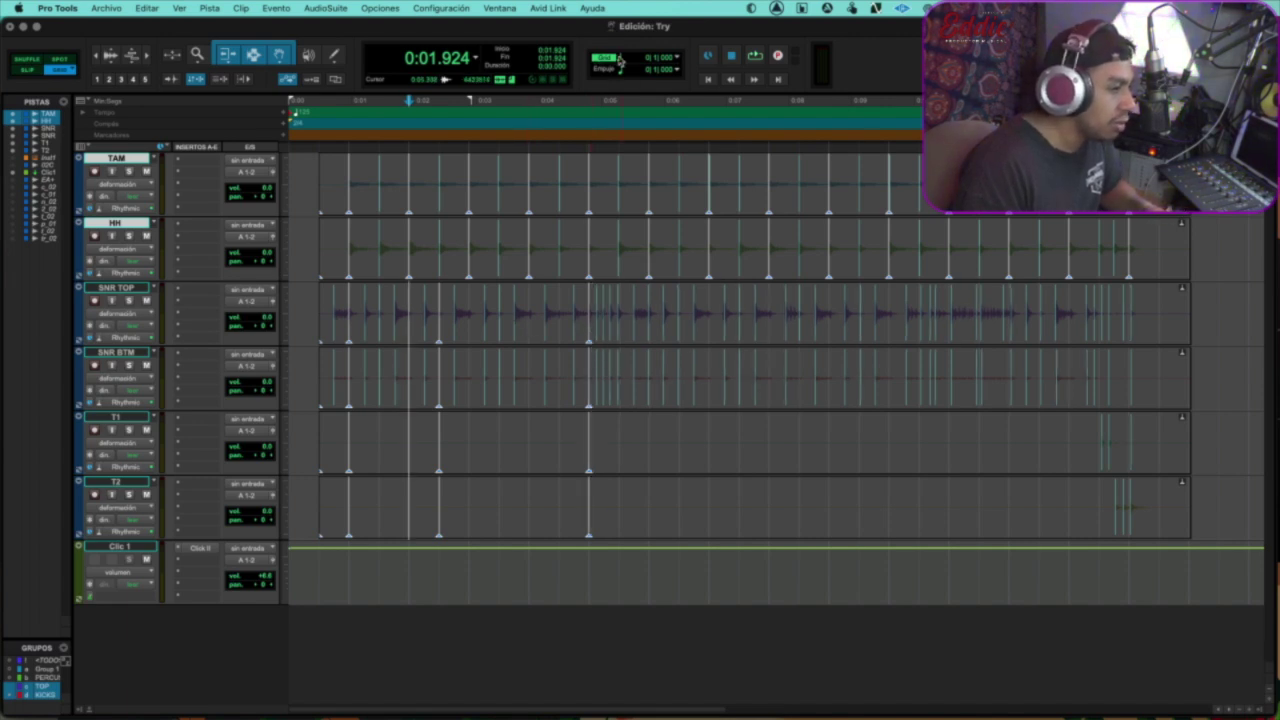
- Set the grid to 0|0|480 and warp the grouped snare and tom tracks at the hits near 0:04.1 and 0:06.5
{"action": "left_click", "coordinate": [620, 62]}
{"action": "left_click", "coordinate": [671, 83]}
{"action": "left_click", "coordinate": [545, 330]}
{"action": "key", "text": "super+z"}
{"action": "left_click", "coordinate": [543, 325]}
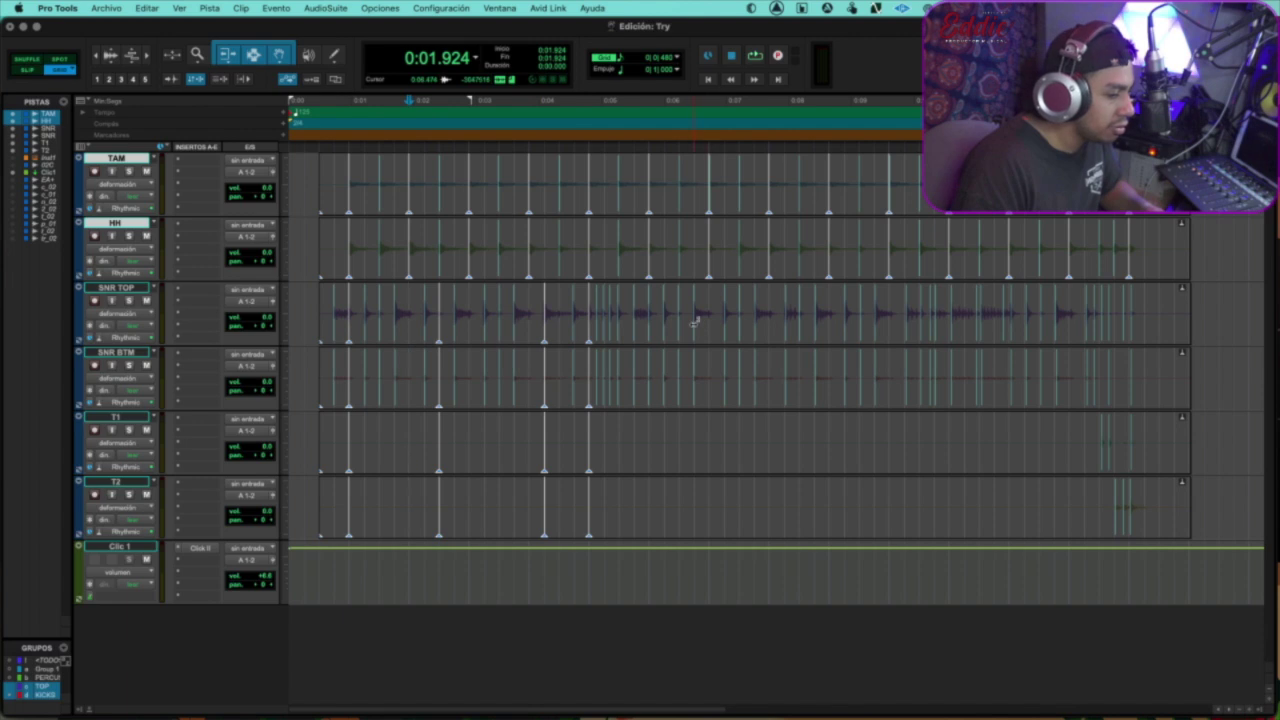
{"action": "left_click", "coordinate": [695, 328]}
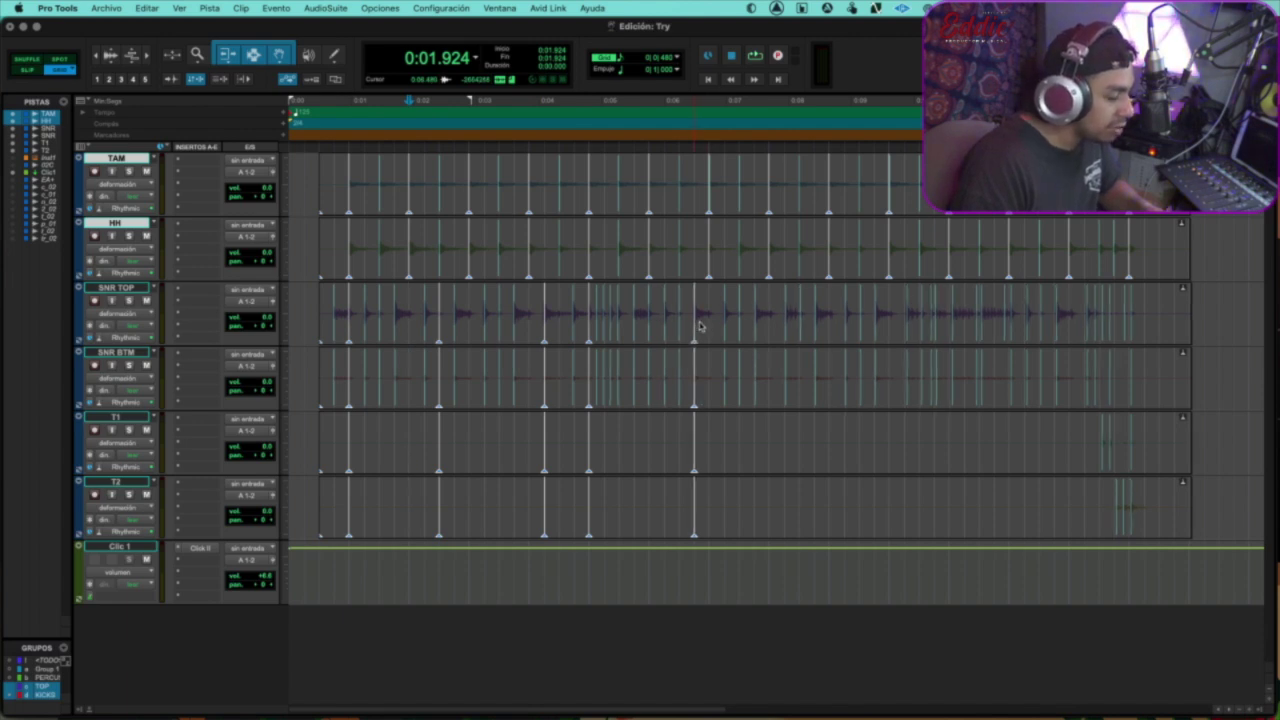
- Warp five more hits of the snare and tom group onto the grid between about 0:07.9 and 0:12.7
{"action": "left_click", "coordinate": [785, 320]}
{"action": "left_click_drag", "start_coordinate": [784, 320], "coordinate": [782, 320]}
{"action": "left_click", "coordinate": [875, 320]}
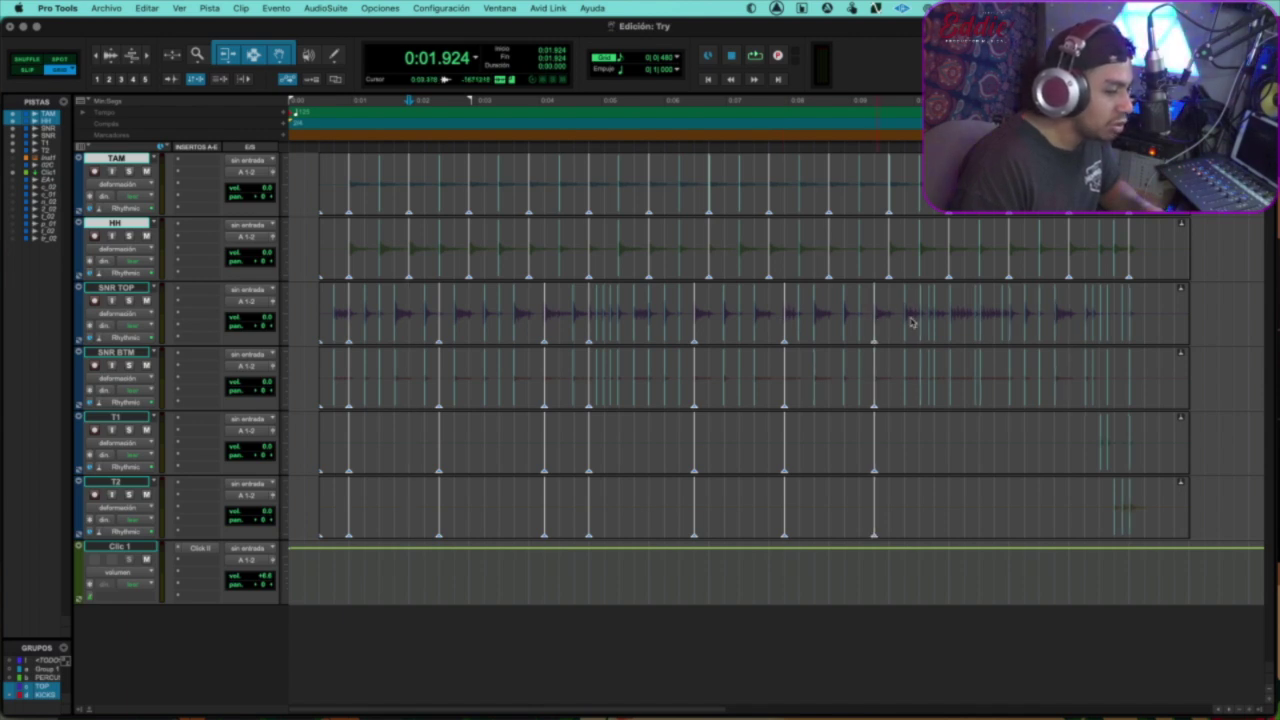
{"action": "left_click", "coordinate": [950, 332]}
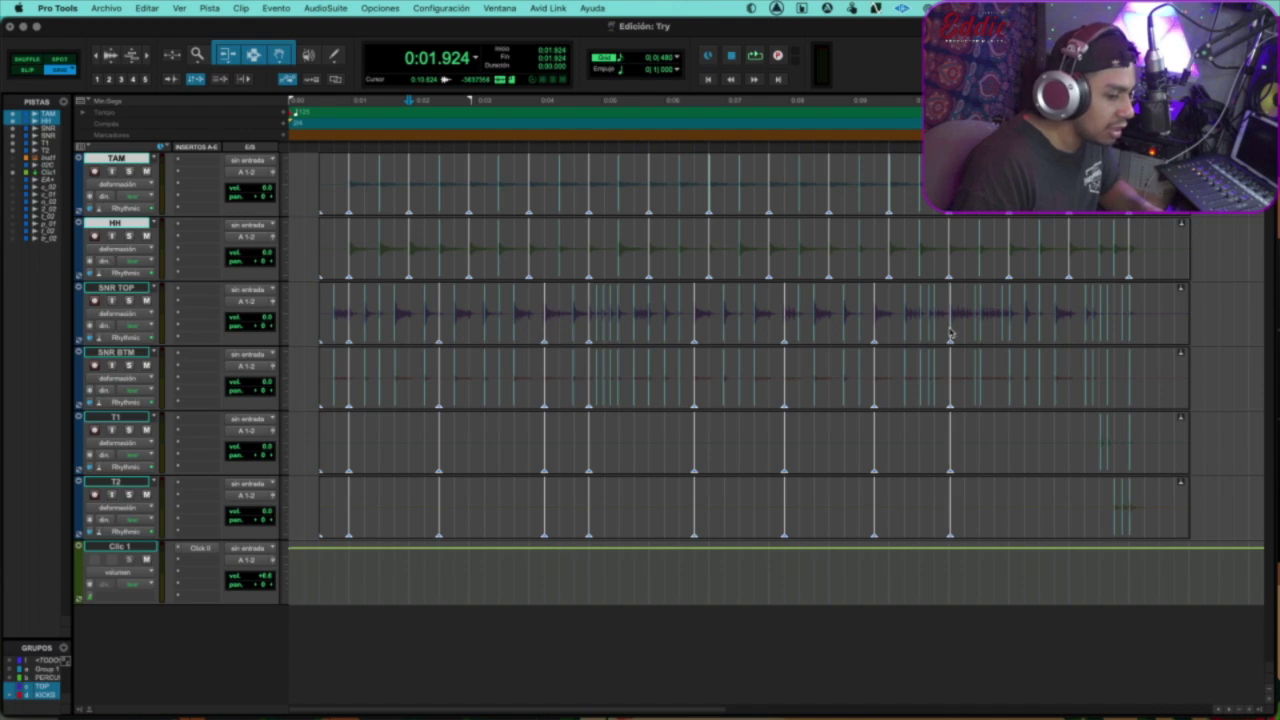
{"action": "left_click", "coordinate": [1010, 331]}
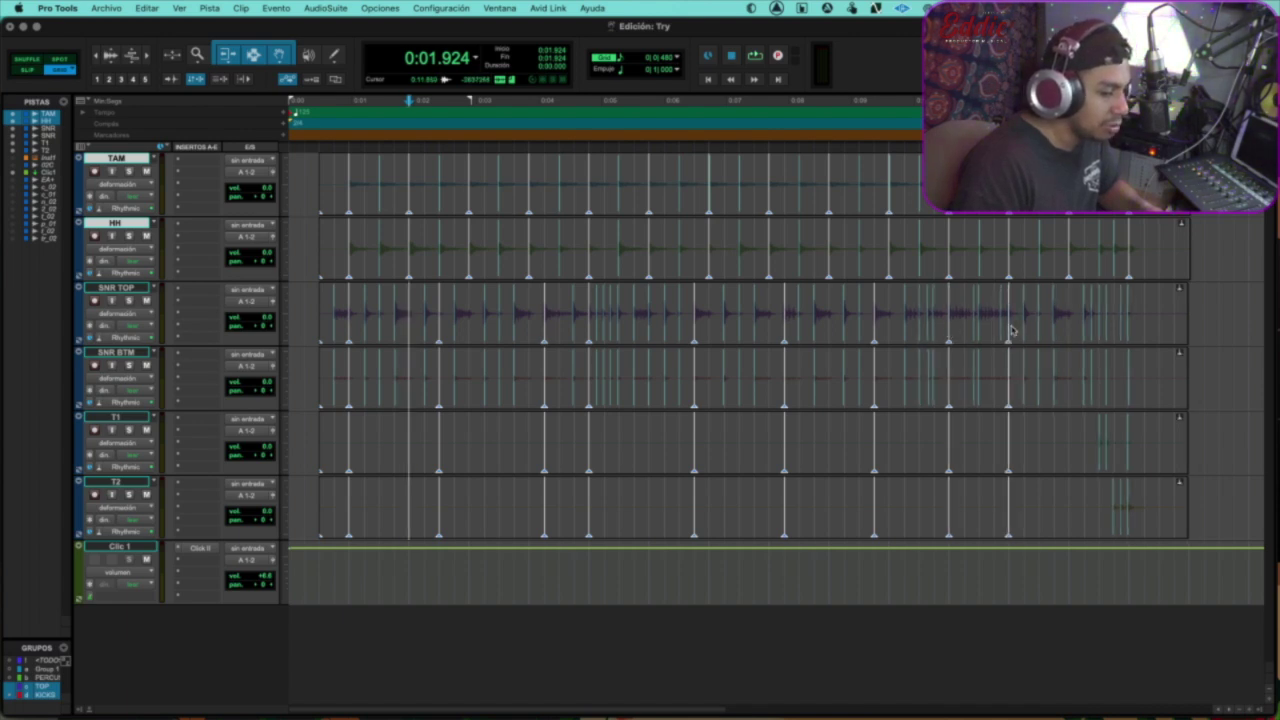
{"action": "left_click", "coordinate": [1083, 320]}
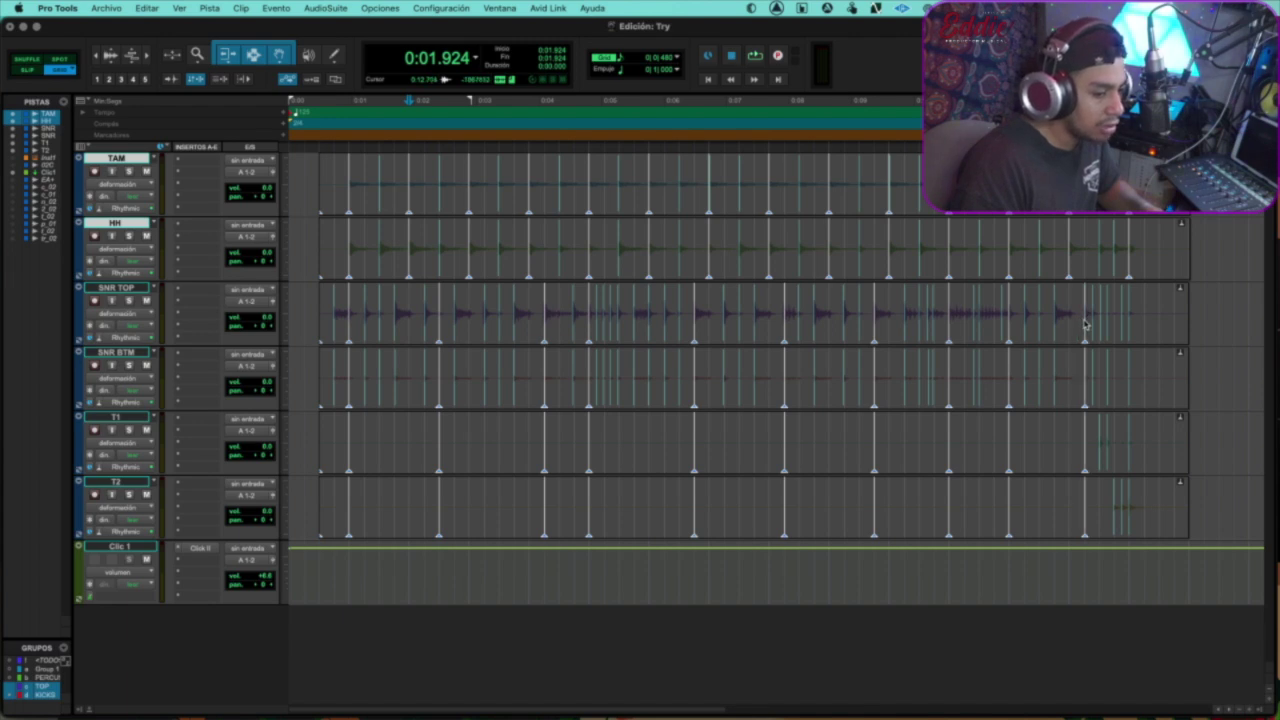
- Play all the drums with the click from 0:00.960 to check the separately warped groups
{"action": "left_click", "coordinate": [348, 104]}
{"action": "key", "text": "space"}
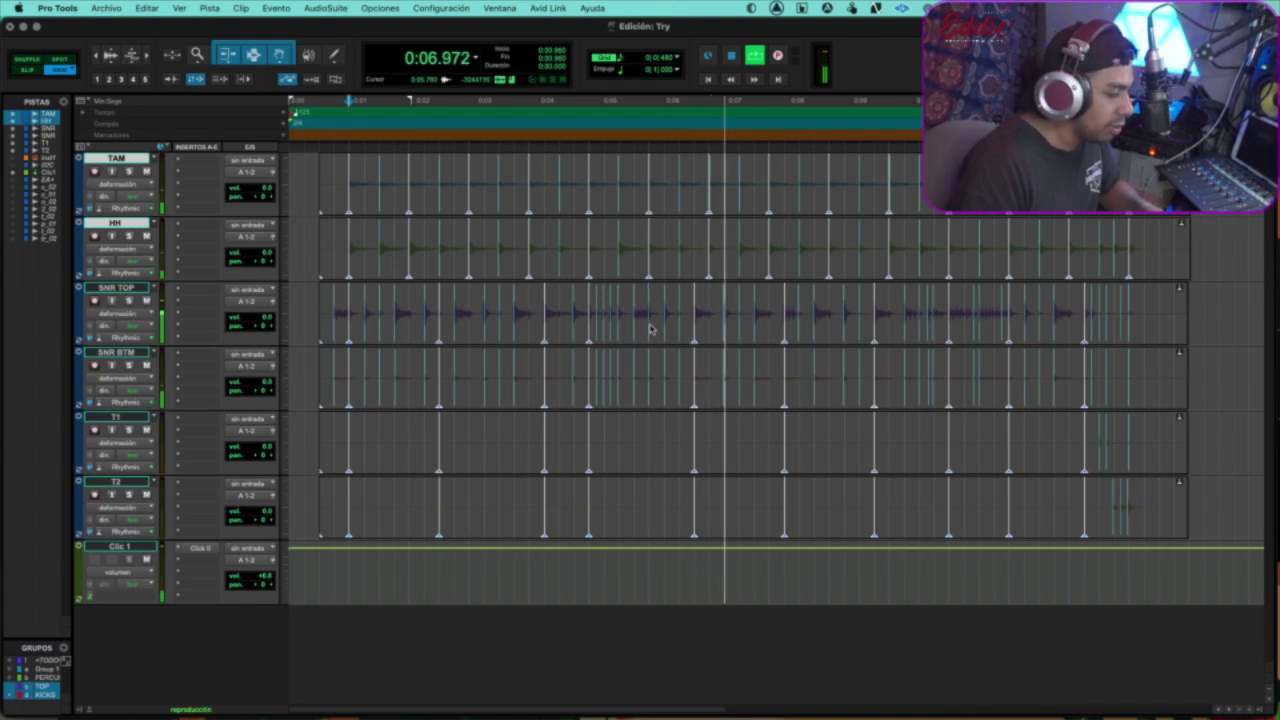
{"action": "scroll", "coordinate": [830, 279], "scroll_direction": "right", "scroll_amount": 5}
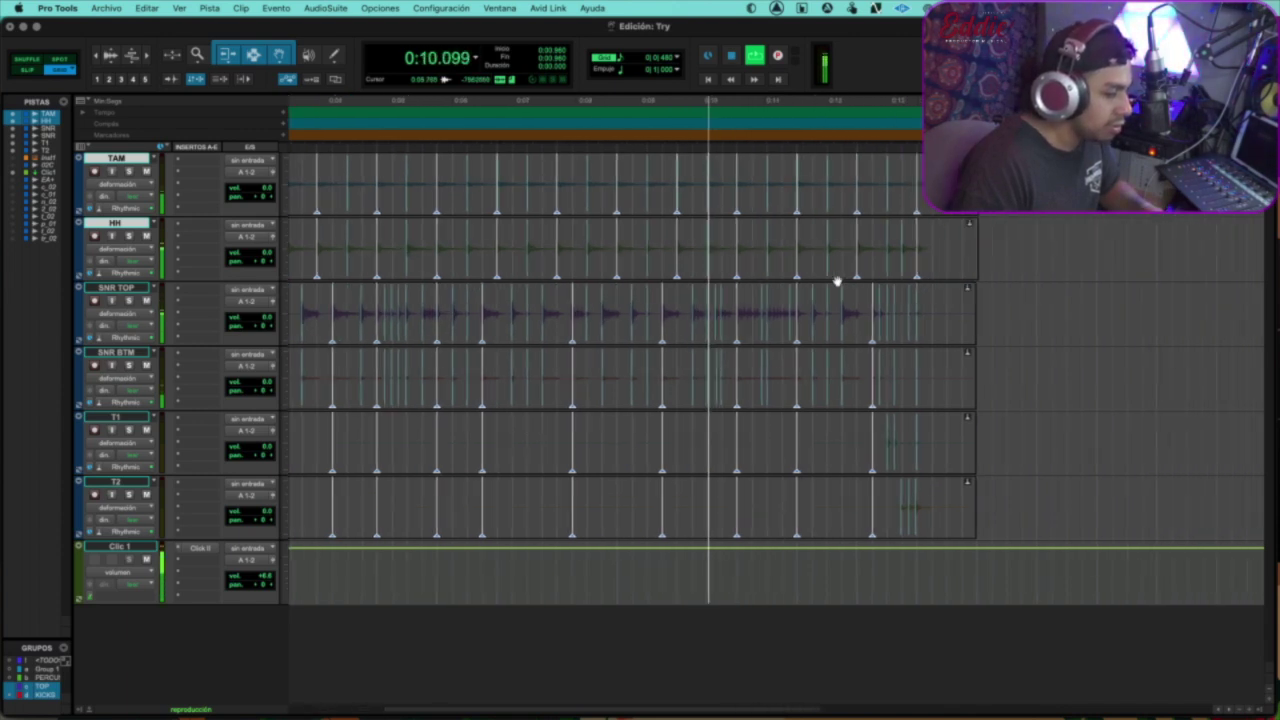
{"action": "scroll", "coordinate": [835, 280], "scroll_direction": "left", "scroll_amount": 3}
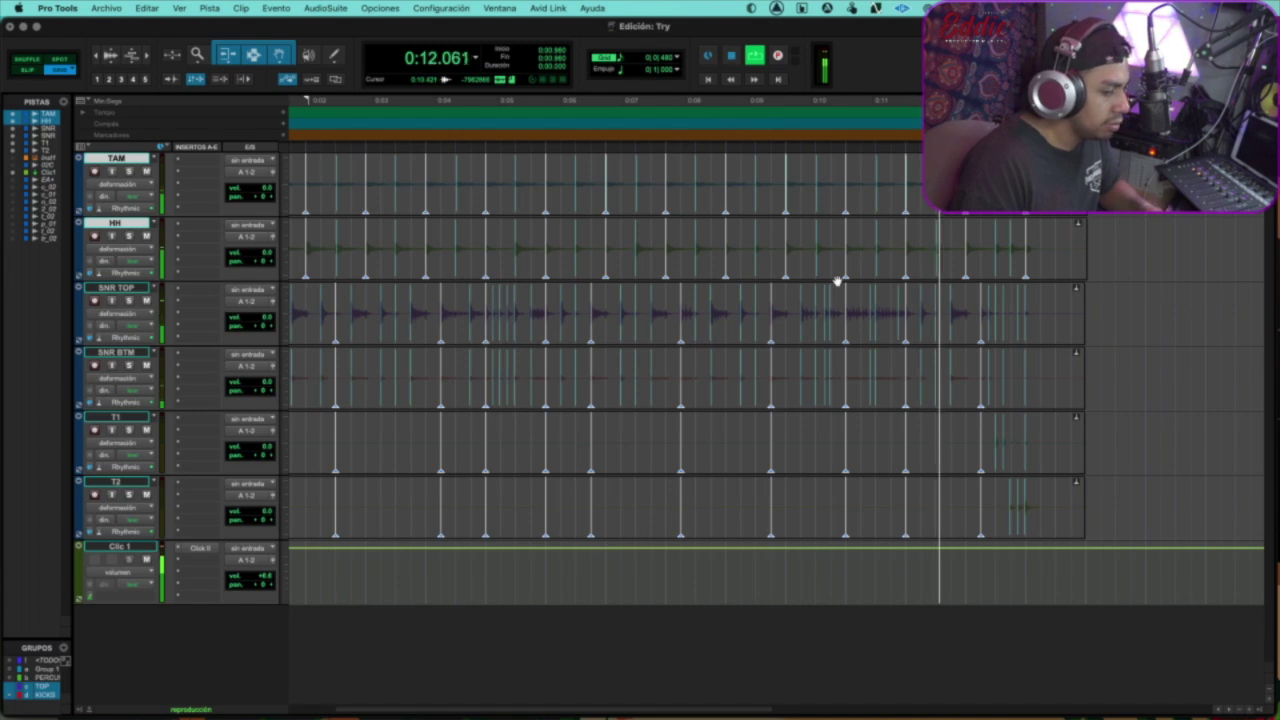
{"action": "scroll", "coordinate": [837, 280], "scroll_direction": "left", "scroll_amount": 3}
{"action": "key", "text": "space"}
- Switch the drum tracks from warp view to waveform view
{"action": "left_click", "coordinate": [133, 314]}
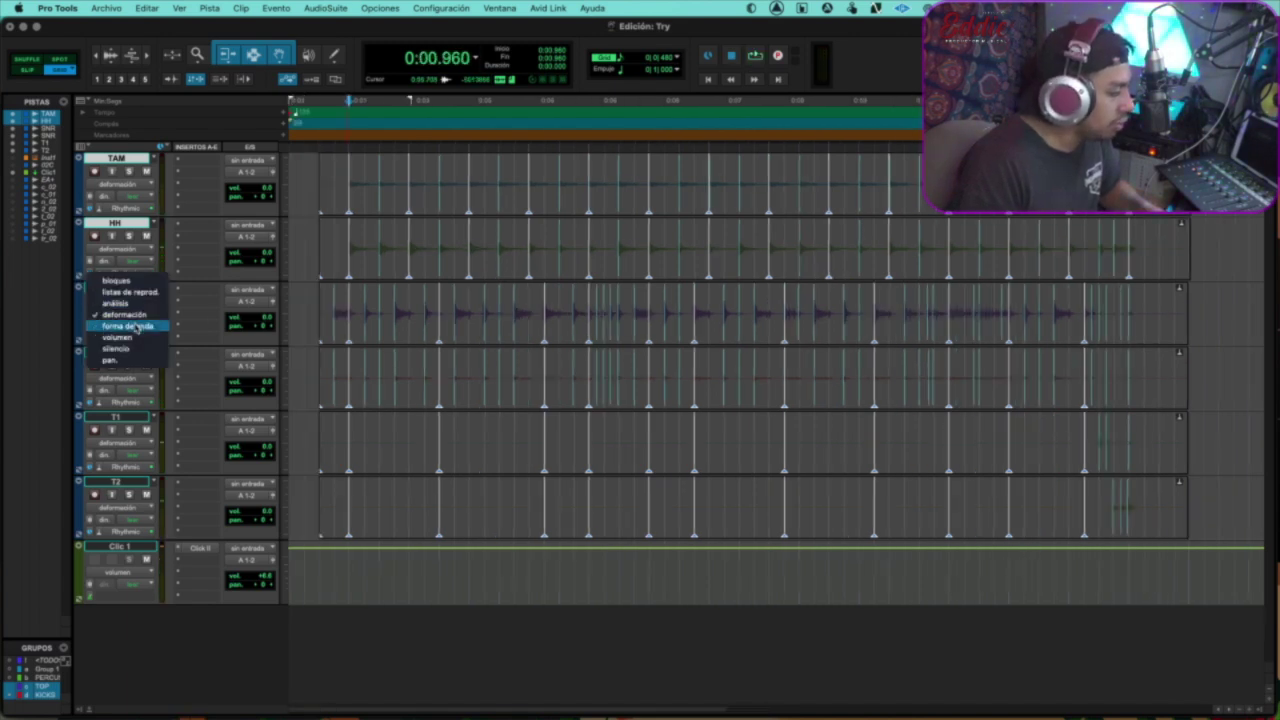
{"action": "left_click", "coordinate": [125, 326]}
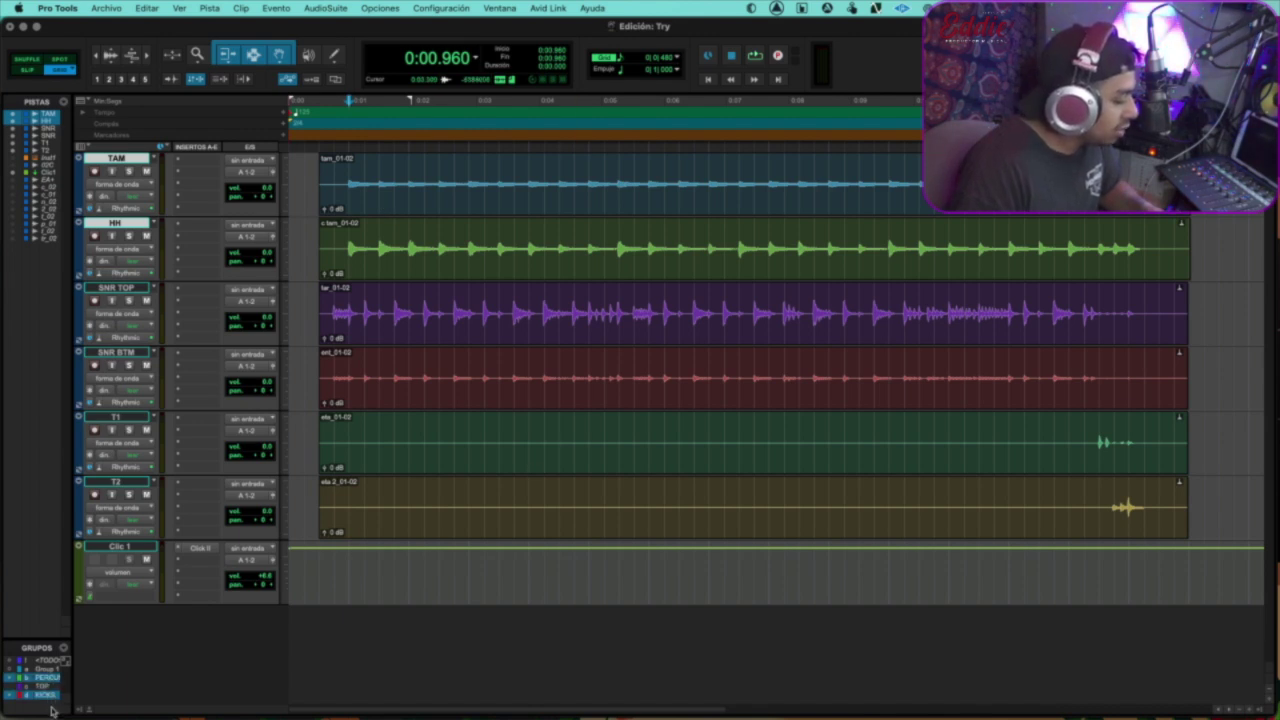
- Hide the track list and trim all the drum clips to the range from 0:00.480 to 0:14.160
{"action": "left_click", "coordinate": [75, 707]}
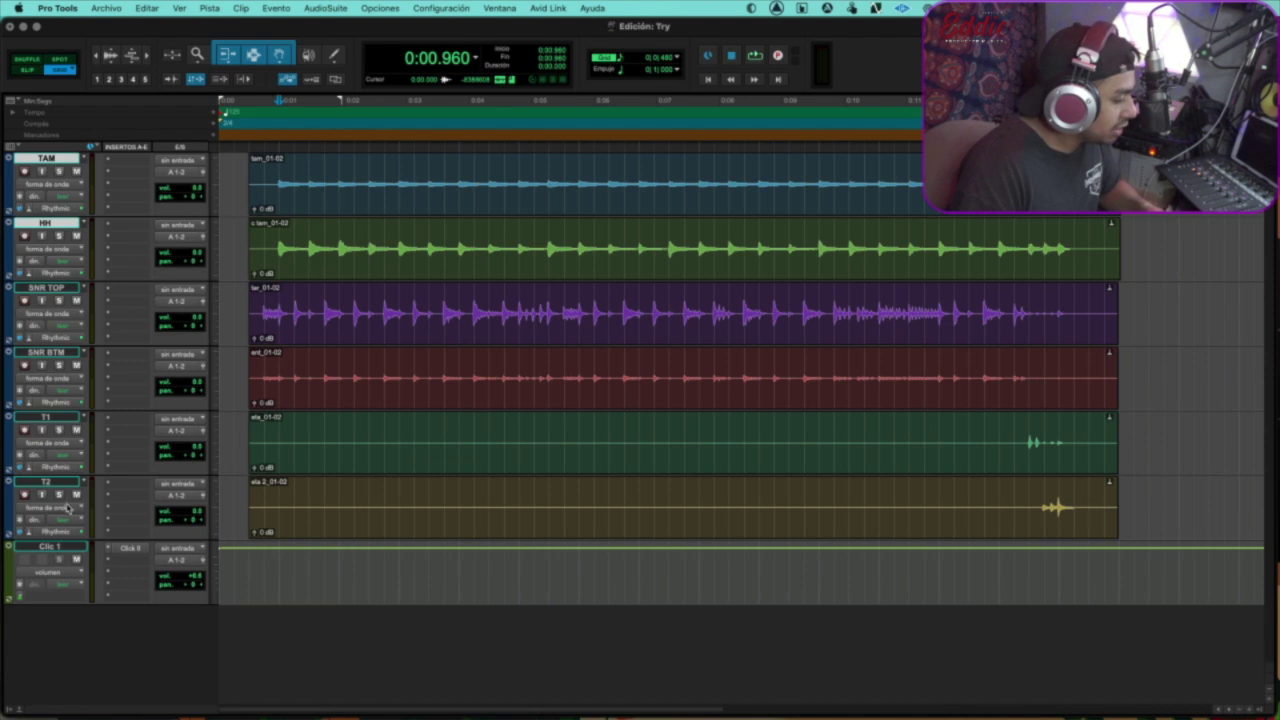
{"action": "left_click_drag", "start_coordinate": [1165, 385], "coordinate": [1109, 406]}
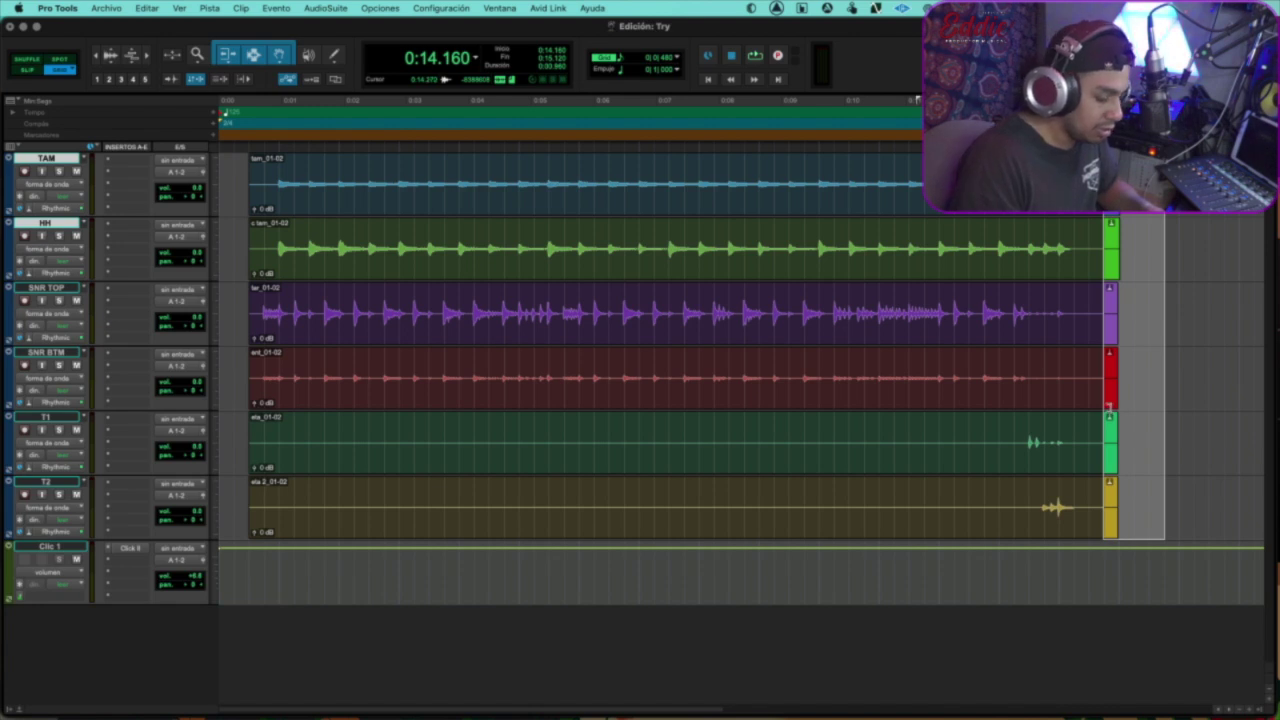
{"action": "key", "text": "Return"}
{"action": "key", "text": "super+bracketright"}
{"action": "key", "text": "super+bracketright"}
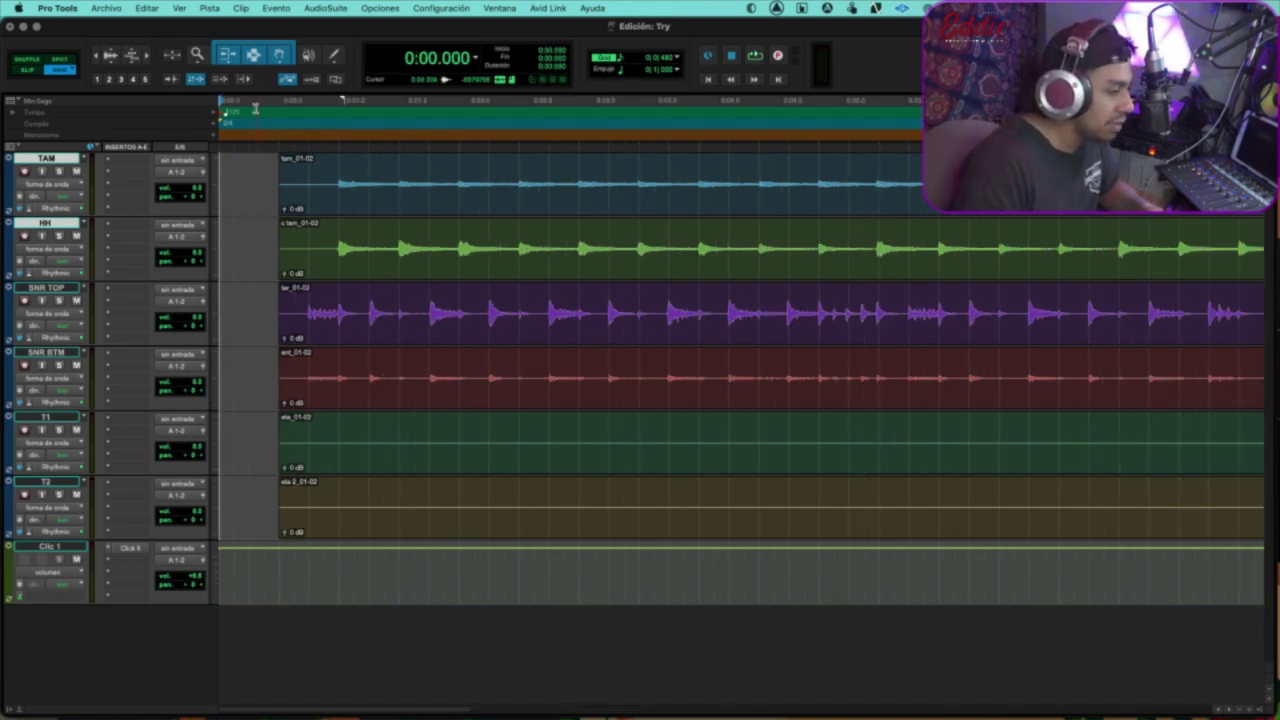
{"action": "left_click", "coordinate": [282, 500]}
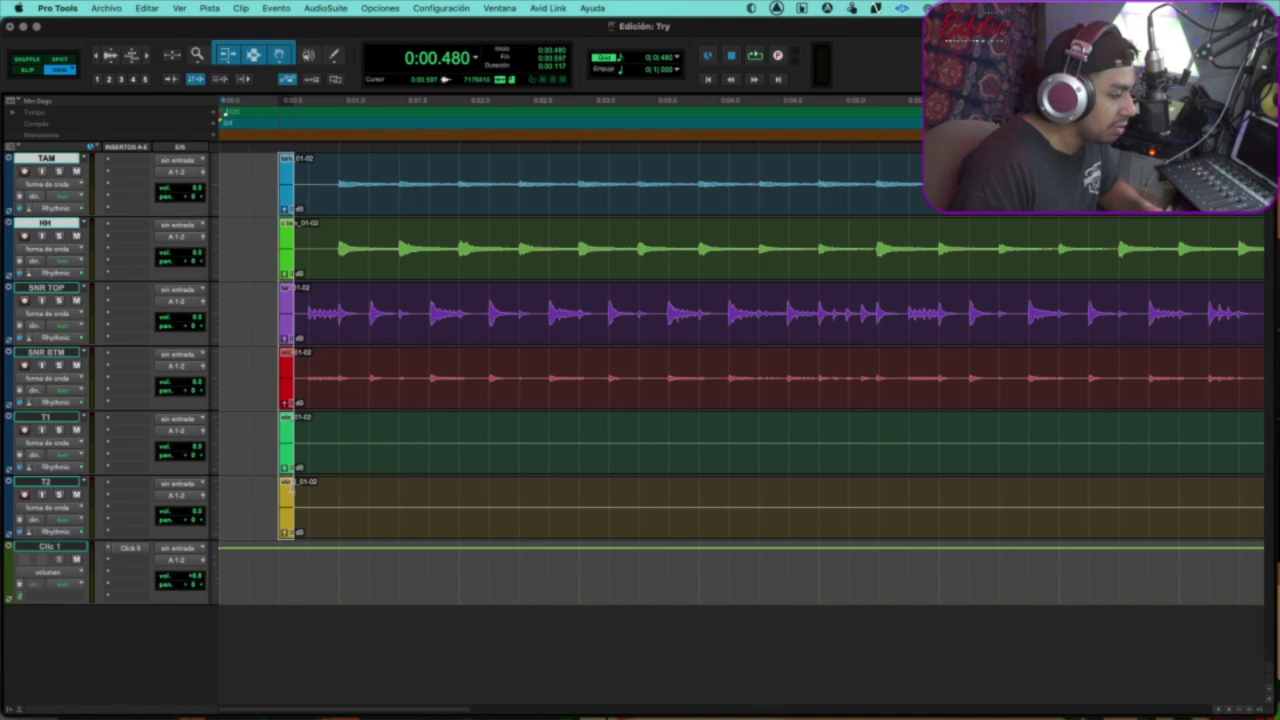
{"action": "key", "text": "alt+shift+Return"}
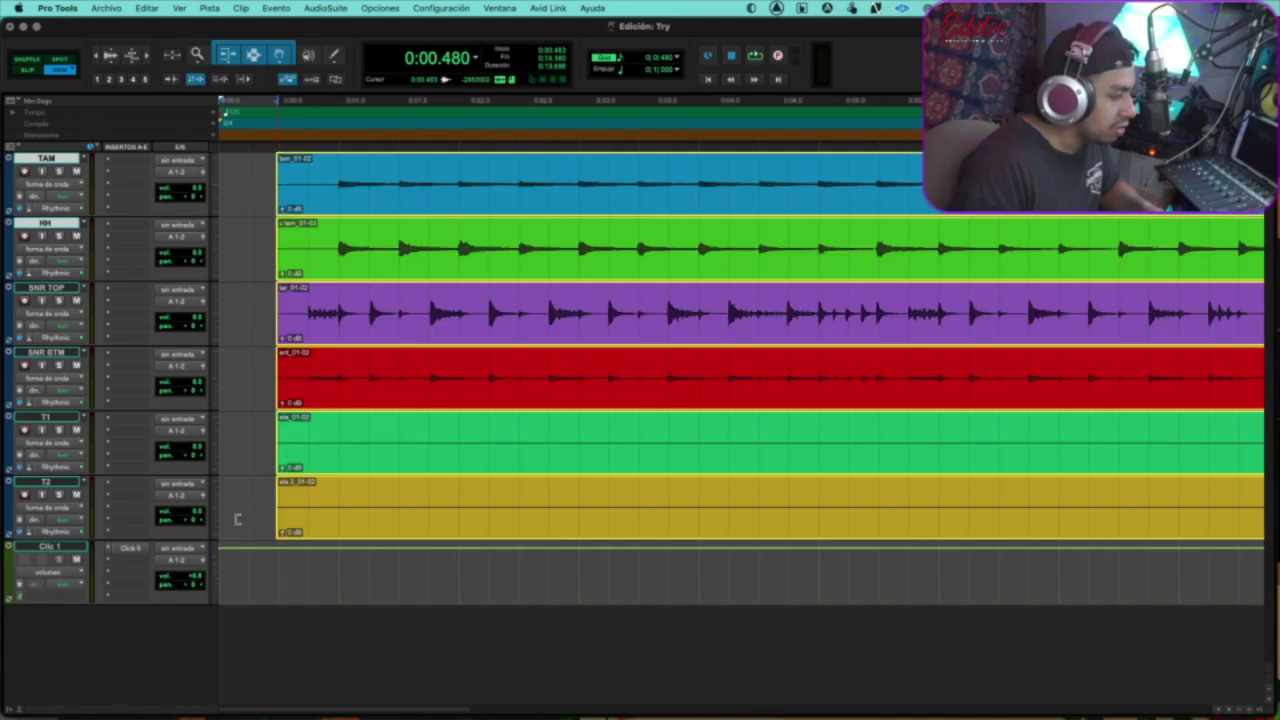
{"action": "left_click_drag", "start_coordinate": [268, 224], "coordinate": [272, 378]}
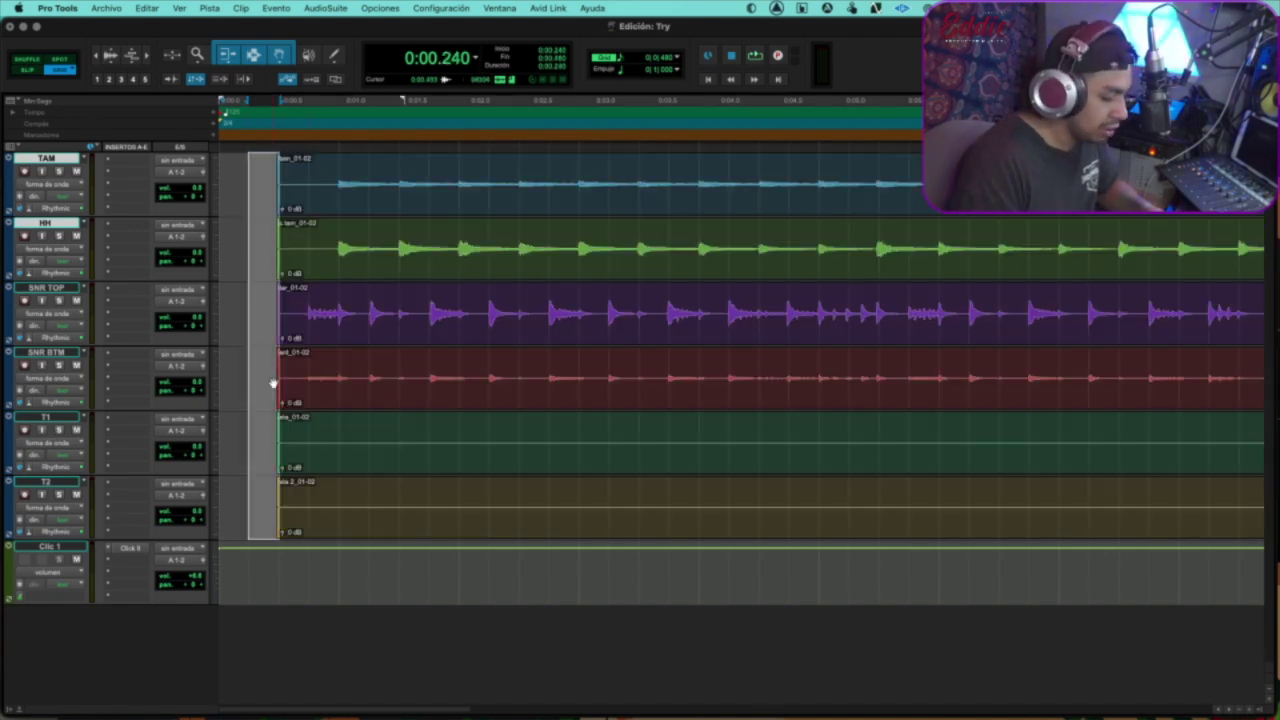
- Play the end of the trimmed drum clips with the click from 0:13.680
{"action": "key", "text": "super+bracketleft"}
{"action": "left_click", "coordinate": [1074, 330]}
{"action": "key", "text": "super+bracketright"}
{"action": "key", "text": "super+bracketright"}
{"action": "key", "text": "space"}
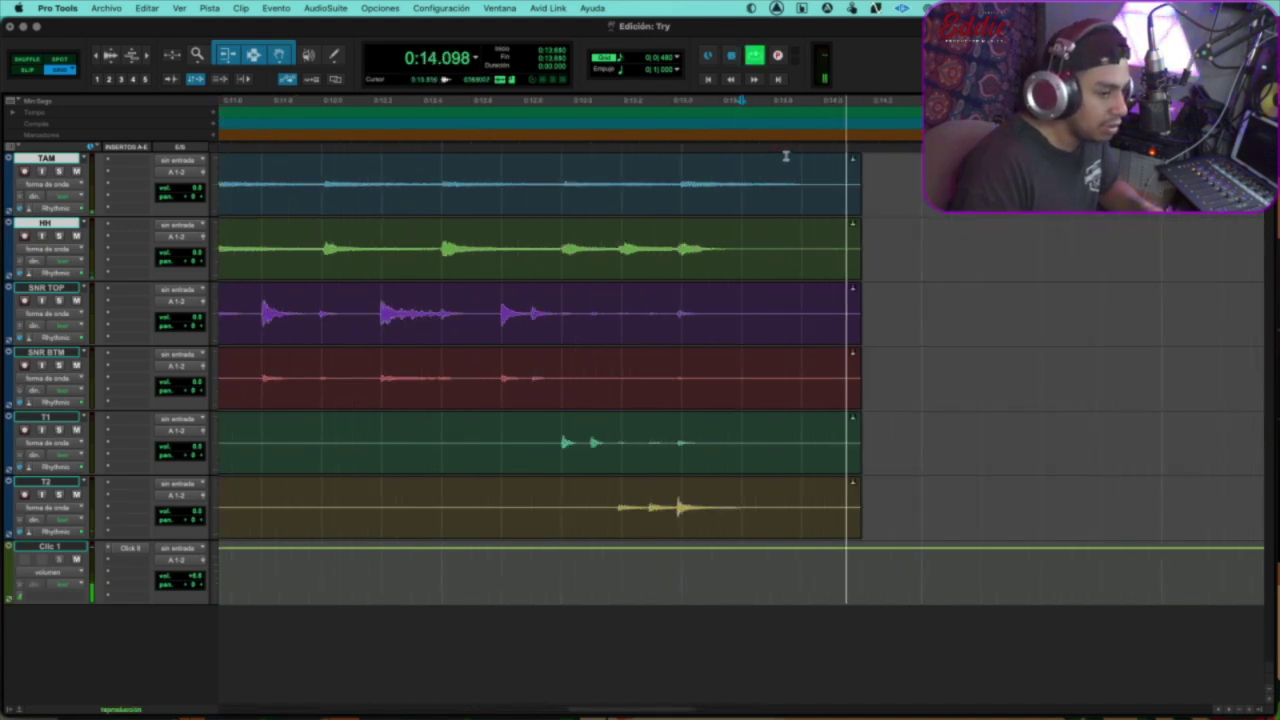
{"action": "key", "text": "space"}
- Play the trimmed drums with the click from the session start at 0:00.000
{"action": "key", "text": "super+bracketleft"}
{"action": "key", "text": "super+bracketleft"}
{"action": "key", "text": "super+bracketleft"}
{"action": "key", "text": "Return"}
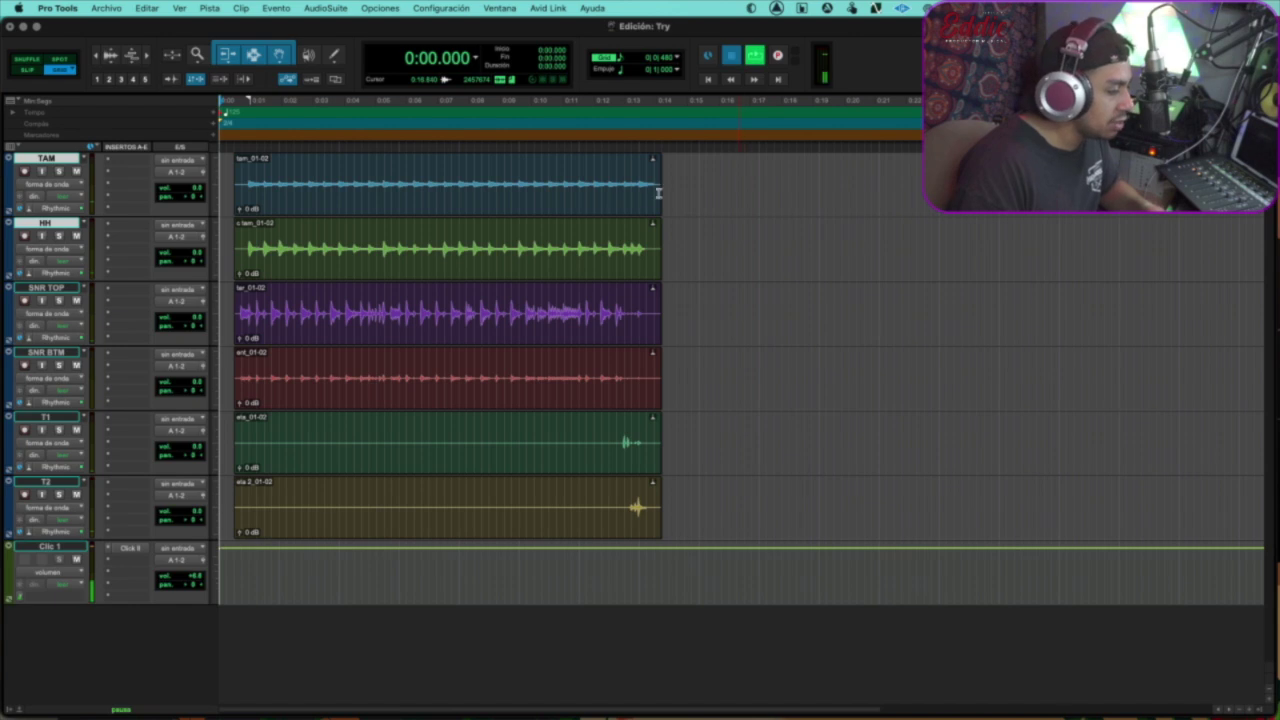
{"action": "key", "text": "super+bracketright"}
{"action": "key", "text": "super+bracketright"}
{"action": "key", "text": "space"}
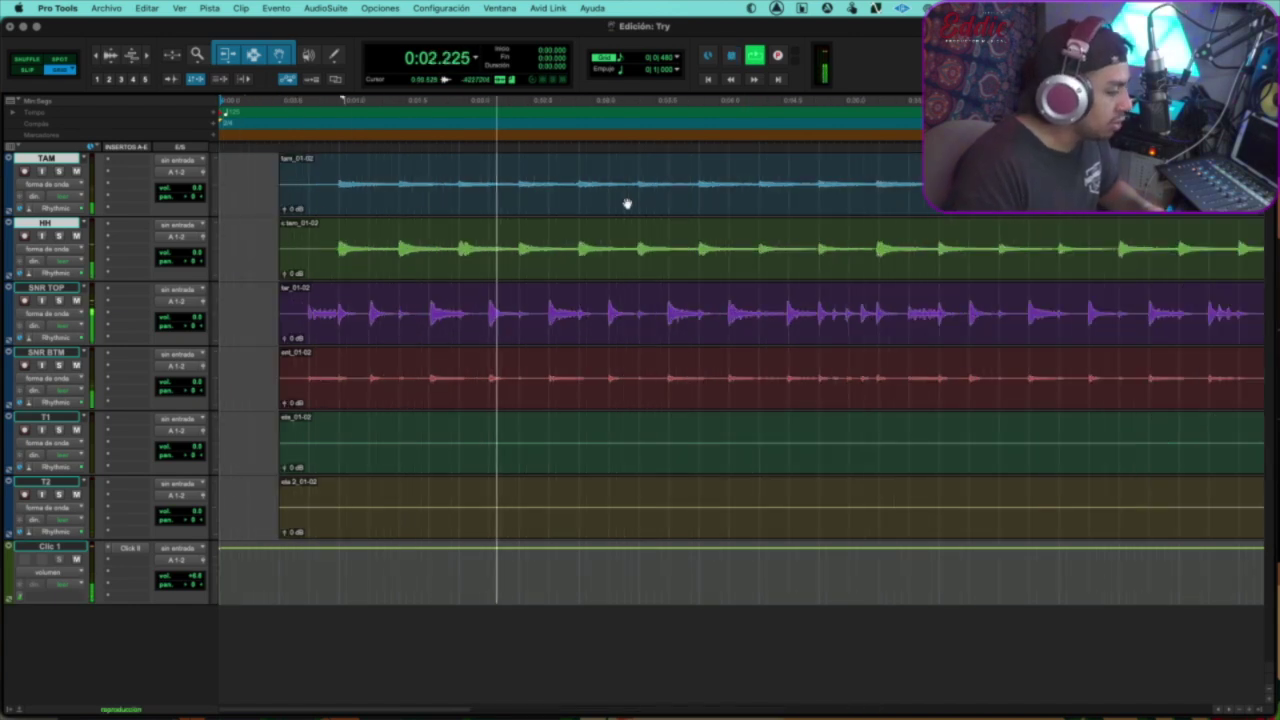
{"action": "key", "text": "super+bracketleft"}
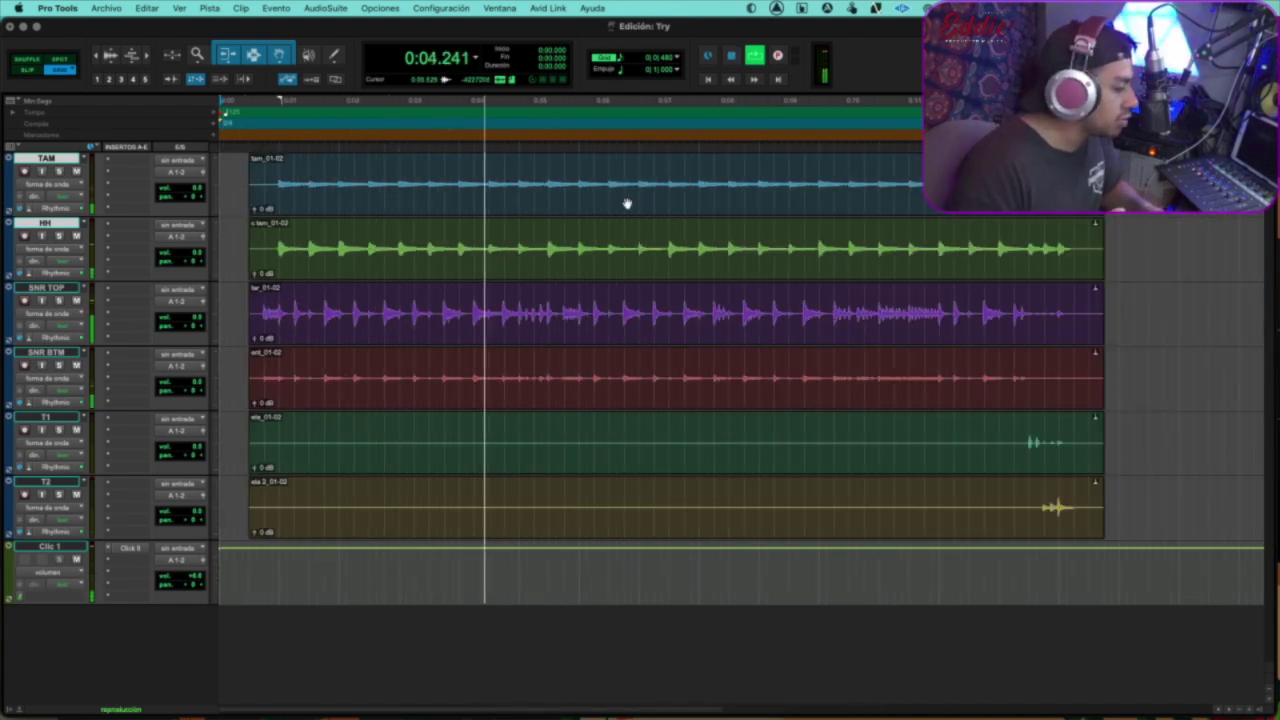
{"action": "key", "text": "space"}
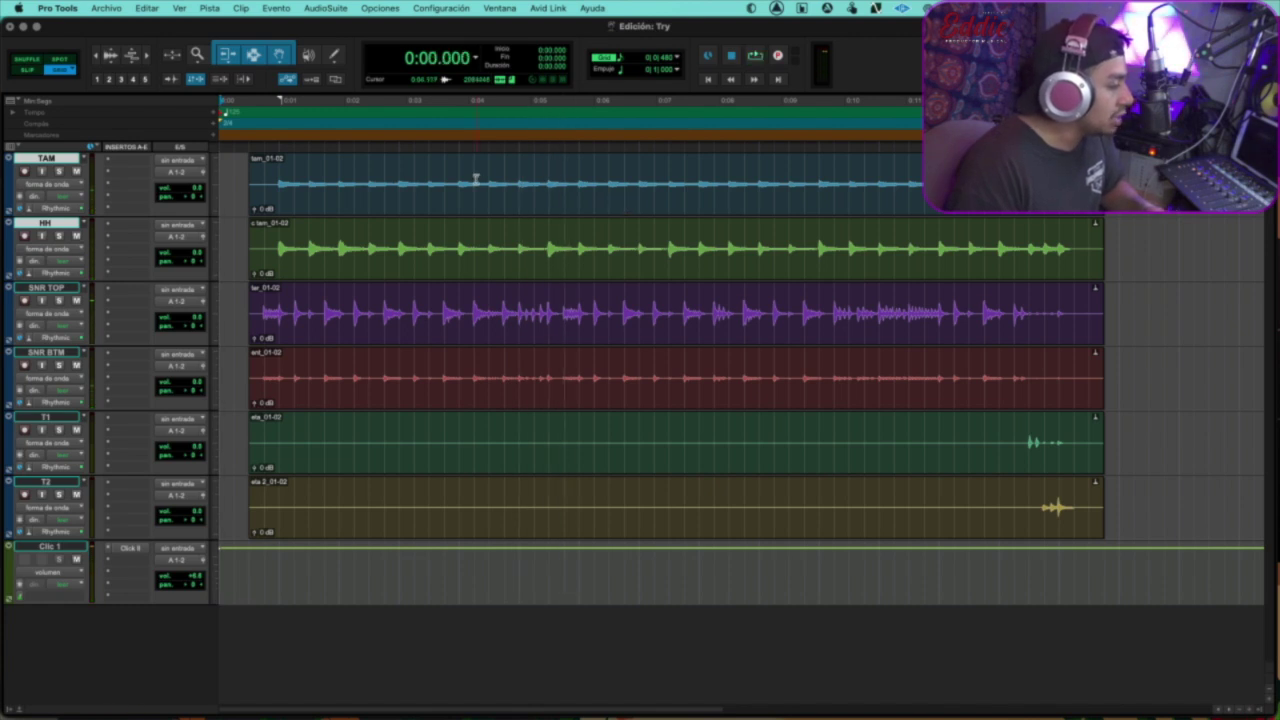
- Select all the drum clips and play the selection briefly from 0:00.480 with the click
{"action": "key", "text": "super+a"}
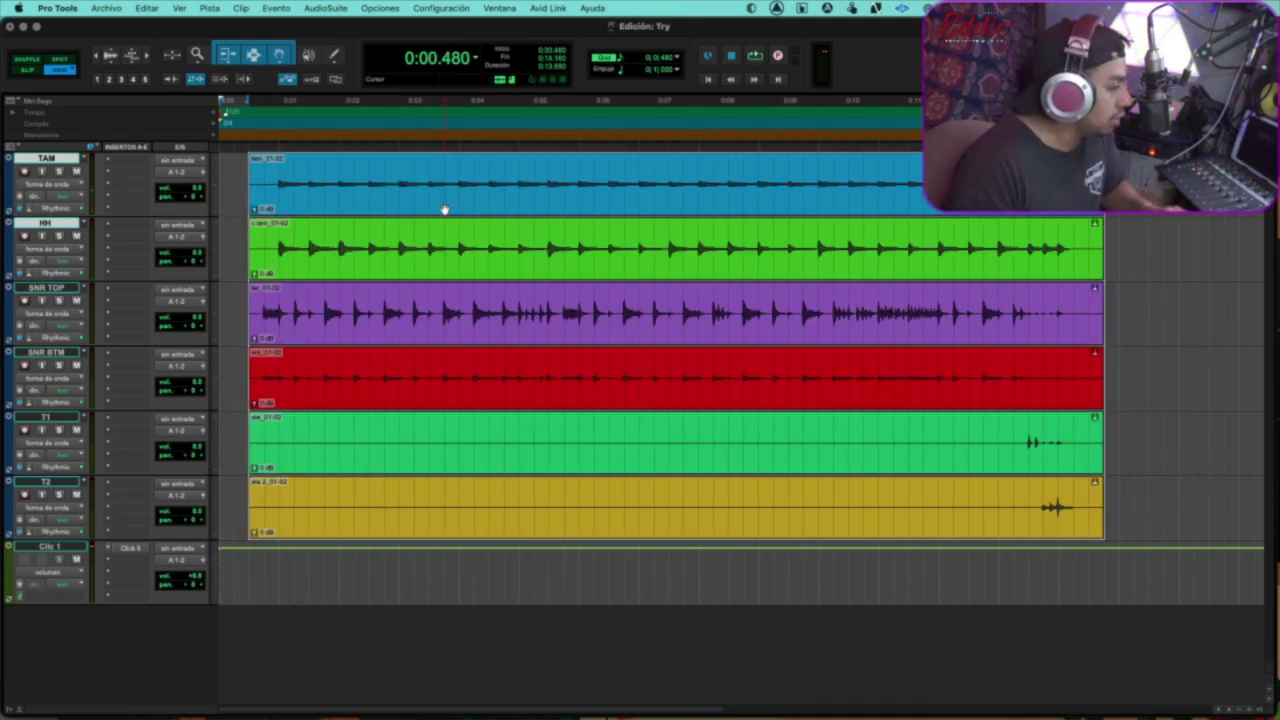
{"action": "key", "text": "space"}
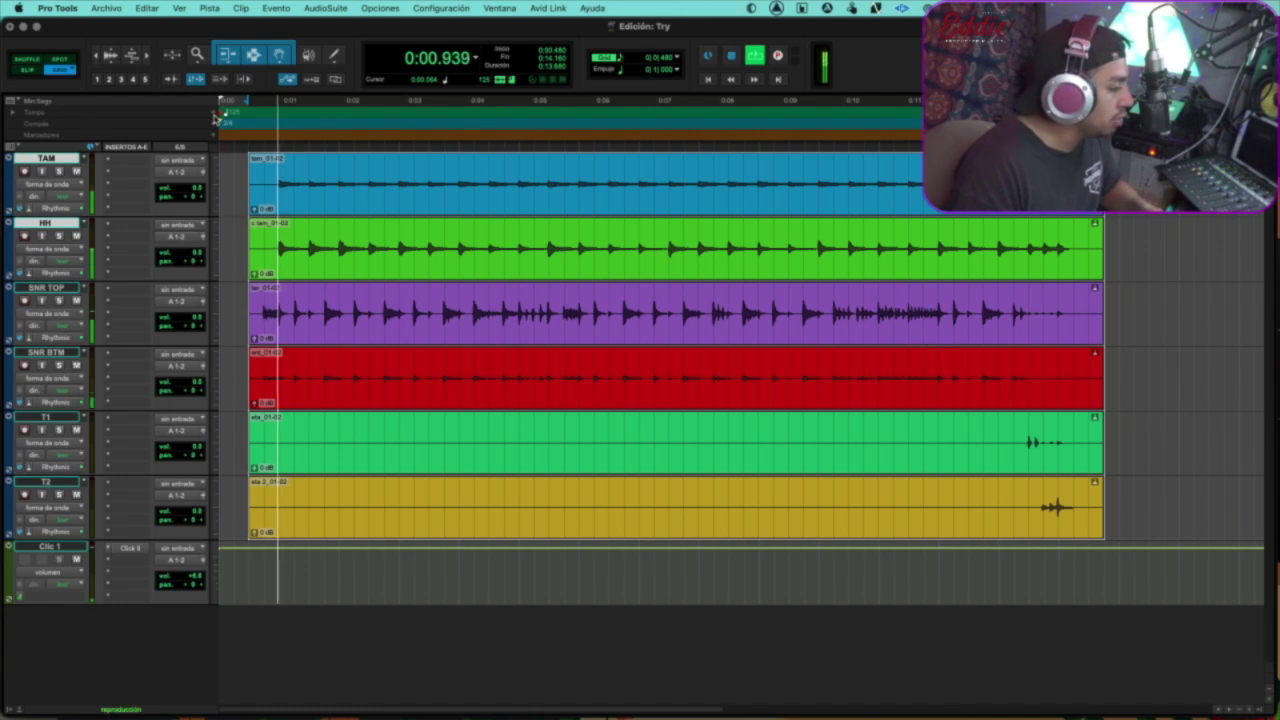
{"action": "key", "text": "space"}
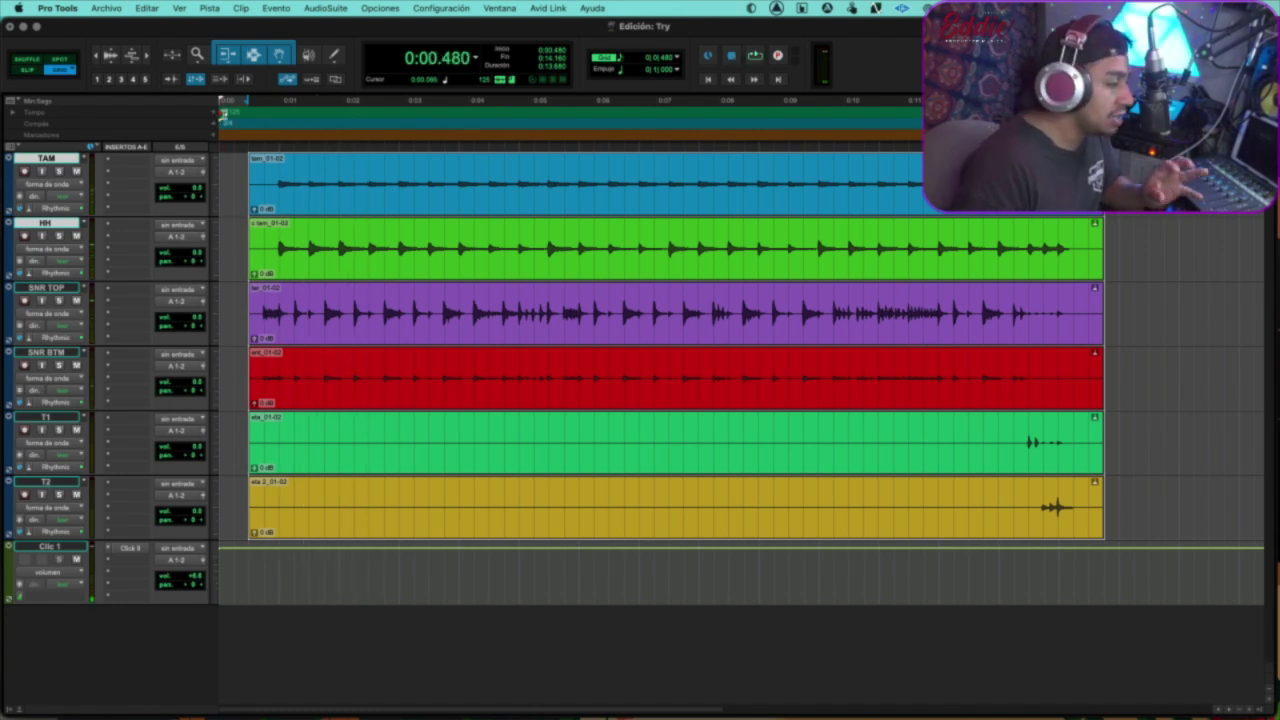
- Try a tempo change to 135 BPM with the drum tracks still on the sample timebase, and play the result
{"action": "left_click", "coordinate": [214, 116]}
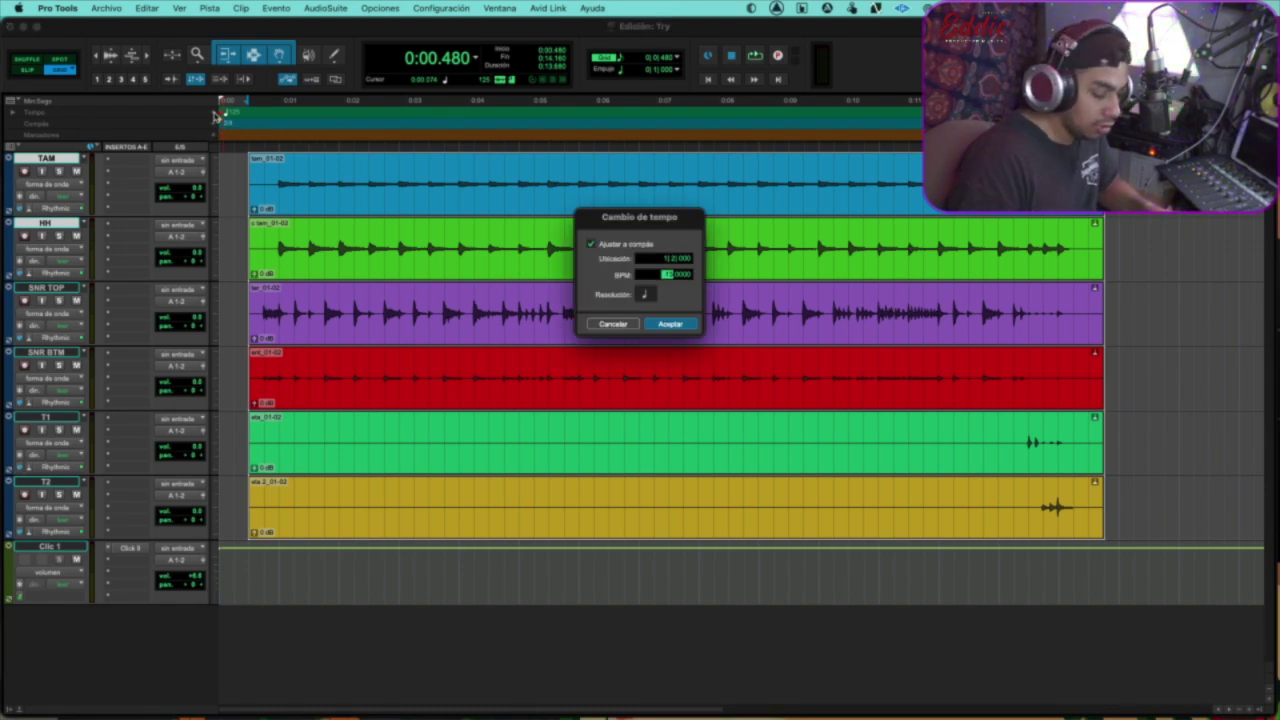
{"action": "key", "text": "Return"}
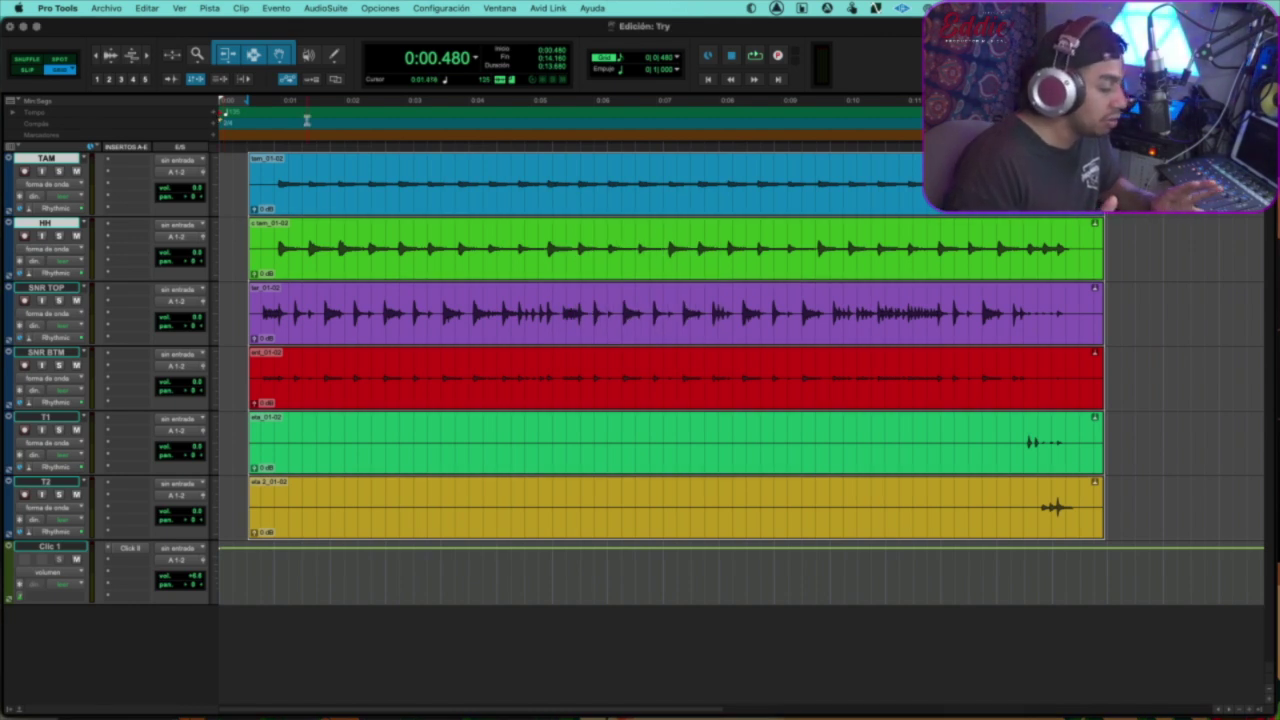
{"action": "key", "text": "space"}
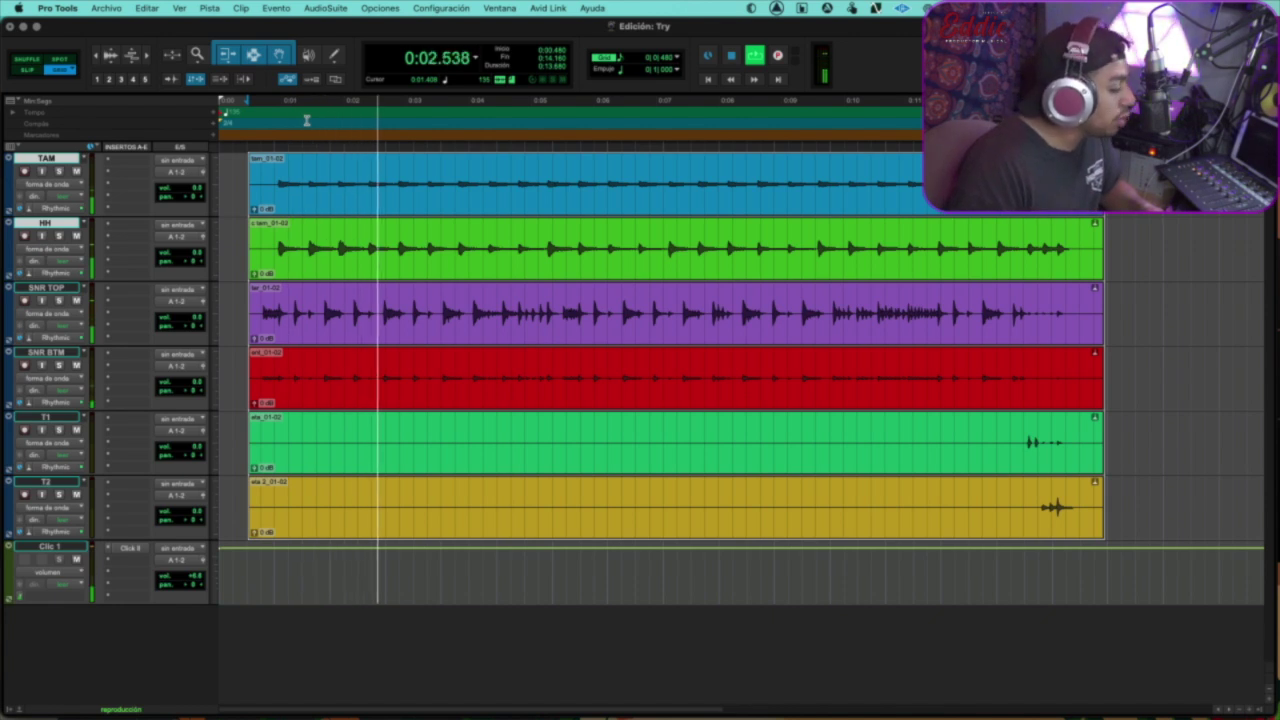
{"action": "key", "text": "space"}
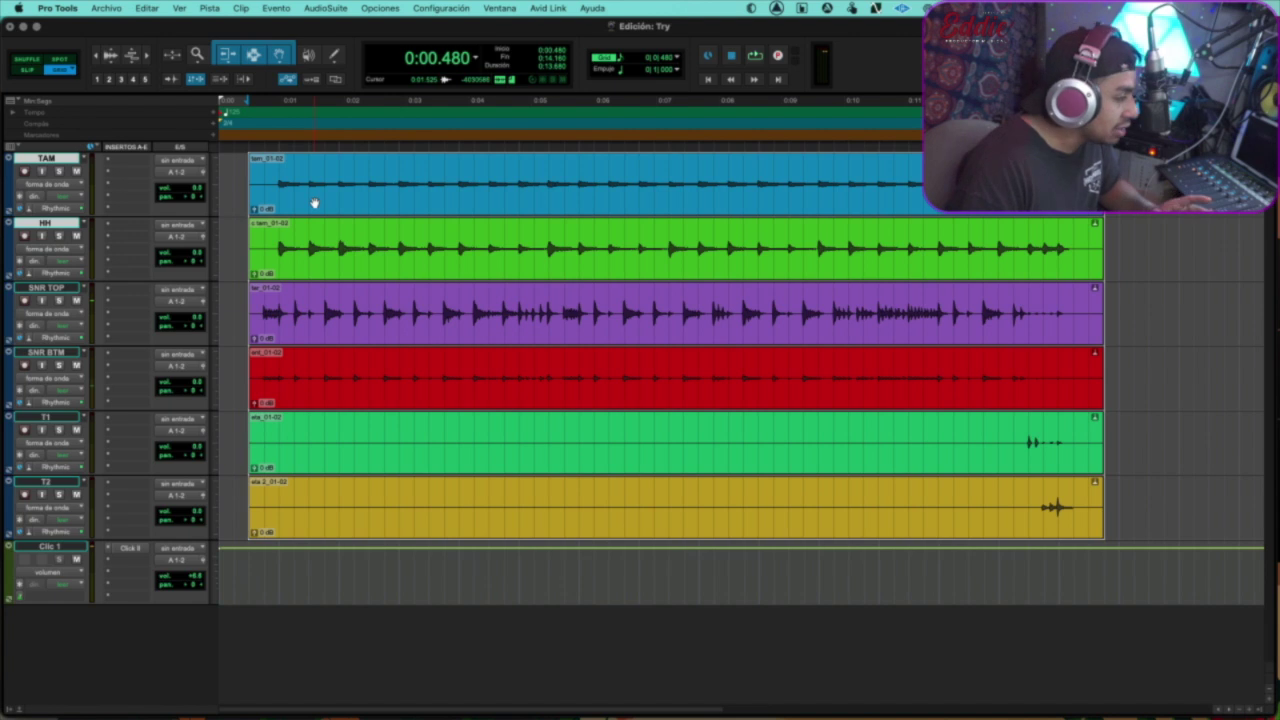
- Switch all the drum tracks to the ticks timebase (Tics), then set the session tempo to 135 BPM and play it
{"action": "left_click", "coordinate": [21, 209]}
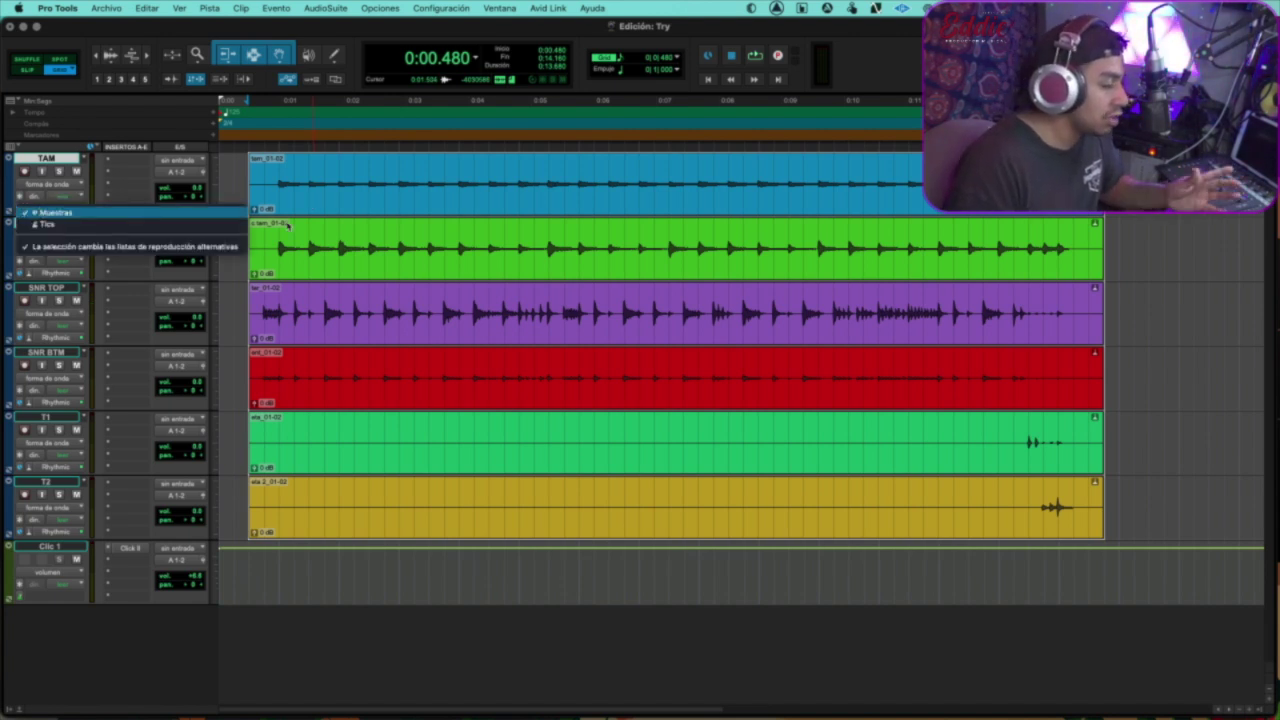
{"action": "left_click", "coordinate": [39, 226]}
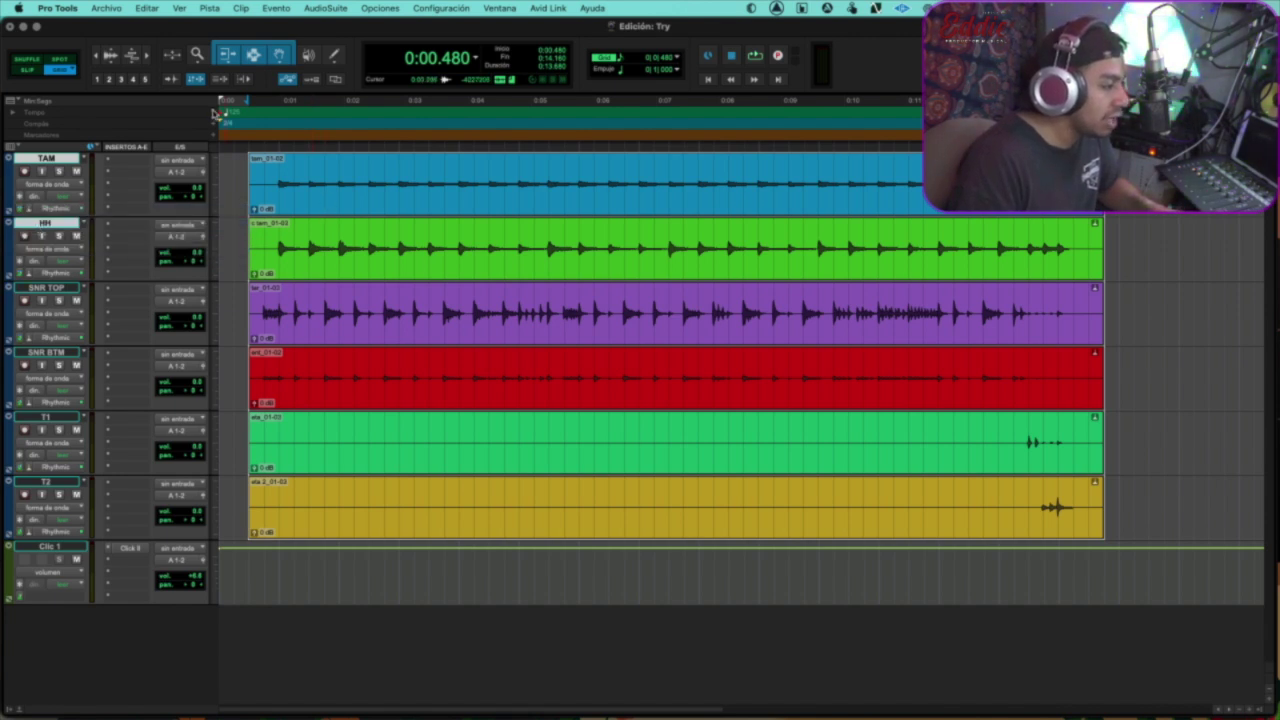
{"action": "left_click", "coordinate": [213, 114]}
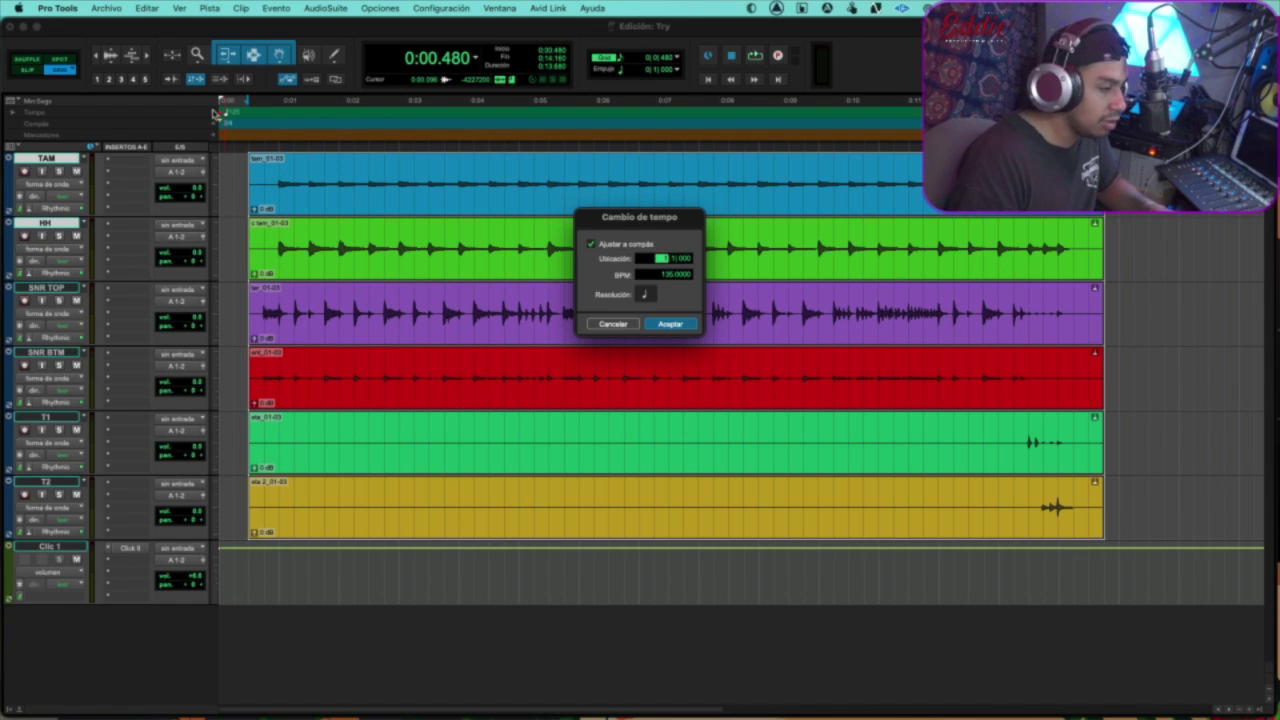
{"action": "key", "text": "Return"}
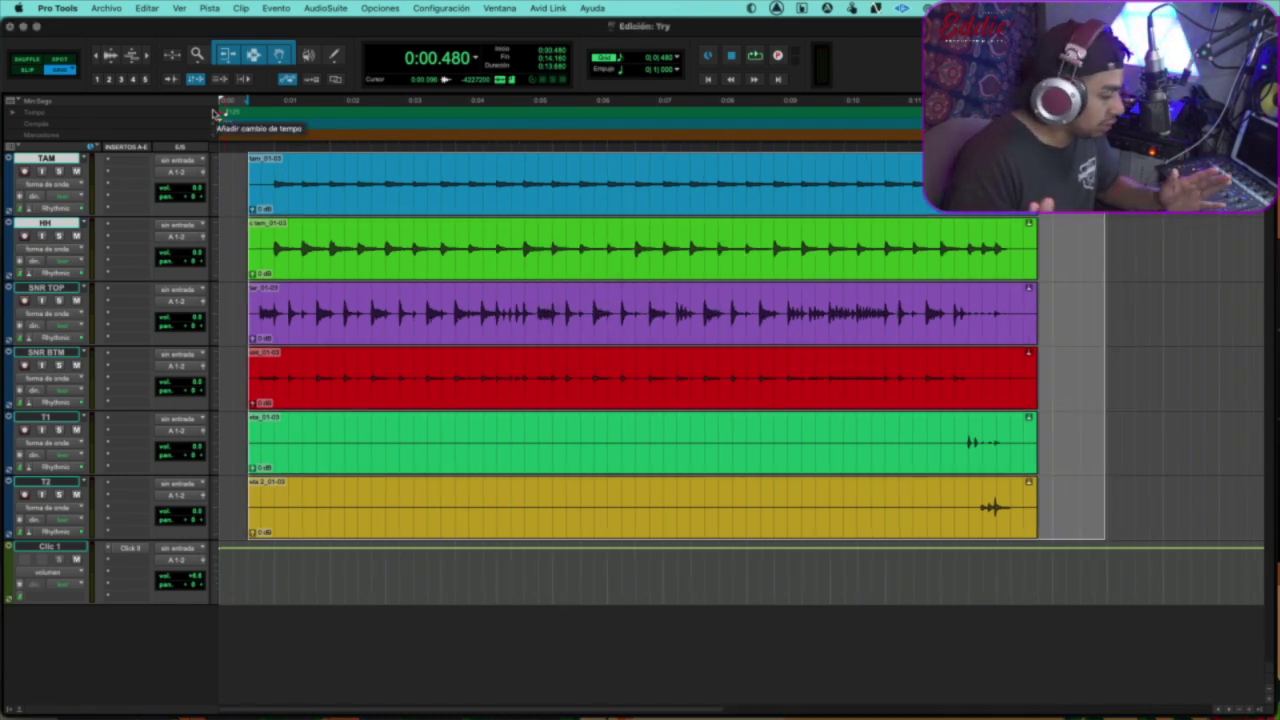
{"action": "key", "text": "space"}
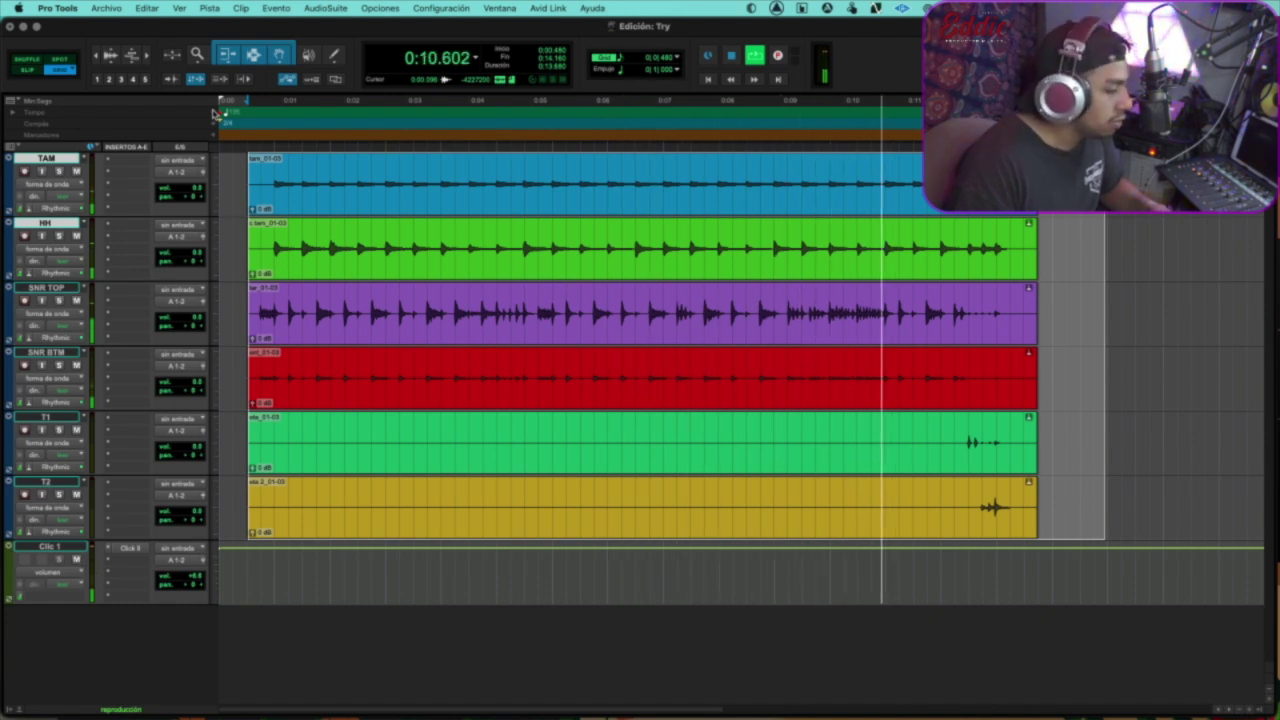
- Set the session tempo to 110 BPM and play the drums with the click from the start
{"action": "left_click", "coordinate": [213, 113]}
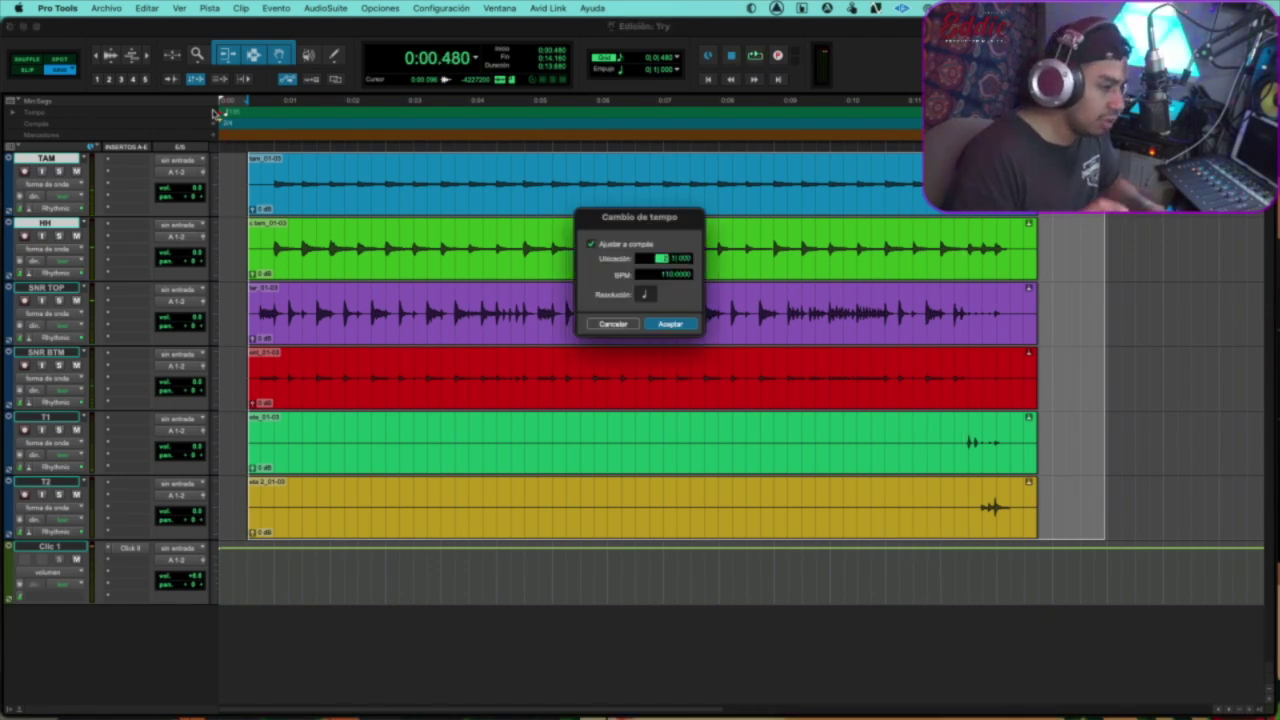
{"action": "key", "text": "Return"}
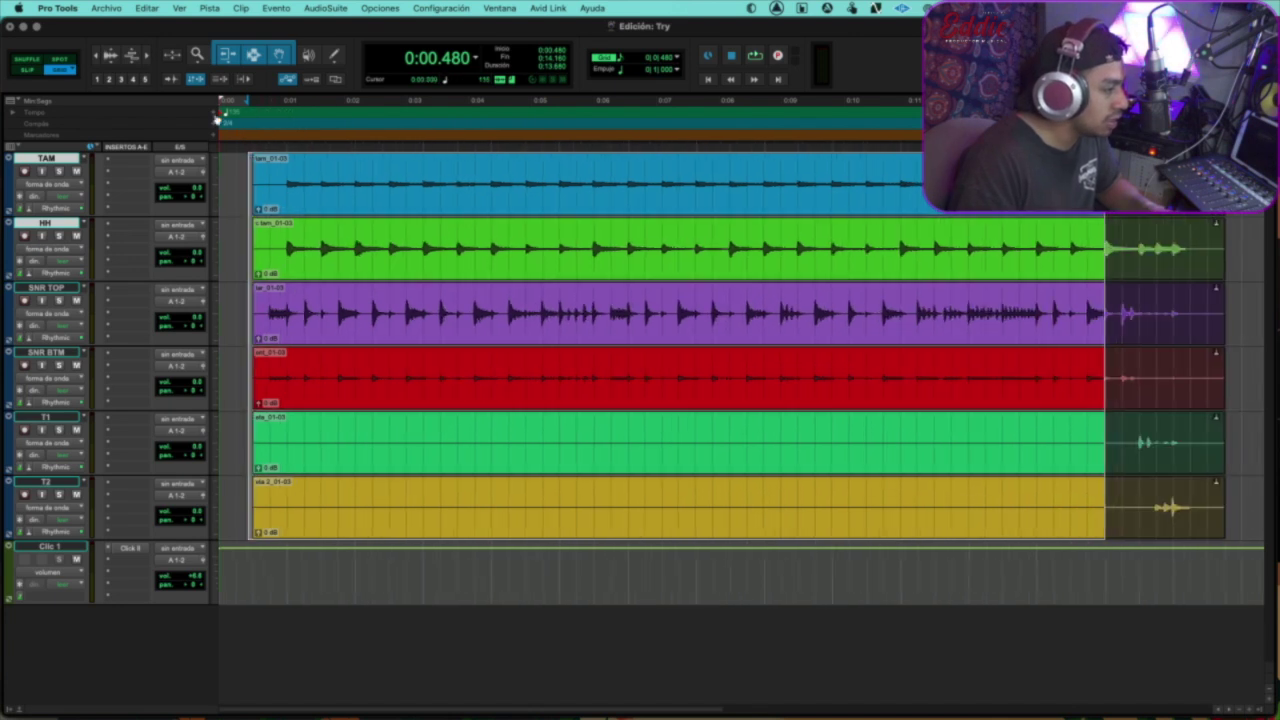
{"action": "key", "text": "Return"}
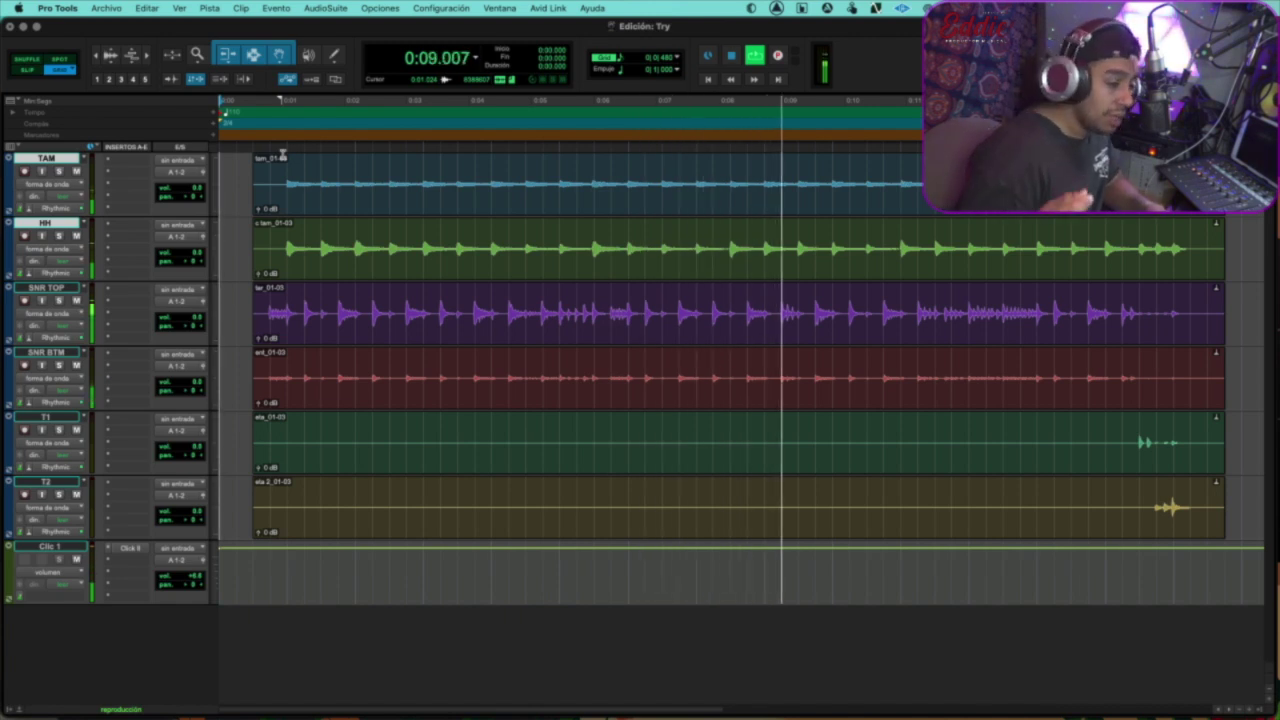
{"action": "key", "text": "space"}
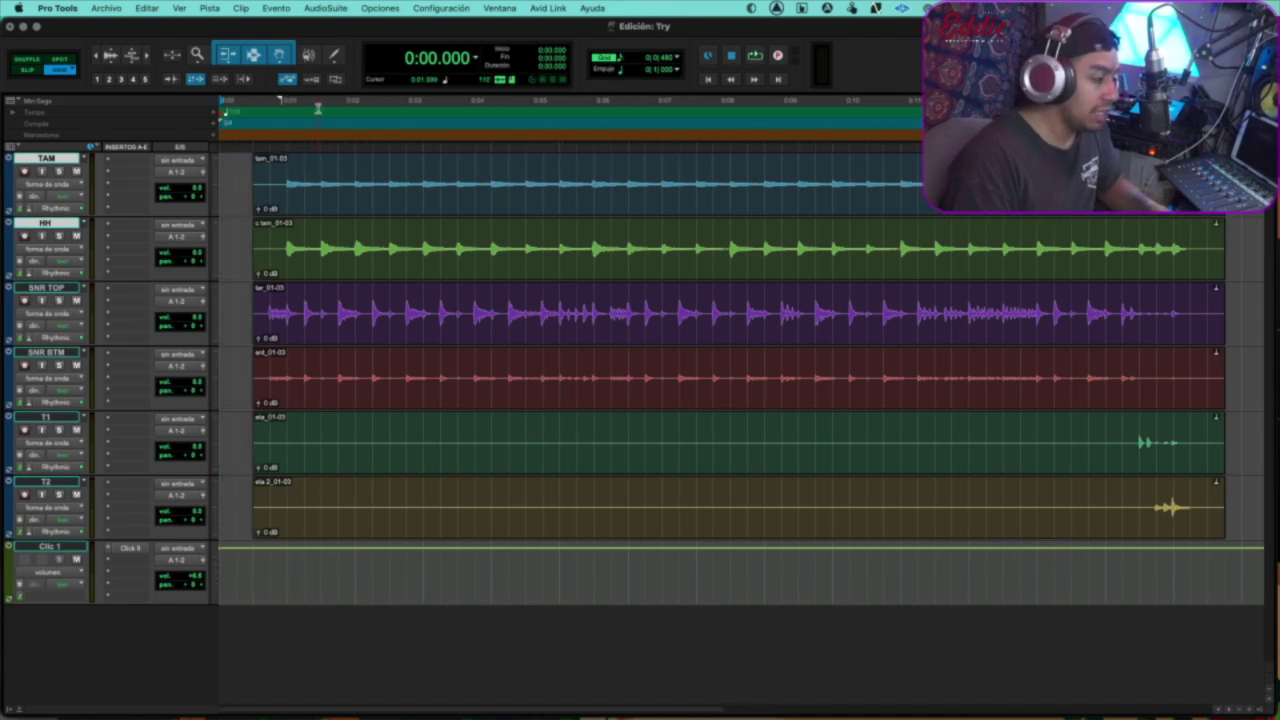
- Insert a 60 BPM tempo change at 0:01.090 and move its marker to the start of the session
{"action": "left_click", "coordinate": [284, 113]}
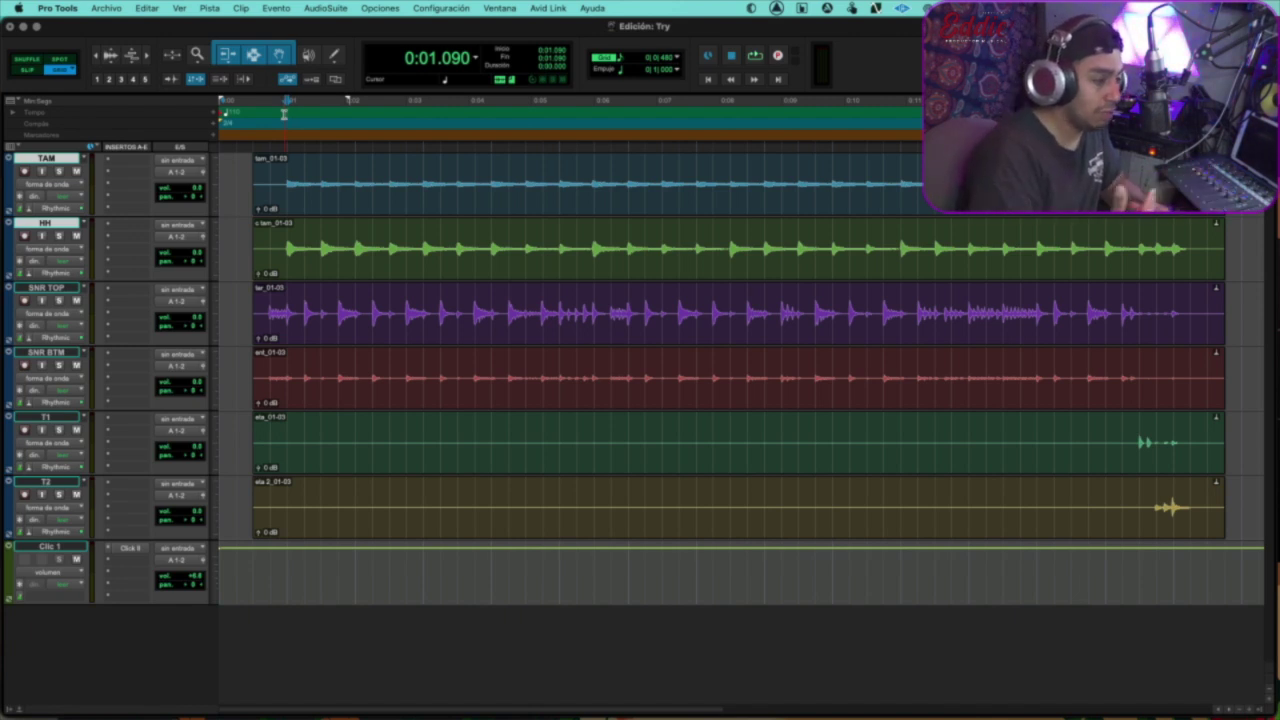
{"action": "key", "text": "super+bracketleft"}
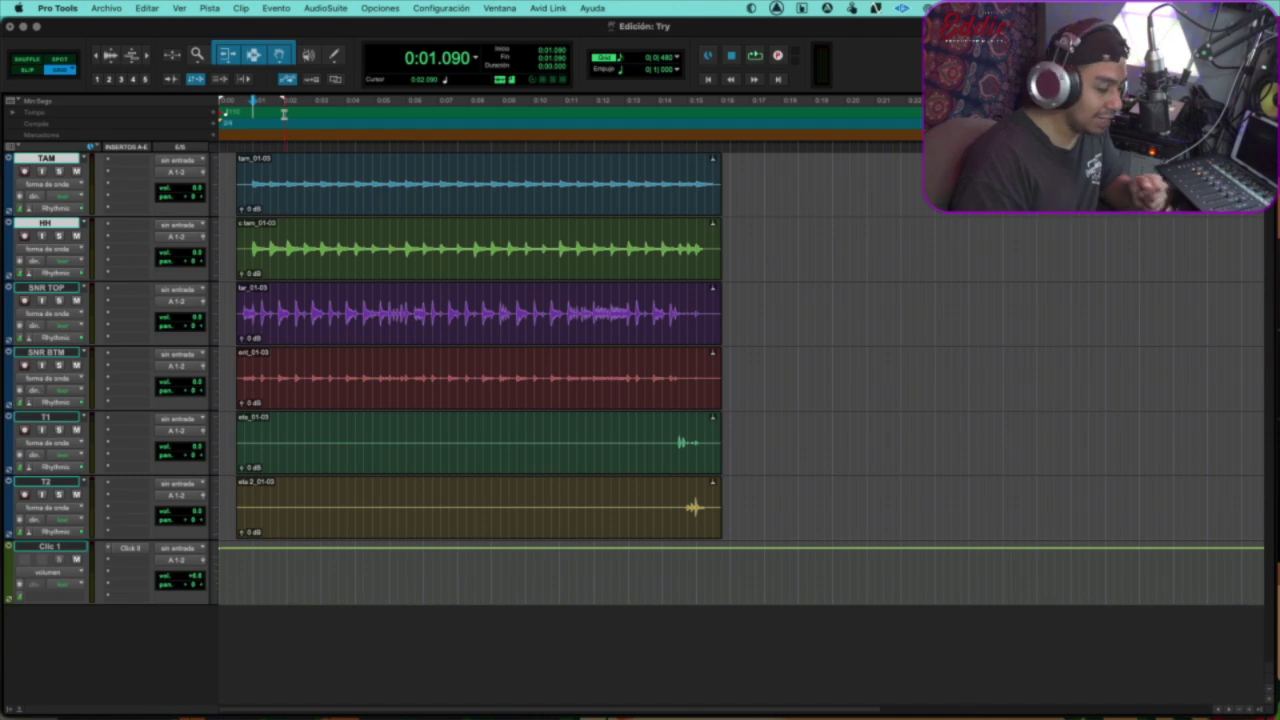
{"action": "double_click", "coordinate": [213, 114]}
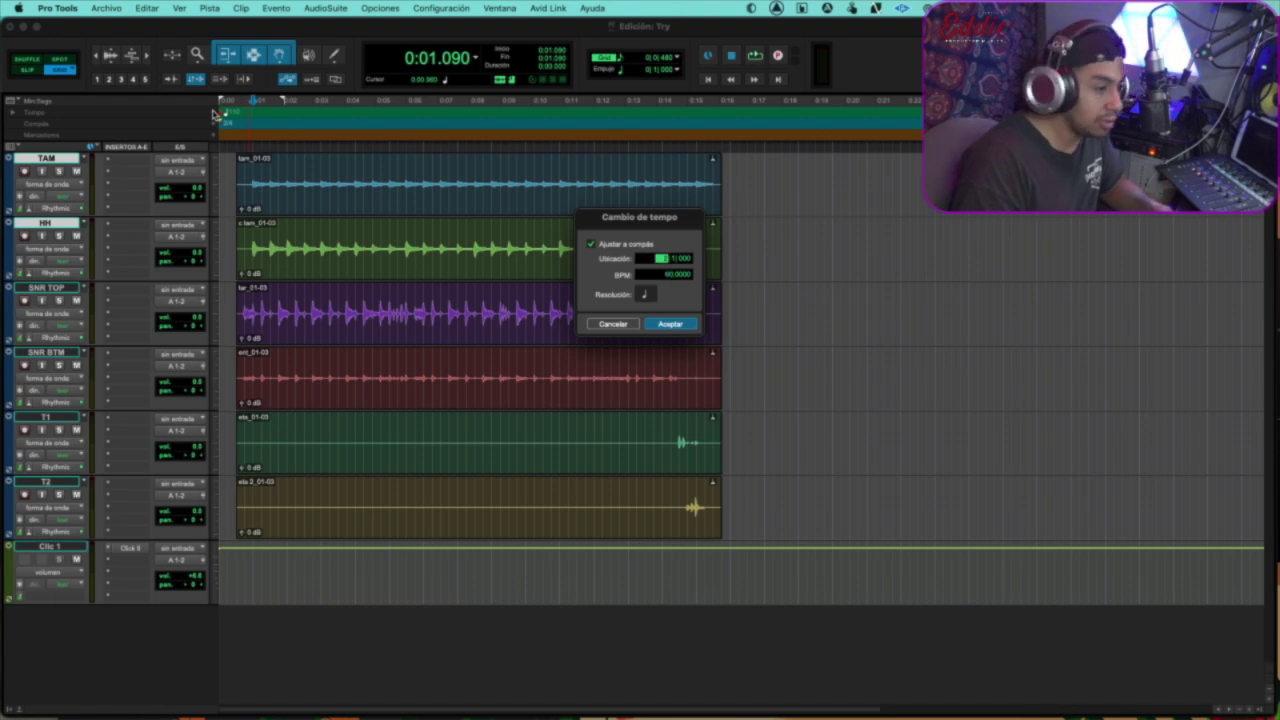
{"action": "key", "text": "Return"}
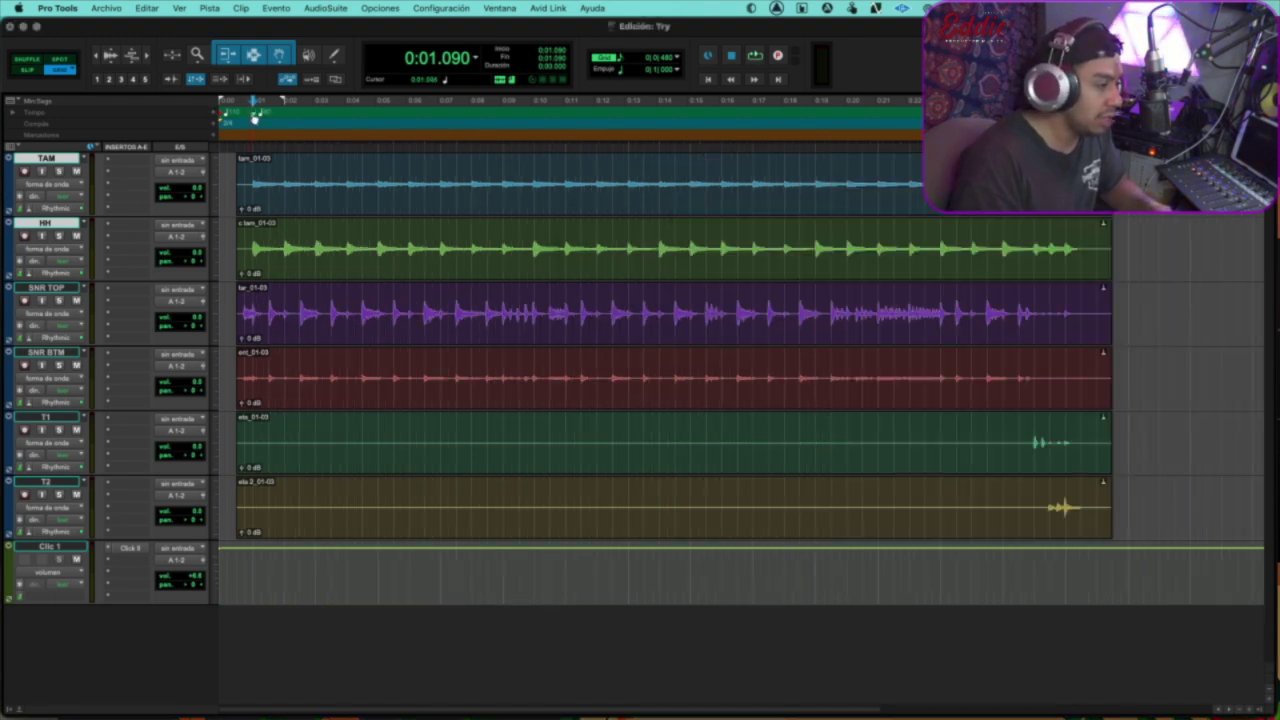
{"action": "left_click_drag", "start_coordinate": [254, 117], "coordinate": [212, 118]}
- Play the drums at 60 BPM from 0:01.090 and mute the click track during playback
{"action": "key", "text": "space"}
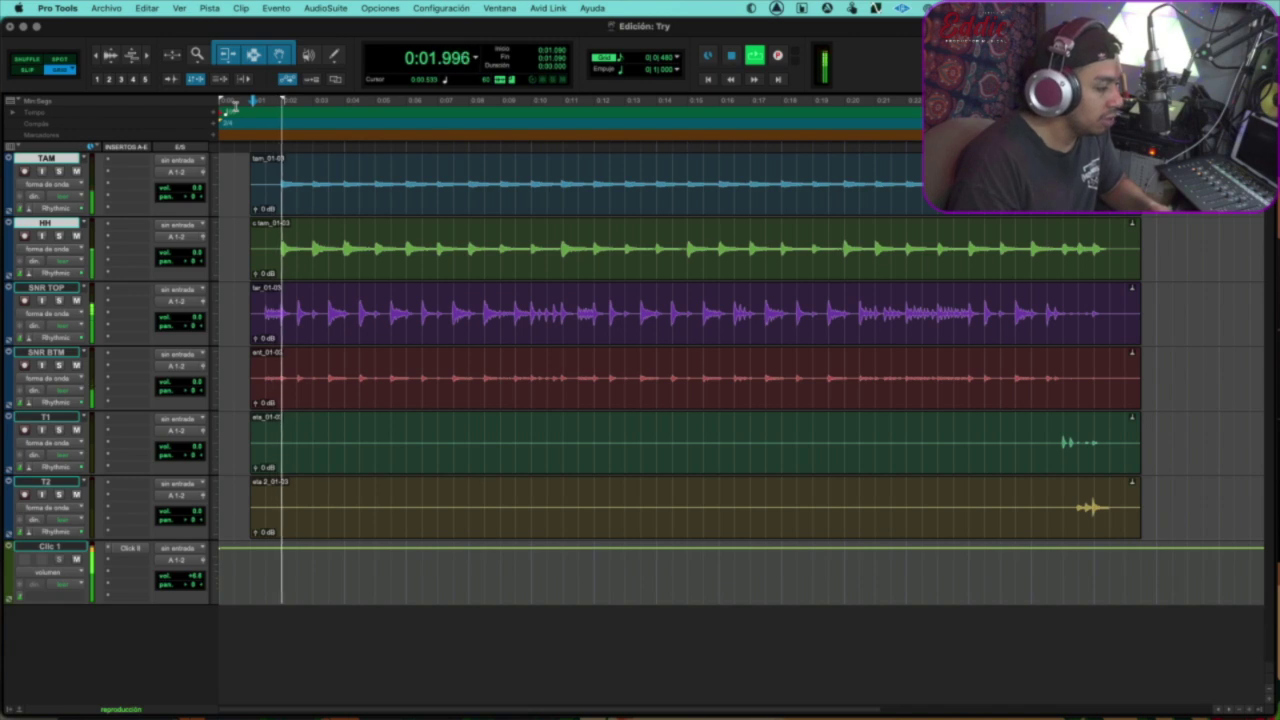
{"action": "left_click", "coordinate": [75, 559]}
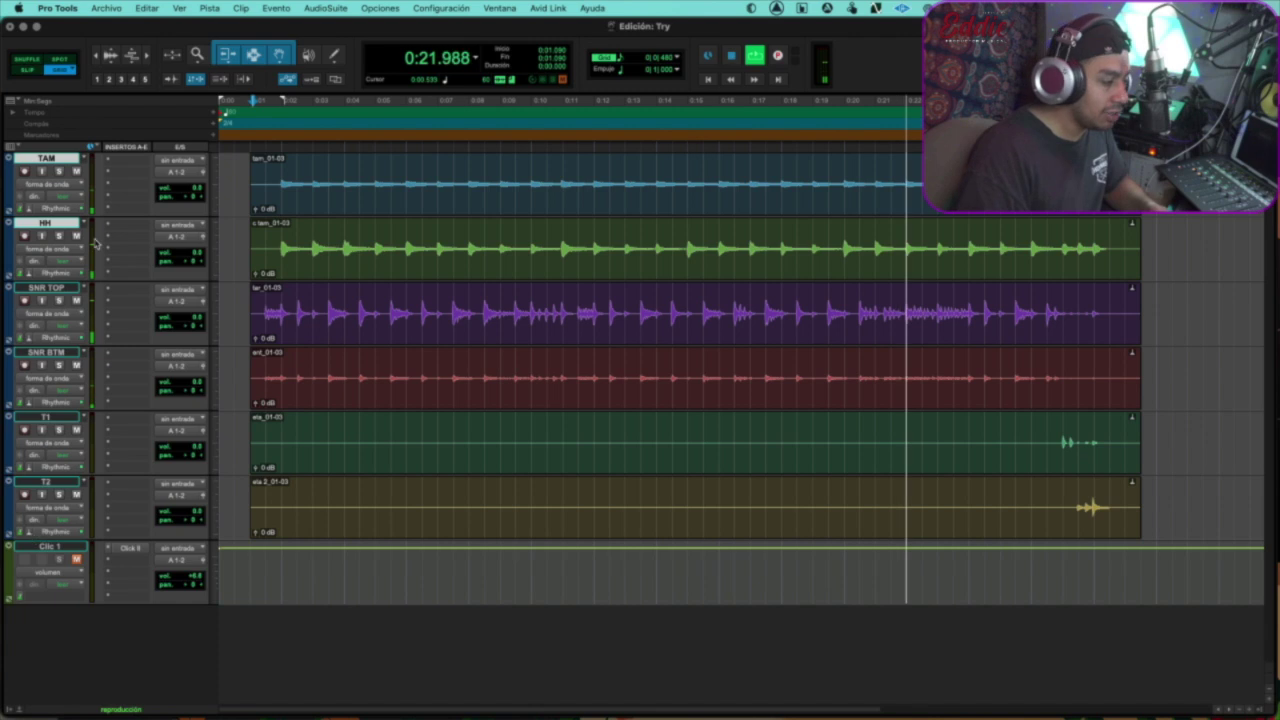
{"action": "key", "text": "space"}
- Switch all the drum tracks to warp view (deformación) and play them from 0:01.090 without the click
{"action": "left_click", "coordinate": [50, 249]}
{"action": "left_click", "coordinate": [72, 240], "text": "alt"}
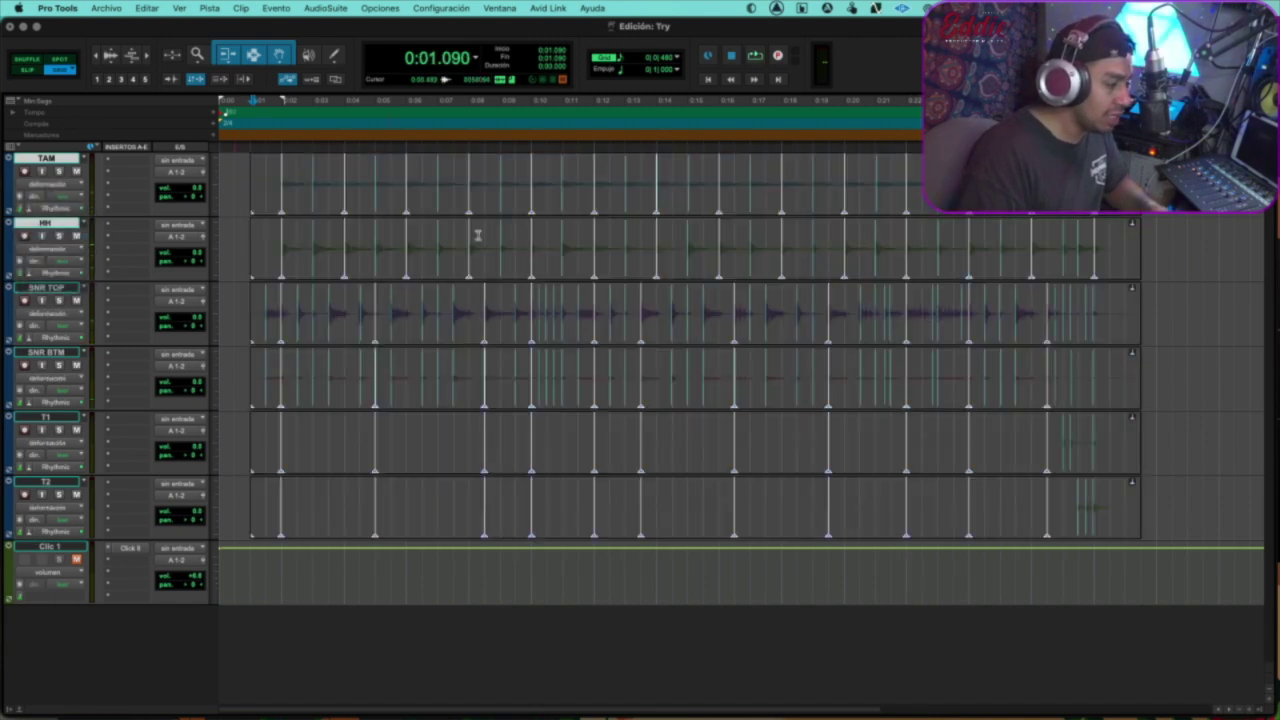
{"action": "key", "text": "space"}
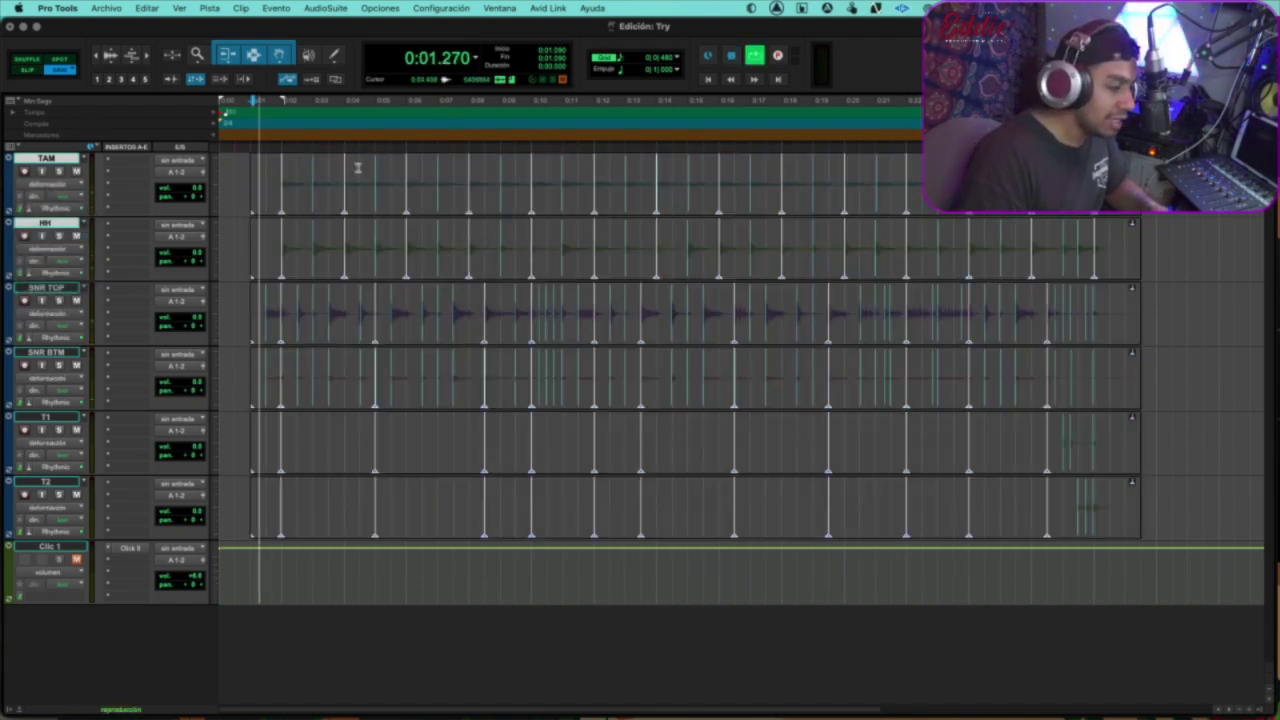
- Stop playback, insert a 200 BPM tempo change and move its marker to the start of the session
{"action": "key", "text": "space"}
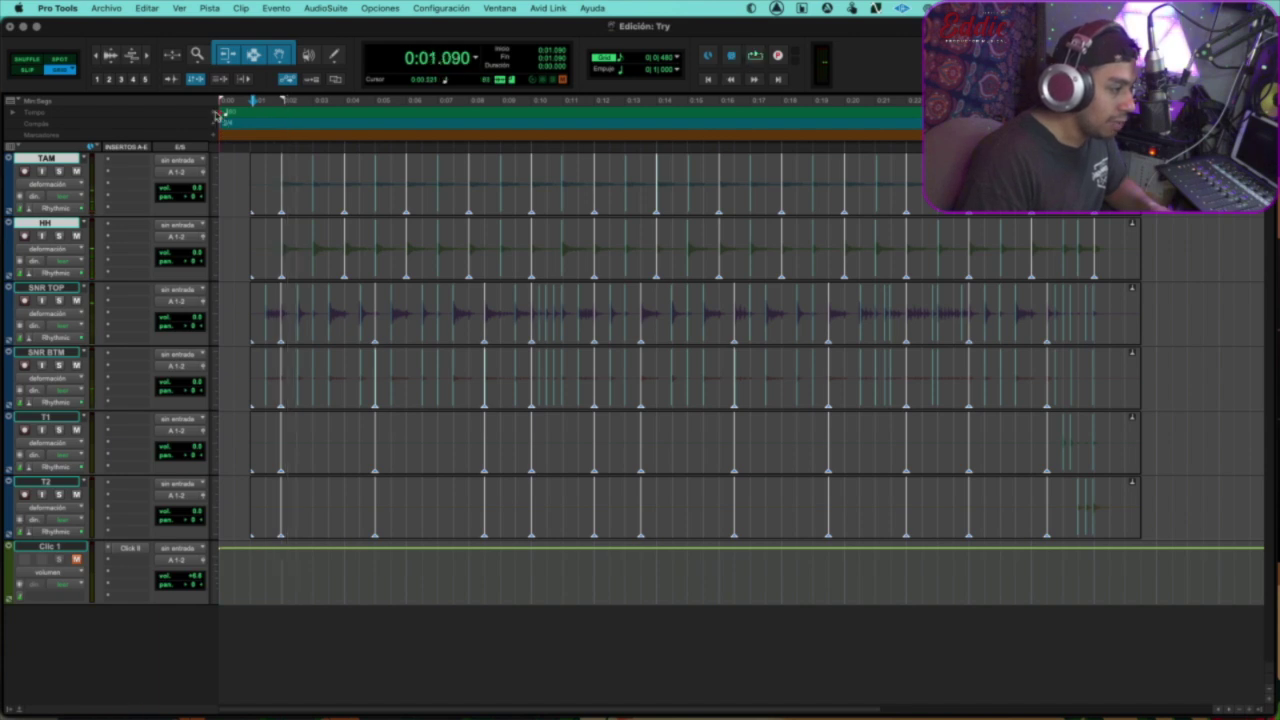
{"action": "left_click", "coordinate": [216, 114]}
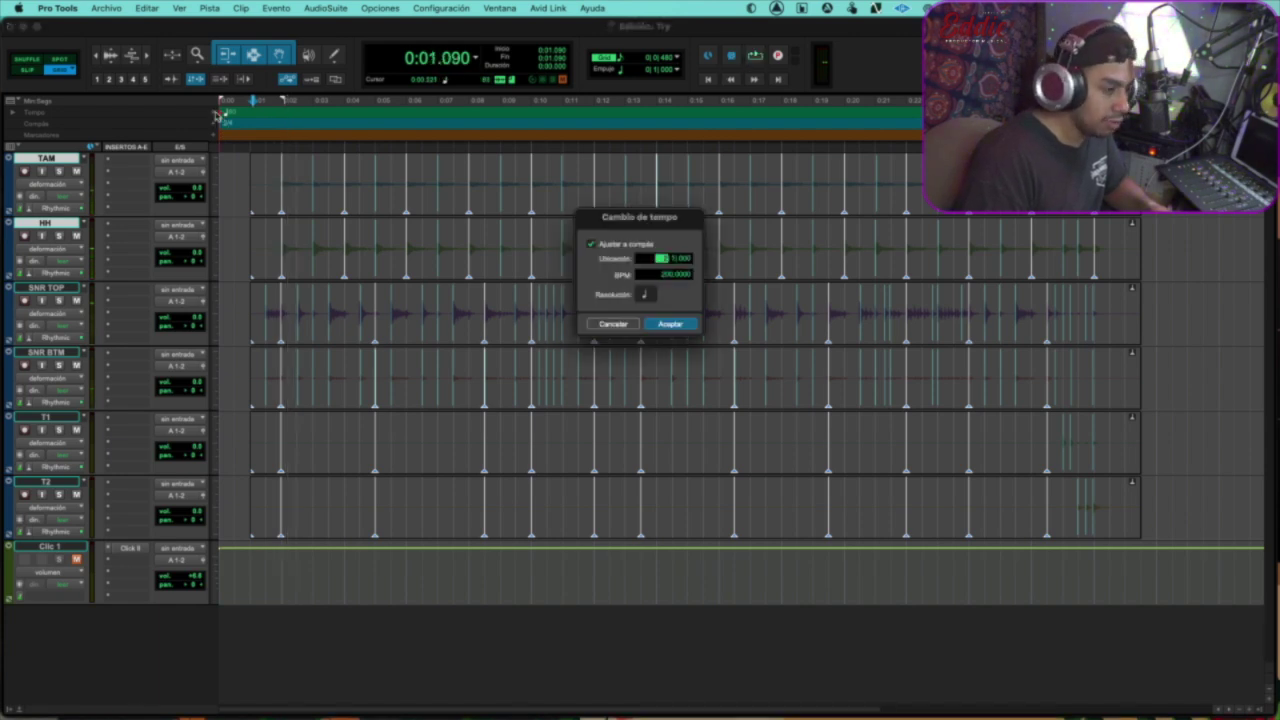
{"action": "key", "text": "Return"}
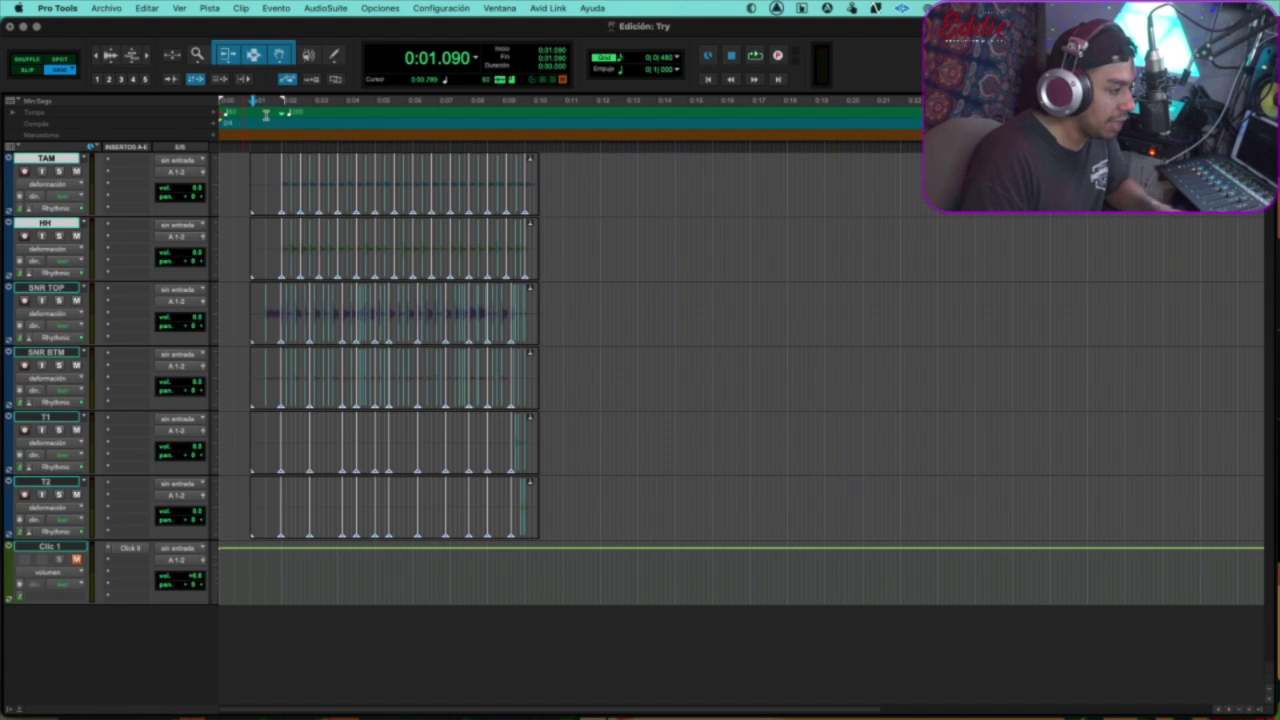
{"action": "left_click_drag", "start_coordinate": [285, 116], "coordinate": [209, 116]}
- Play the drums at 200 BPM from 0:01.090 through to the end of the clips
{"action": "key", "text": "space"}
{"action": "key", "text": "super+bracketright"}
{"action": "key", "text": "super+bracketright"}
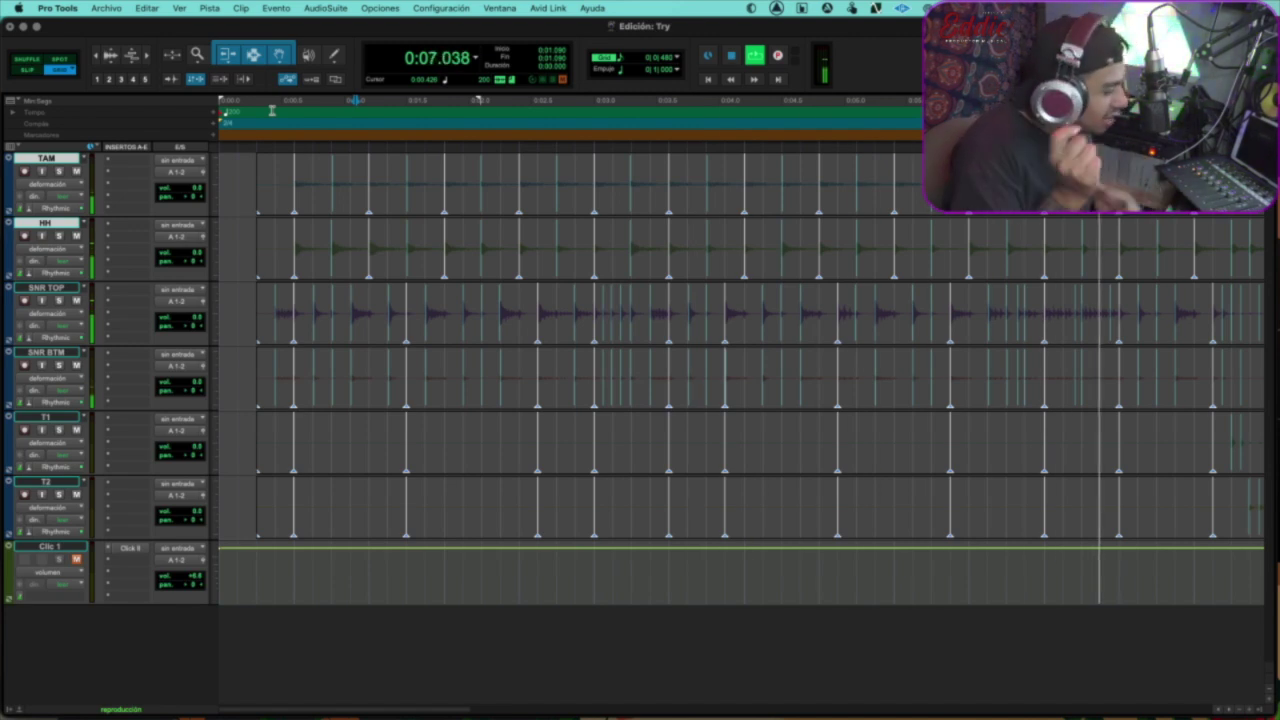
{"action": "key", "text": "super+bracketleft"}
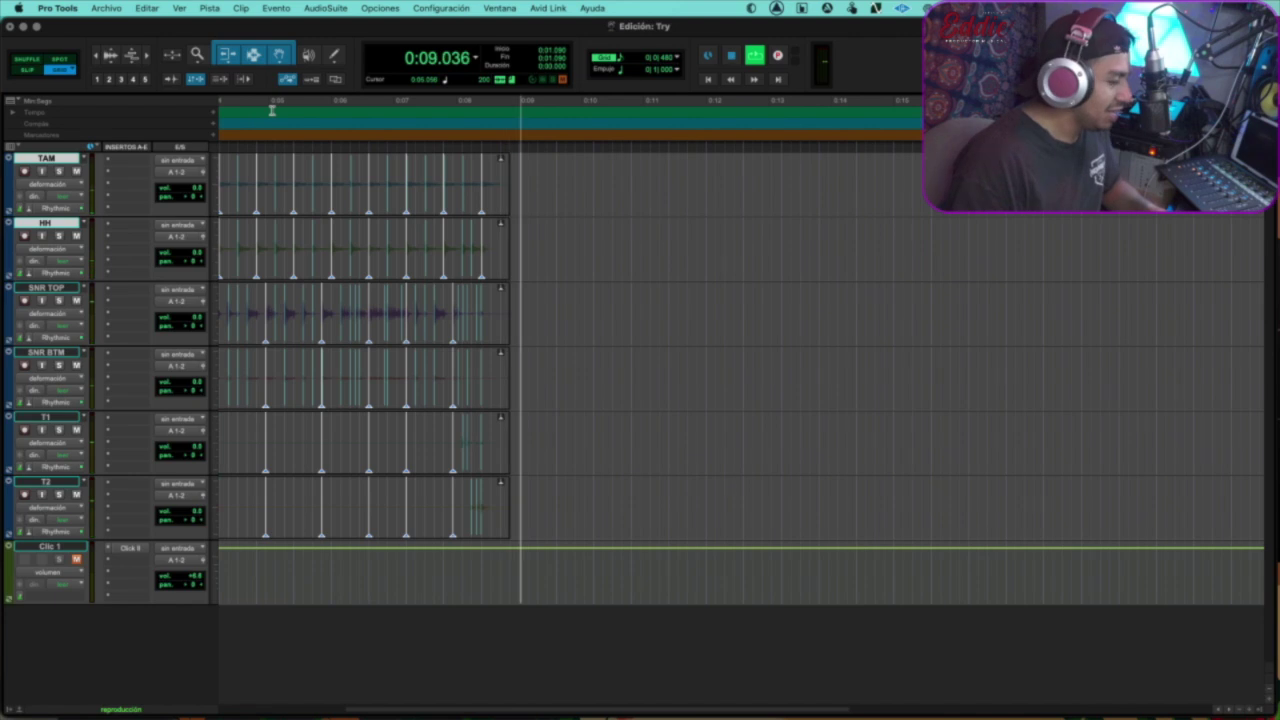
{"action": "key", "text": "space"}
{"action": "key", "text": "super+bracketright"}
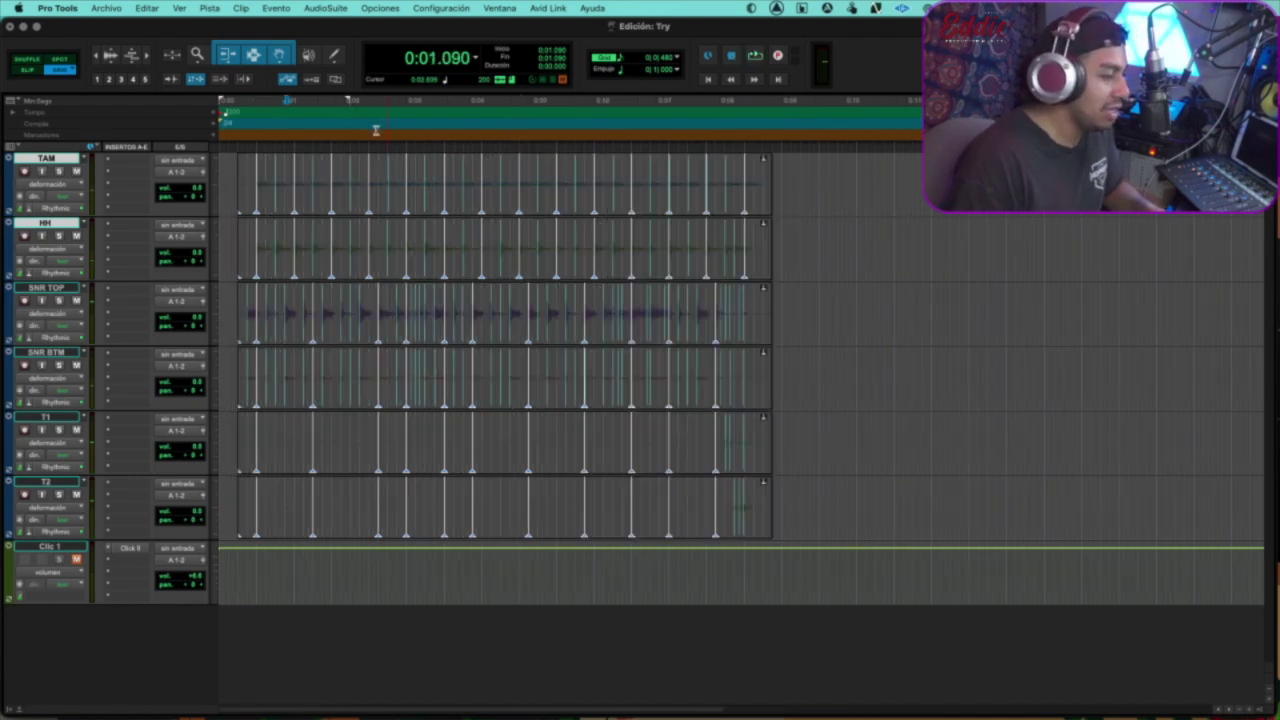
- Set the tempo marker at the session start to 130 BPM and play the drums from 0:00.923
{"action": "double_click", "coordinate": [222, 116]}
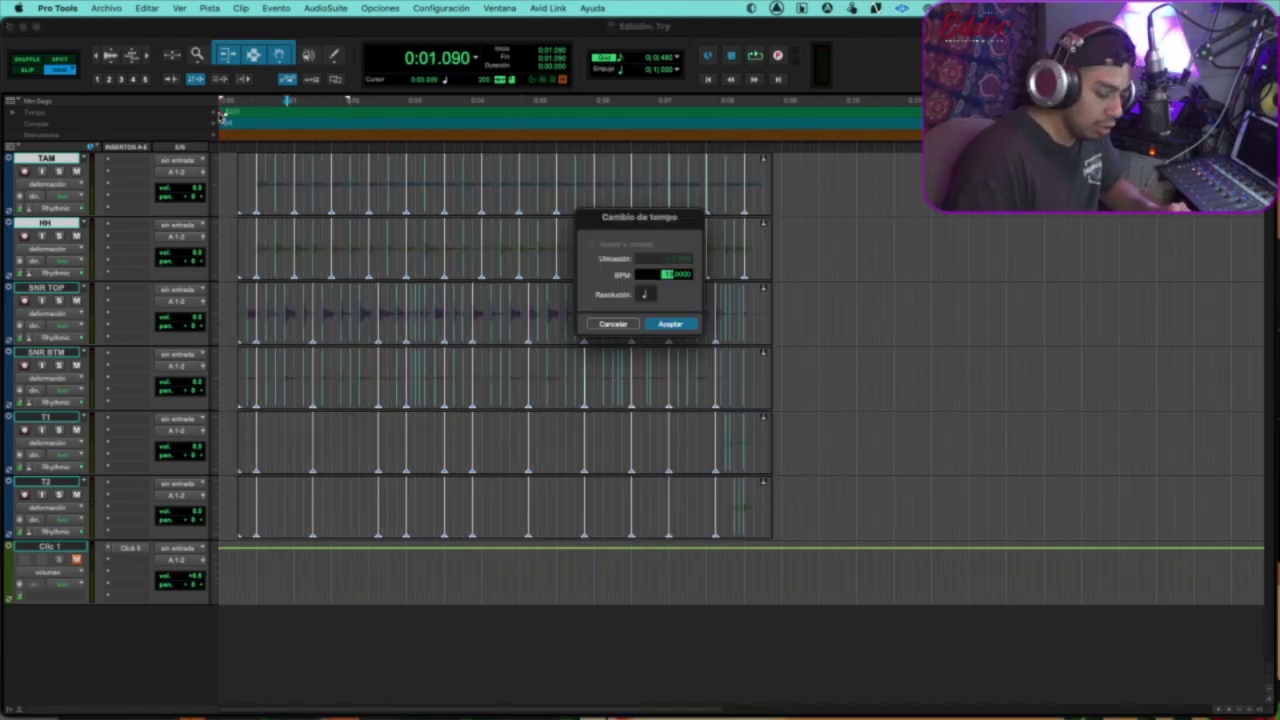
{"action": "type", "text": "85"}
{"action": "key", "text": "Return"}
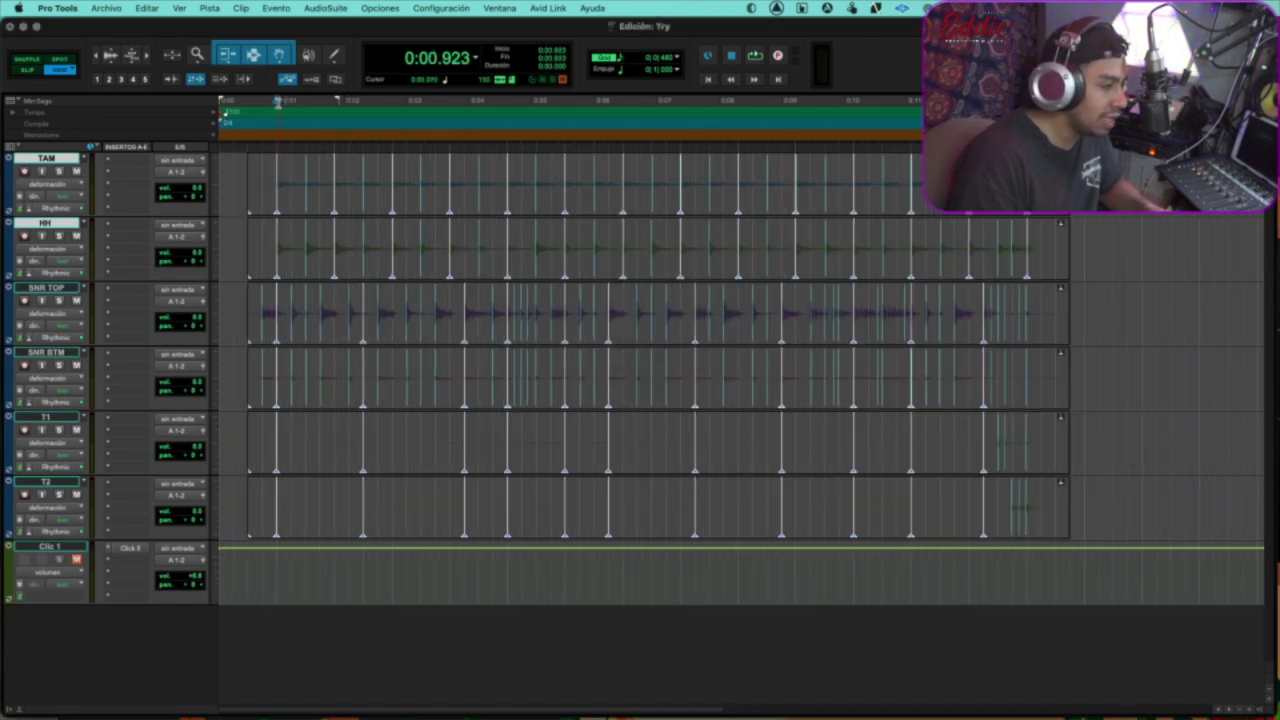
{"action": "key", "text": "space"}
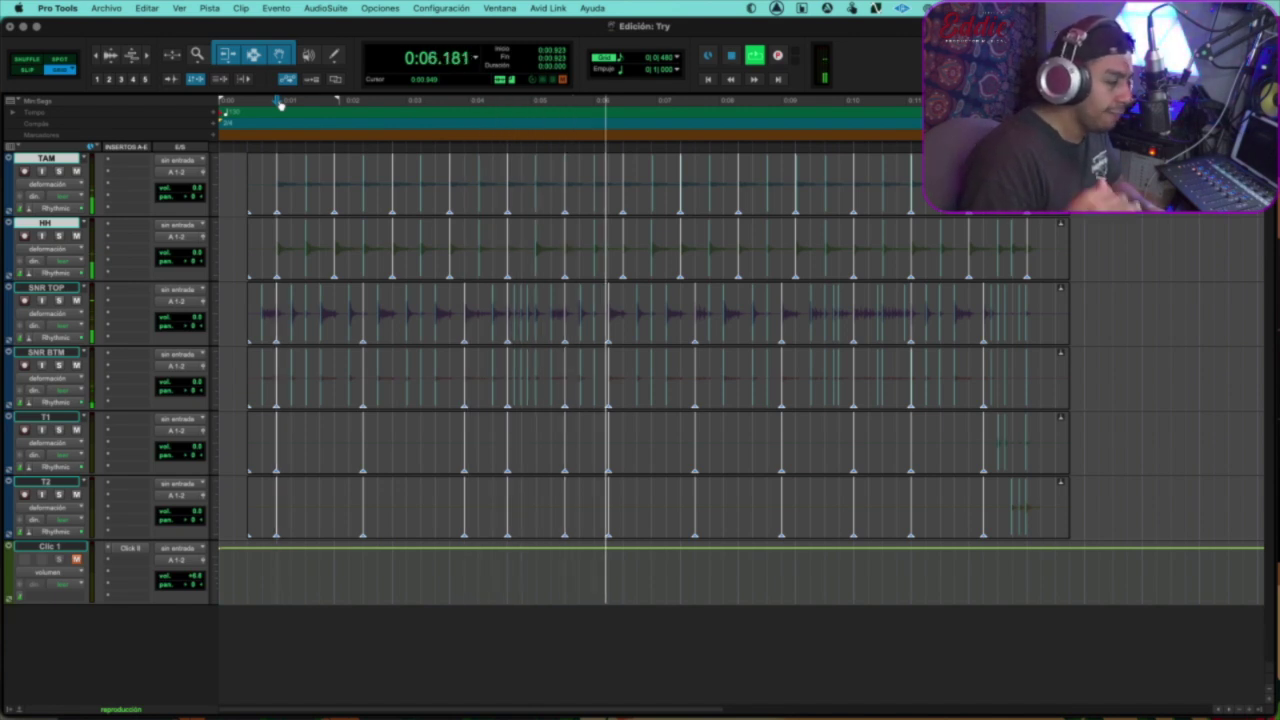
{"action": "key", "text": "space"}
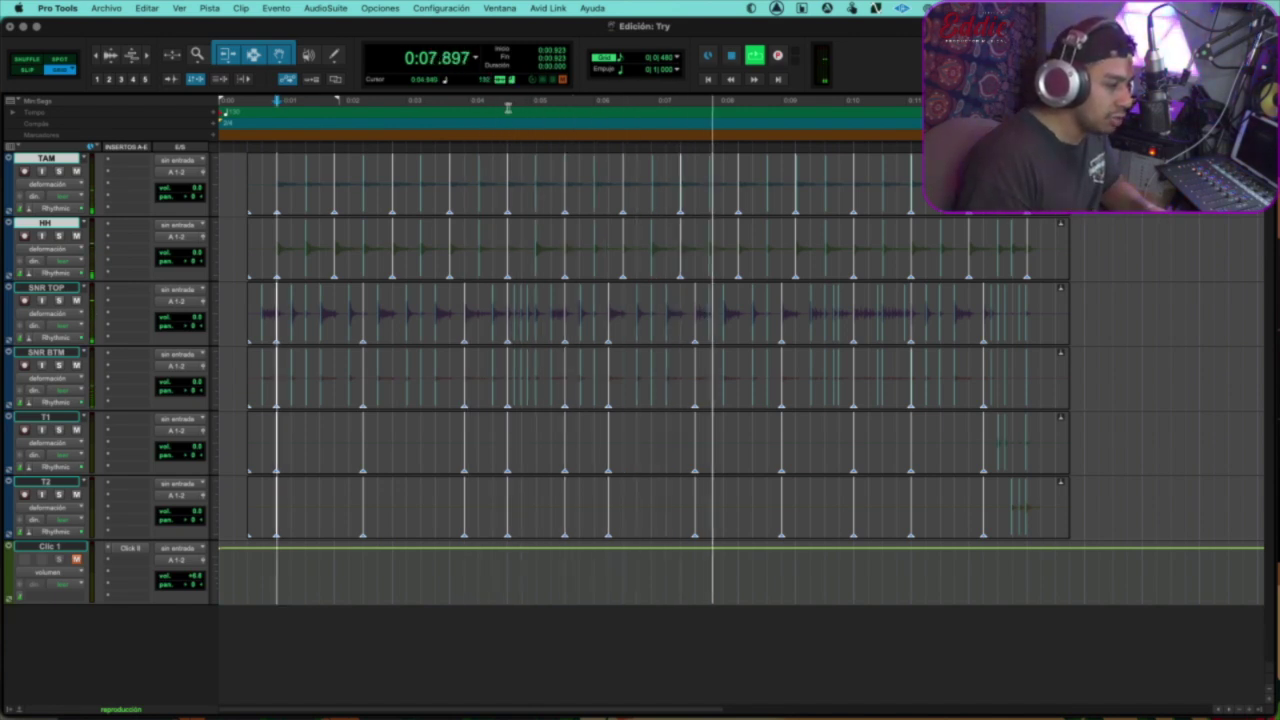
- Play from 0:04.615 and warp the SNR TOP hit near 0:05.08 onto the grid across the grouped drum tracks
{"action": "left_click", "coordinate": [508, 104]}
{"action": "key", "text": "super+bracketright"}
{"action": "key", "text": "space"}
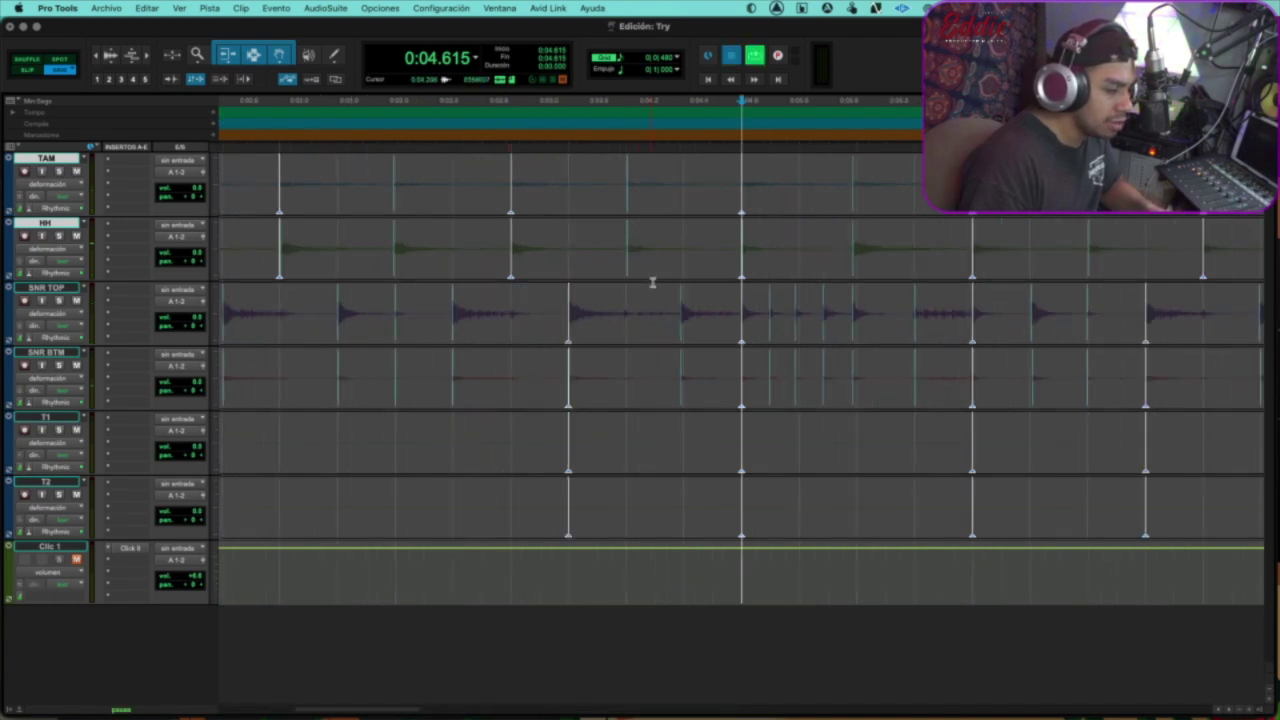
{"action": "left_click", "coordinate": [699, 318]}
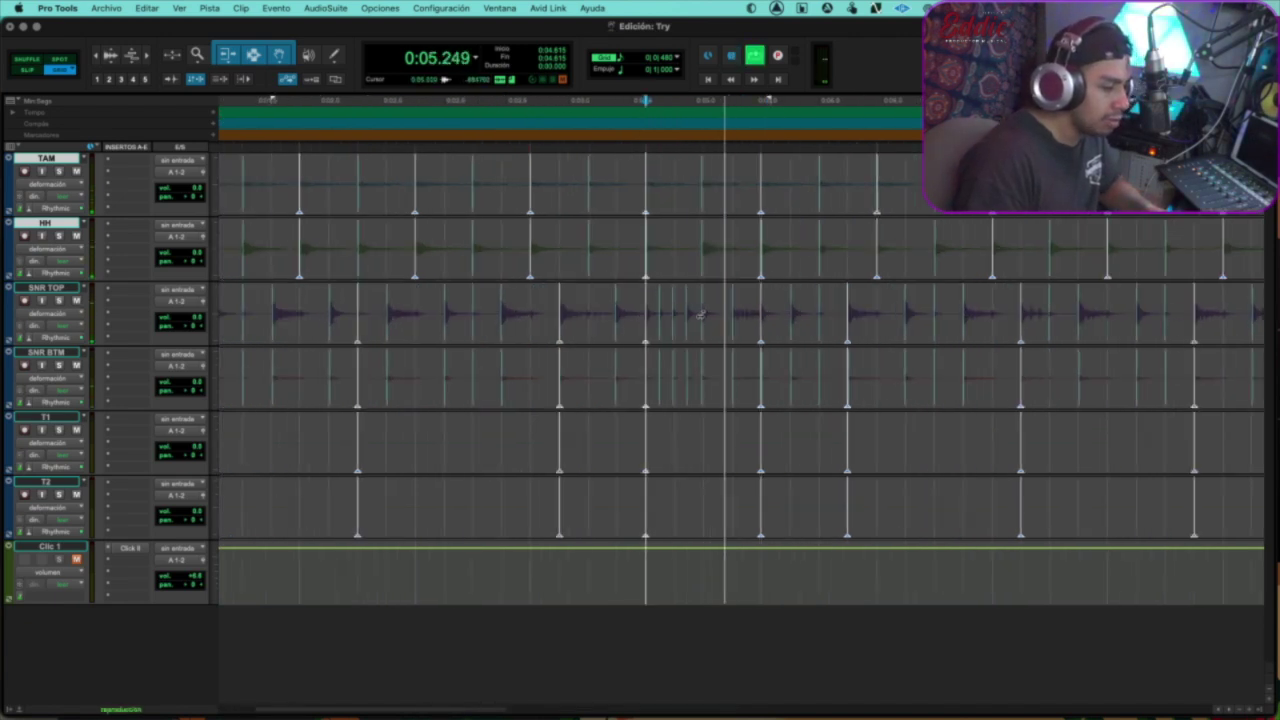
{"action": "key", "text": "space"}
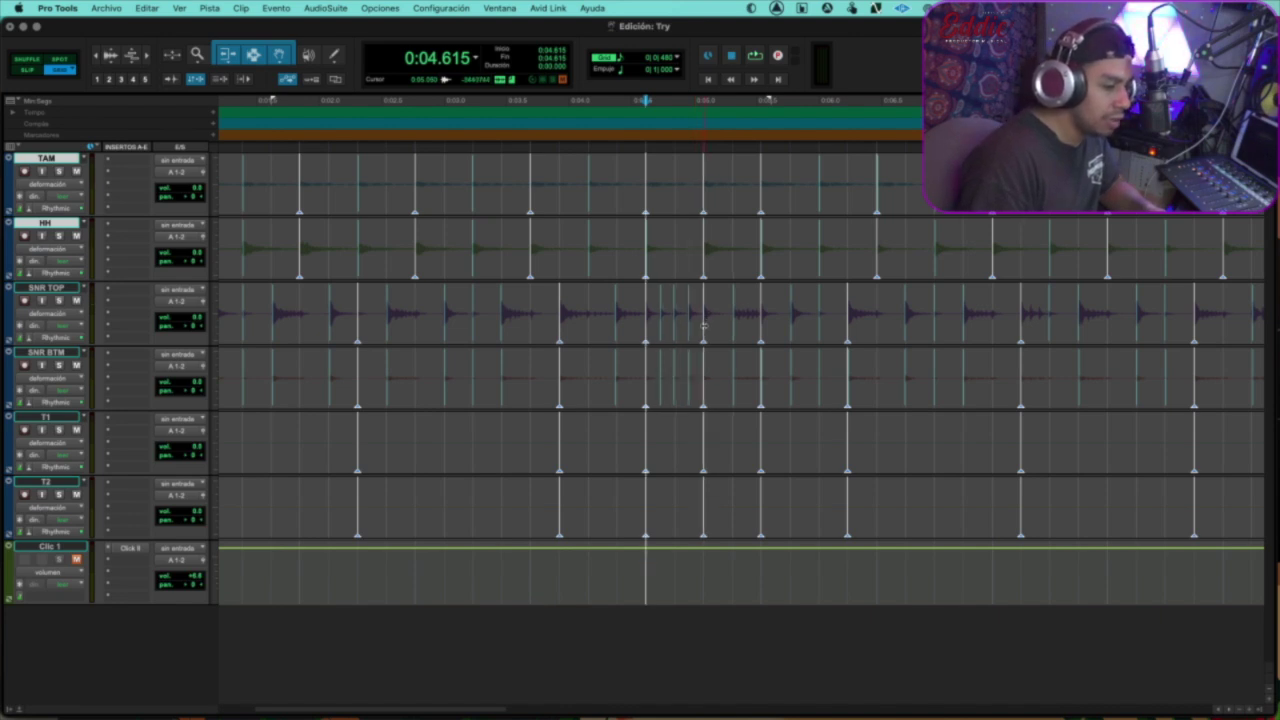
- Play the drums from 0:03.692 to check the timing of the warped snare hit
{"action": "left_click", "coordinate": [527, 119]}
{"action": "key", "text": "space"}
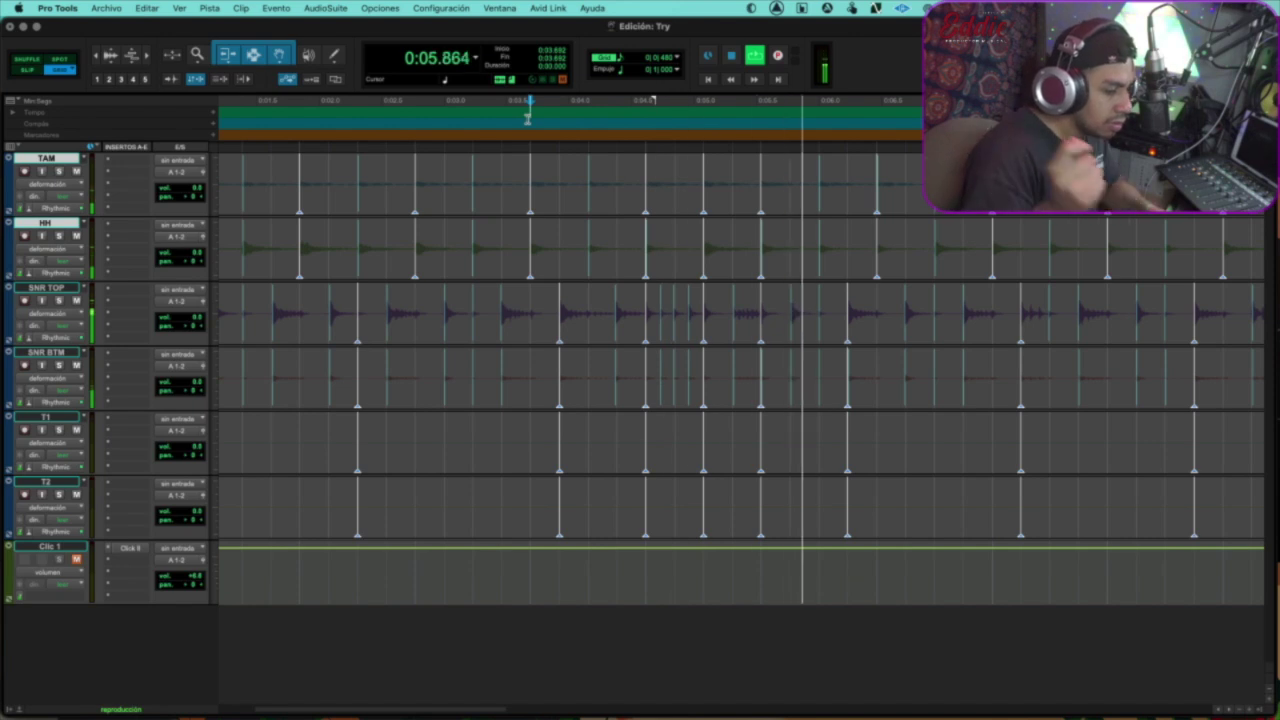
{"action": "key", "text": "super+bracketleft"}
{"action": "key", "text": "super+bracketleft"}
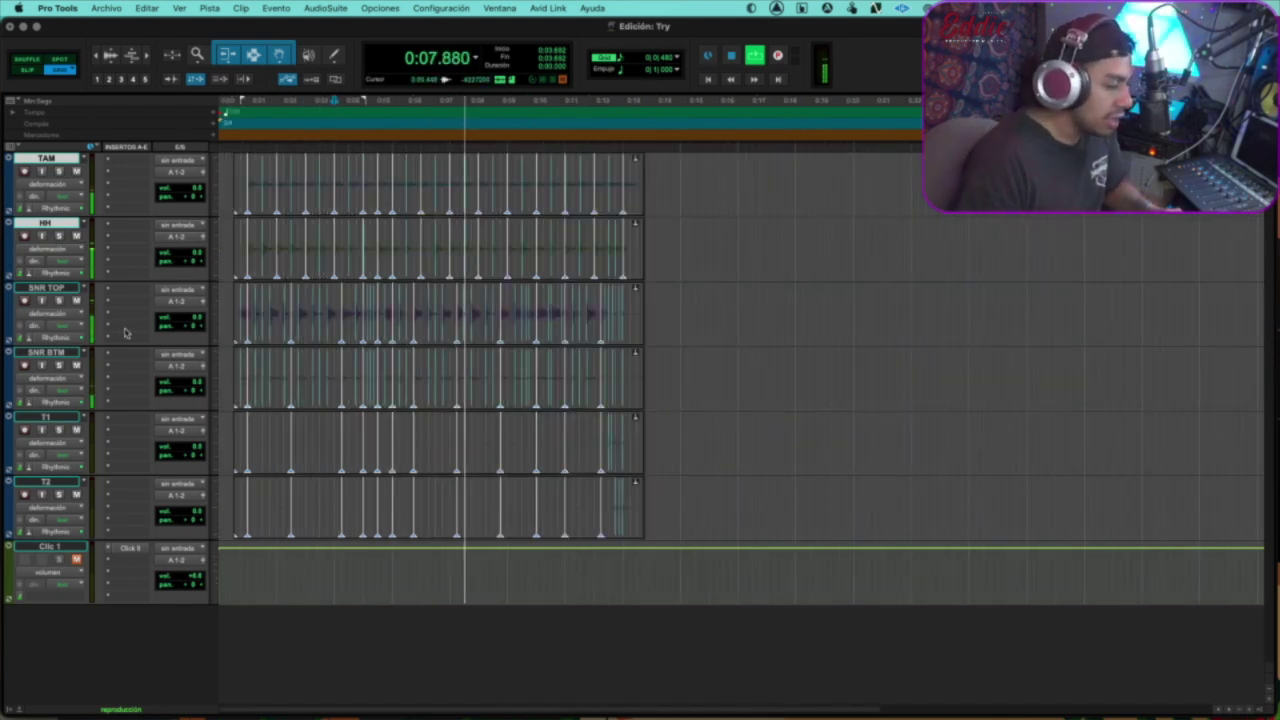
{"action": "key", "text": "space"}
- Switch all the drum tracks to waveform view (forma de onda) and reduce their track height
{"action": "left_click", "coordinate": [62, 320]}
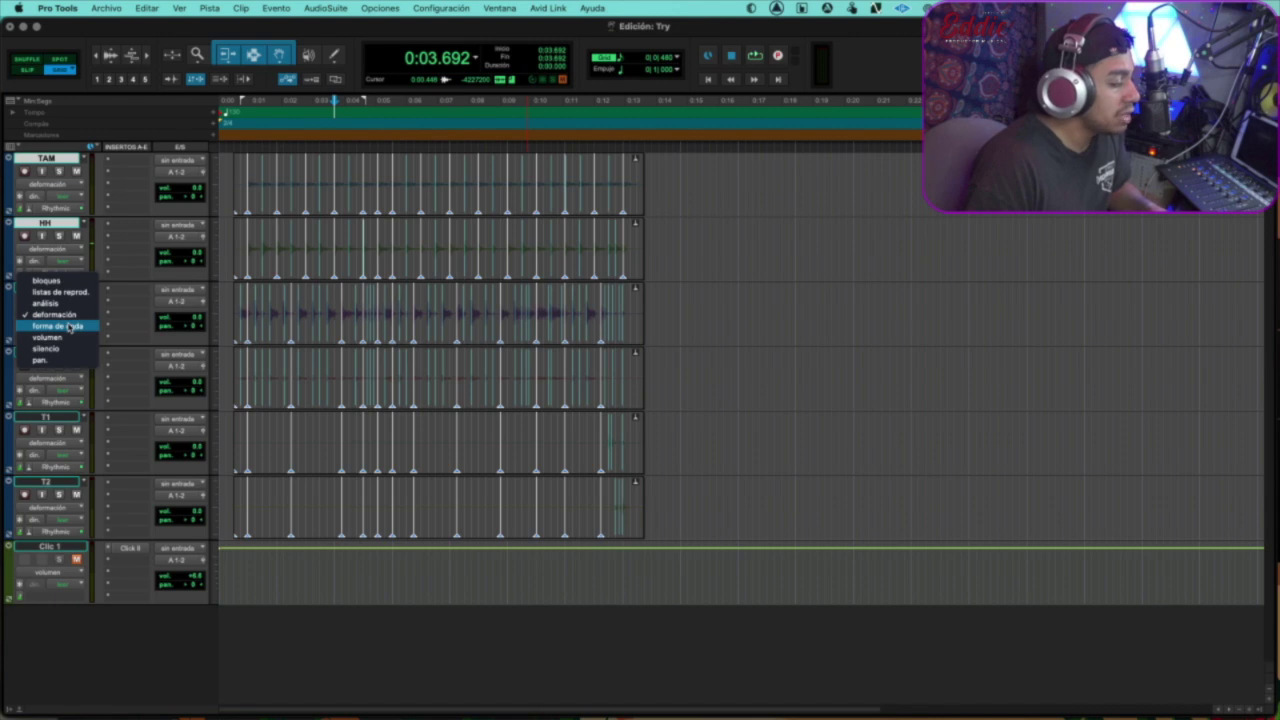
{"action": "left_click", "coordinate": [68, 327], "text": "alt"}
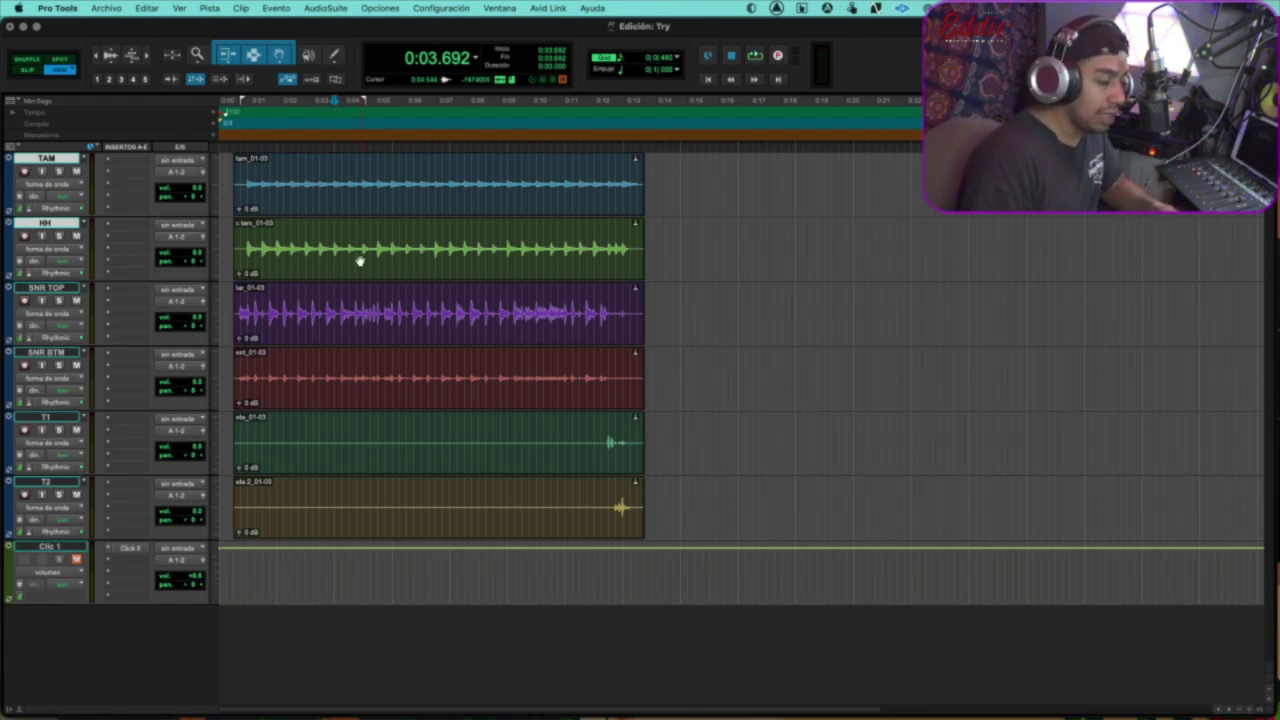
{"action": "key", "text": "r"}
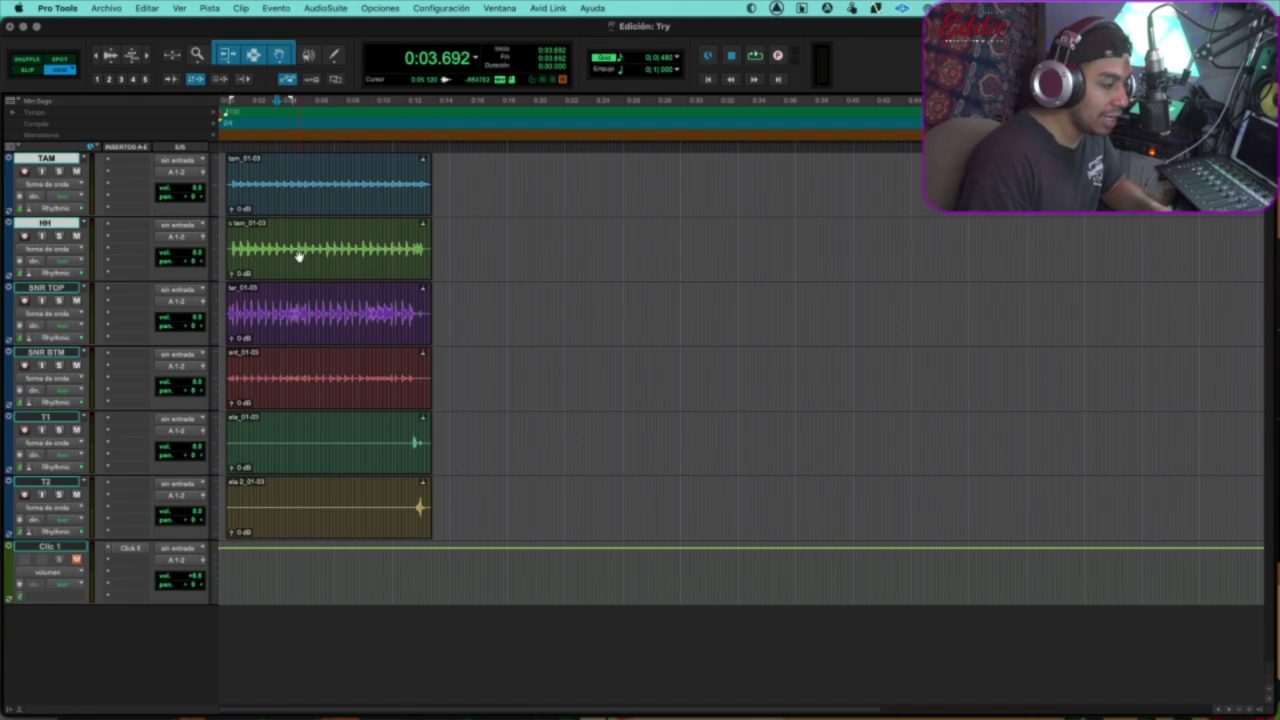
{"action": "key", "text": "ctrl+alt+Down"}
{"action": "key", "text": "ctrl+alt+Up"}
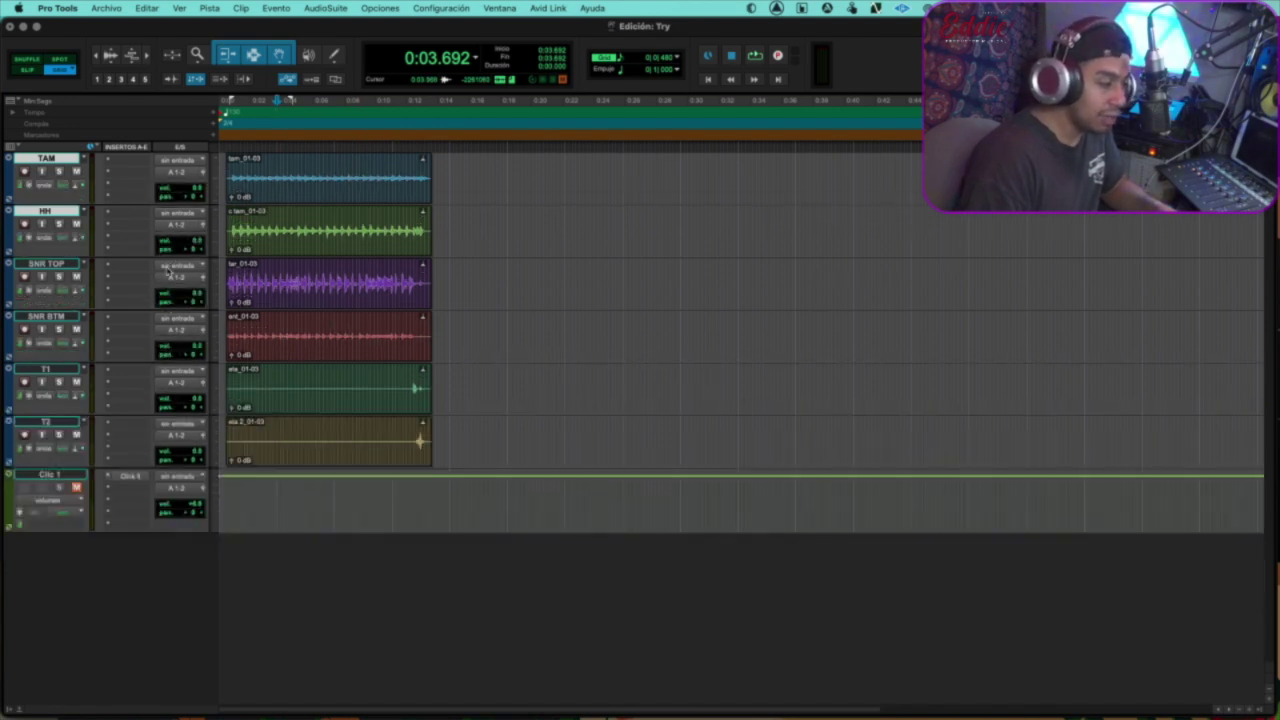
- Select all the drum clips and play them from 0:00.461
{"action": "key", "text": "t"}
{"action": "key", "text": "super+a"}
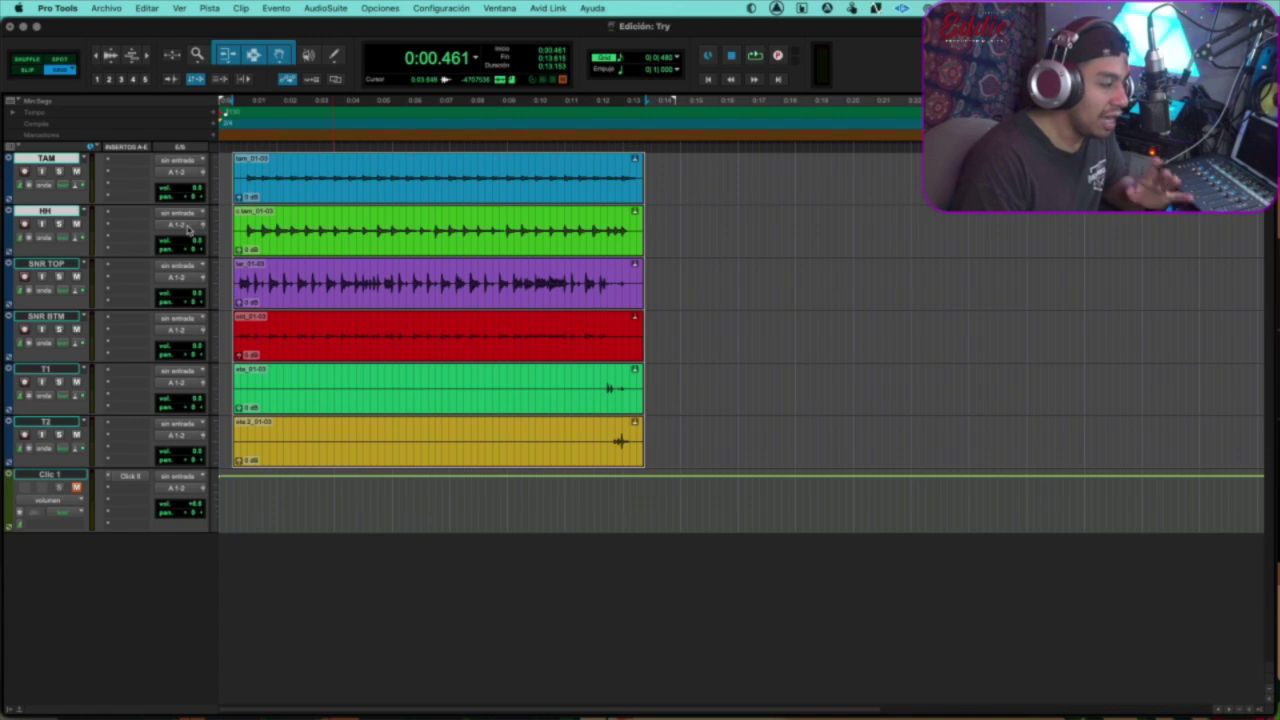
{"action": "key", "text": "space"}
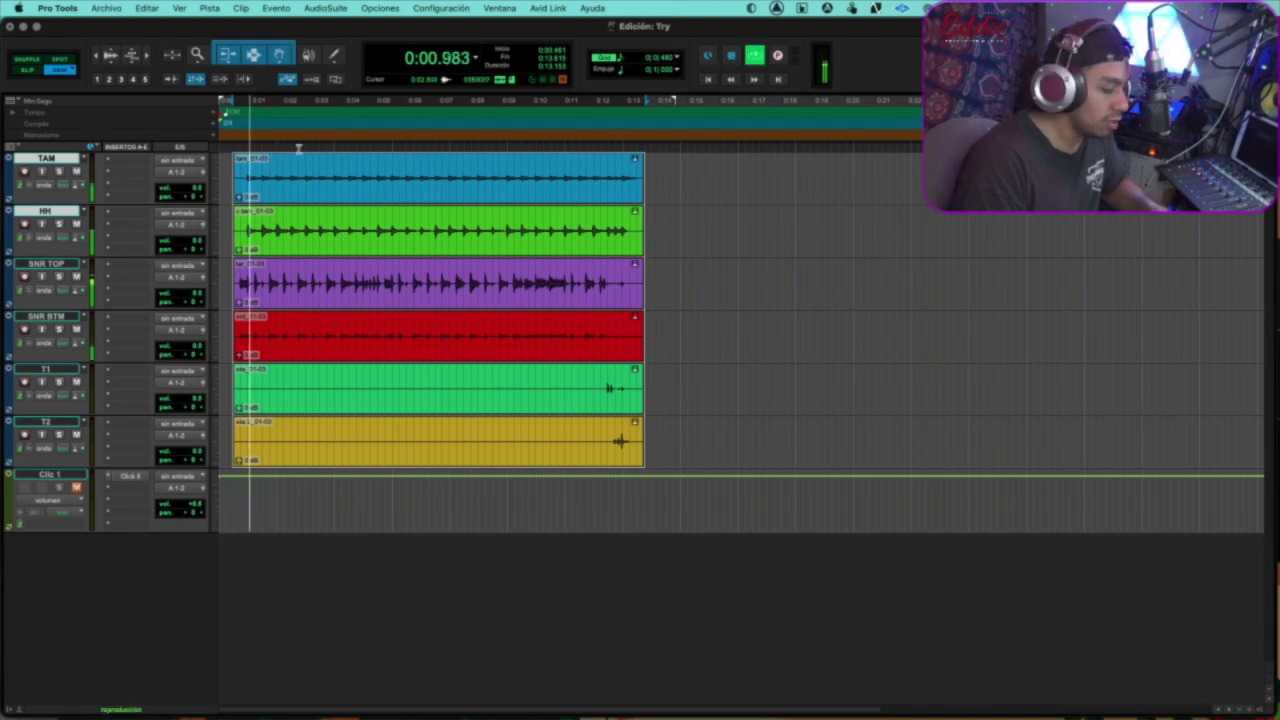
{"action": "key", "text": "super+bracketright"}
{"action": "key", "text": "space"}
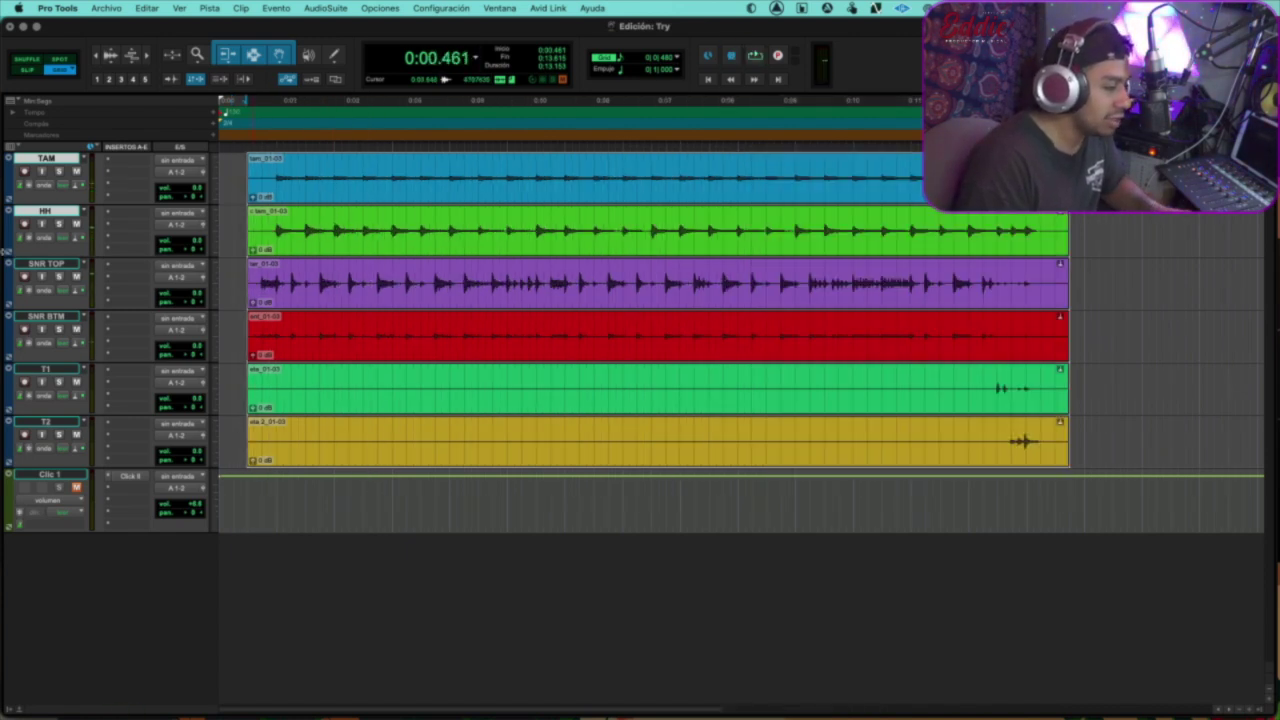
{"action": "left_click", "coordinate": [75, 240]}
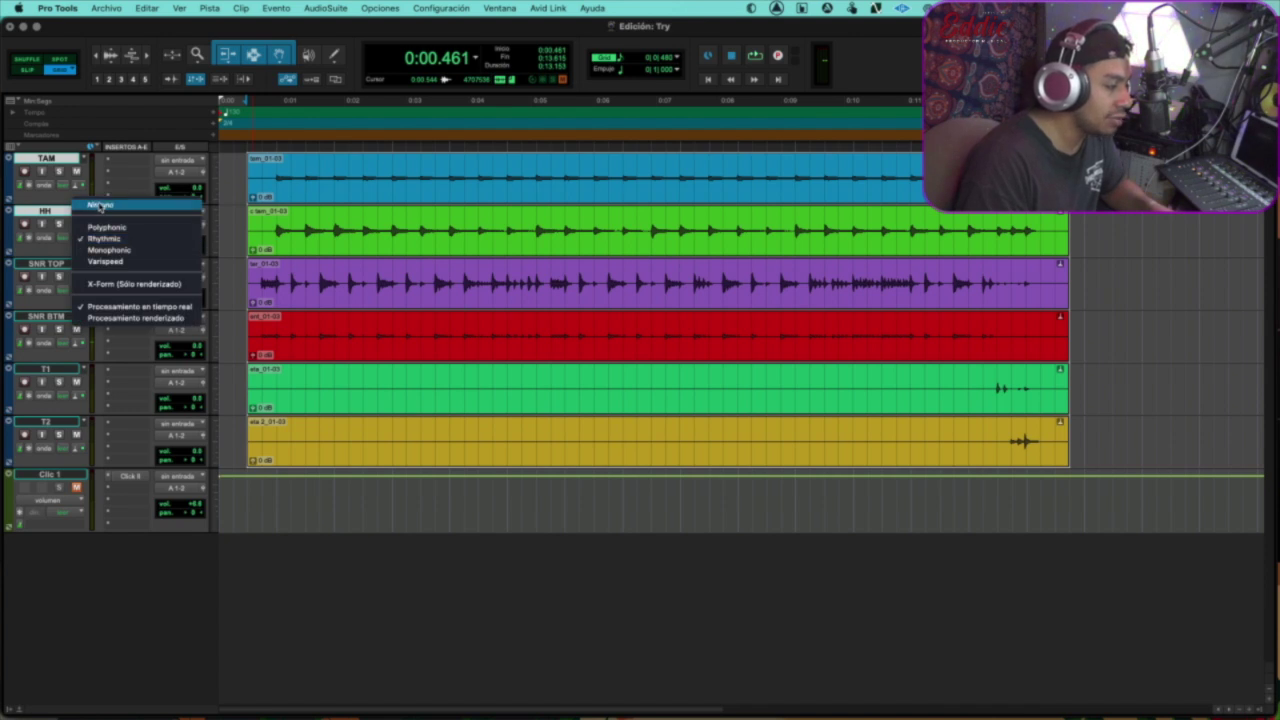
{"action": "left_click", "coordinate": [33, 256]}
{"action": "left_click", "coordinate": [75, 240]}
{"action": "left_click", "coordinate": [134, 206]}
{"action": "left_click_drag", "start_coordinate": [622, 235], "coordinate": [530, 205]}
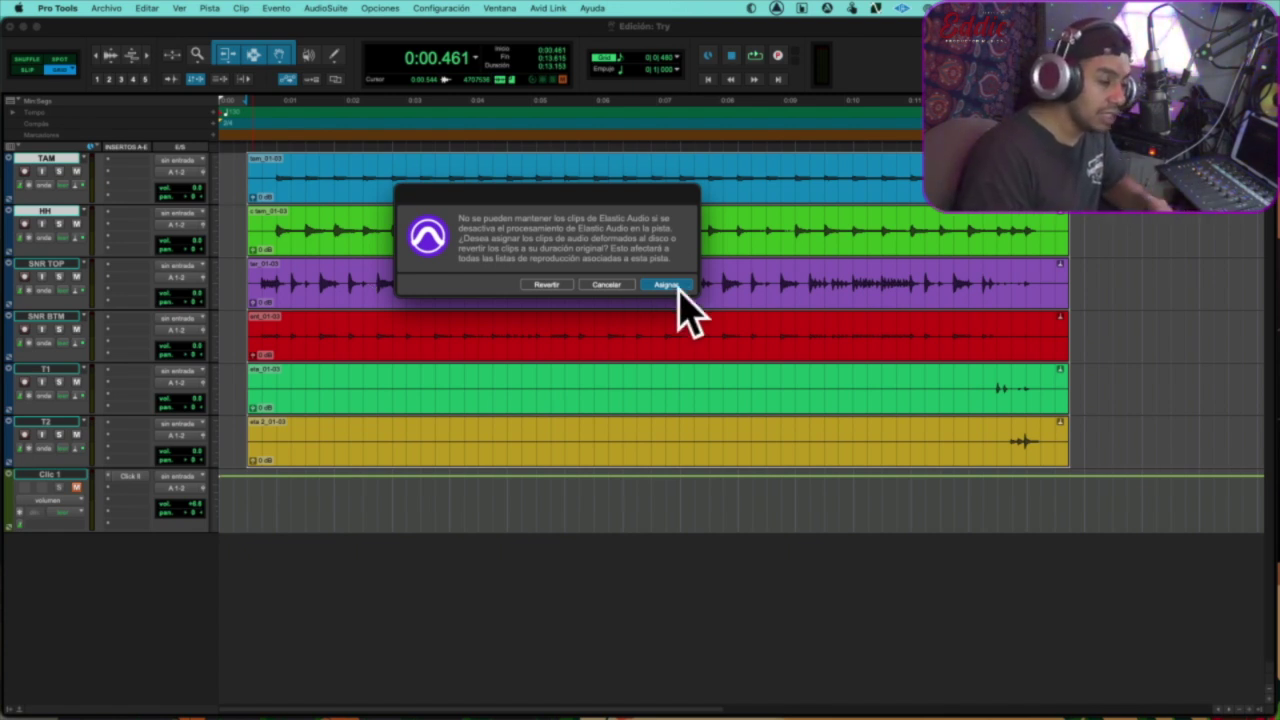
{"action": "left_click", "coordinate": [607, 285]}
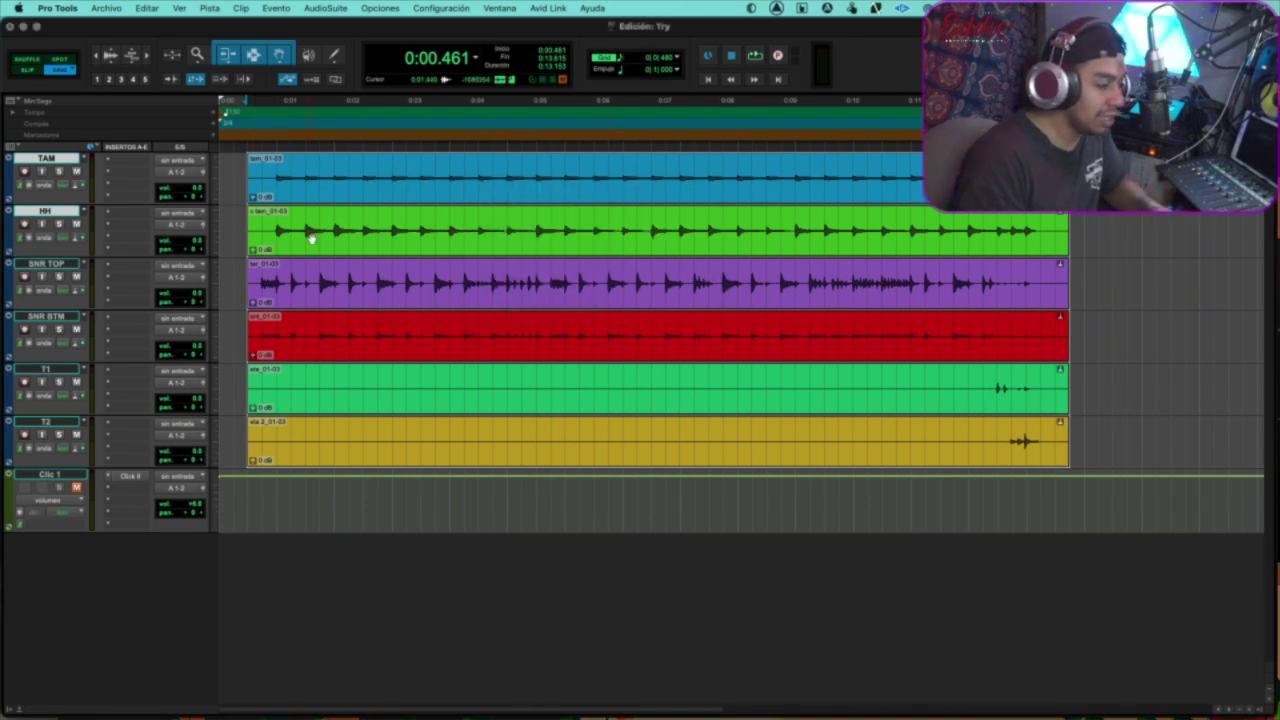
{"action": "right_click", "coordinate": [63, 213]}
{"action": "left_click", "coordinate": [115, 295]}
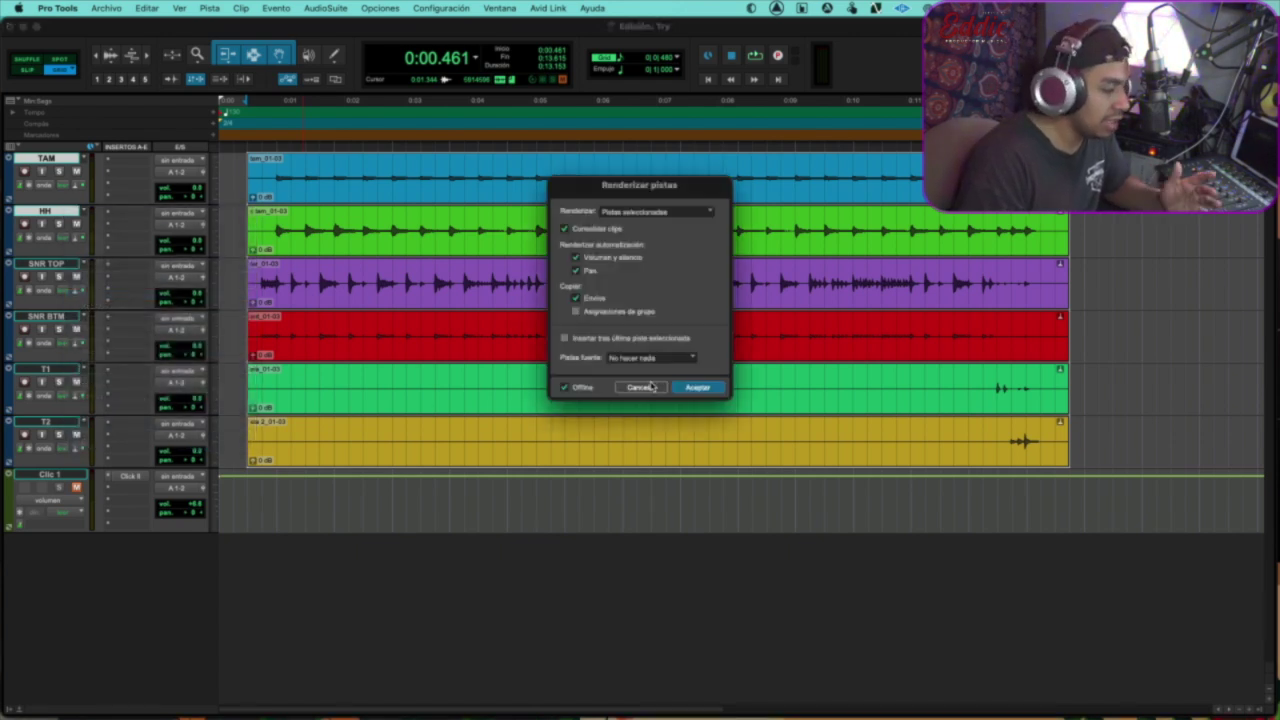
{"action": "left_click", "coordinate": [639, 387]}
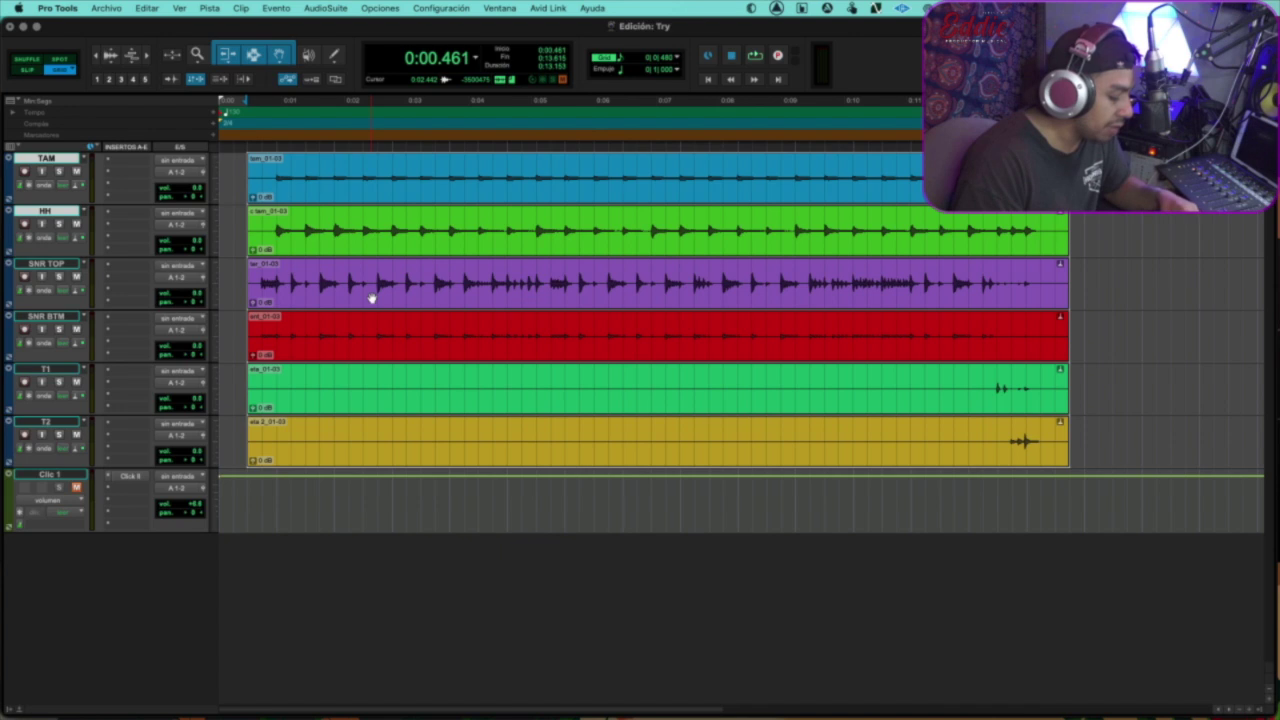
- Consolidate the selected drum clips and set Elastic Audio to none (Ninguno) on all the drum tracks
{"action": "key", "text": "alt+shift+3"}
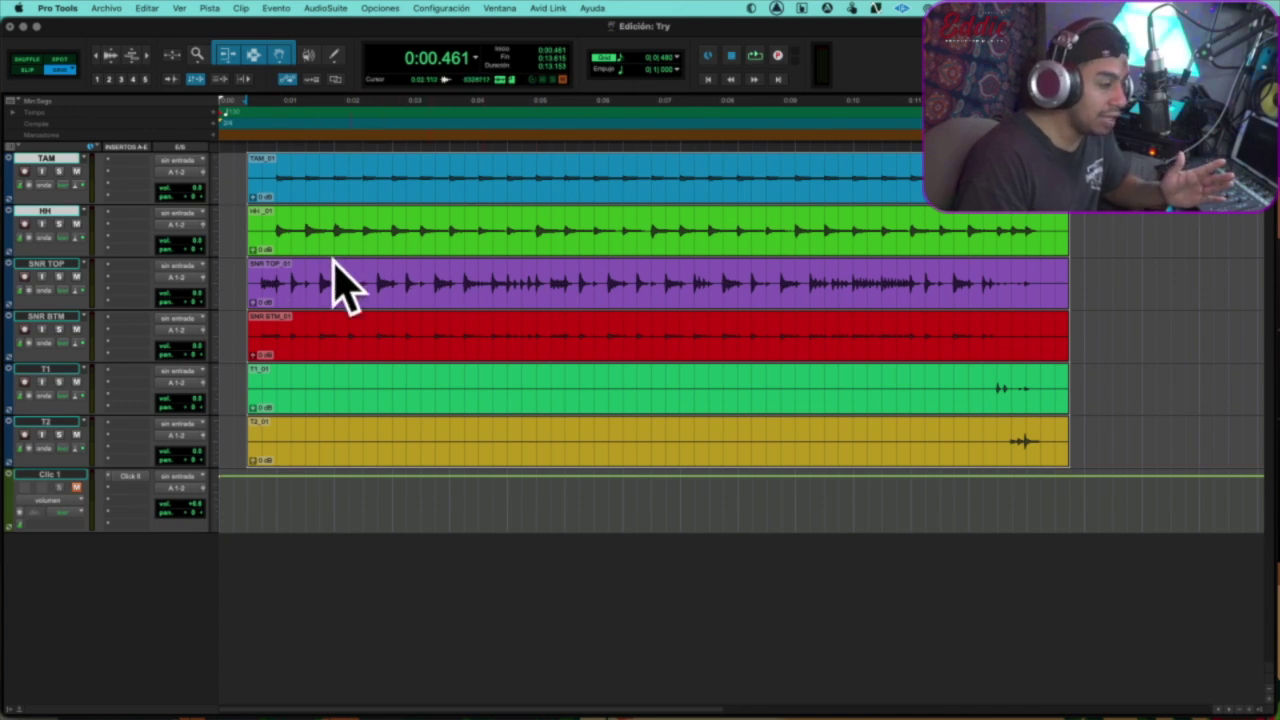
{"action": "left_click", "coordinate": [78, 189]}
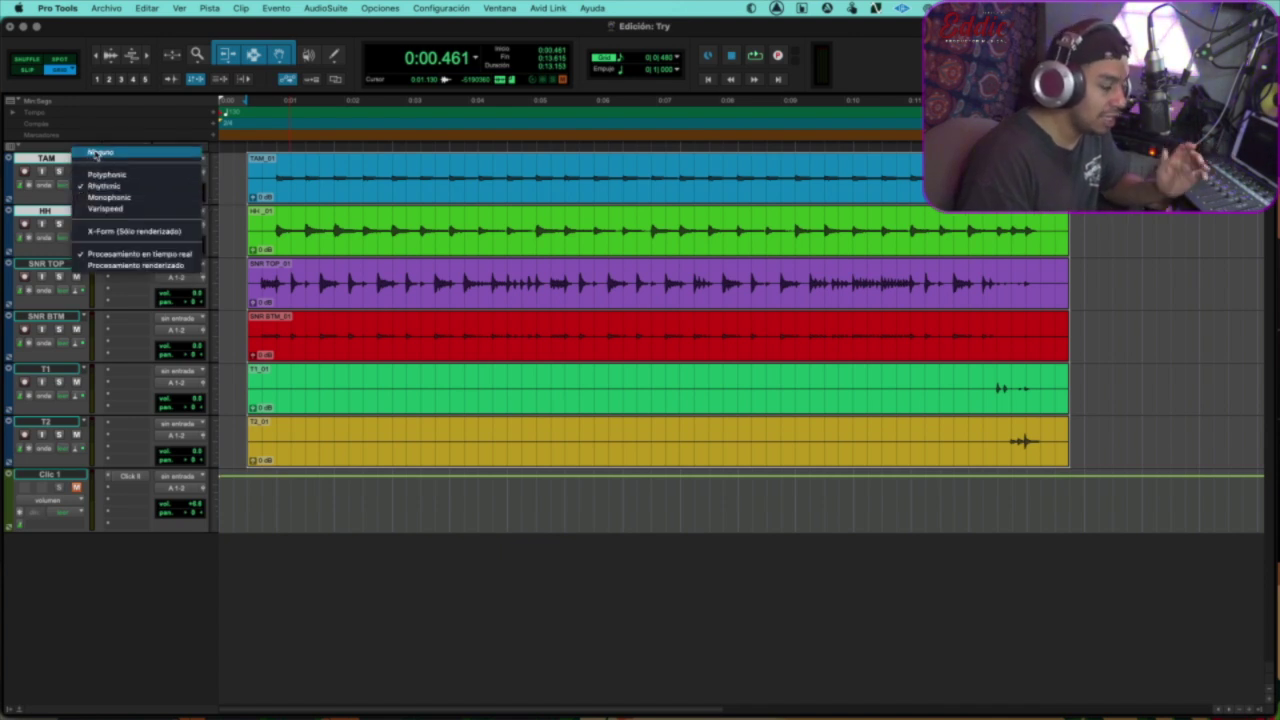
{"action": "left_click", "coordinate": [115, 155]}
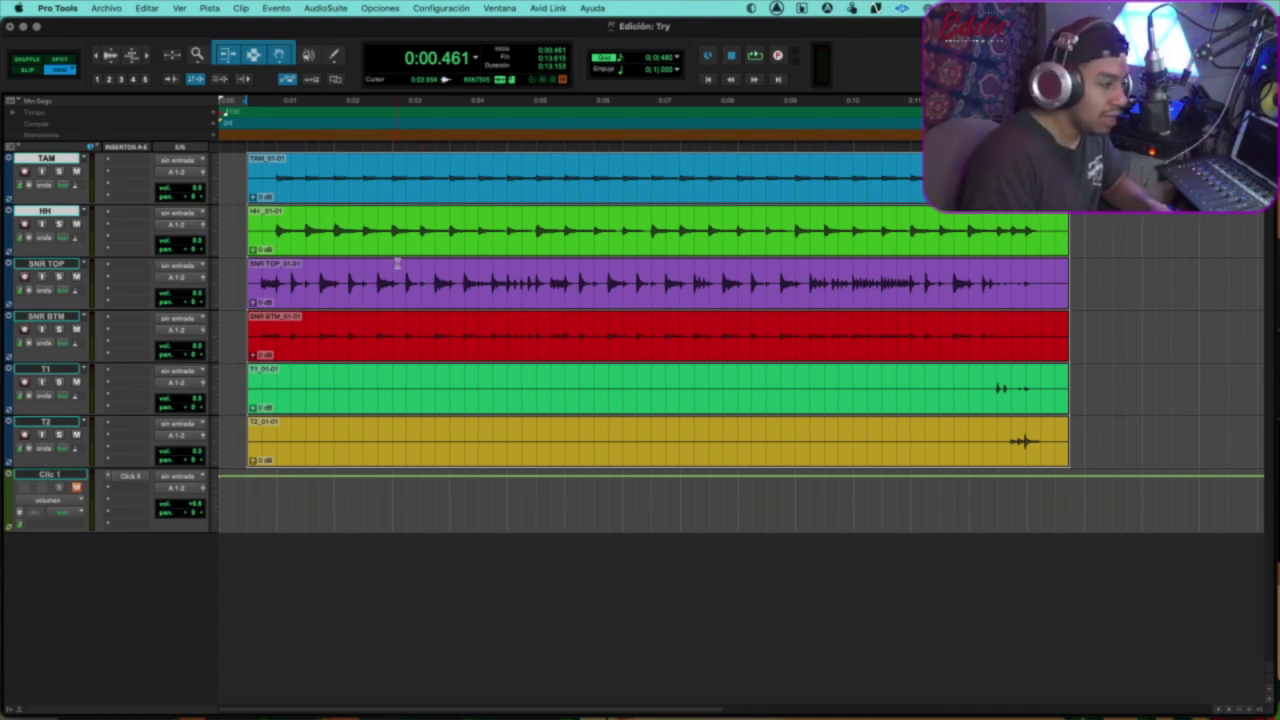
- Play the consolidated drum clips from 0:00.461 with Elastic Audio disabled
{"action": "key", "text": "space"}
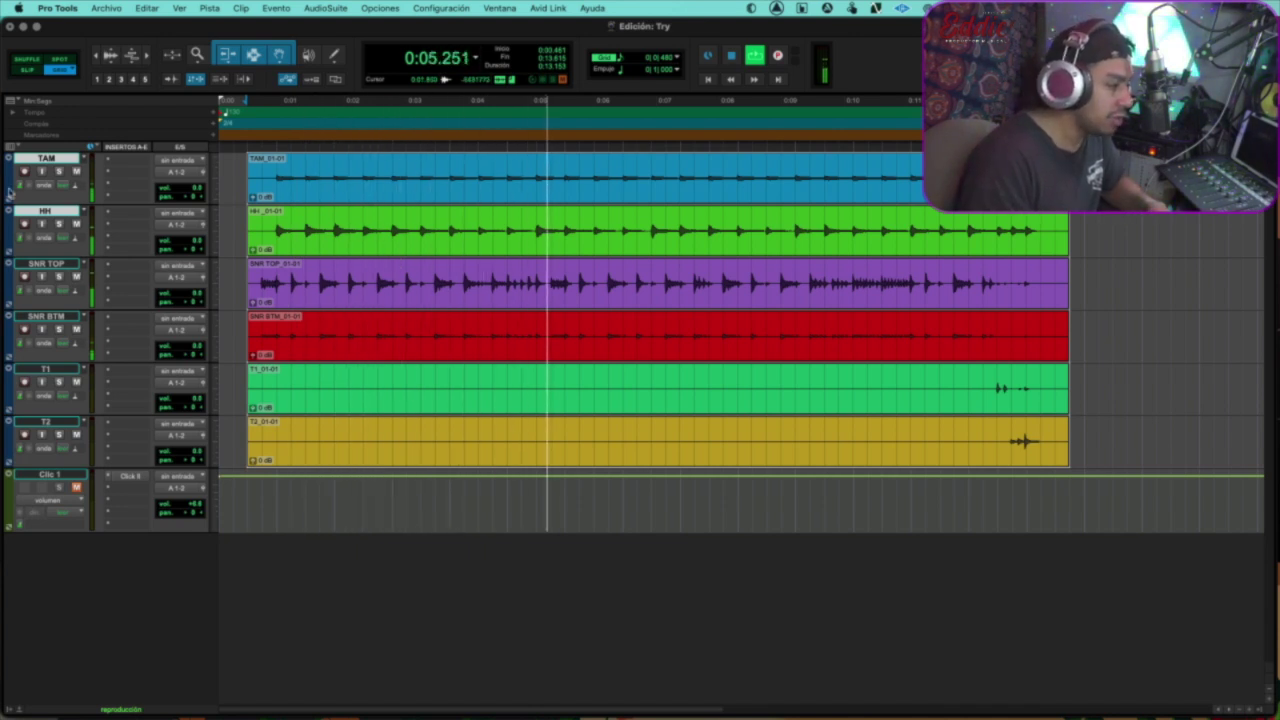
{"action": "key", "text": "space"}
{"action": "left_click", "coordinate": [42, 185]}
{"action": "left_click", "coordinate": [48, 176]}
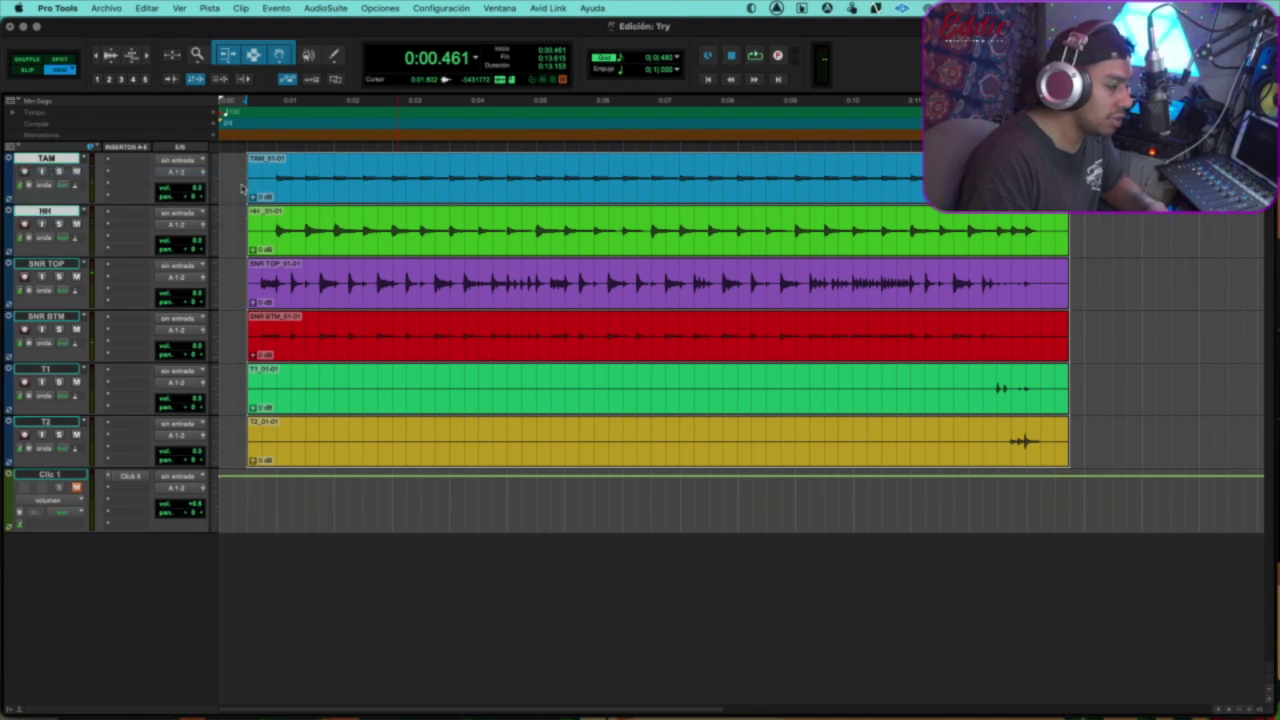
{"action": "key", "text": "space"}
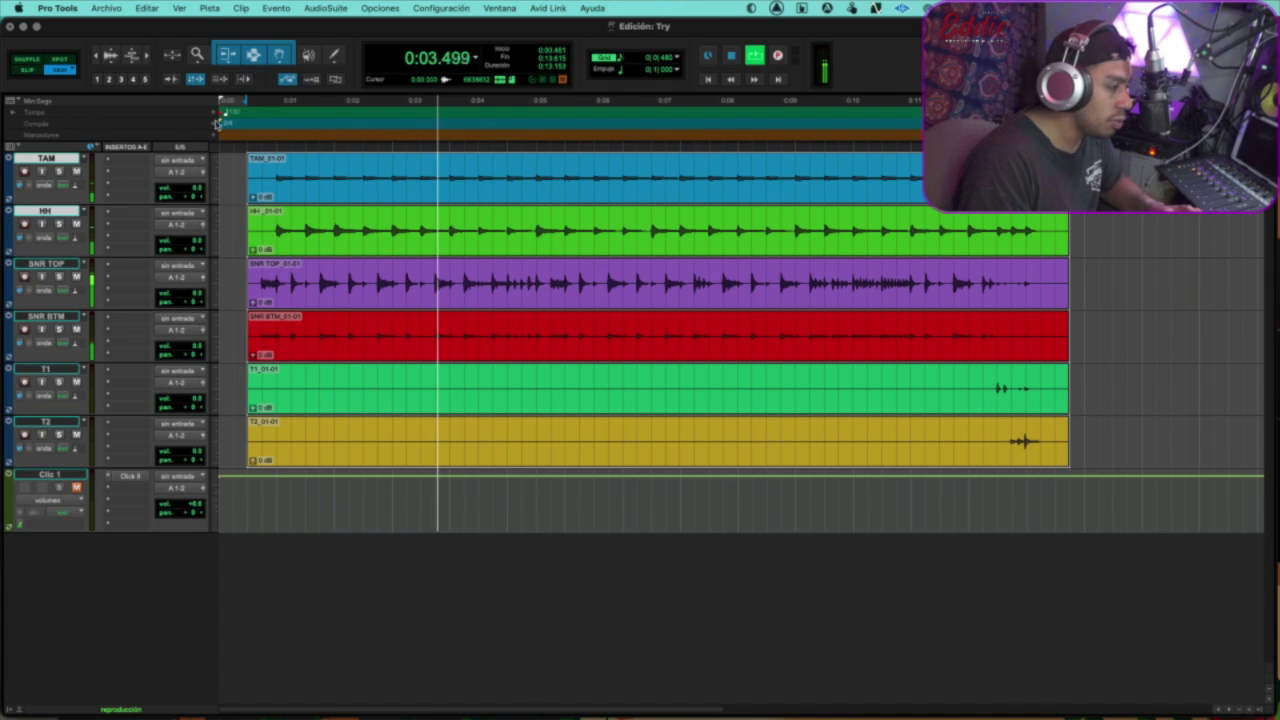
{"action": "key", "text": "space"}
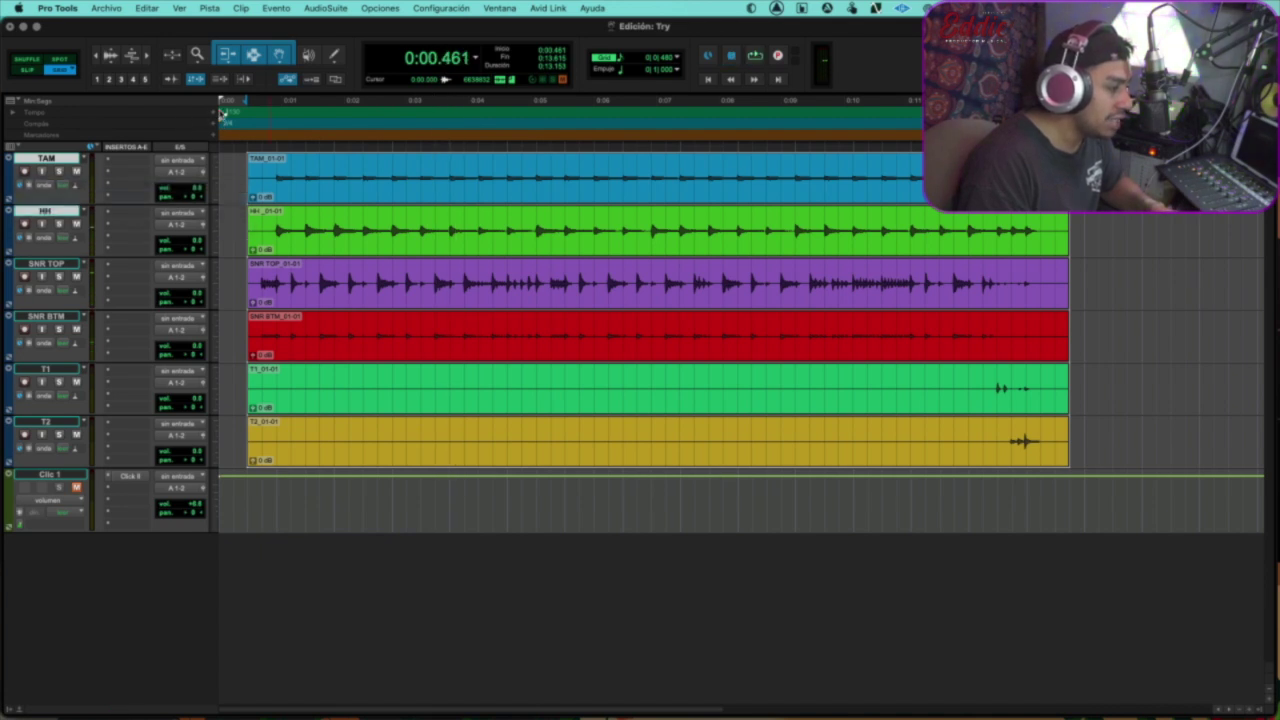
- Set the session tempo to 190 BPM and play the consolidated drums from their start
{"action": "left_click", "coordinate": [213, 115]}
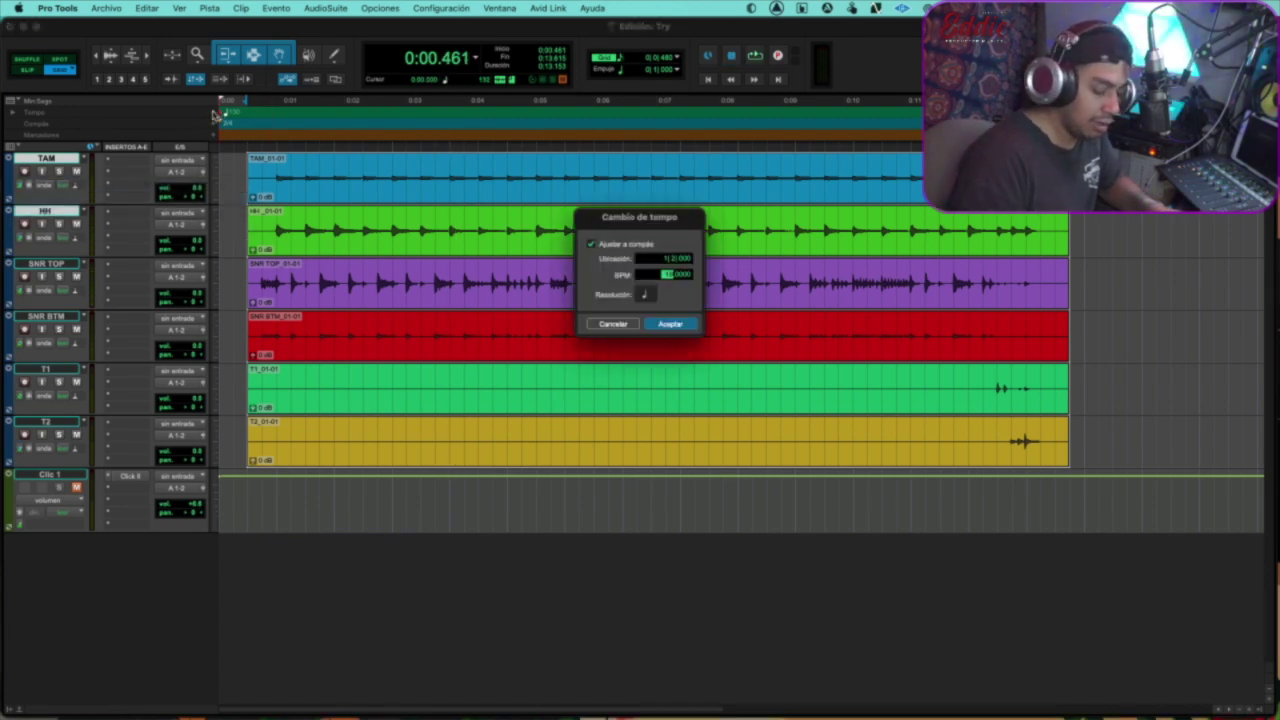
{"action": "key", "text": "Return"}
{"action": "key", "text": "space"}
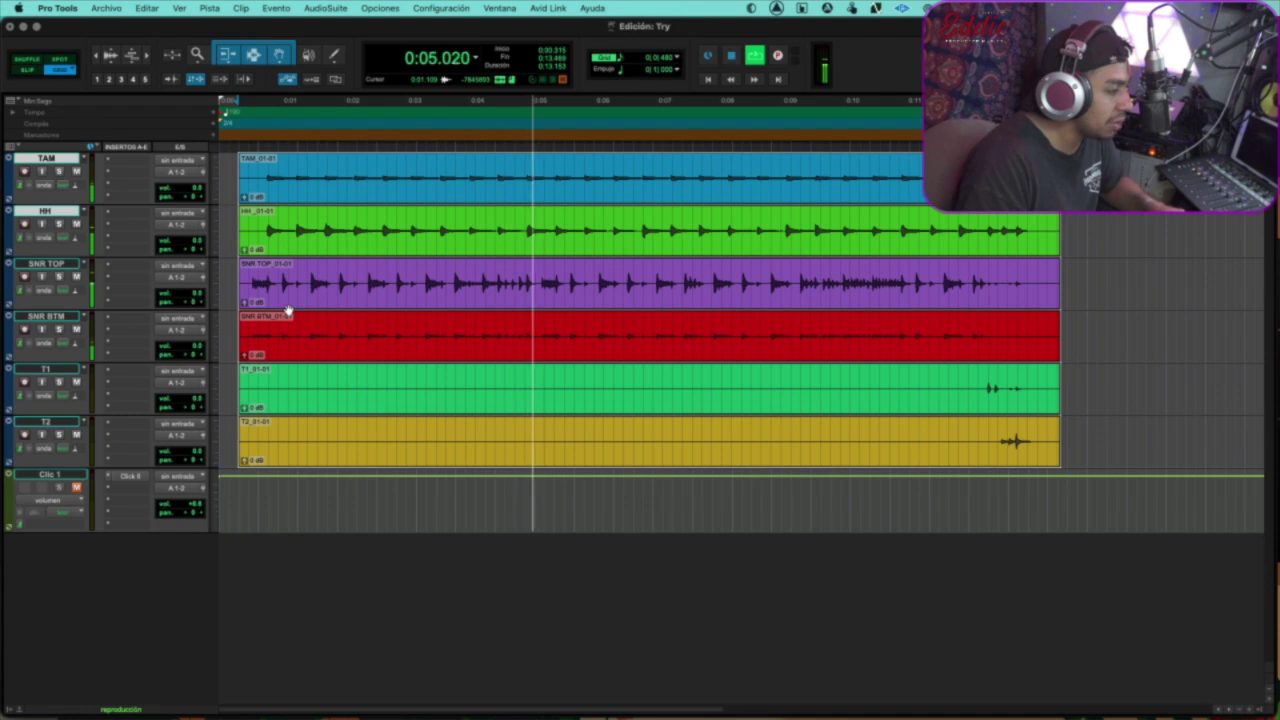
{"action": "key", "text": "space"}
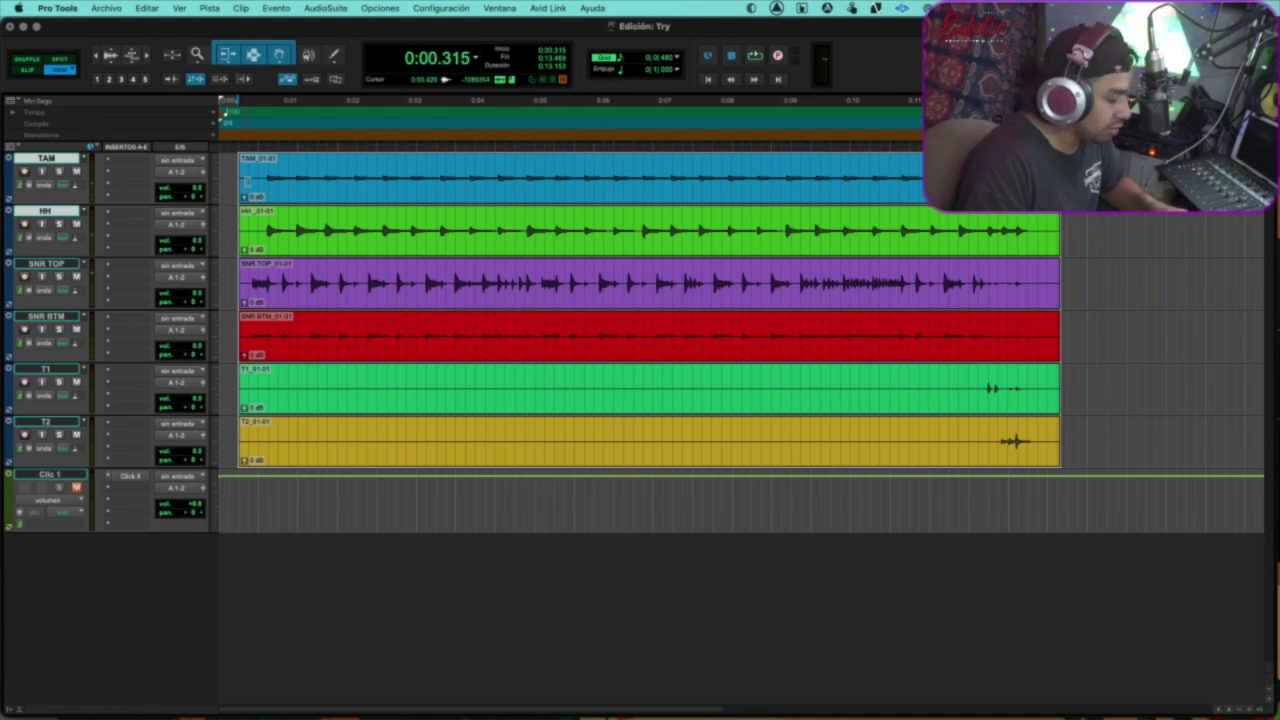
- Undo the 190 BPM tempo change, play the drums from 0:00.315 and deselect the clips
{"action": "key", "text": "space"}
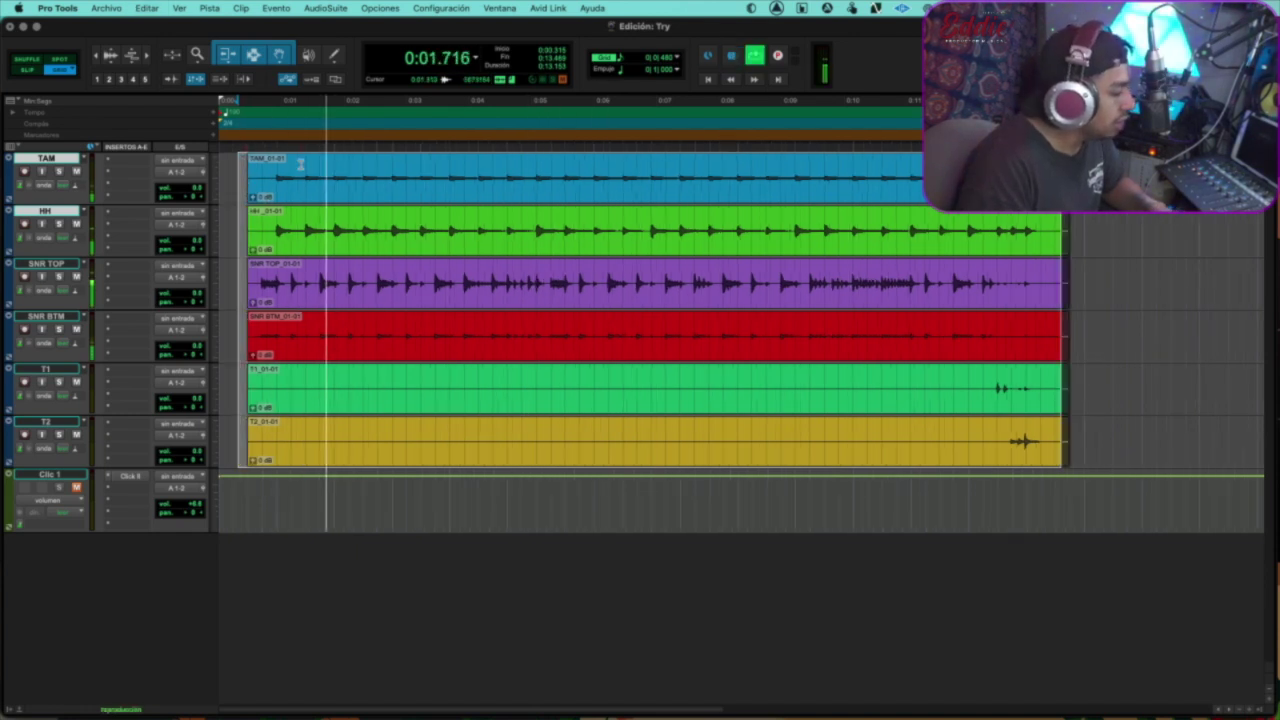
{"action": "key", "text": "space"}
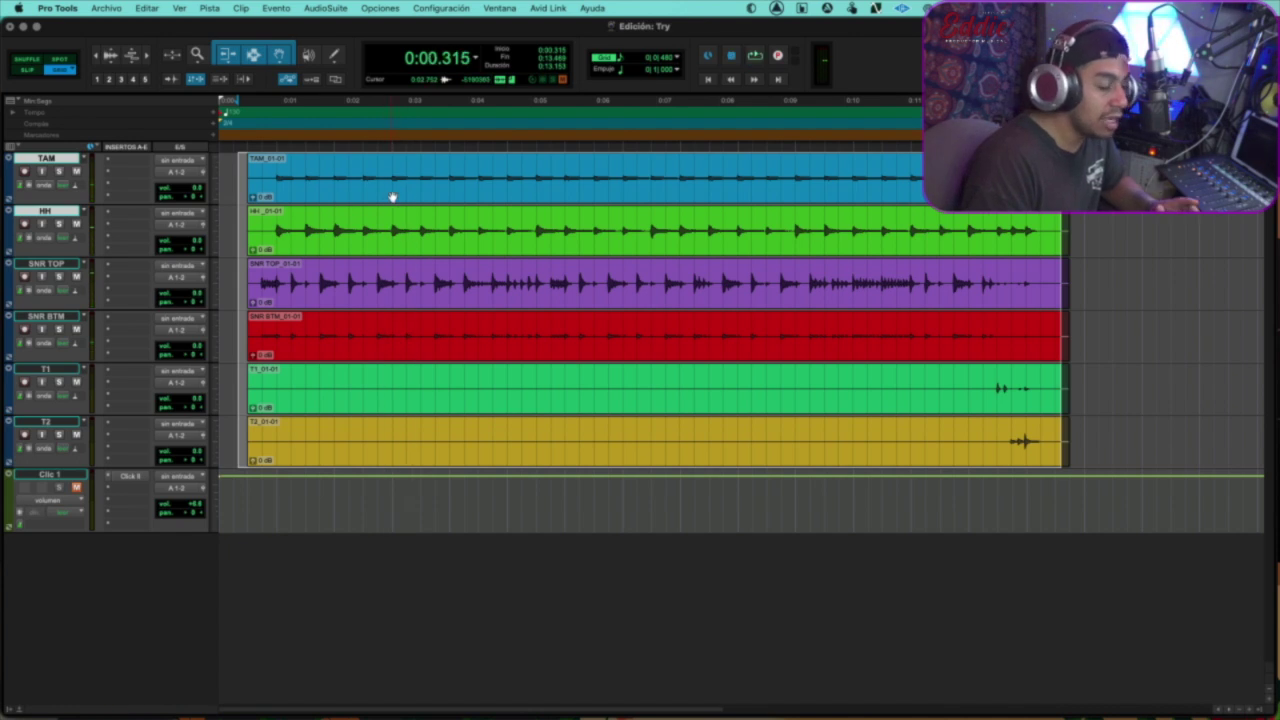
{"action": "left_click", "coordinate": [1110, 185]}
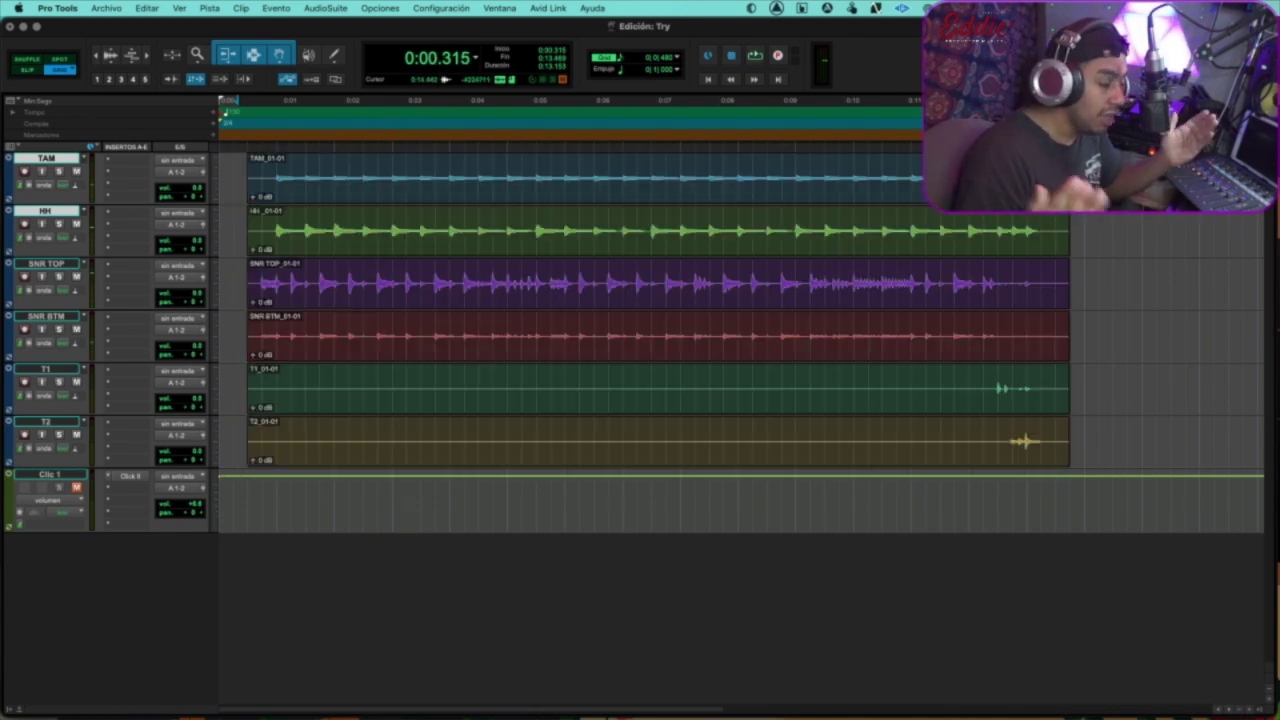